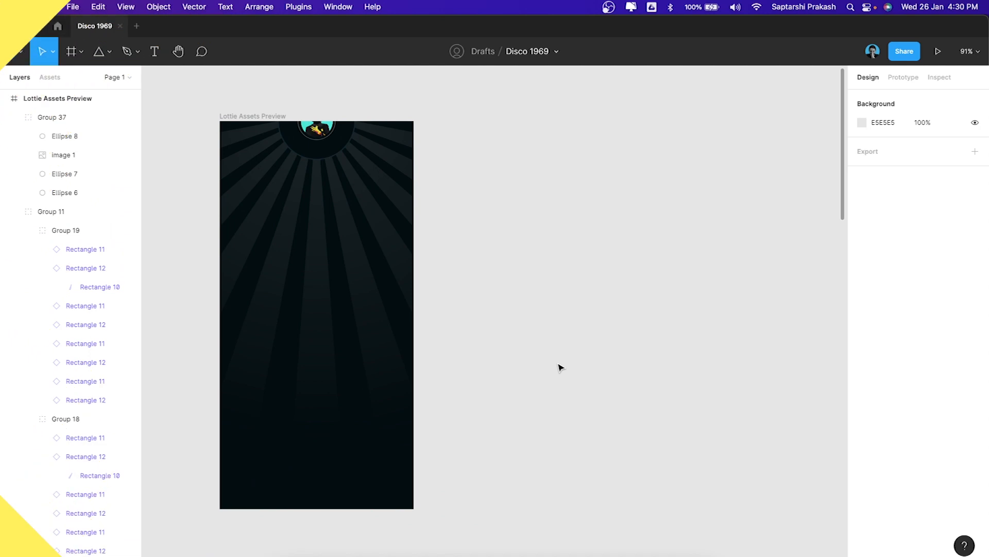
Step: Examine the Lottie Assets Preview frame and its dark sunburst background of fading rays
scroll(405, 182, "down", 1)
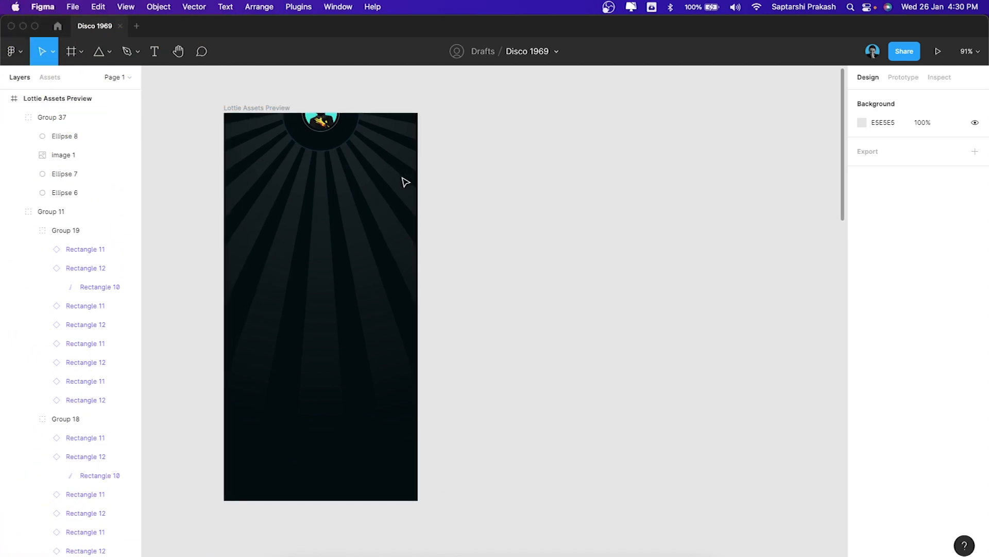
scroll(513, 168, "up", 1)
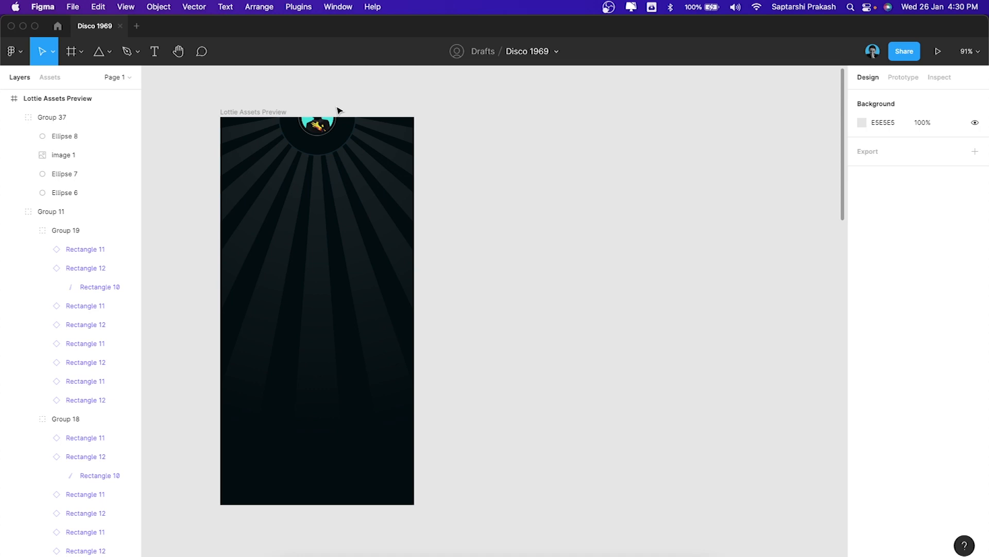
scroll(341, 110, "right", 1)
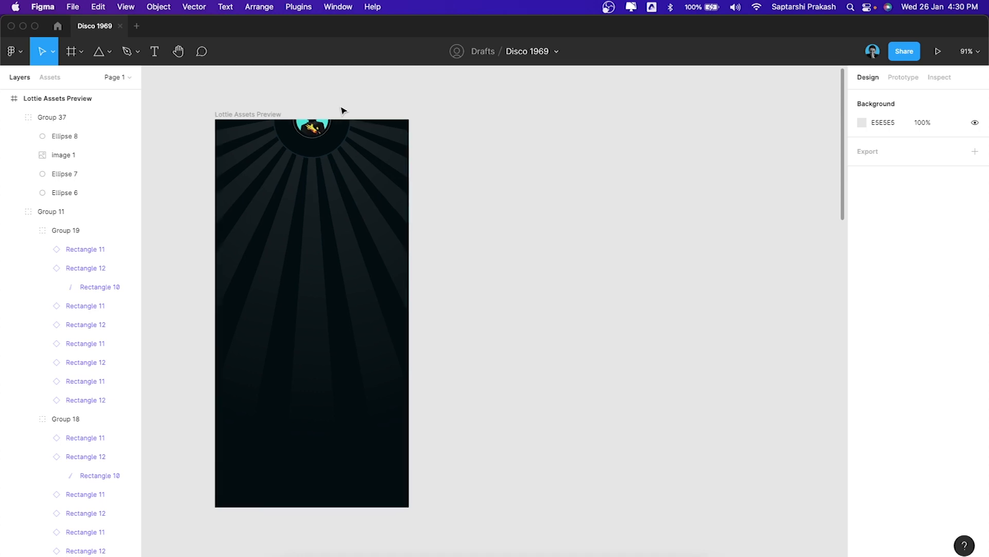
left_click(253, 114)
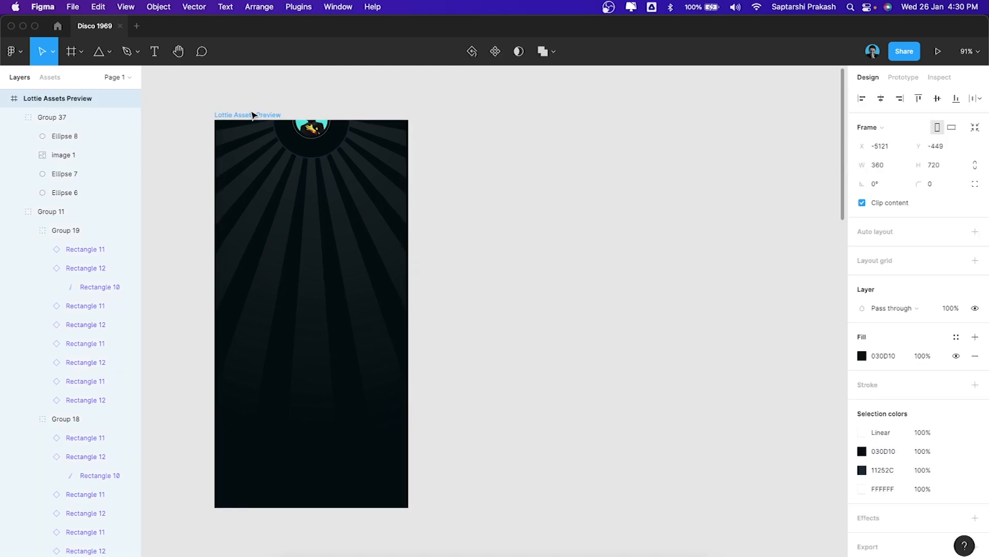
scroll(253, 115, "left", 1)
scroll(234, 141, "up", 5)
scroll(234, 141, "up", 2)
left_click(217, 175)
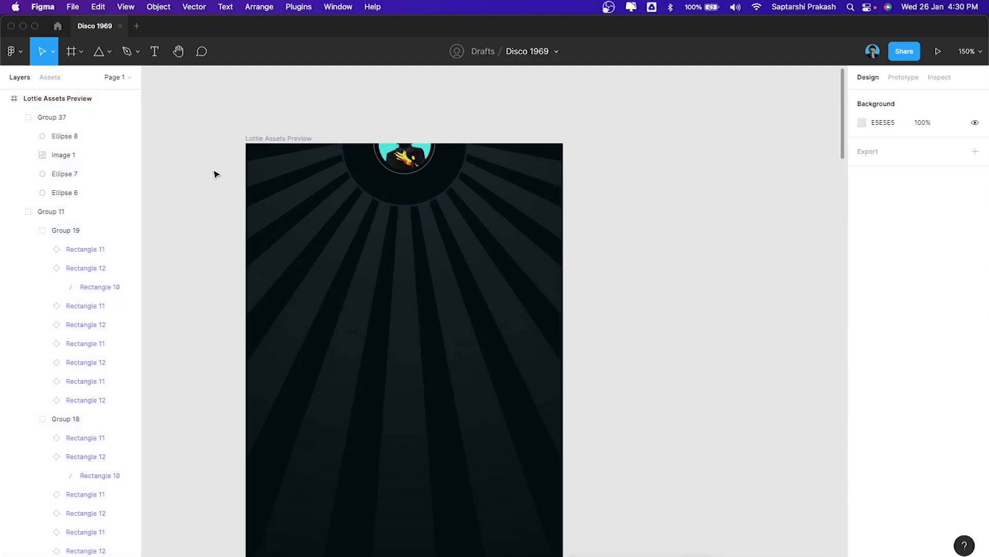
scroll(217, 174, "down", 3)
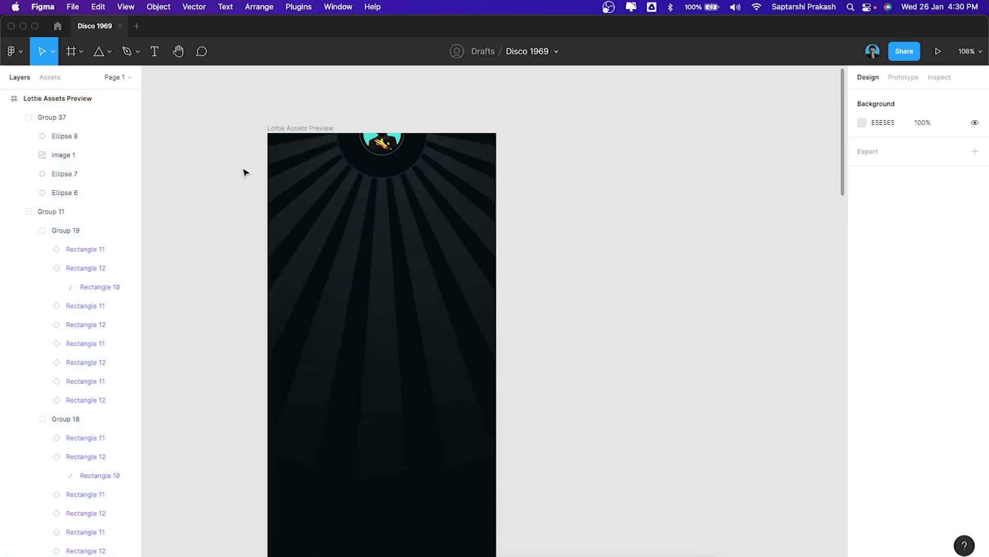
scroll(408, 293, "right", 1)
left_click(395, 293, "super")
left_click(458, 266)
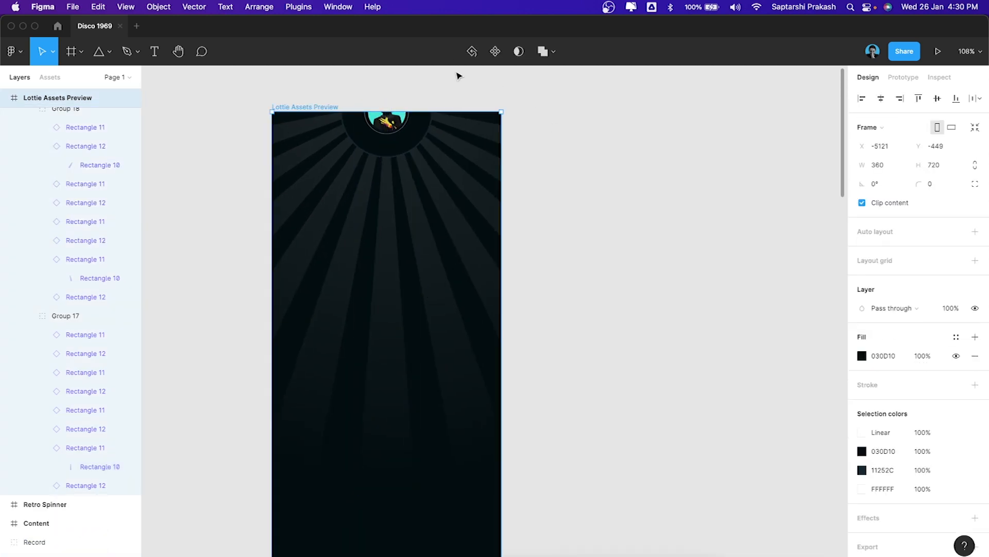
scroll(434, 271, "up", 3)
scroll(434, 270, "right", 1)
scroll(439, 264, "down", 2)
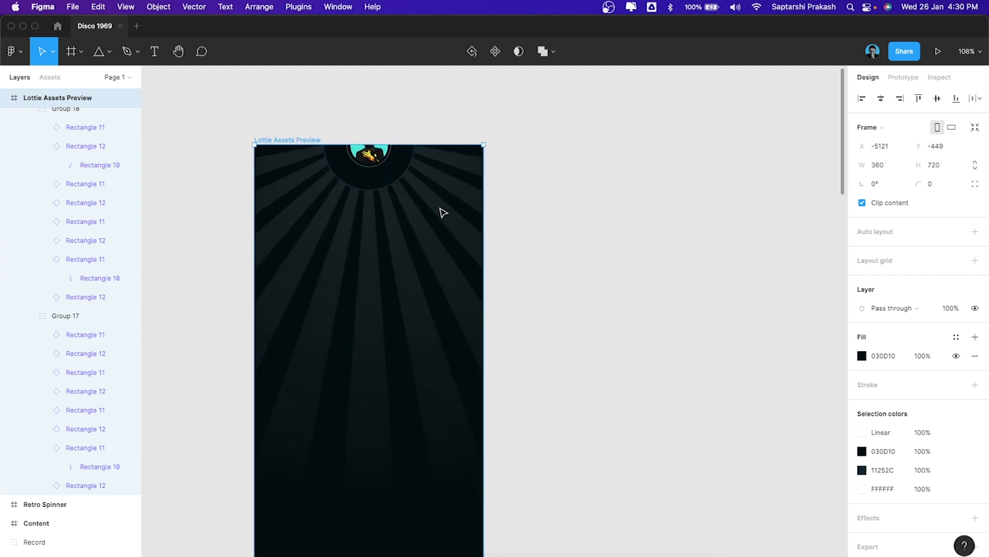
Step: Move the circular record group down over the rays in the preview frame, and undo the move
left_click(566, 197)
left_click(377, 174)
left_click_drag(378, 161, 380, 237)
key("super+z")
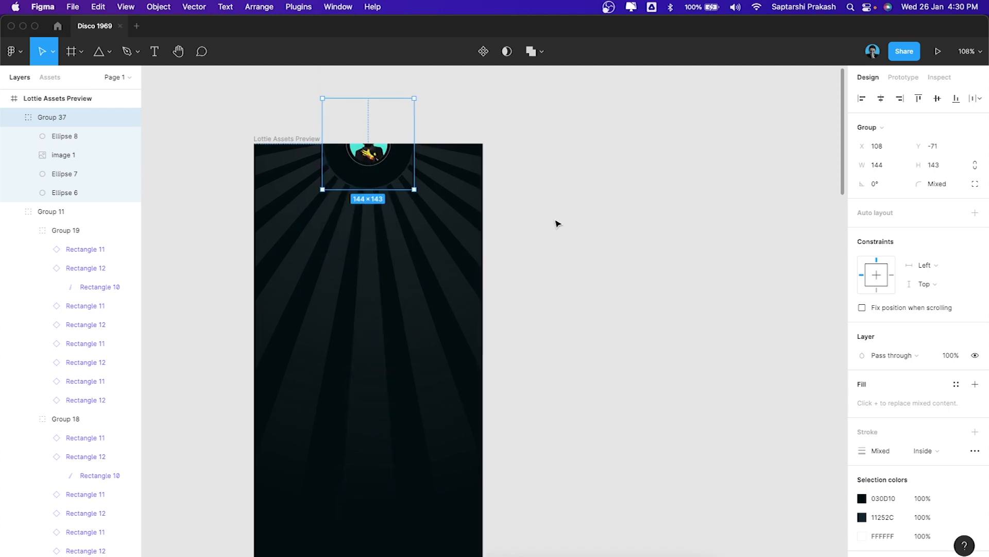
Step: Draw a new frame beside the Lottie Assets Preview frame and set its size to 360 × 720
scroll(557, 222, "down", 2)
scroll(556, 221, "right", 2)
scroll(556, 225, "down", 1)
scroll(557, 225, "right", 4)
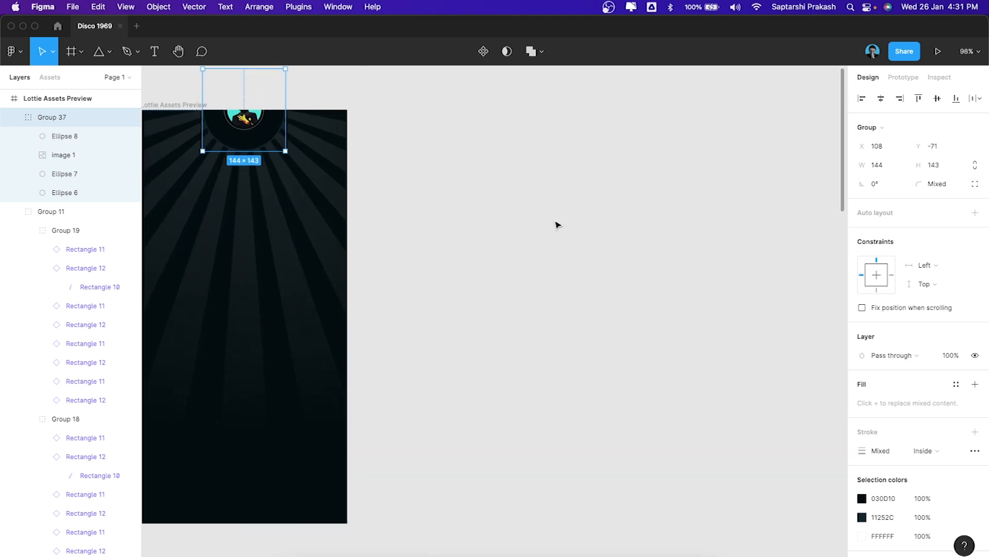
scroll(330, 154, "down", 2)
left_click(340, 161)
scroll(339, 162, "left", 2)
scroll(339, 162, "down", 1)
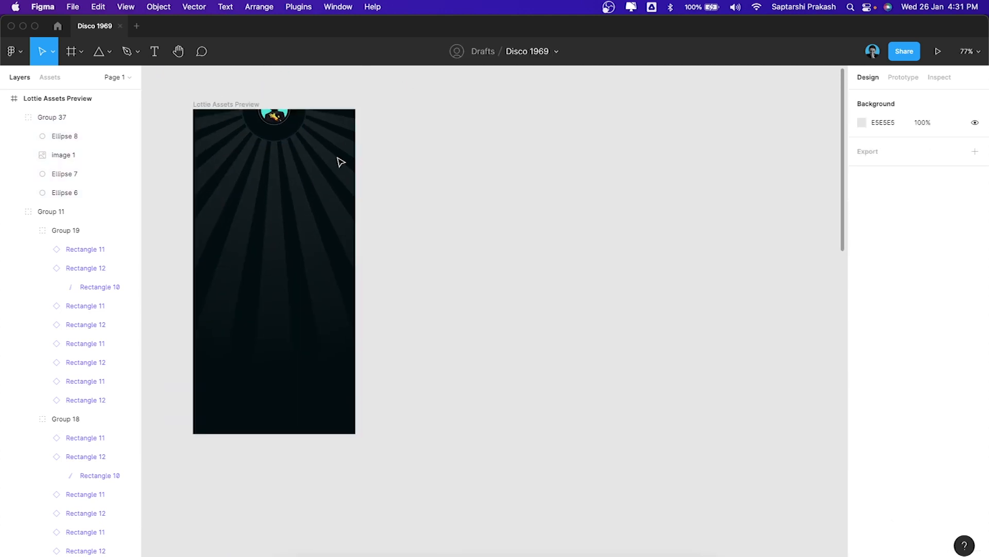
key("f")
left_click_drag(411, 110, 555, 433)
type("360")
left_click(937, 163)
type("720")
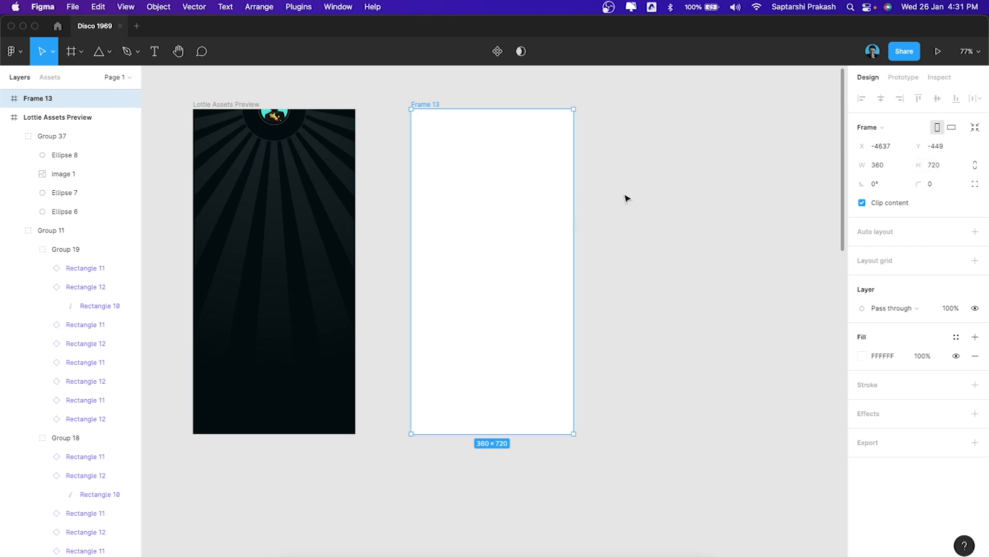
left_click(627, 198)
Step: Move the new blank frame farther from the preview frame, horizontally to about X -4540
scroll(590, 201, "right", 1)
left_click_drag(455, 189, 500, 189)
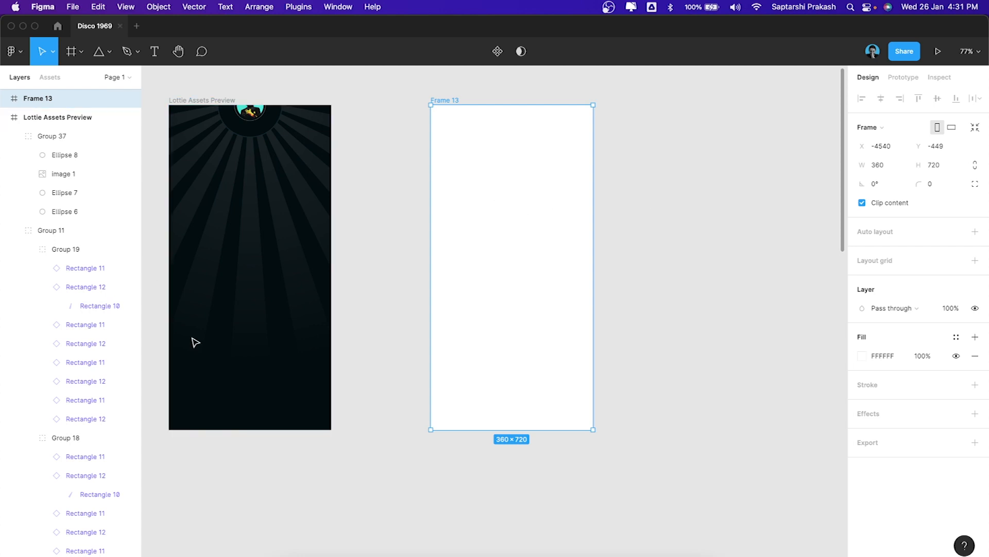
scroll(531, 188, "right", 1)
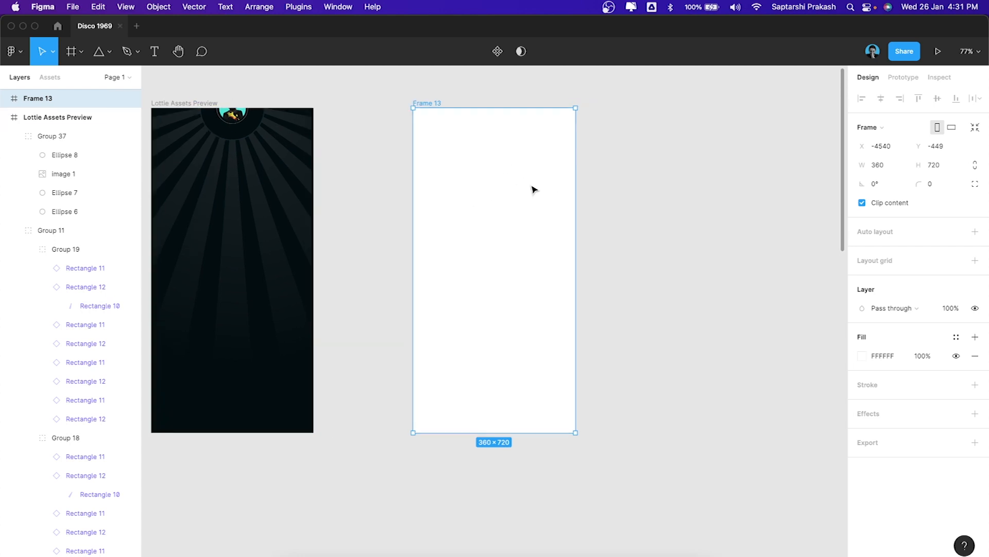
Step: Fill the new frame with the dark colour 030D10 sampled from the lower part of the preview frame
scroll(528, 190, "down", 2)
scroll(528, 191, "left", 2)
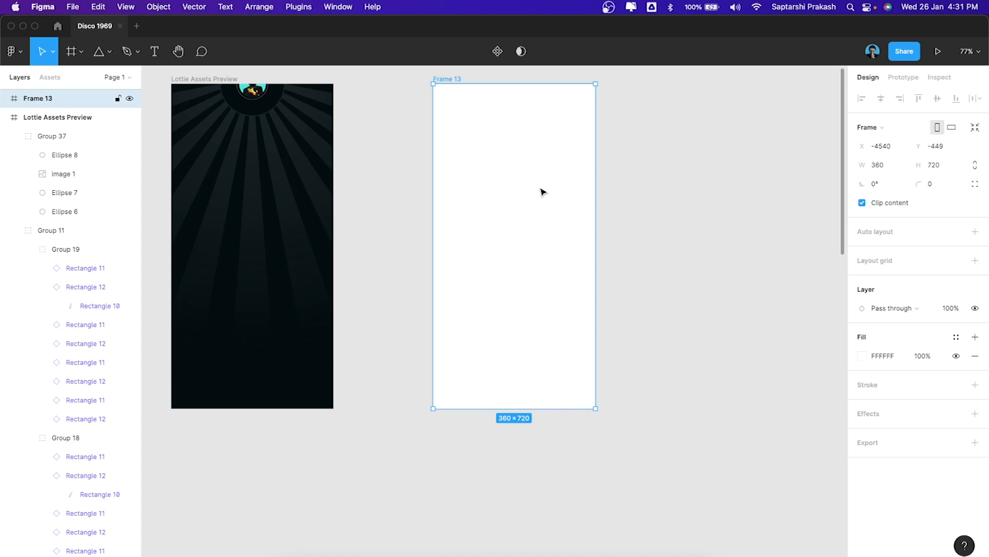
key("i")
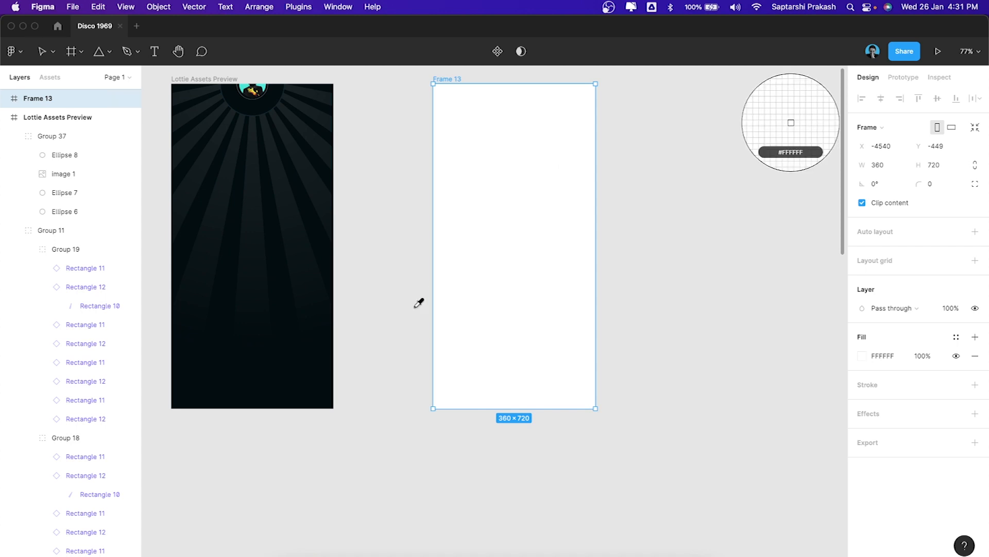
left_click(303, 369)
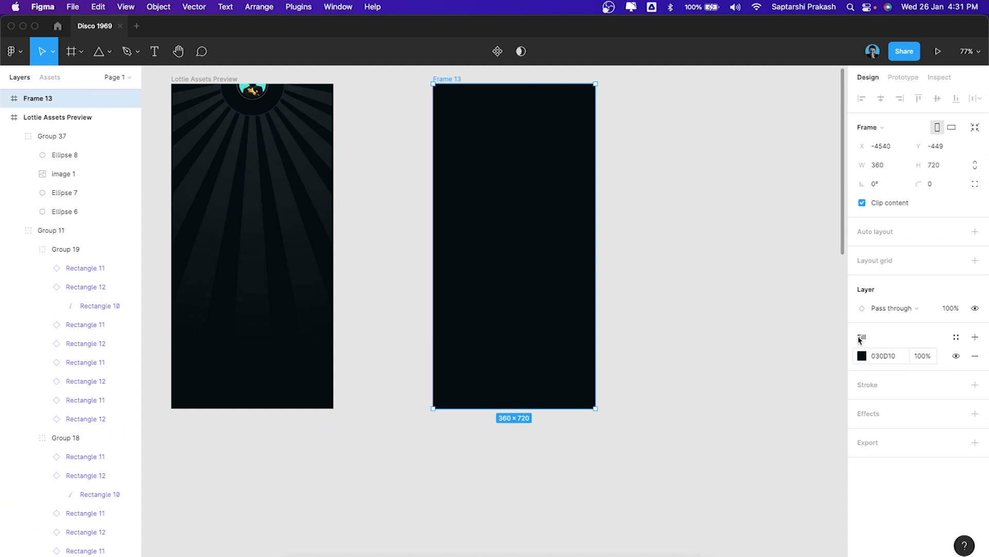
left_click(660, 134)
scroll(660, 135, "up", 2)
left_click(159, 28)
left_click(649, 142)
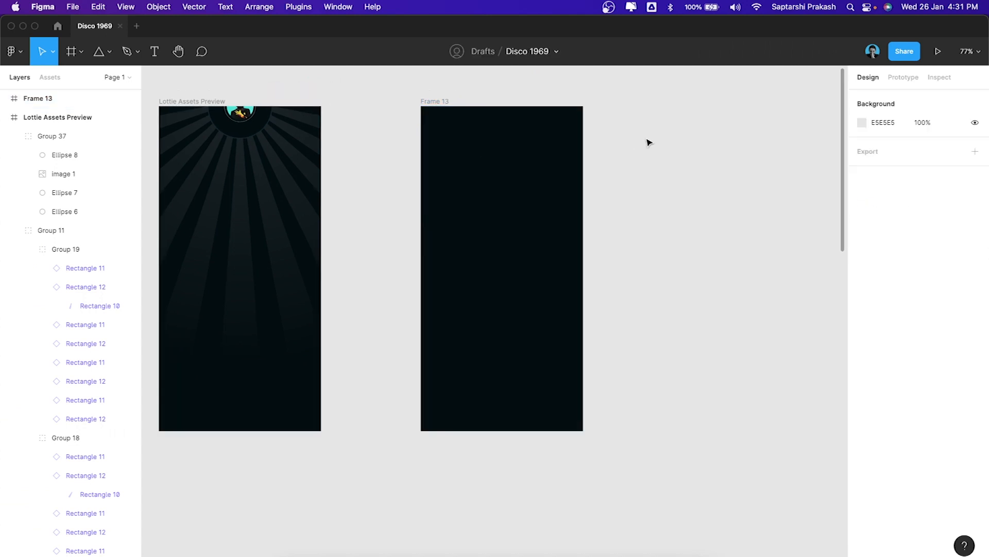
left_click(128, 47)
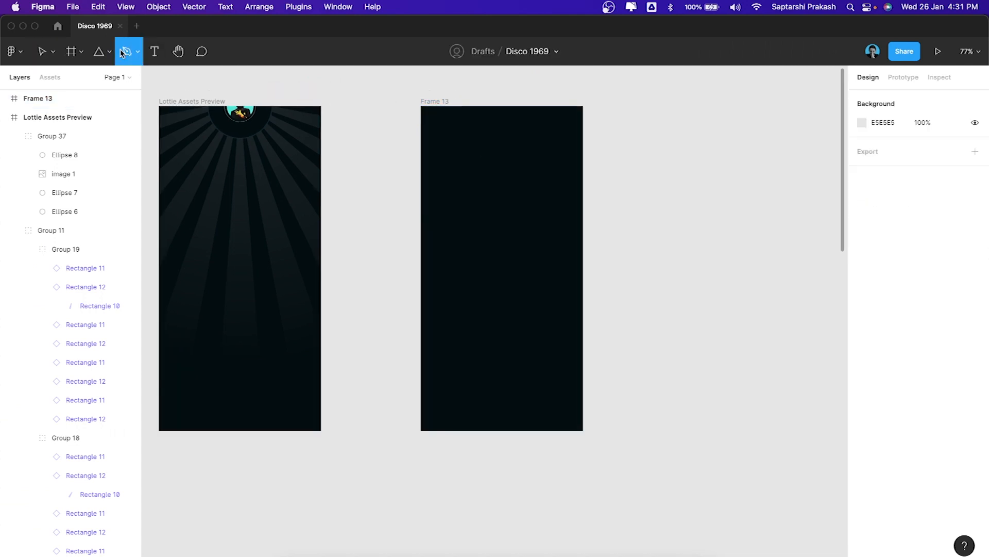
left_click(106, 52)
left_click(107, 54)
left_click(106, 56)
left_click(107, 55)
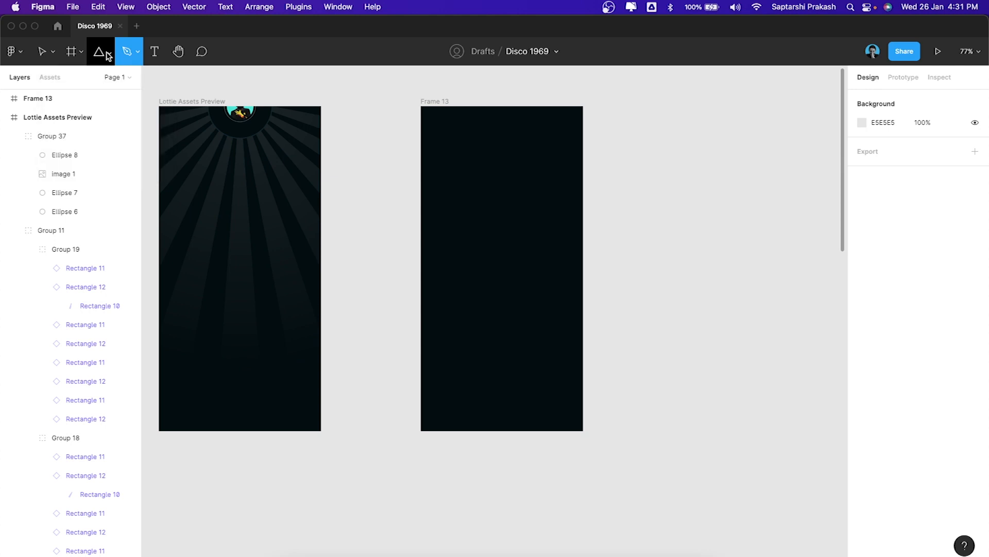
left_click(232, 81)
key("Escape")
key("Escape")
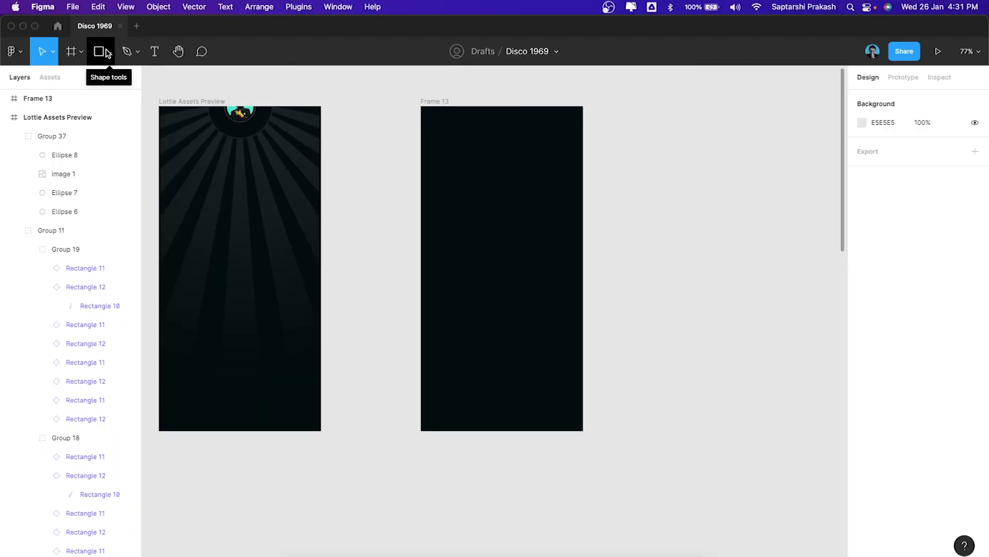
Step: Draw a tall, narrow triangular polygon about 92 × 826 starting at the new frame's upper edge
left_click(137, 52)
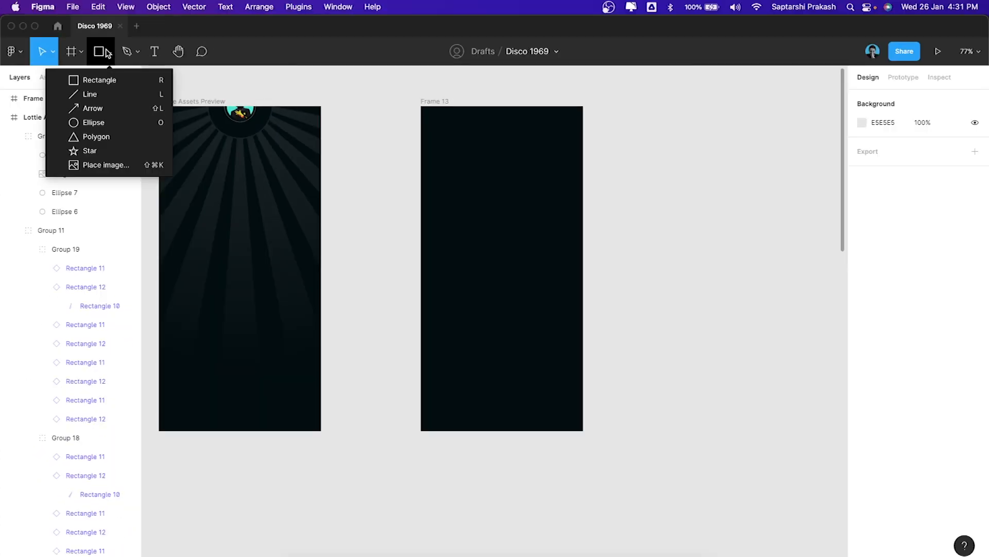
left_click(94, 138)
left_click_drag(472, 106, 513, 478)
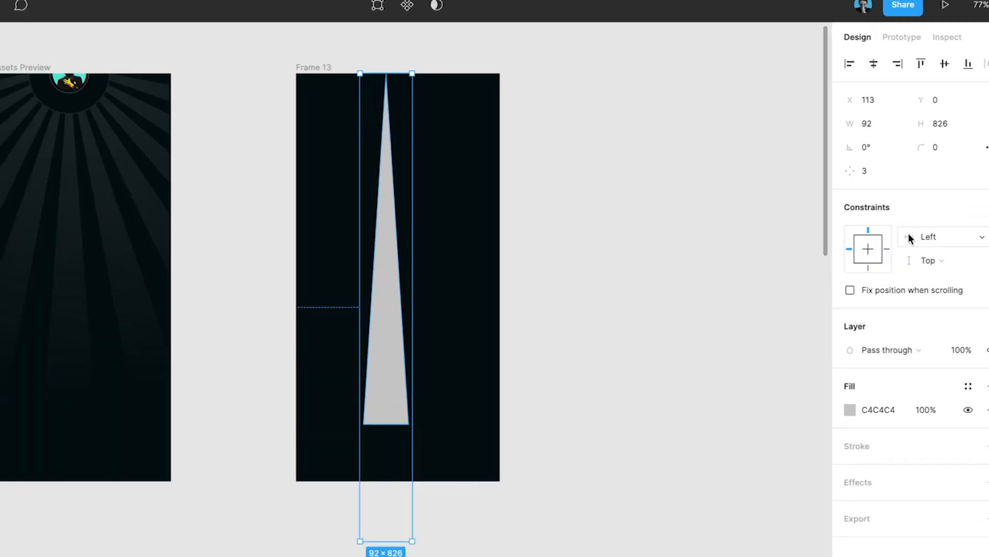
Step: Try a higher corner count on the polygon and return the count to 3
left_click(877, 185)
key("Up")
key("Up")
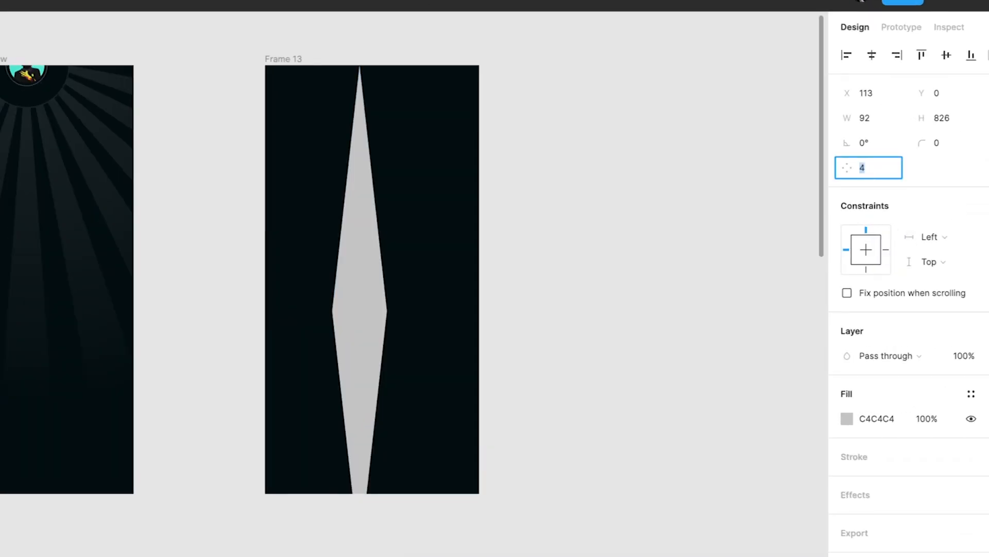
key("Down")
key("Down")
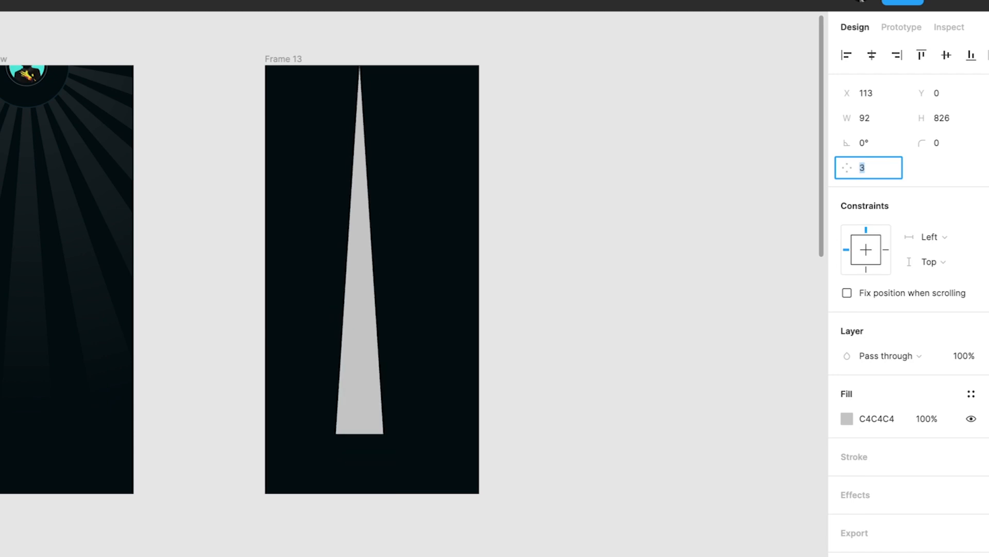
scroll(526, 207, "down", 1)
scroll(526, 207, "down", 5)
scroll(527, 208, "down", 1)
left_click(567, 186)
left_click(435, 304)
scroll(433, 303, "up", 3)
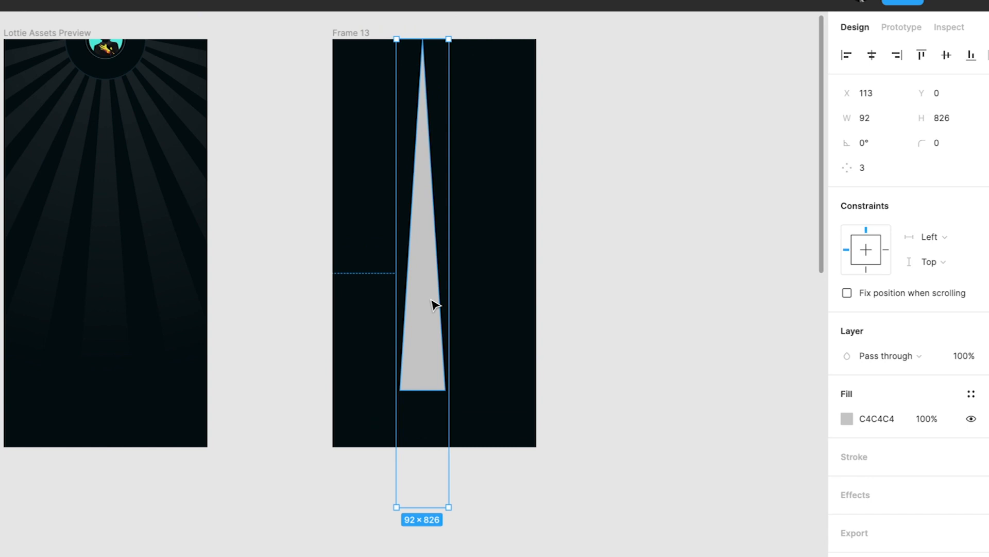
scroll(434, 305, "down", 2)
scroll(430, 360, "up", 1)
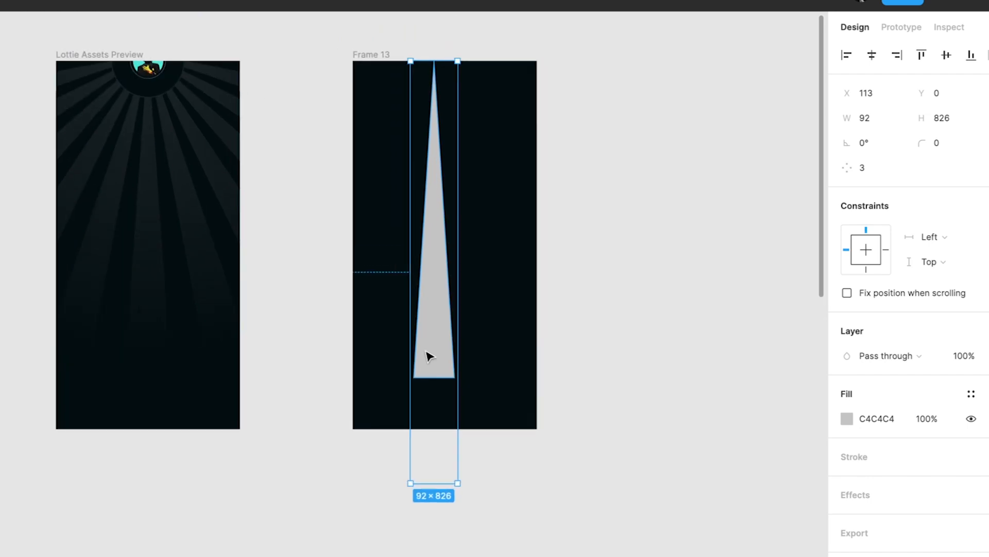
scroll(430, 357, "up", 1)
scroll(441, 460, "down", 2)
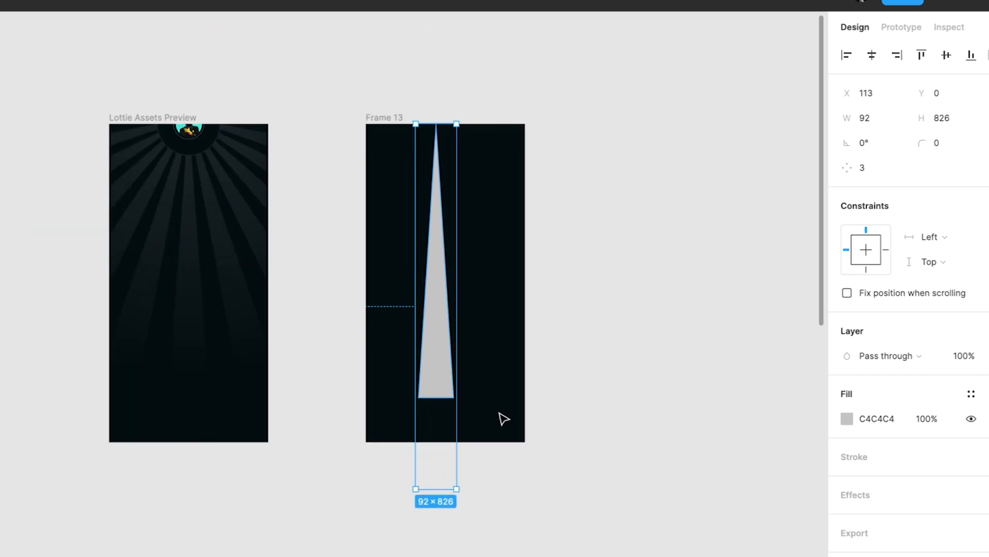
scroll(680, 206, "up", 8)
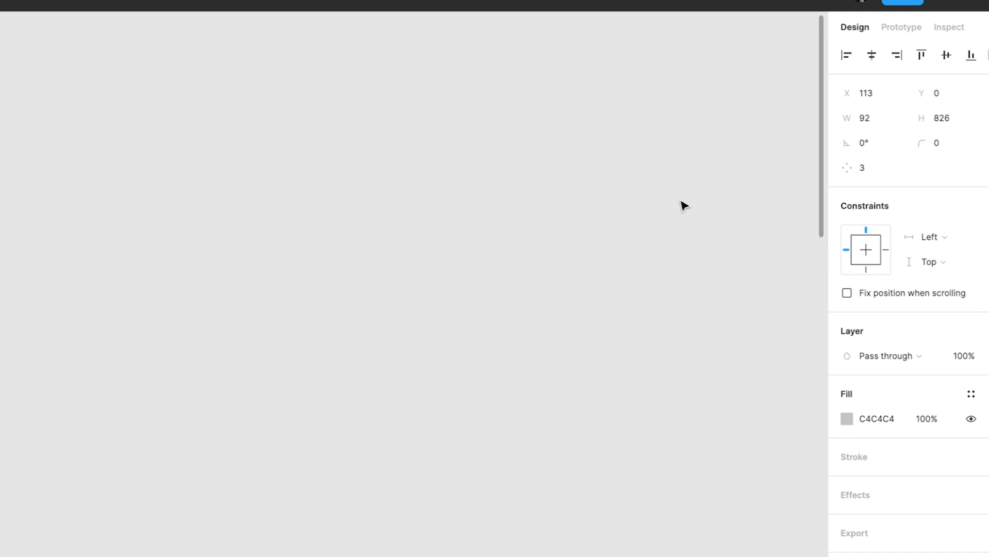
scroll(680, 206, "down", 6)
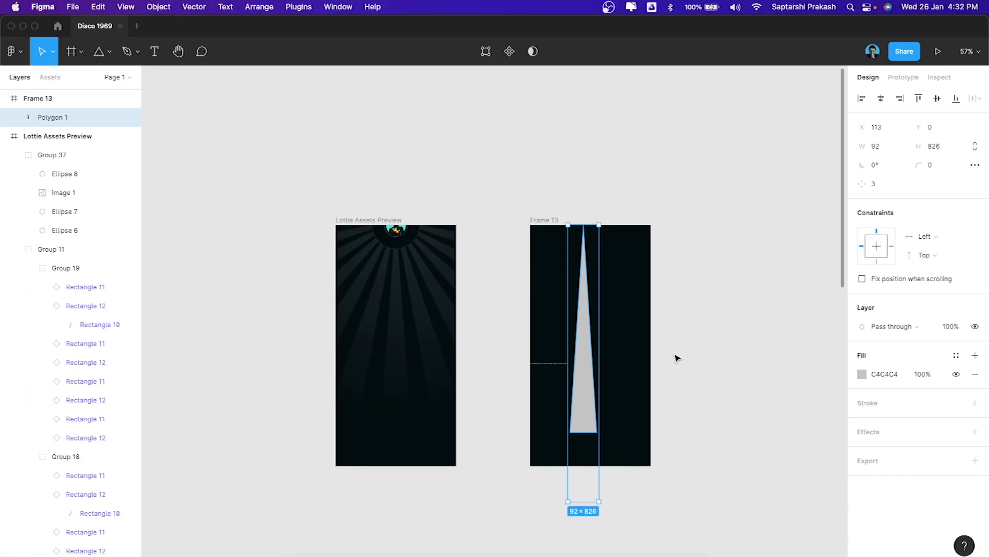
scroll(676, 358, "right", 2)
scroll(550, 357, "up", 3)
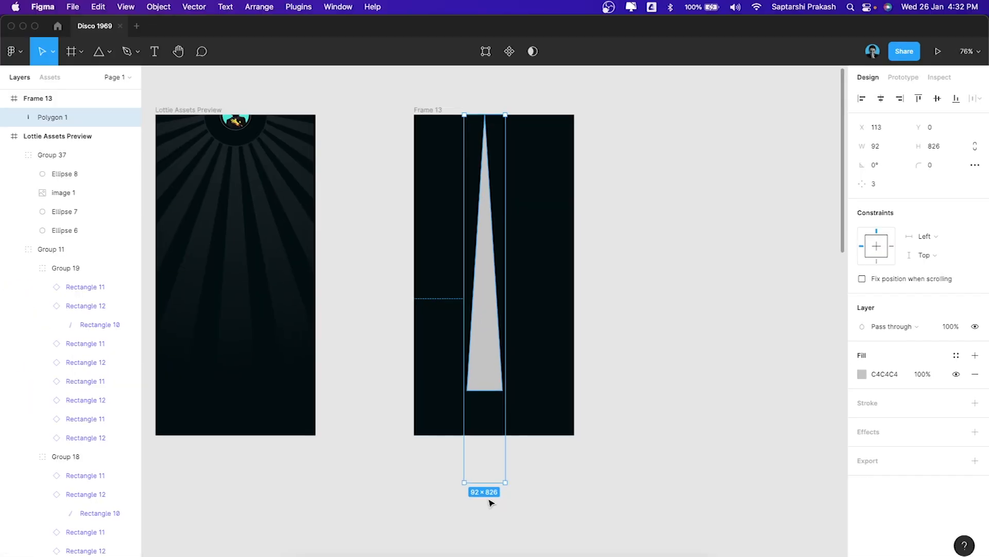
left_click_drag(487, 482, 486, 482)
left_click(675, 334)
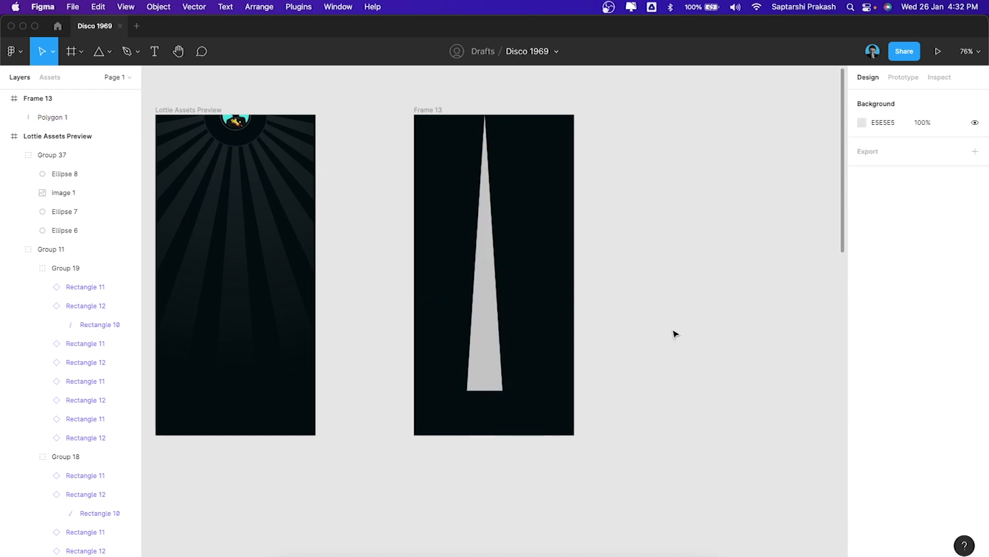
Step: Move the triangle horizontally to the middle of its frame, at X 134
left_click(507, 341)
left_click_drag(486, 341, 495, 341)
left_click(603, 340)
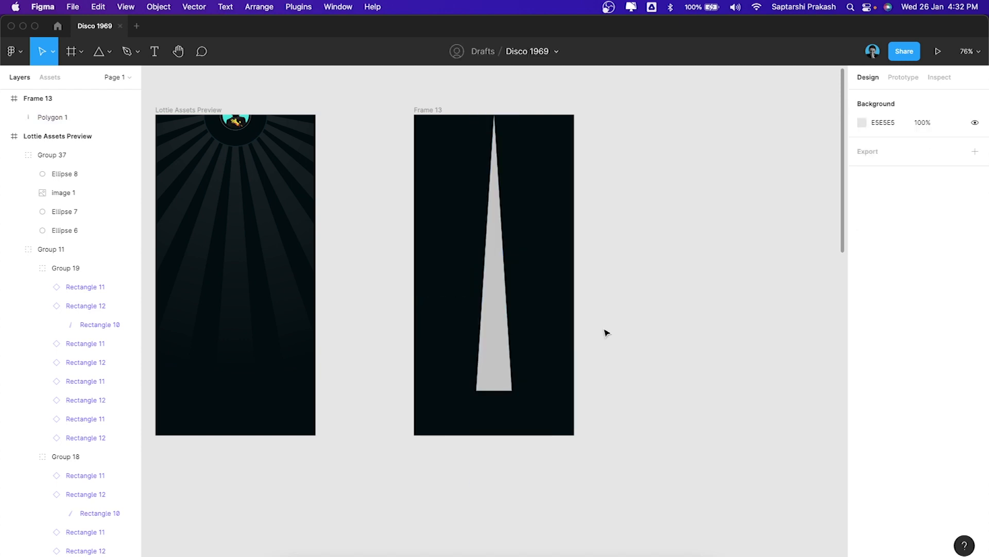
left_click(478, 360)
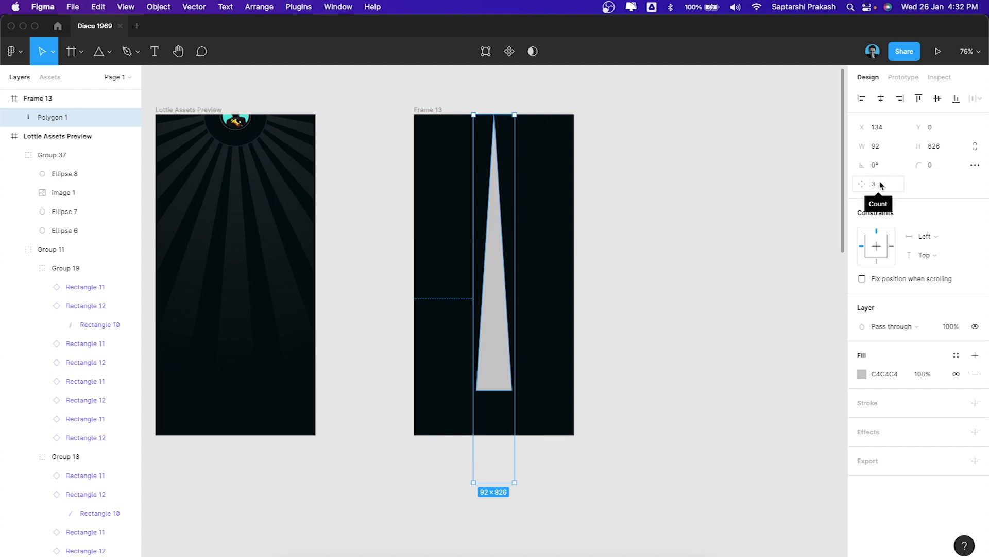
left_click(608, 224)
left_click(496, 299)
left_click(646, 286)
left_click(493, 341)
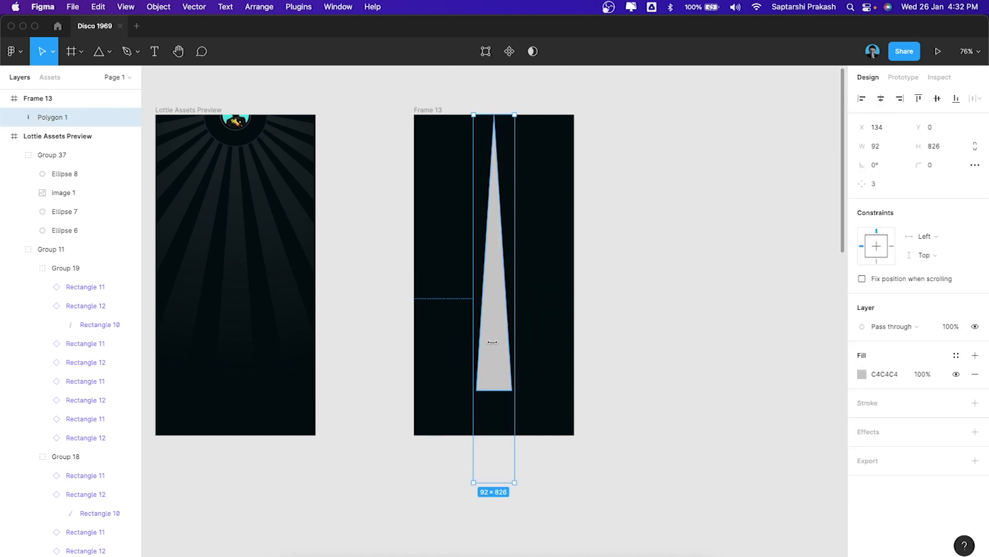
Step: Convert the triangular polygon into a vector shape with Outline Stroke
left_click(156, 8)
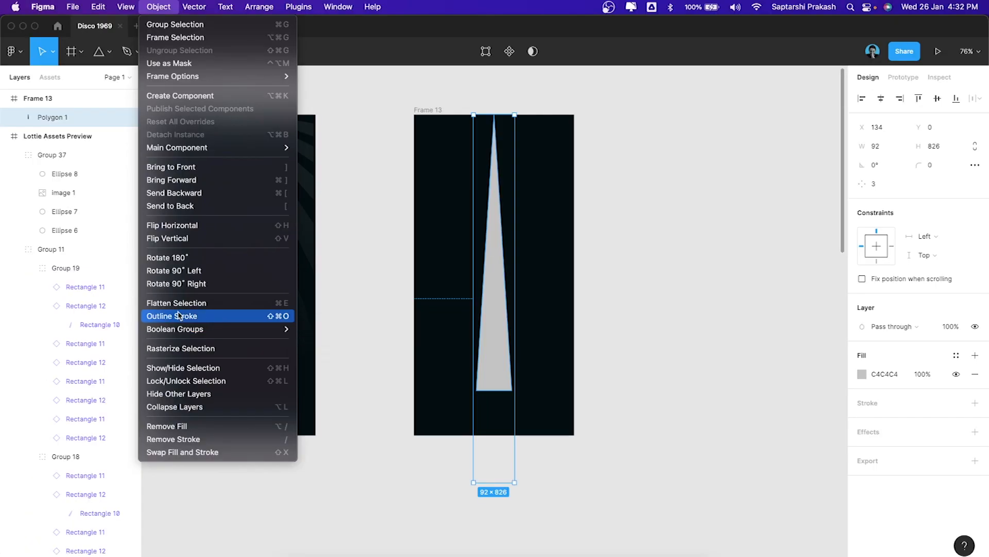
left_click(177, 314)
scroll(658, 231, "right", 5)
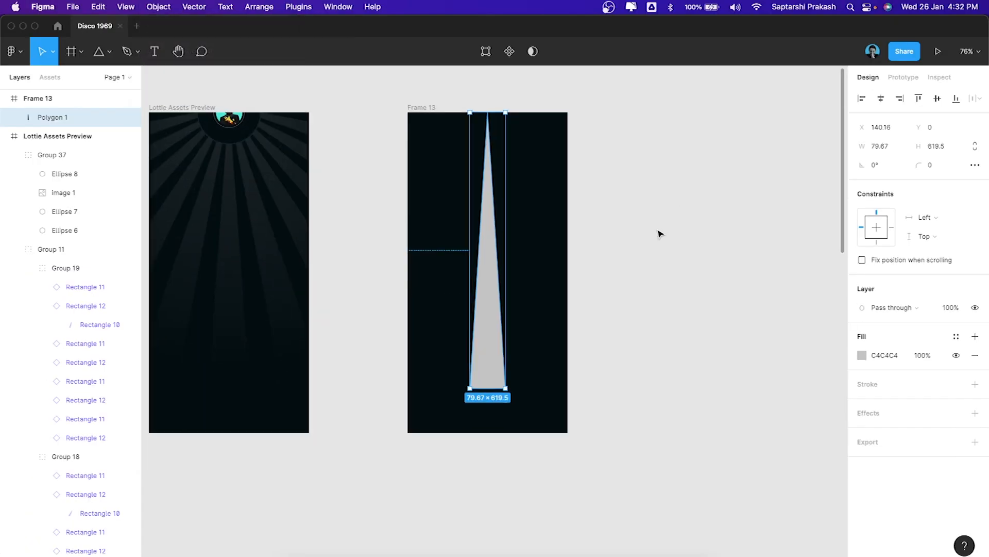
left_click(645, 239)
left_click(433, 318)
scroll(433, 319, "left", 2)
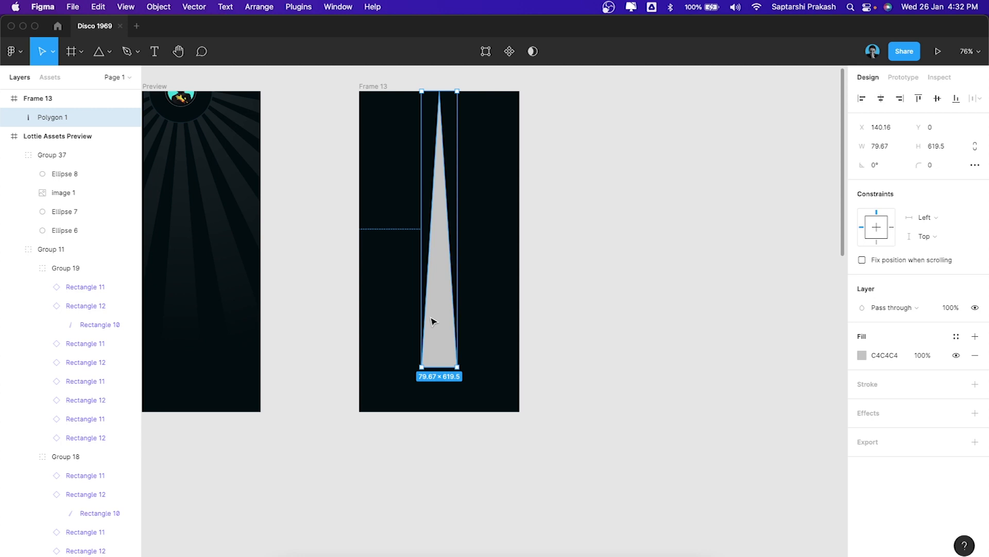
left_click(551, 272)
left_click(457, 316)
scroll(457, 316, "down", 2)
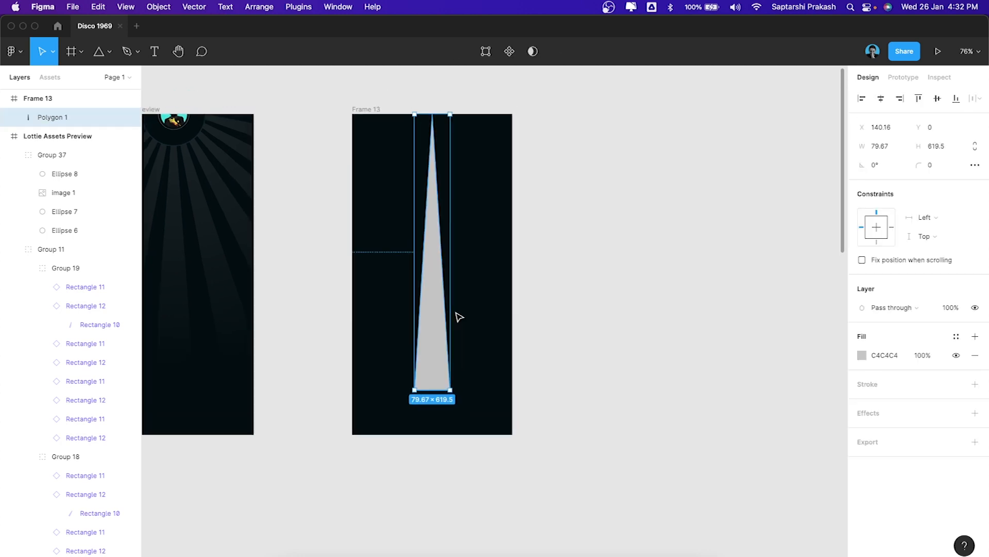
scroll(448, 310, "down", 2)
scroll(449, 310, "up", 3)
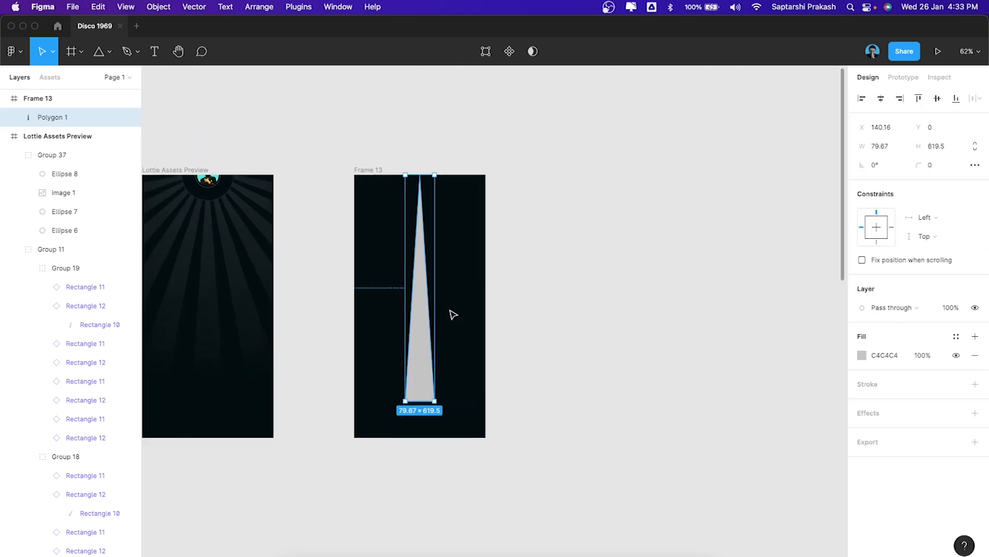
scroll(416, 255, "up", 3)
scroll(417, 255, "left", 2)
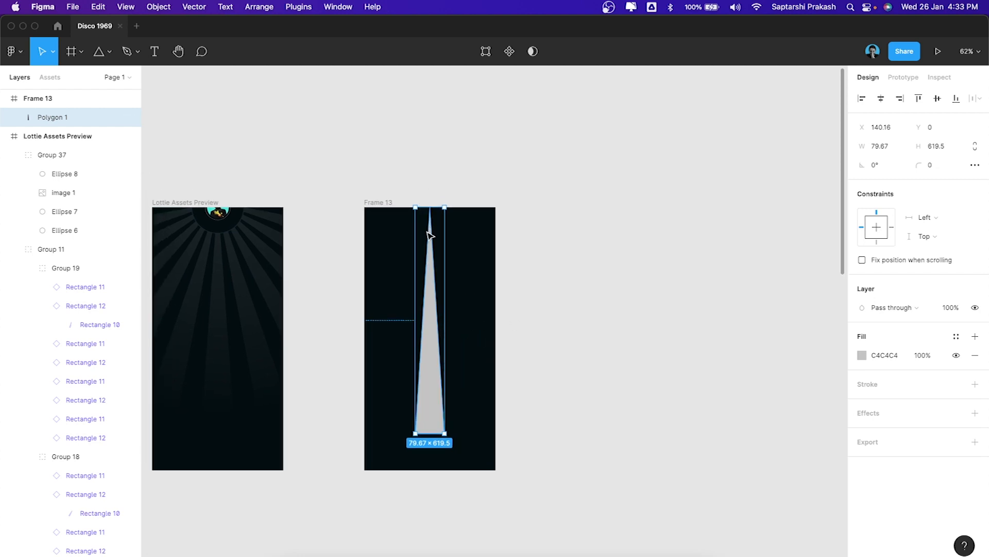
scroll(427, 212, "down", 2)
scroll(413, 331, "right", 2)
scroll(424, 351, "down", 1)
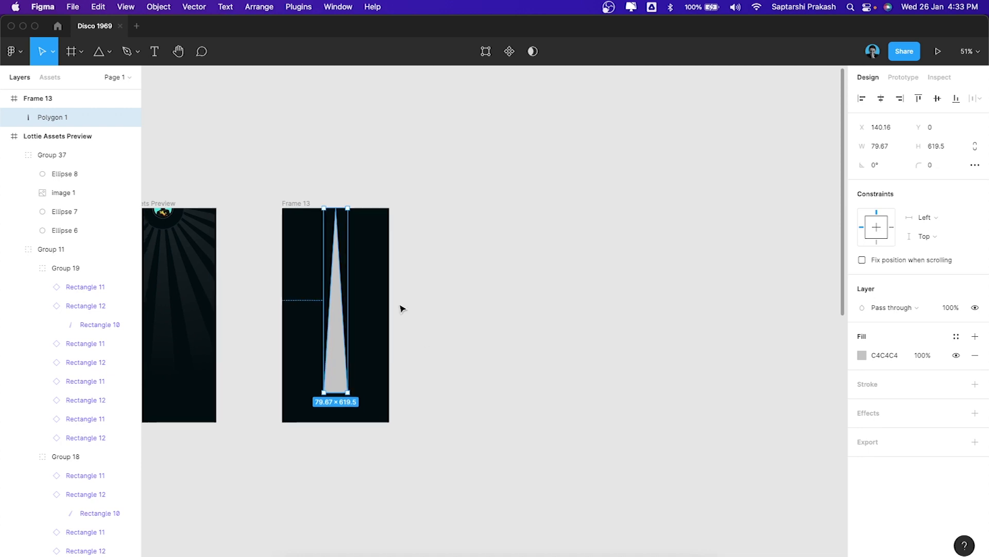
left_click(303, 204)
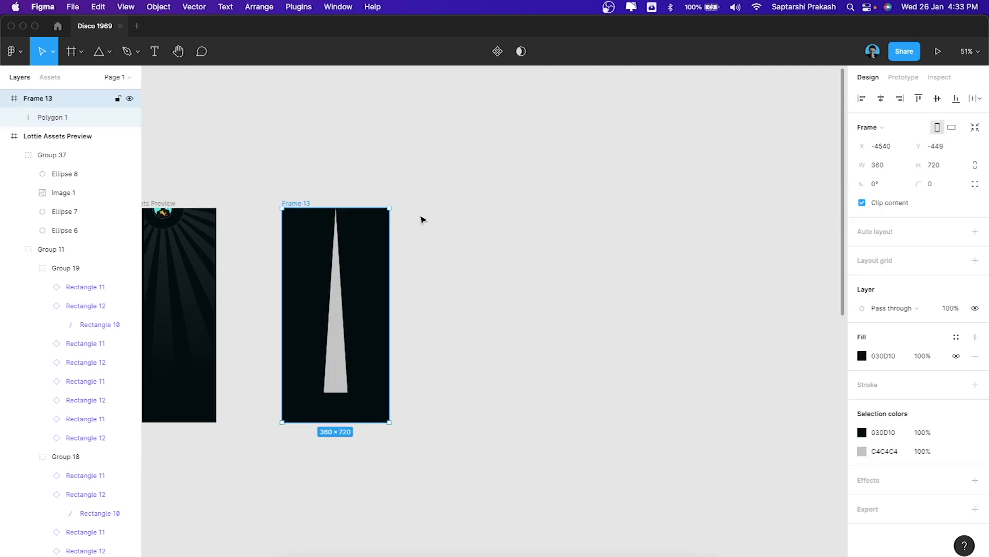
key("Escape")
scroll(361, 335, "left", 3)
scroll(366, 333, "up", 3)
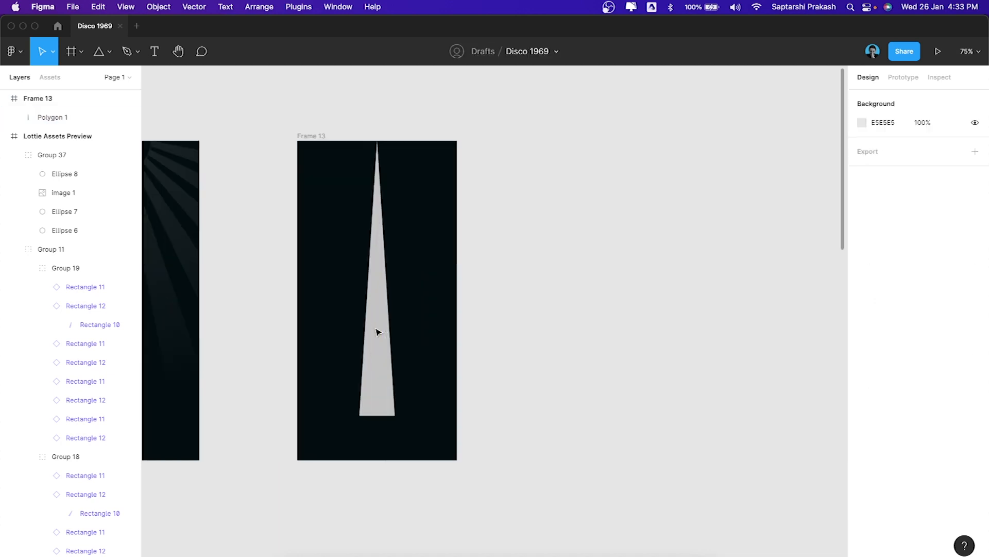
Step: Set the triangle's height to 620
left_click(376, 333)
scroll(375, 333, "left", 3)
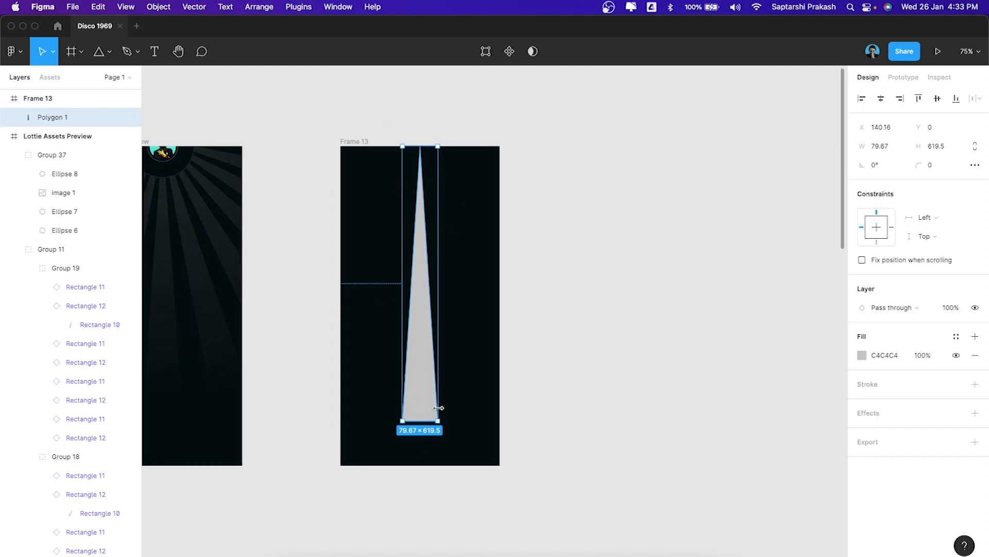
left_click(947, 148)
type("620")
key("Return")
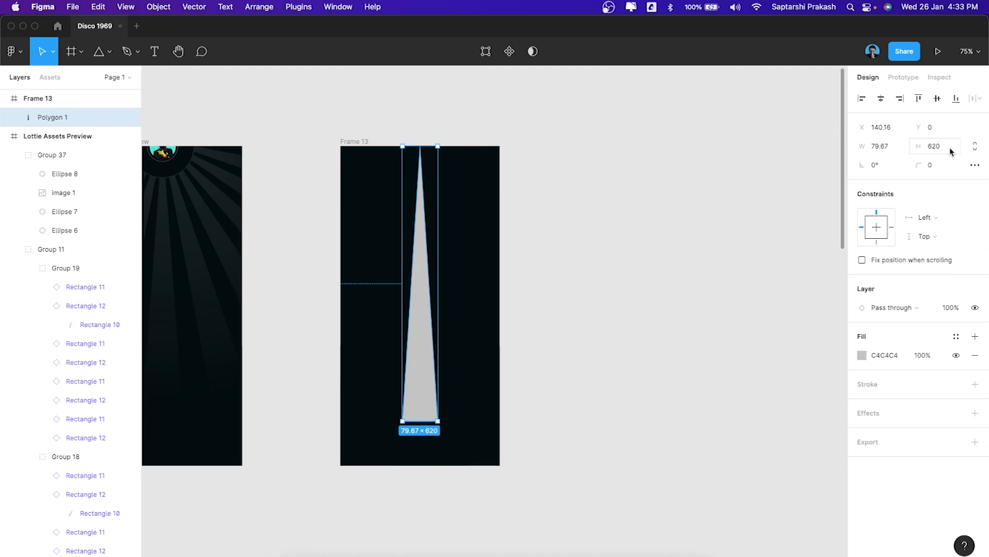
Step: Set the triangle's width to 90, keeping the height at 620
double_click(881, 145)
key("Return")
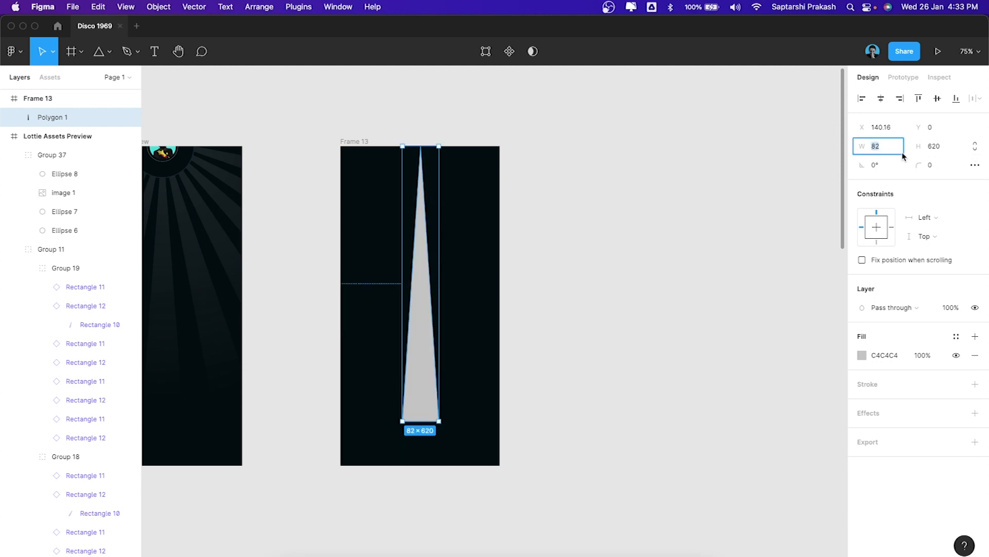
key("Return")
left_click(947, 151)
left_click(689, 247)
left_click(420, 312)
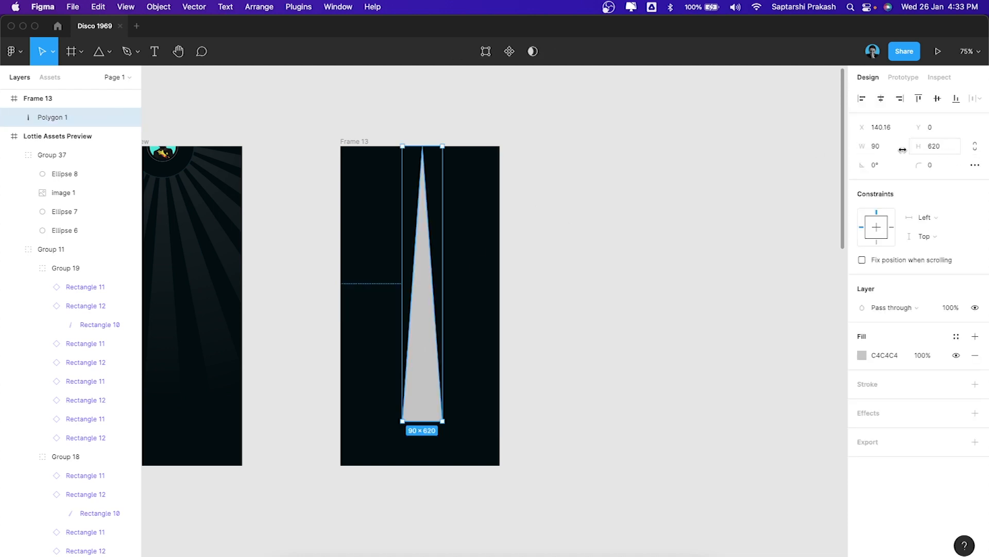
left_click(611, 252)
scroll(428, 310, "right", 1)
left_click(426, 310)
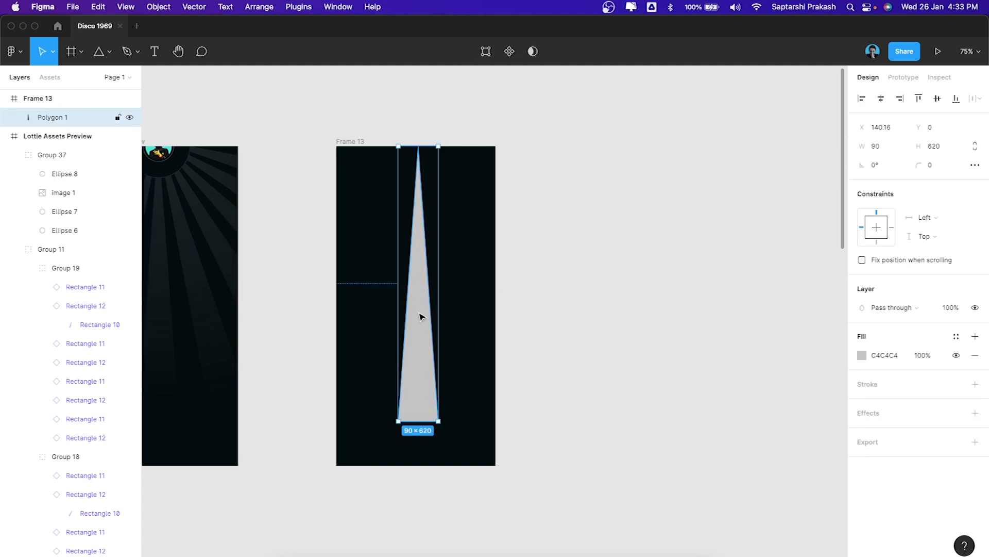
scroll(421, 315, "down", 3)
scroll(503, 265, "right", 3)
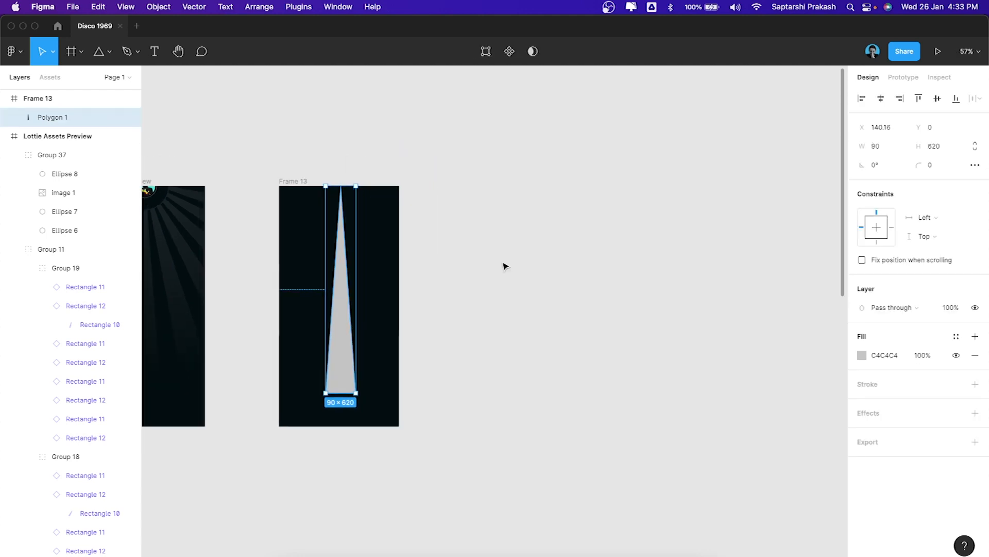
left_click(483, 245)
scroll(361, 309, "right", 1)
left_click(316, 336)
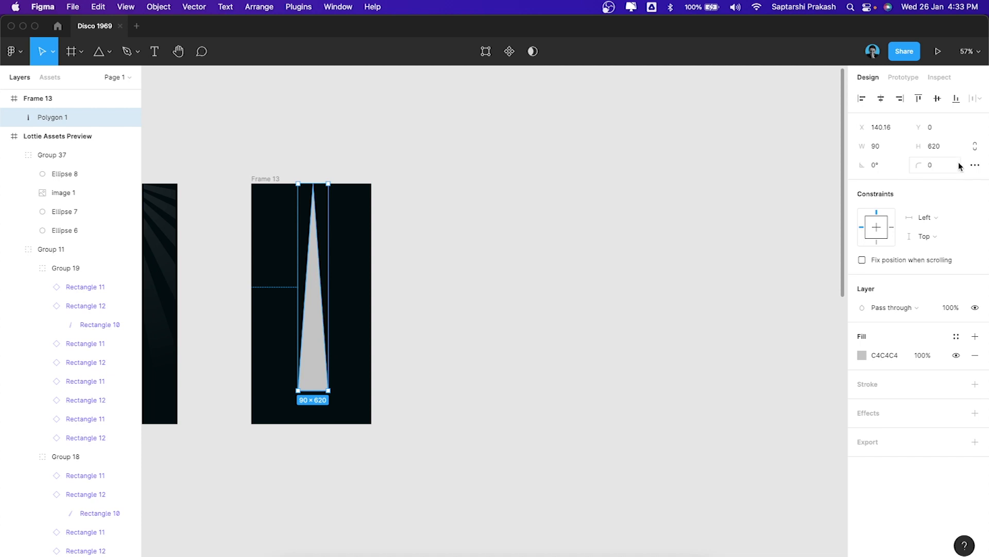
Step: Draw a new square frame about 983 × 983 beside the frame that holds the triangle
scroll(515, 261, "left", 2)
left_click(439, 202)
scroll(464, 185, "right", 2)
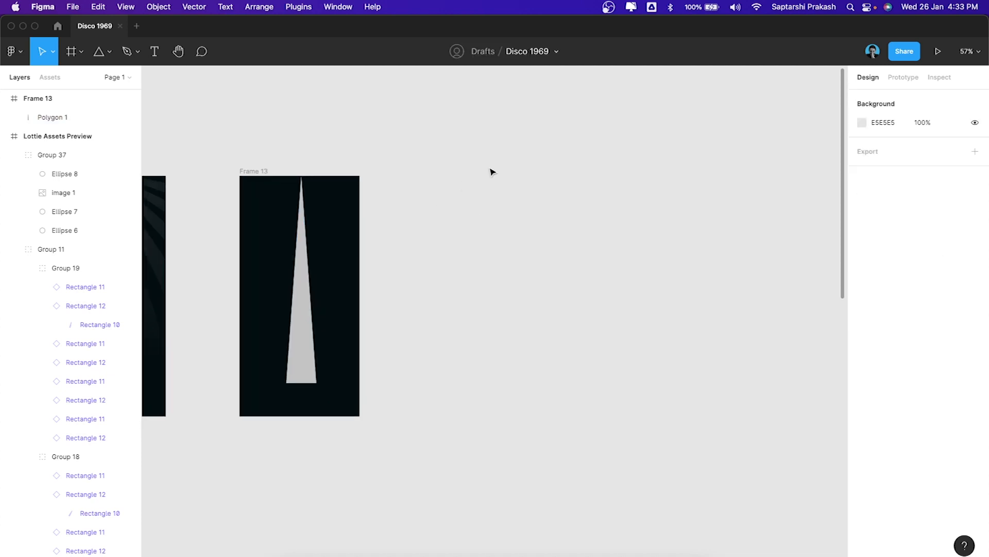
key("f")
left_click_drag(431, 112, 759, 439)
scroll(762, 442, "right", 3)
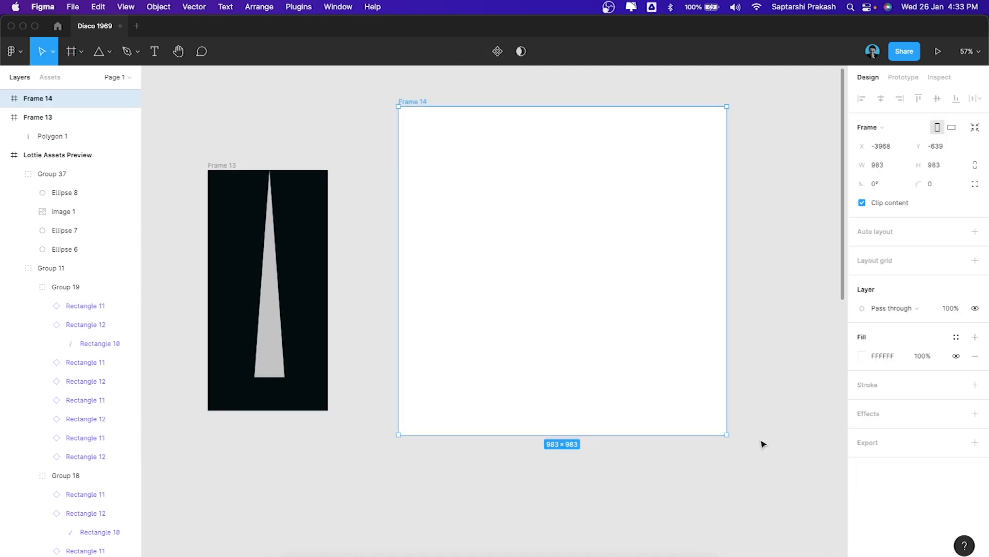
Step: Resize the new square frame to 1240 × 1240, twice the triangle's height
scroll(572, 296, "left", 2)
left_click(266, 332)
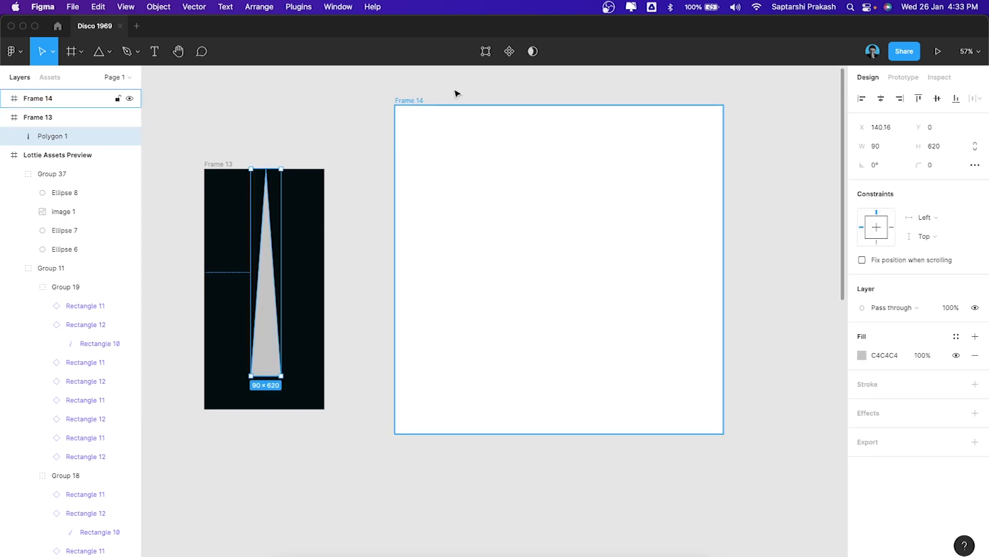
left_click(412, 100)
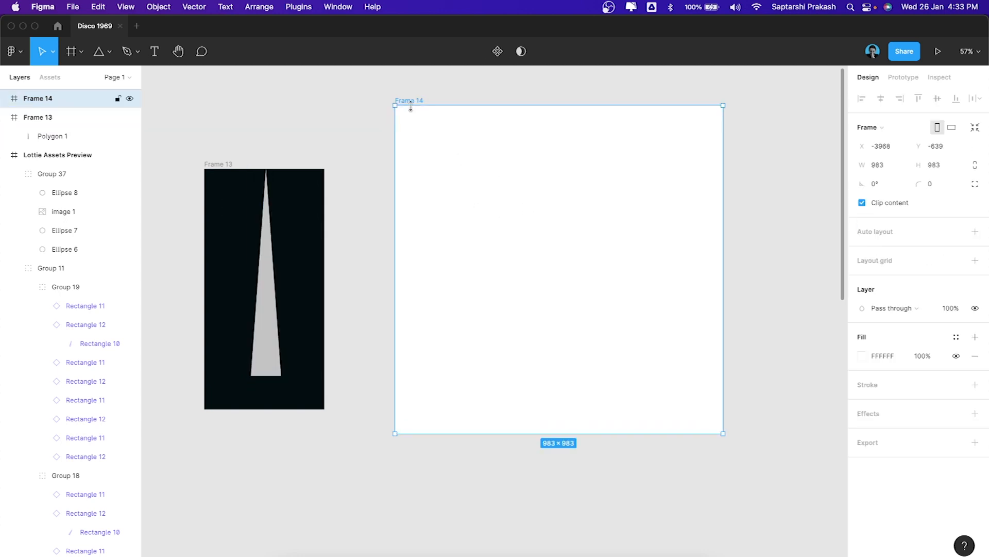
left_click(269, 293)
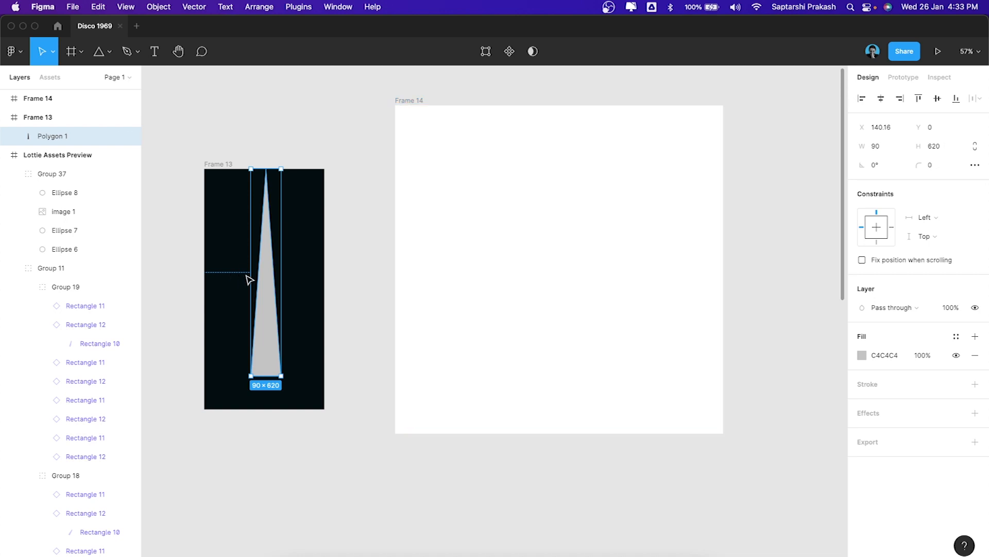
left_click(412, 101)
left_click(946, 166)
left_click(900, 167)
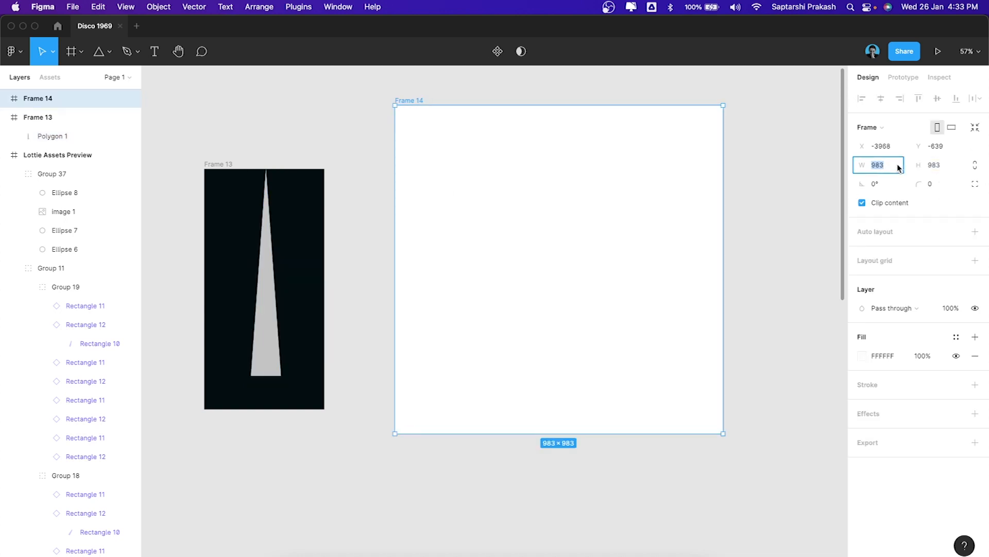
type("1240")
left_click(943, 166)
type("12")
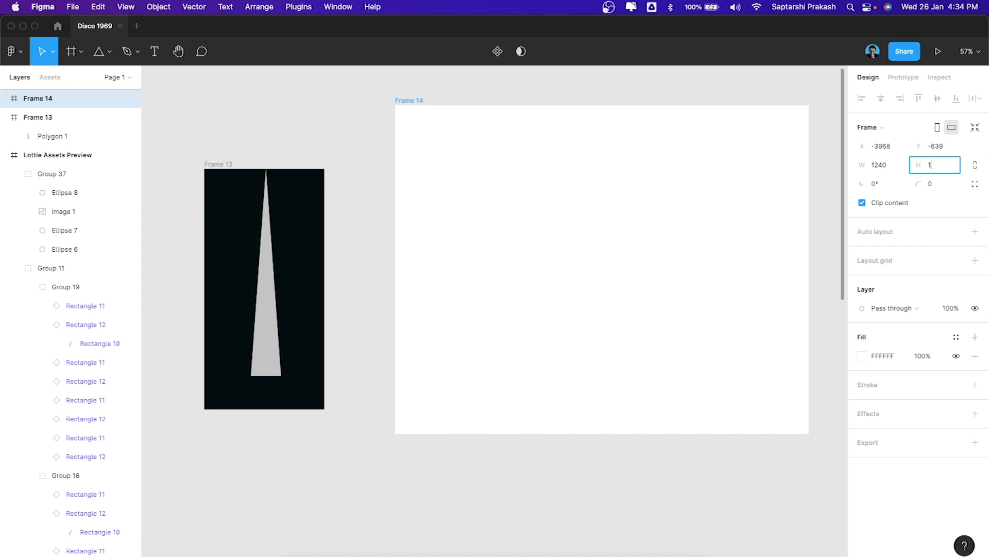
type("40")
key("Return")
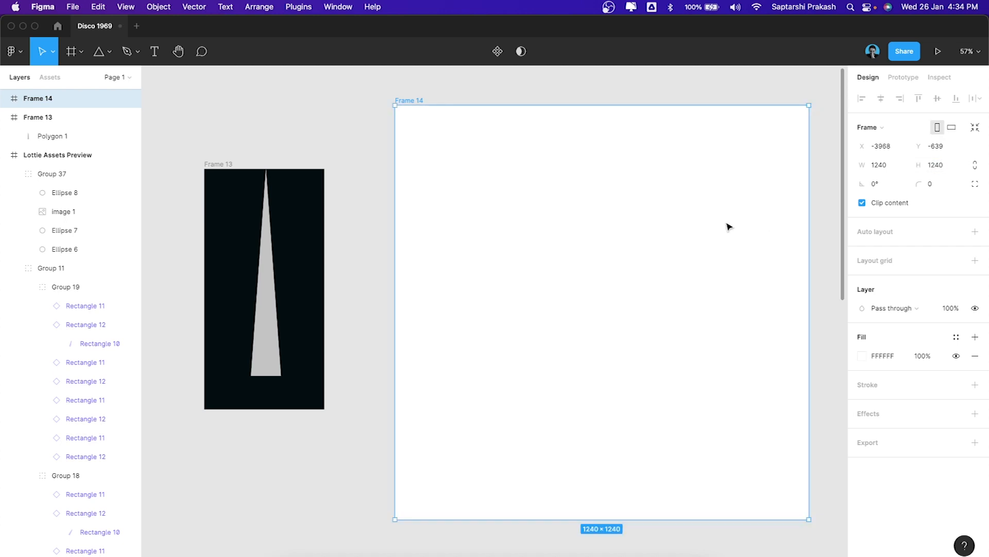
Step: Fill the square frame with the dark colour 030D10 sampled from the background of the neighbouring triangle frame
scroll(729, 223, "right", 2)
scroll(541, 222, "down", 3, "ctrl")
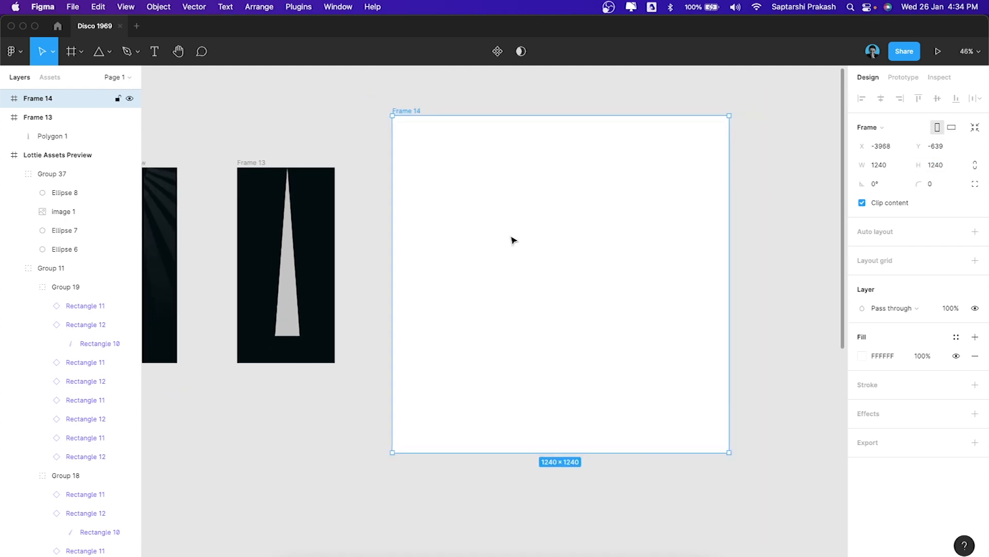
key("i")
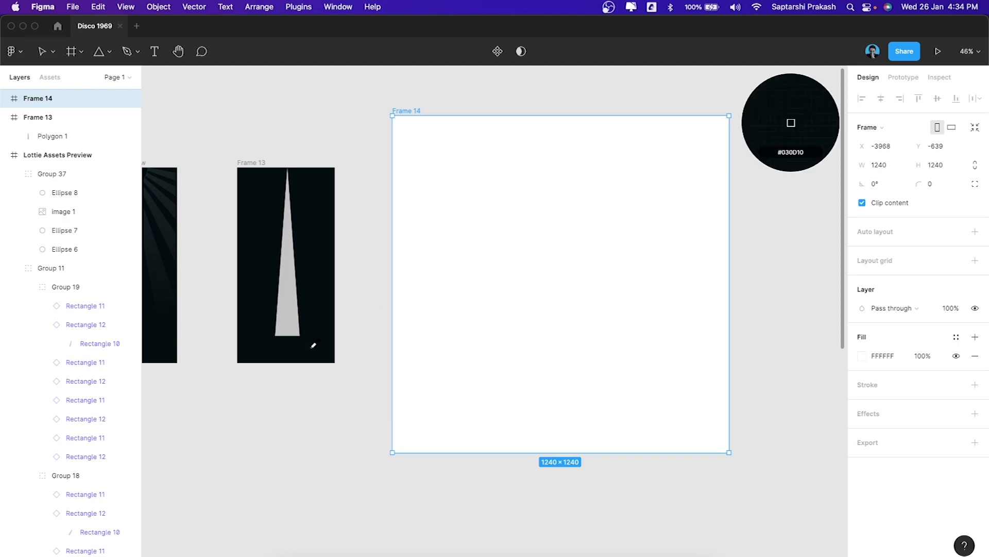
left_click(316, 347)
left_click(782, 196)
scroll(721, 216, "right", 1)
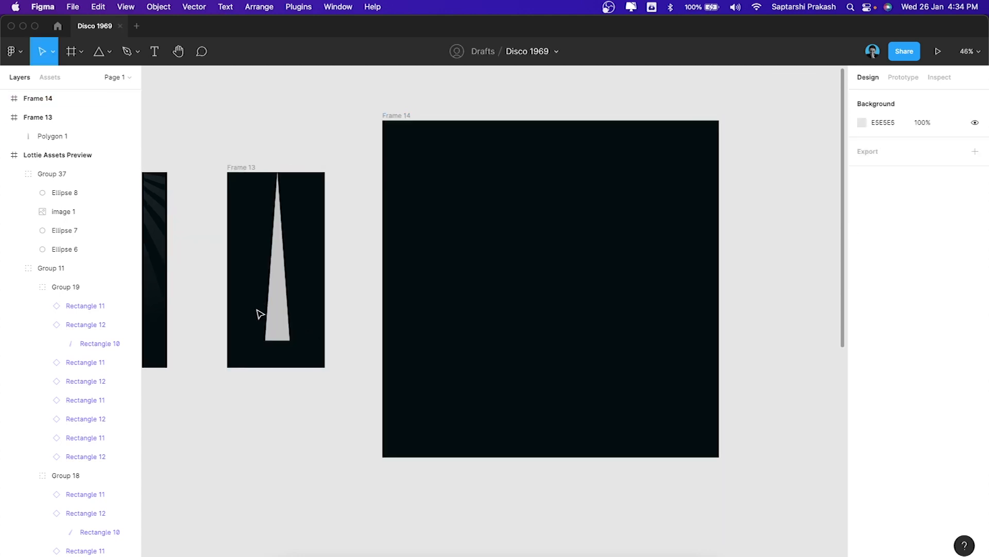
Step: Move the triangle into the square frame, with its tip at the frame's centre and its base on the lower edge (X 575, Y 620)
left_click_drag(279, 313, 558, 438)
left_click(728, 303)
scroll(592, 330, "right", 3)
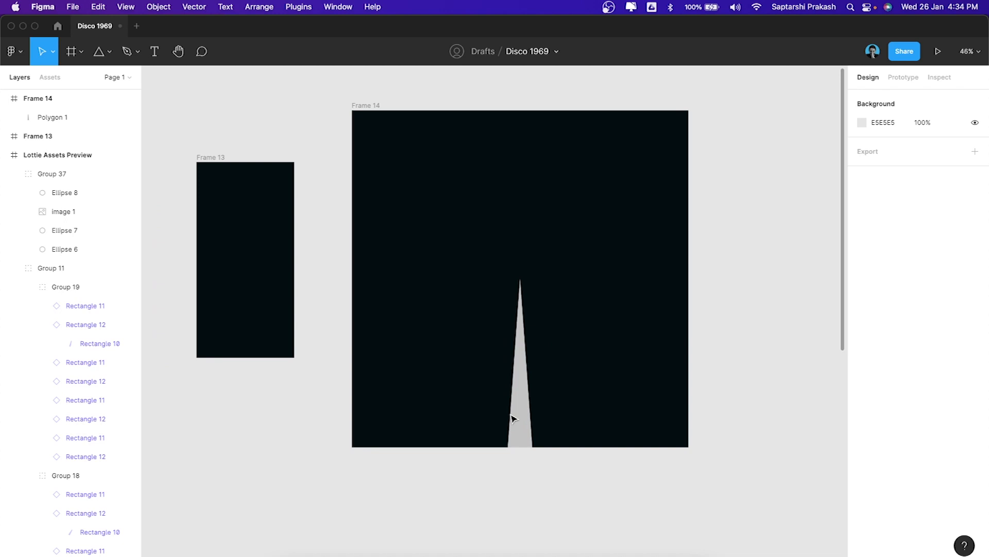
left_click(517, 360)
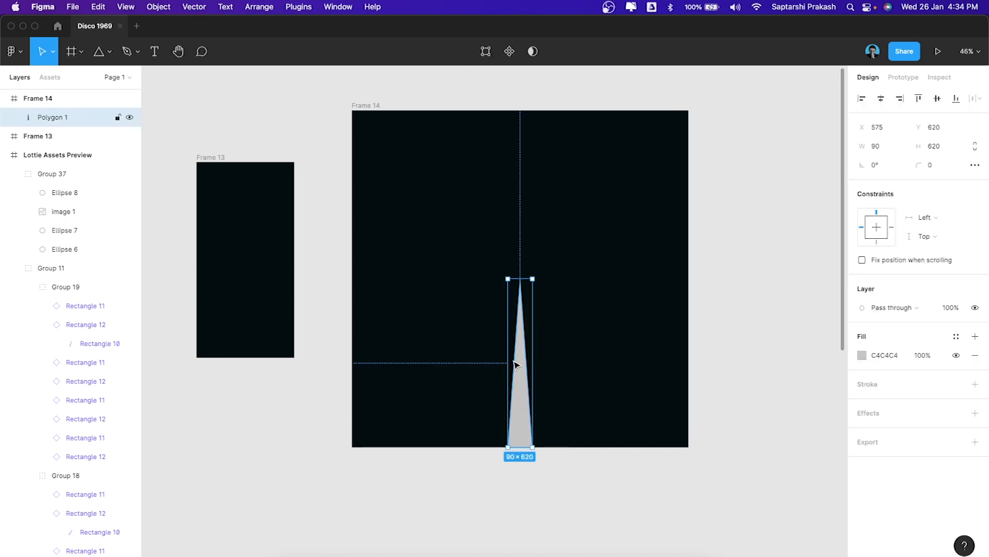
Step: Change the triangle's fill colour to white (FFFFFF)
scroll(613, 357, "right", 2)
scroll(614, 357, "up", 1)
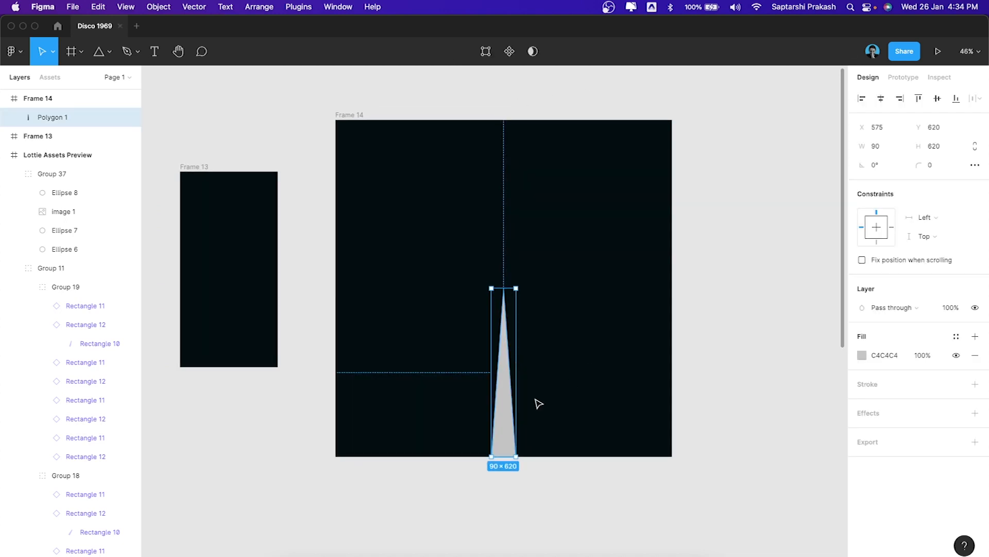
scroll(533, 428, "down", 1)
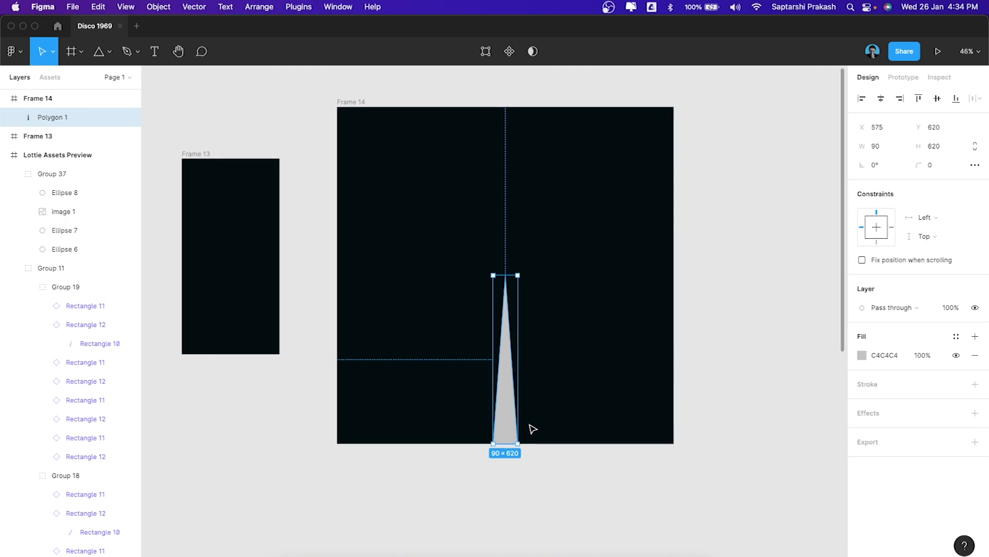
scroll(503, 435, "up", 2)
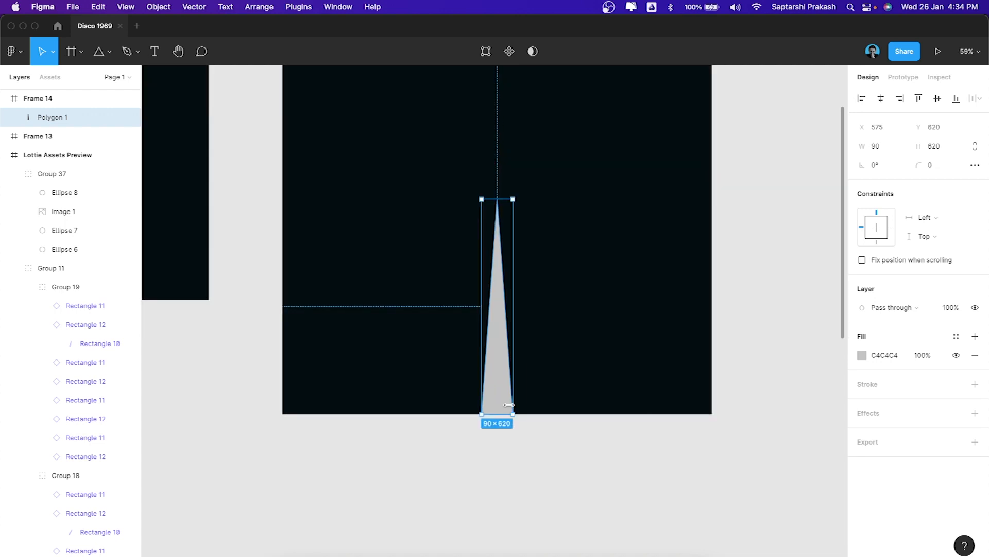
scroll(847, 376, "up", 1)
left_click(862, 354)
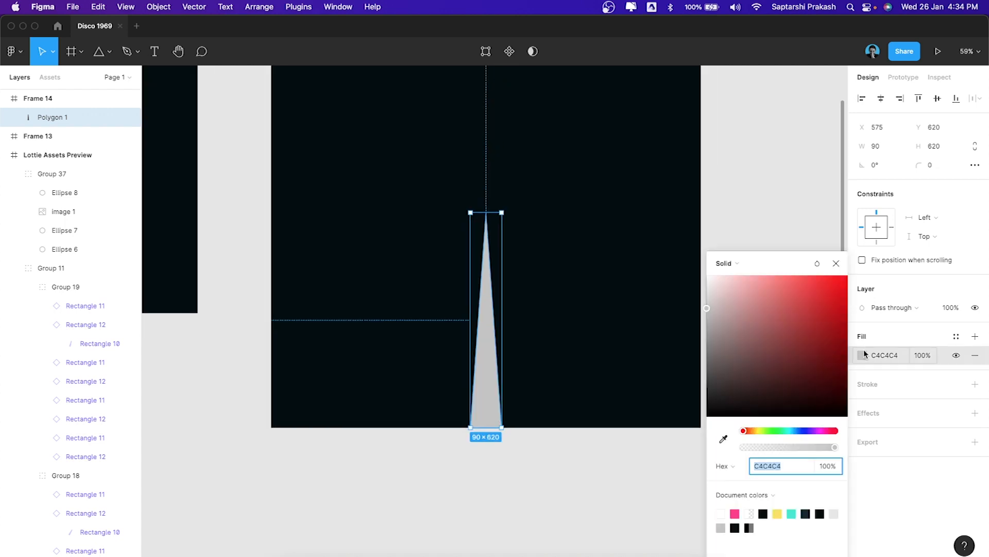
type("fff")
key("Return")
left_click(623, 316)
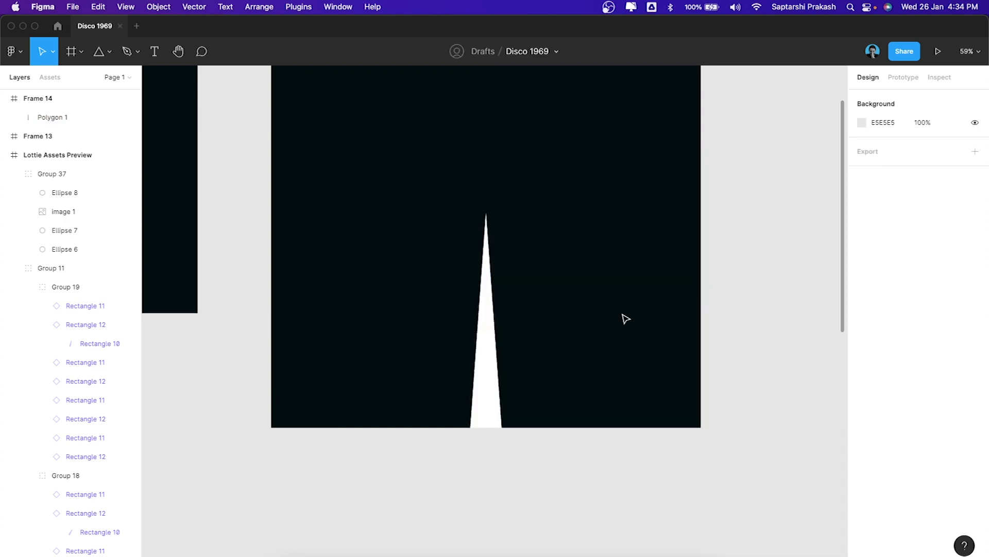
Step: Change the triangle's solid white fill to a linear gradient and check its opaque tip stop and transparent base stop
left_click(498, 400)
left_click(863, 355)
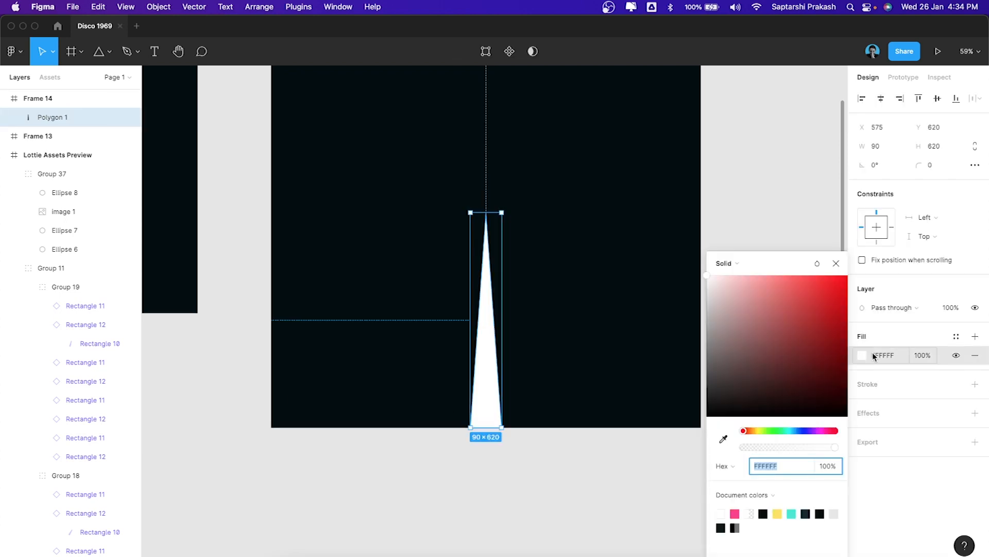
left_click(731, 265)
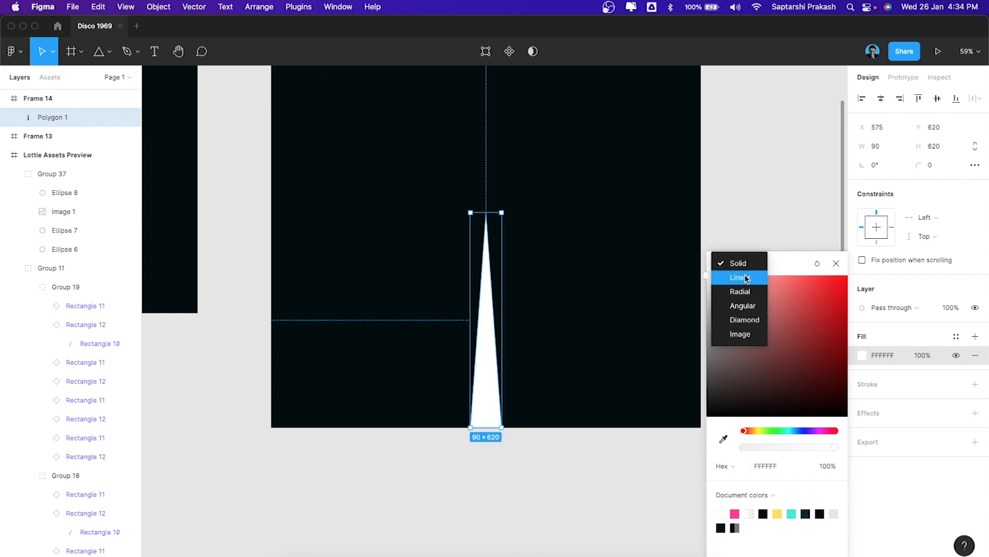
left_click(745, 278)
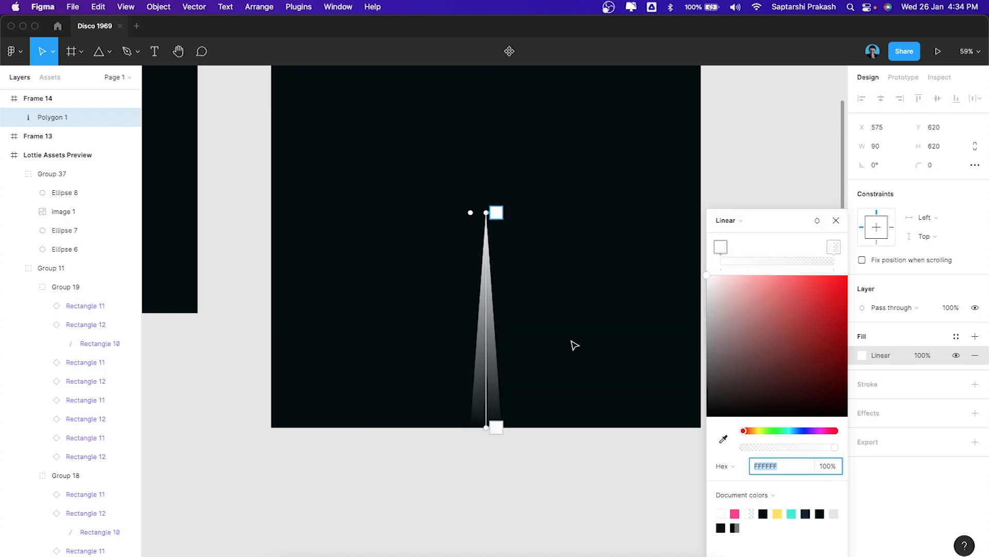
key("Escape")
key("Escape")
left_click(486, 366)
scroll(480, 350, "right", 1)
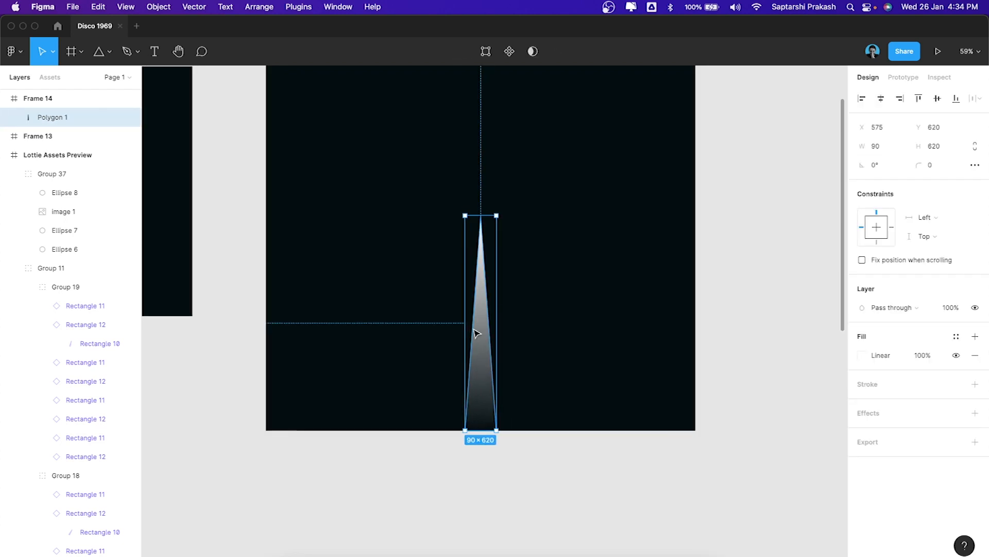
left_click(864, 356)
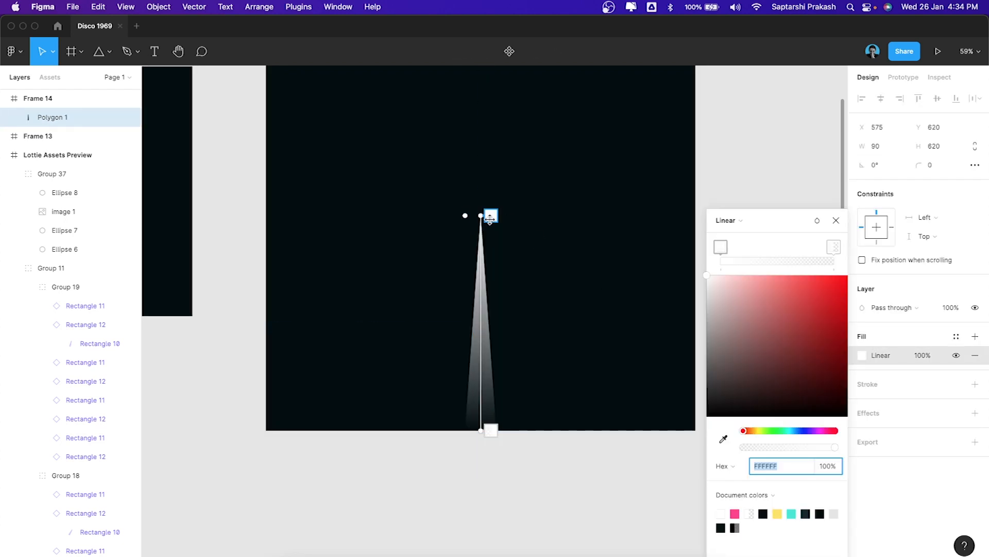
left_click(491, 215)
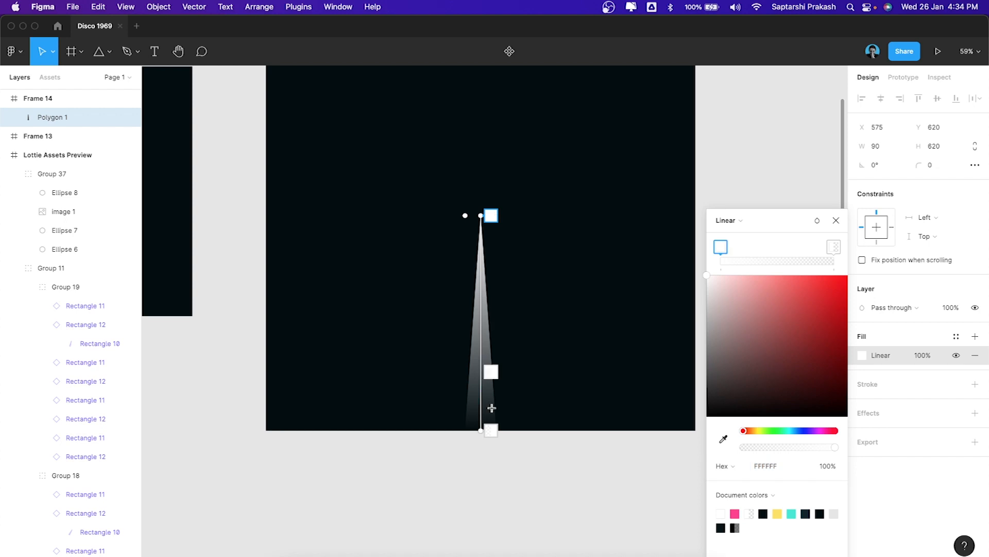
left_click(492, 431)
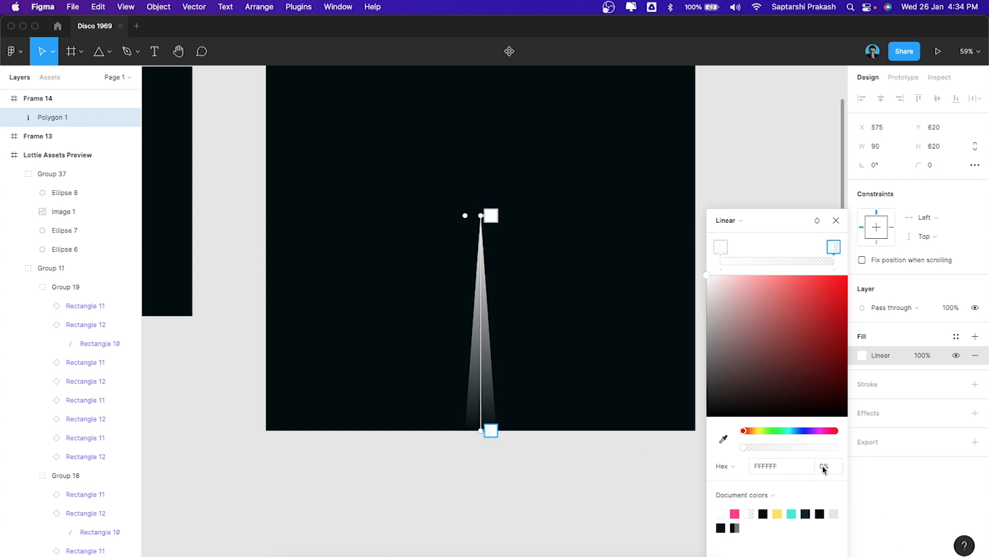
left_click(672, 475)
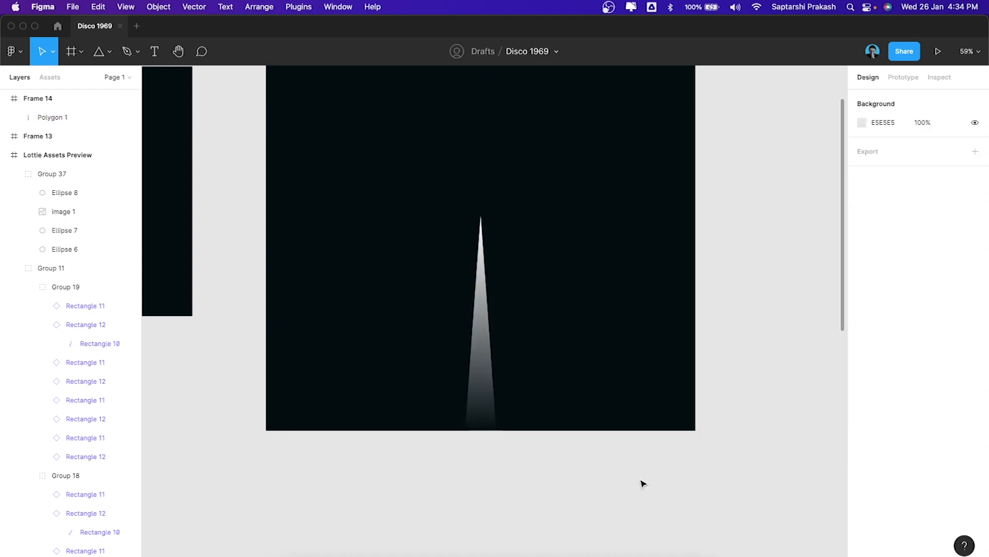
Step: Duplicate the triangle and rotate the copy 180° about the frame's centre so the two tips meet (X 665, Y 620)
scroll(451, 386, "up", 2)
left_click(463, 391)
scroll(466, 390, "down", 3)
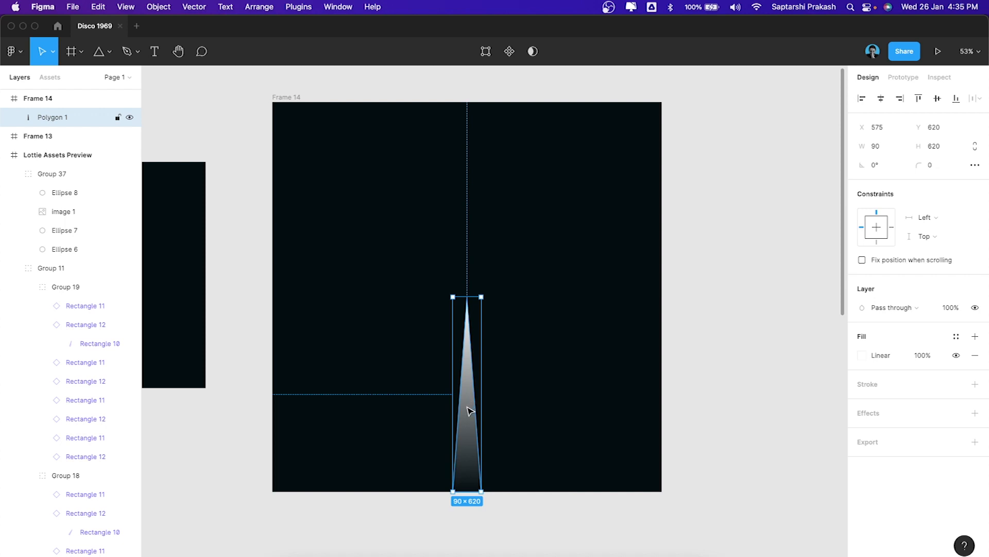
key("super+d")
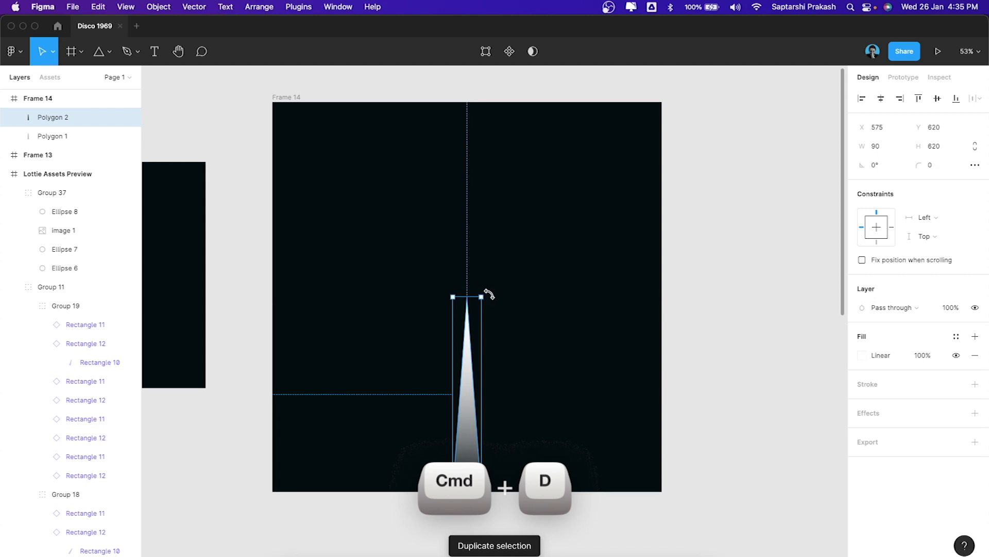
left_click_drag(431, 296, 468, 245)
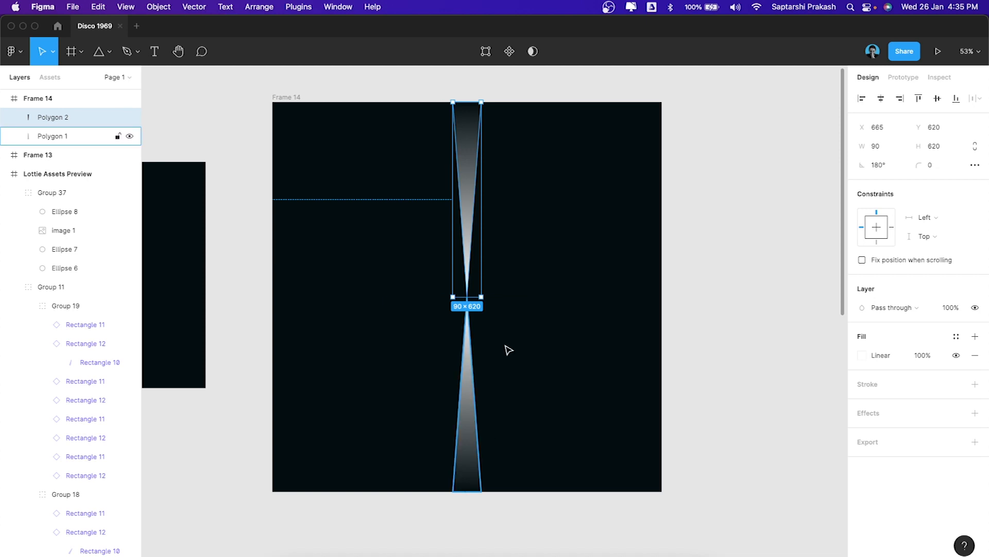
Step: Select both the upper and lower triangles and group them
left_click(468, 365)
left_click(467, 258)
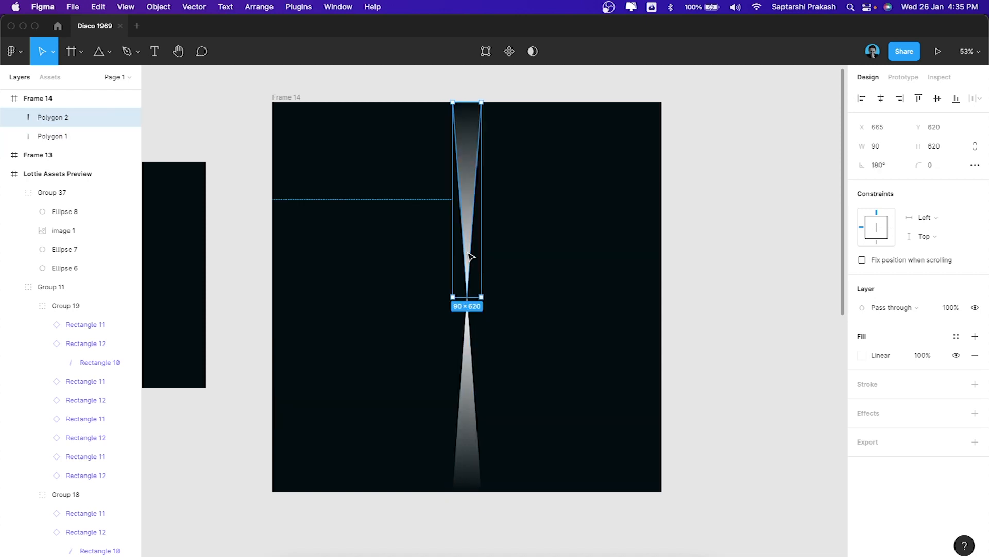
left_click(470, 395, "shift")
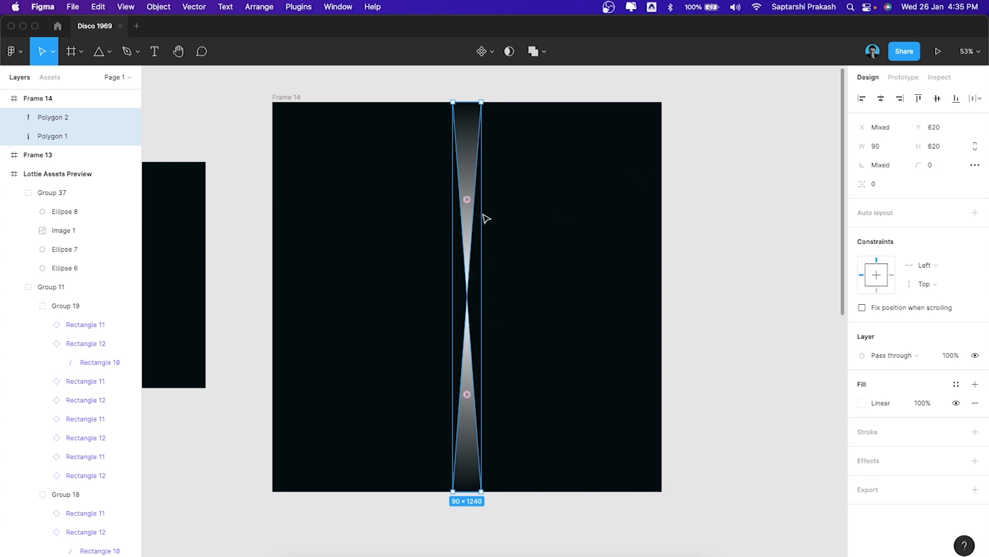
left_click(593, 263)
left_click_drag(567, 219, 358, 424)
left_click(543, 172)
left_click_drag(544, 172, 358, 379)
key("cmd+g")
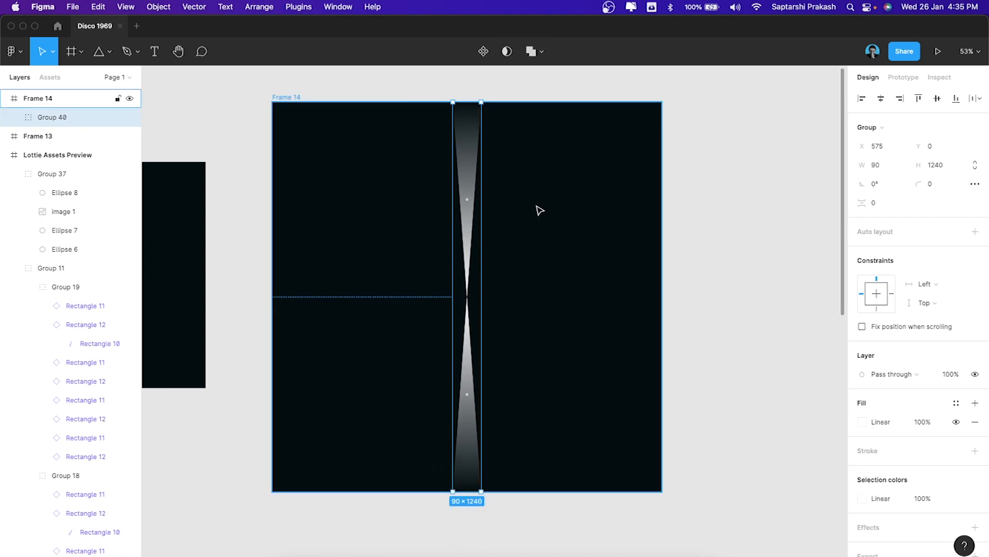
Step: Duplicate the triangle pair and rotate the copy 90° to form a four-ray cross around the frame's centre
key("super+d")
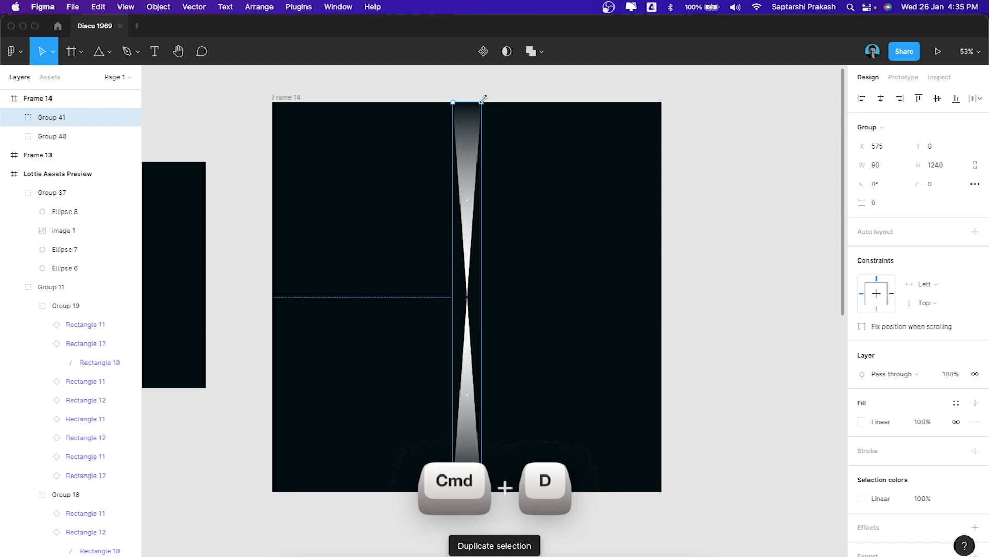
left_click_drag(485, 96, 362, 301)
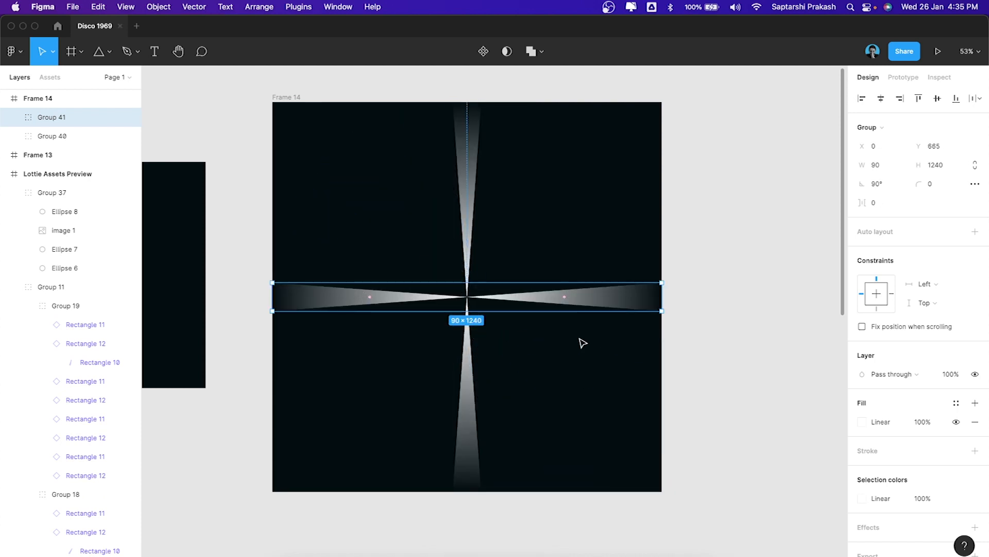
left_click(611, 186)
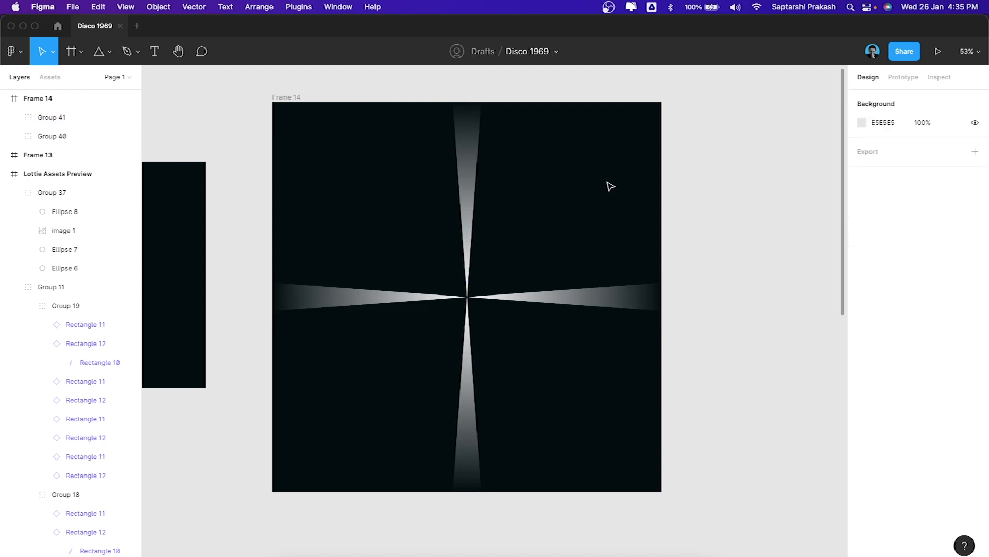
Step: Select the vertical and horizontal ray pairs and combine them into one group
left_click(469, 292)
left_click(601, 210)
left_click_drag(582, 171, 369, 380)
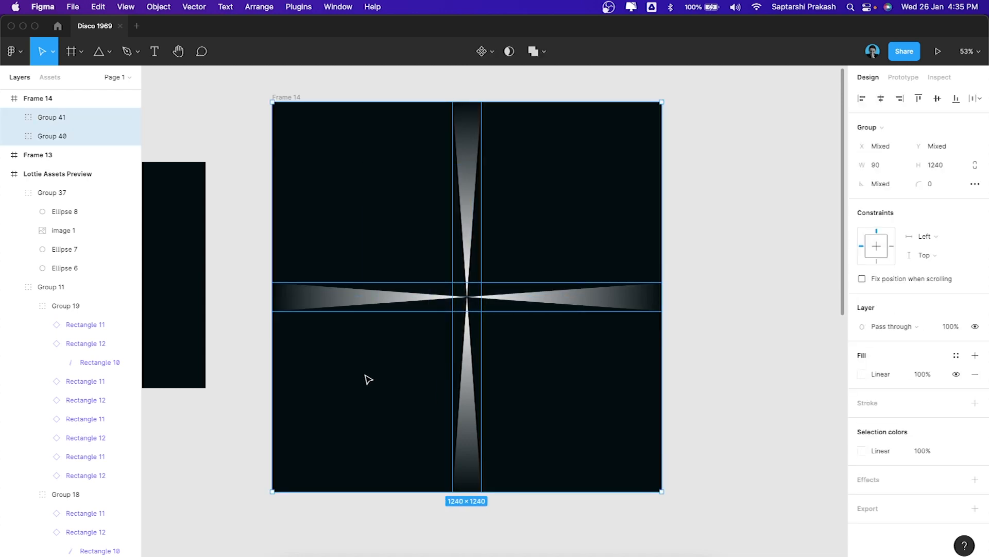
key("super+g")
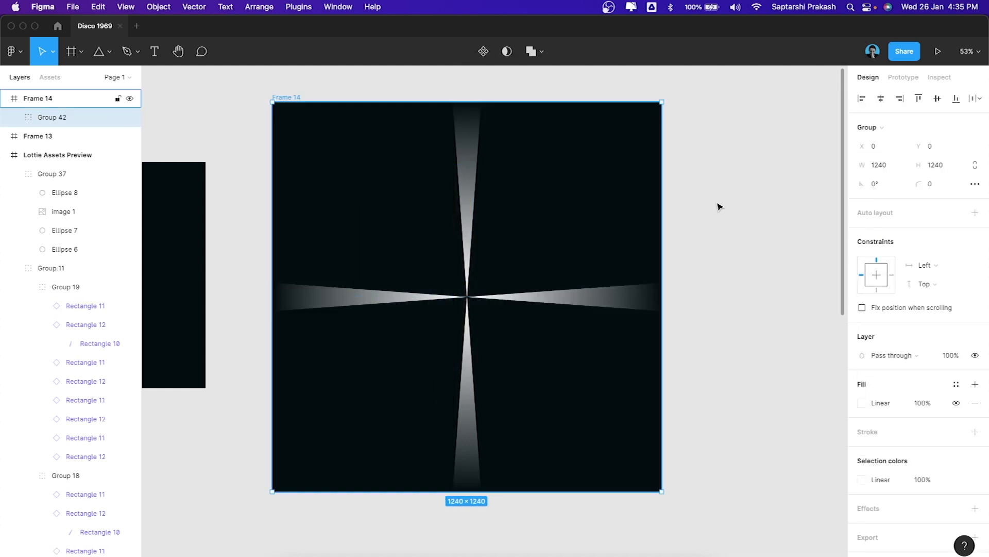
Step: Duplicate the four-ray cross group and rotate the copy to 15° about the frame's centre
key("super+d")
left_click_drag(666, 100, 520, 87)
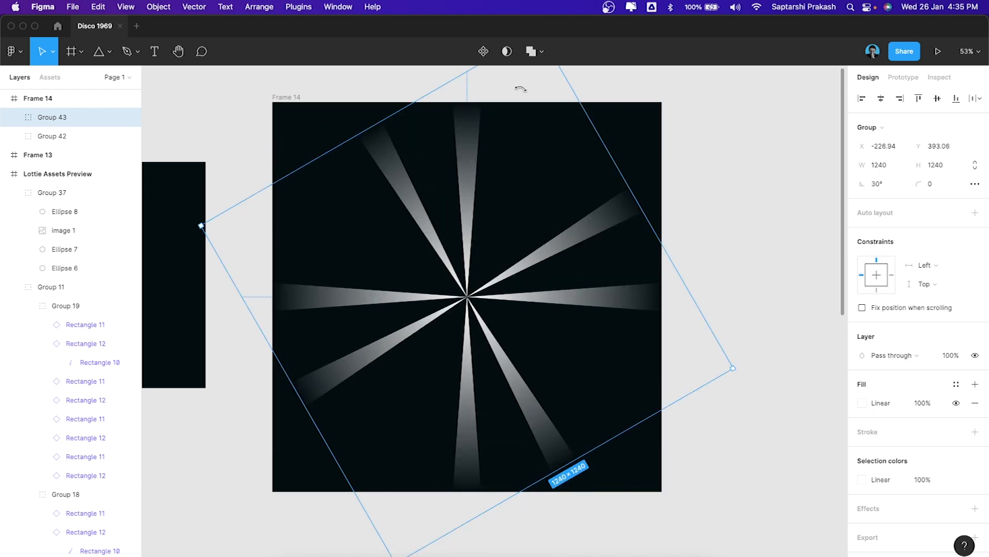
left_click_drag(565, 94, 566, 96)
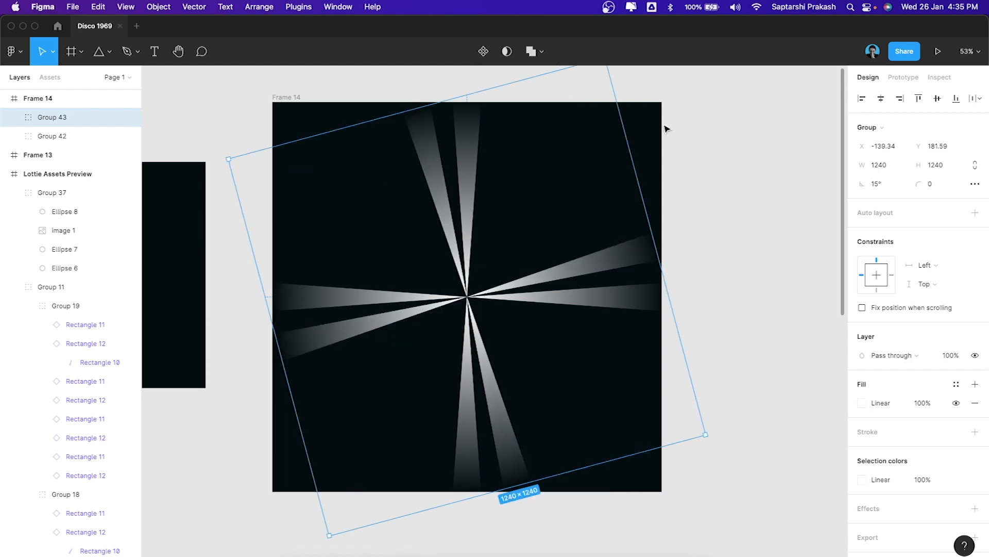
scroll(733, 185, "up", 2)
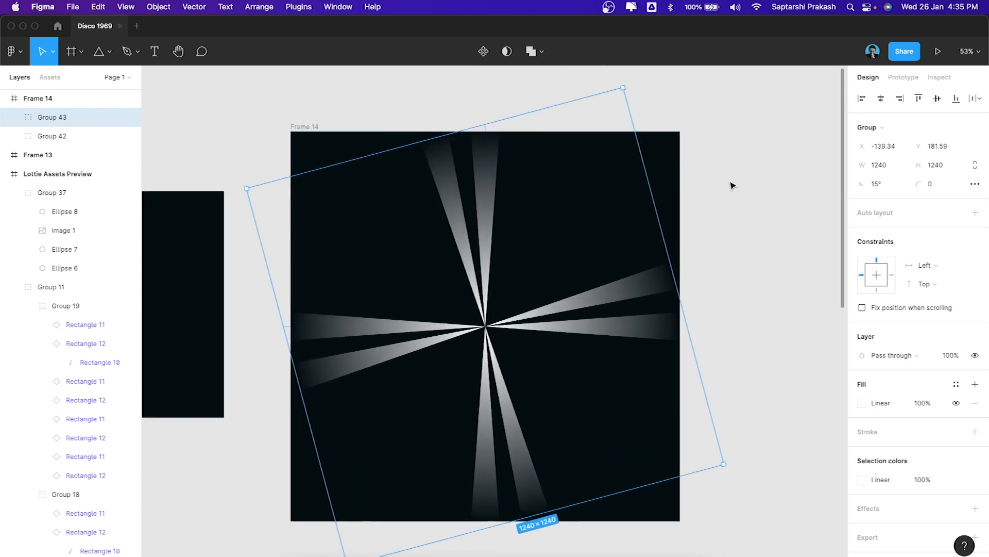
left_click(731, 183)
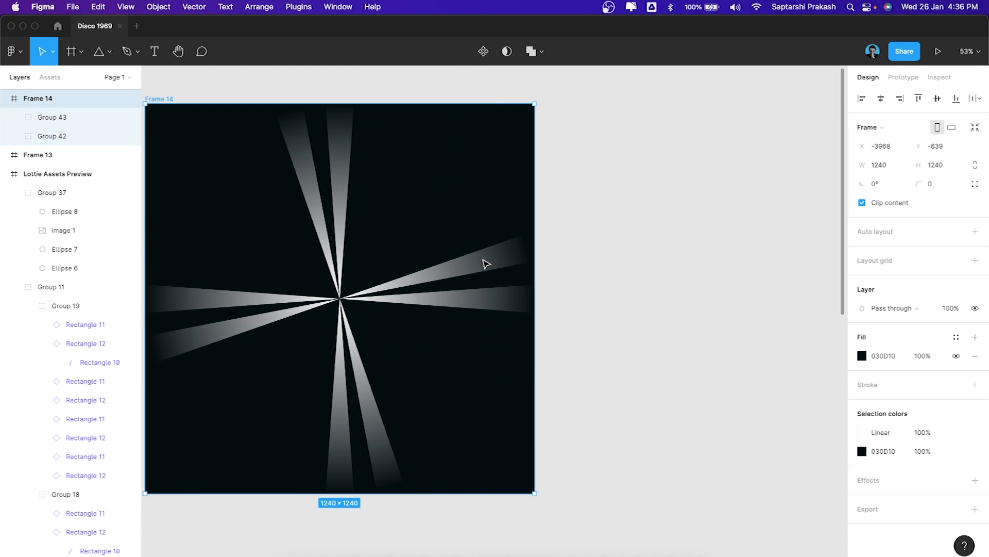
Step: Duplicate the 15° cross group and rotate the new copy to 30°
left_click(486, 263)
scroll(486, 263, "left", 2)
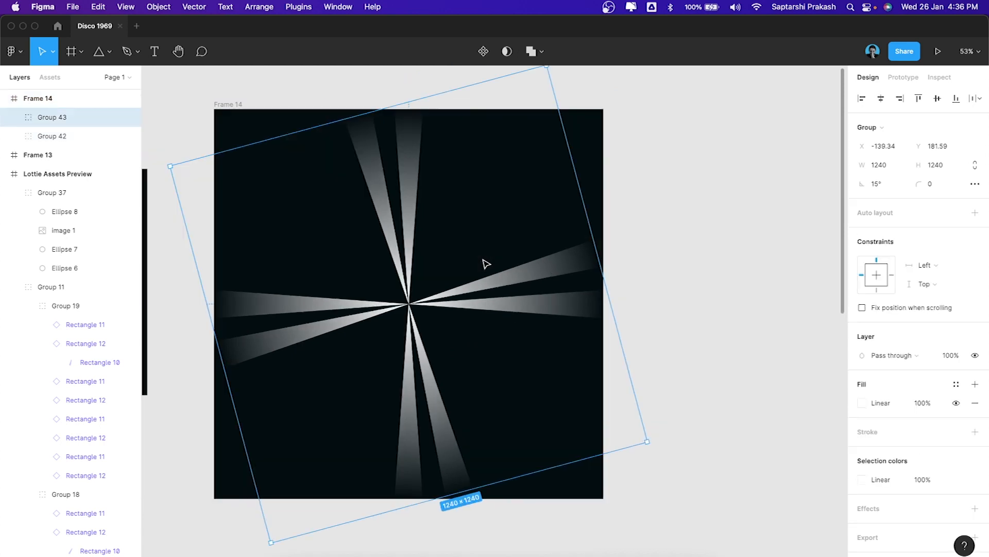
key("super+d")
scroll(536, 124, "up", 1)
left_click_drag(572, 84, 502, 81)
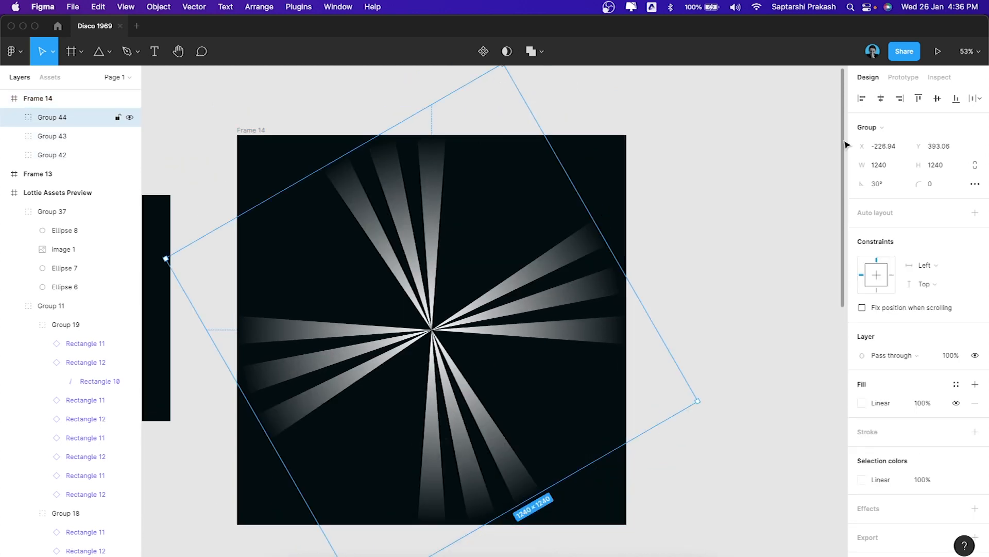
scroll(607, 192, "left", 2)
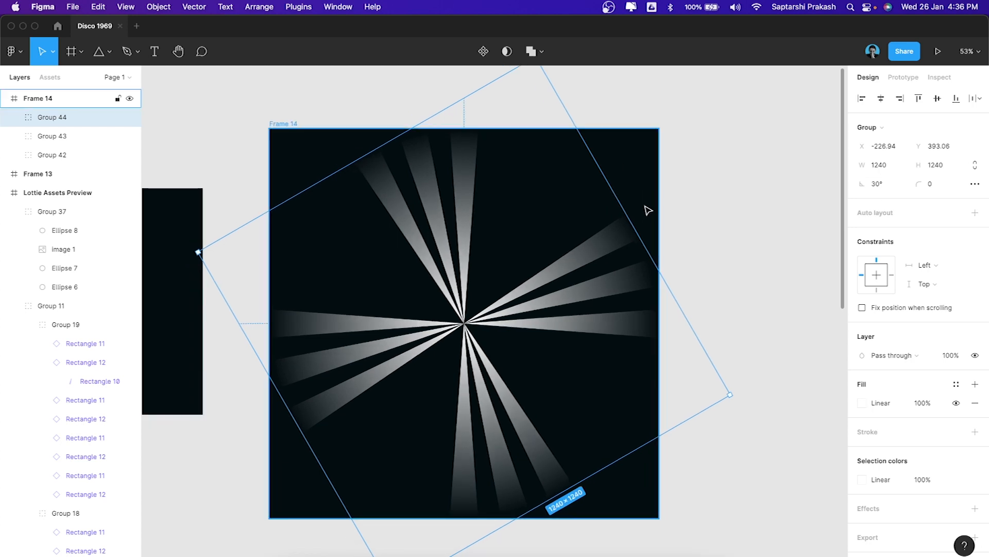
Step: Duplicate the 30° cross group and rotate the new copy to 45°
scroll(652, 205, "up", 3)
key("super+d")
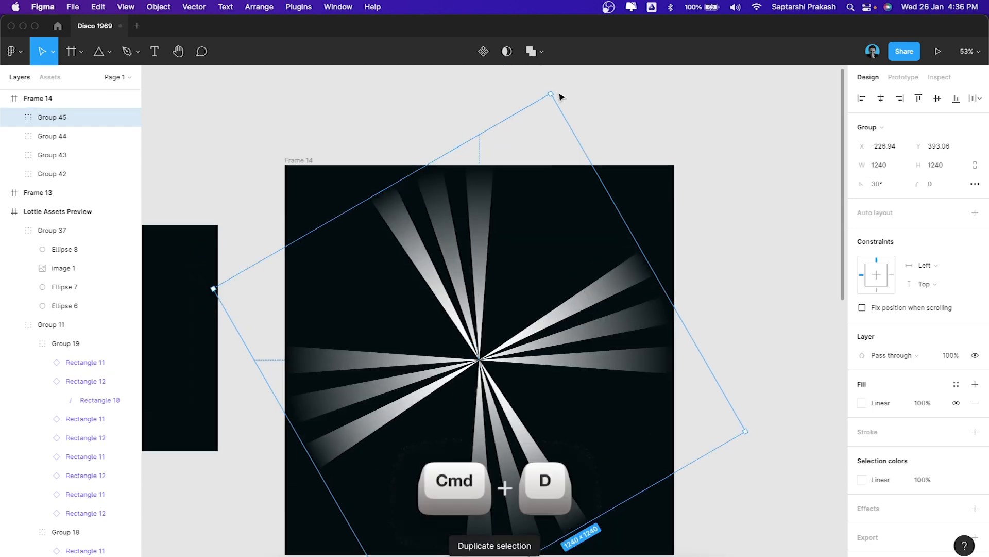
left_click_drag(553, 89, 482, 92)
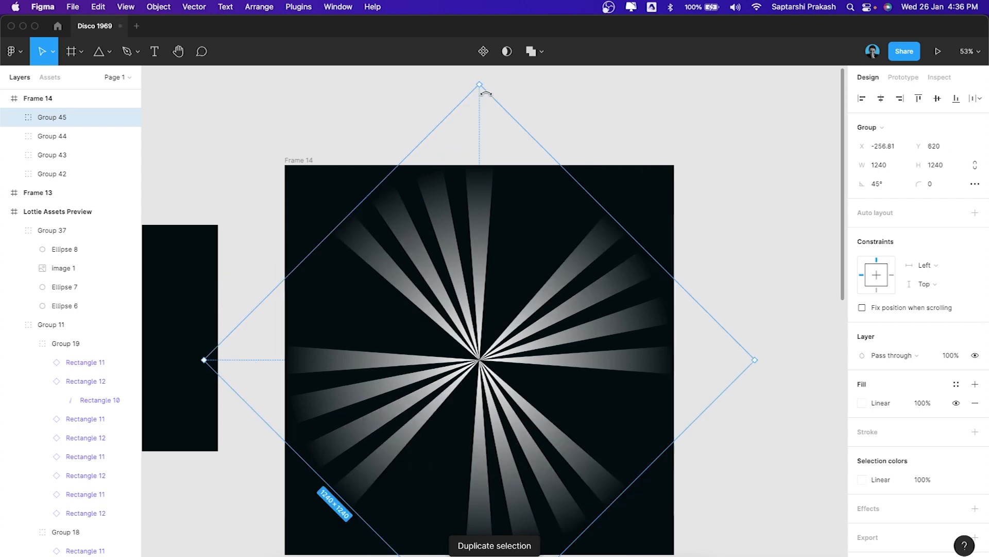
scroll(533, 178, "down", 2)
scroll(536, 179, "up", 2)
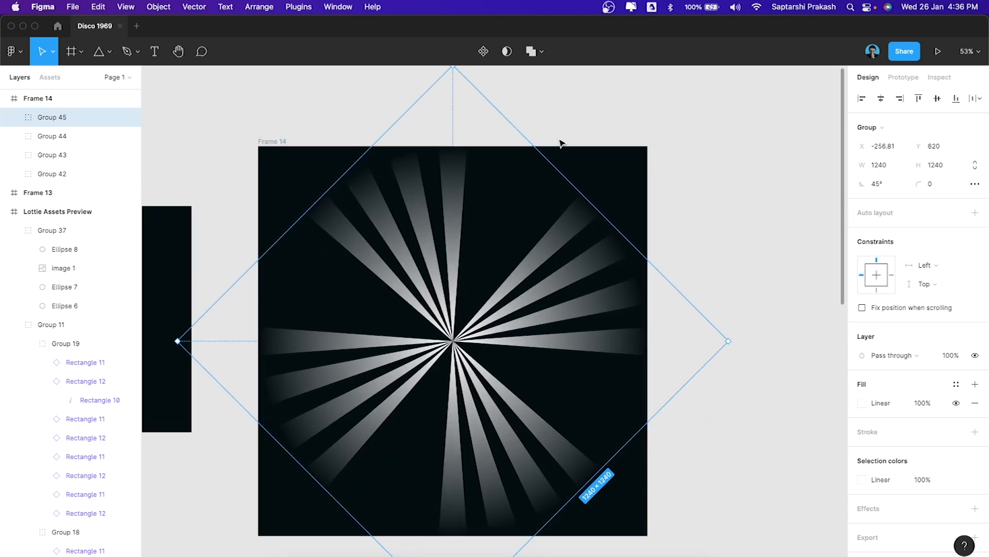
Step: Complete the sunburst with two more duplicates of the cross group, each rotated a further 15° from the previous one
key("super+d")
scroll(505, 115, "up", 2)
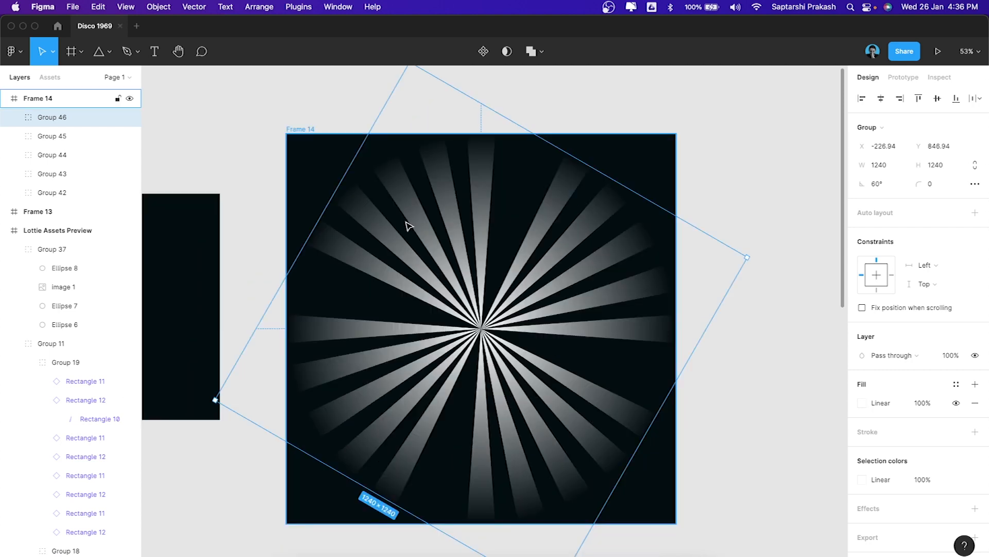
key("super+d")
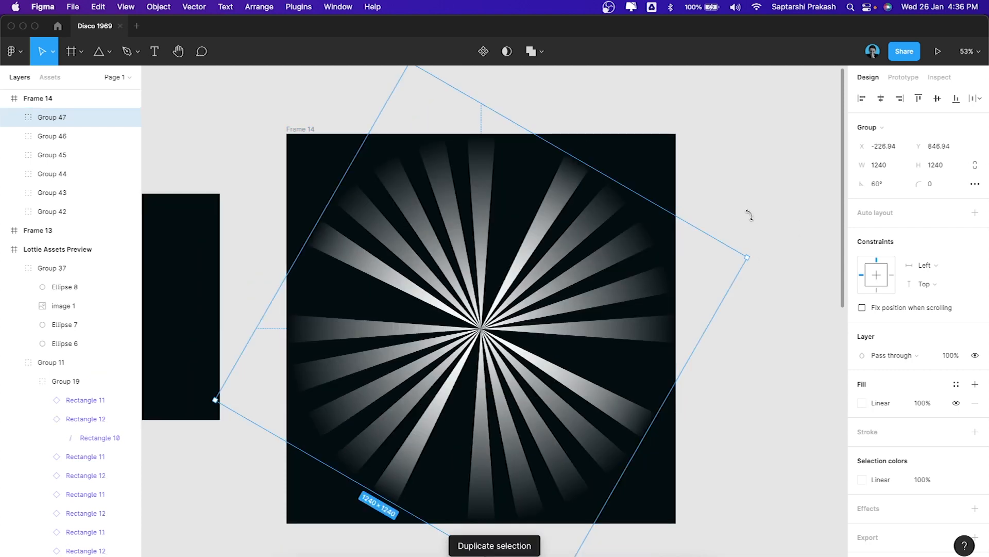
left_click(813, 219)
scroll(768, 216, "down", 3)
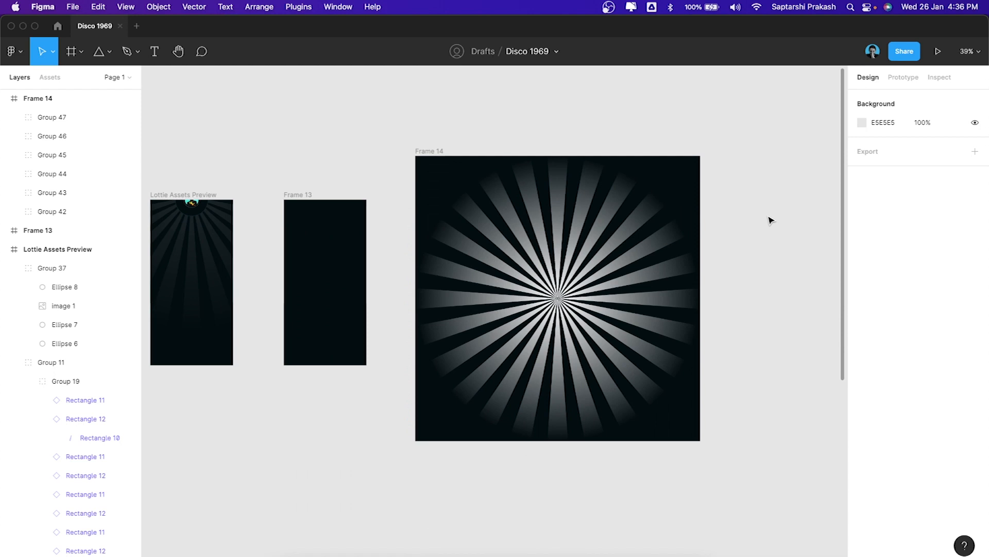
Step: Move the sunburst frame slightly closer to the empty dark frame, to X -4000, Y -657
scroll(771, 220, "down", 2)
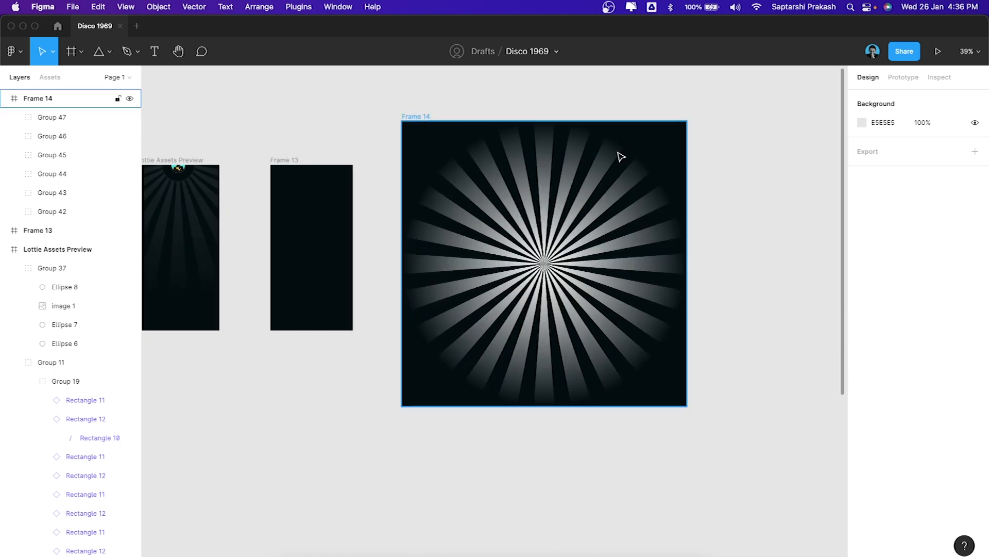
left_click_drag(438, 122, 424, 115)
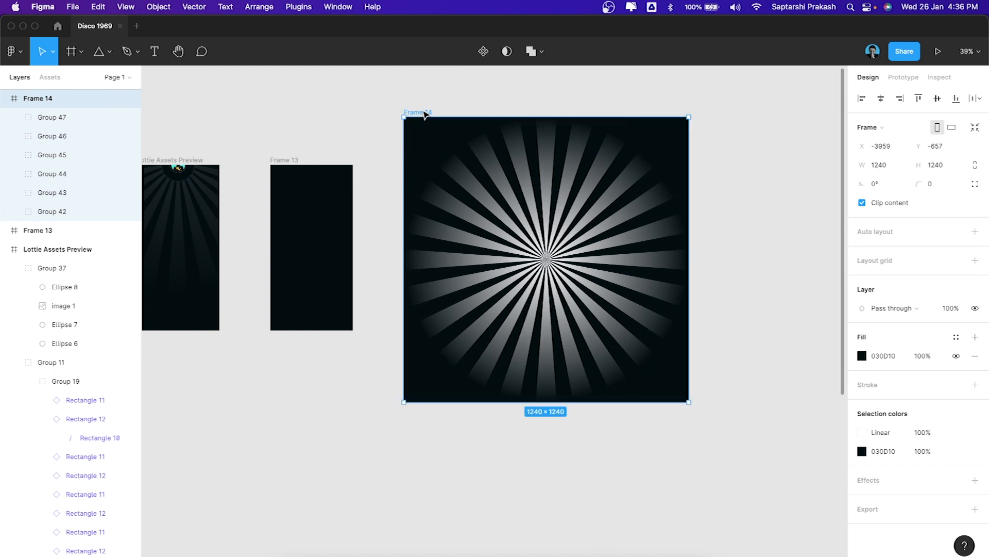
left_click_drag(425, 115, 417, 114)
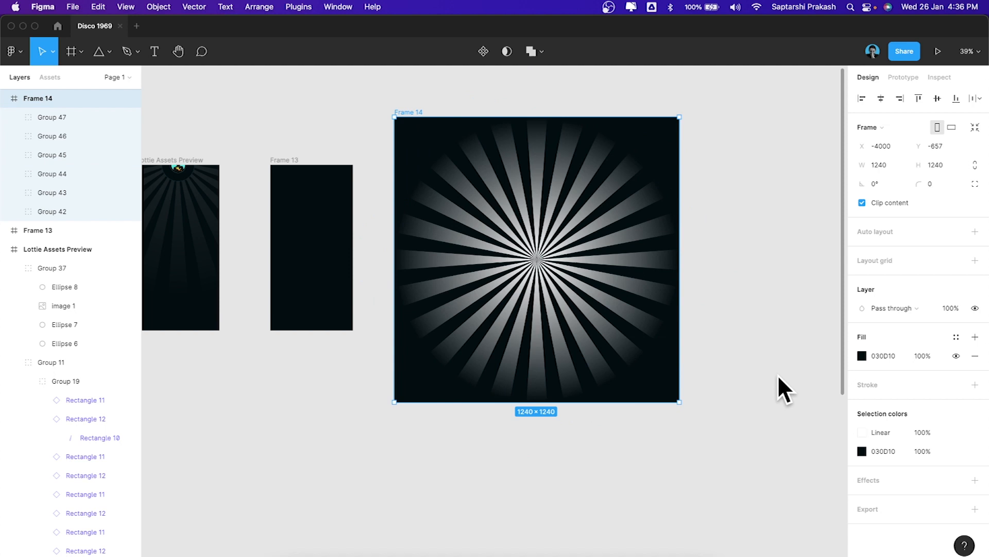
Step: Remove the dark fill from the 1240 × 1240 sunburst frame and rename the frame Spinner
left_click(975, 356)
left_click(711, 220)
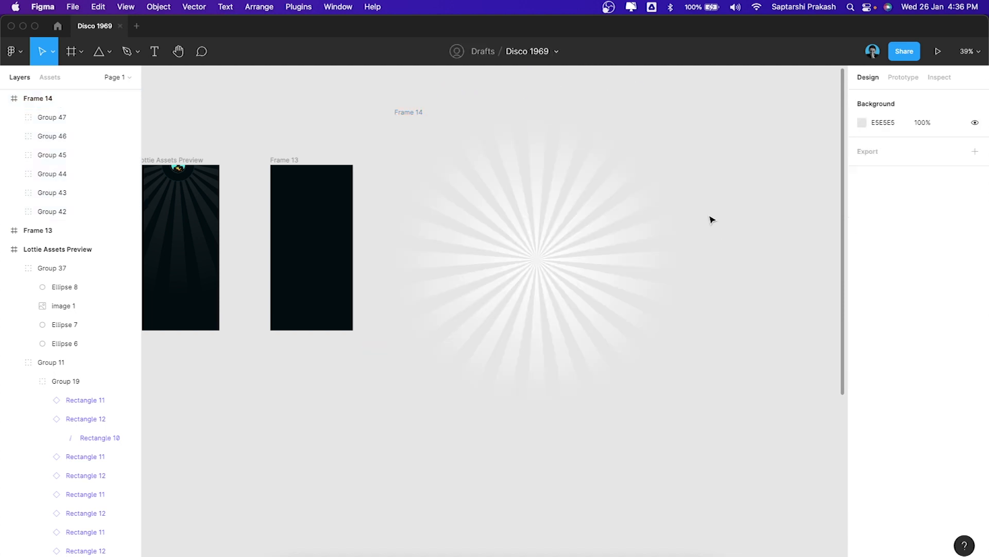
left_click(411, 112)
double_click(50, 101)
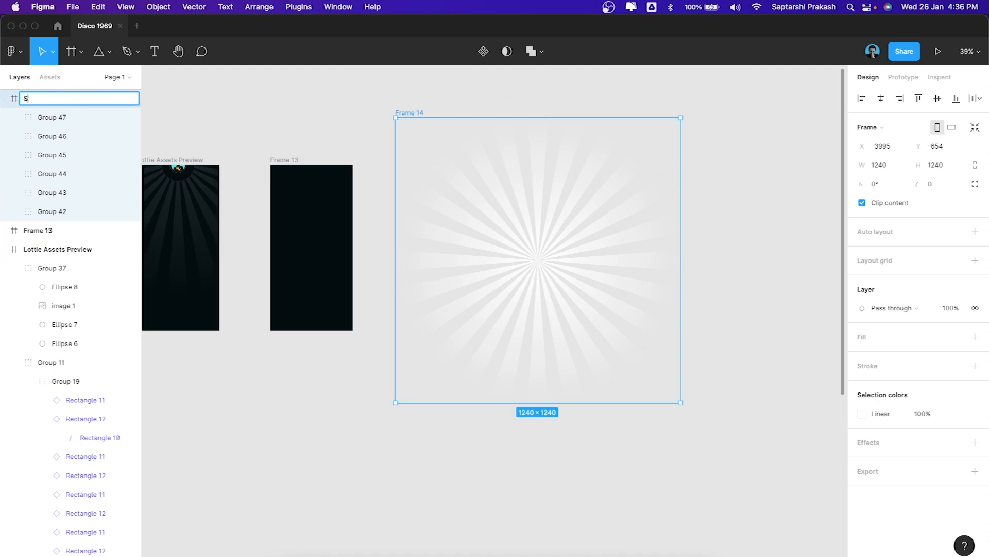
key("Return")
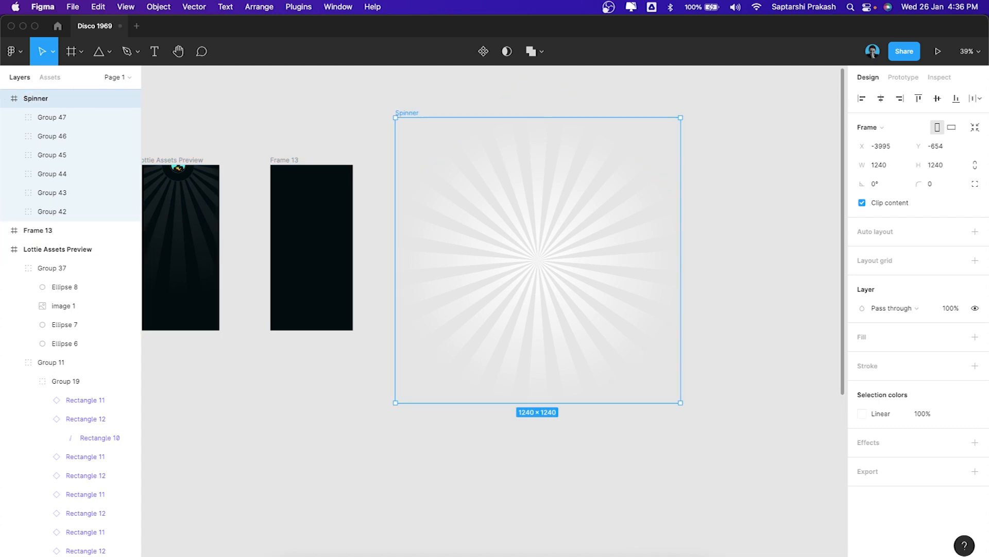
left_click(734, 210)
scroll(528, 103, "left", 5)
left_click(523, 114)
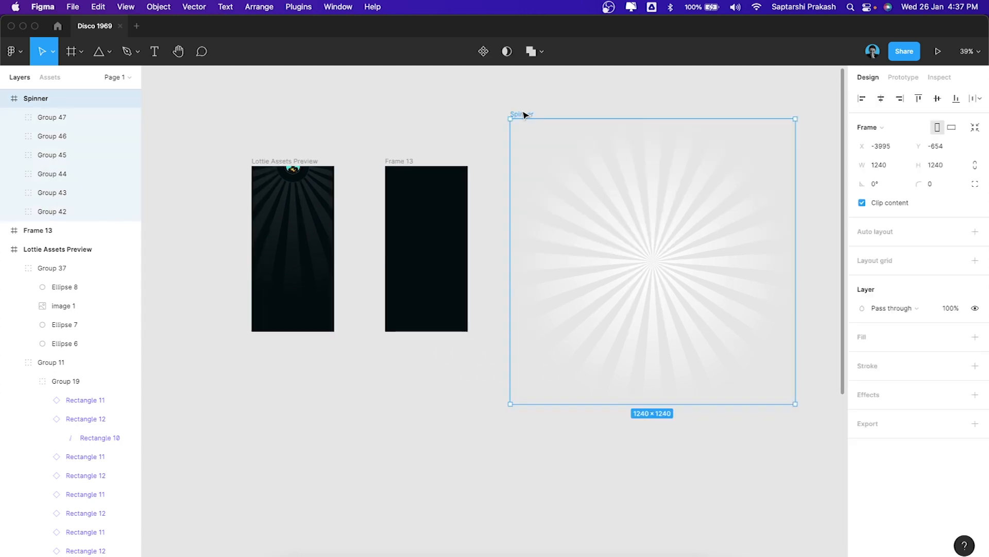
Step: Compare the Lottie Assets Preview frame with the empty dark frame and the Spinner artwork, checking the record at the preview's top edge
scroll(239, 222, "up", 4)
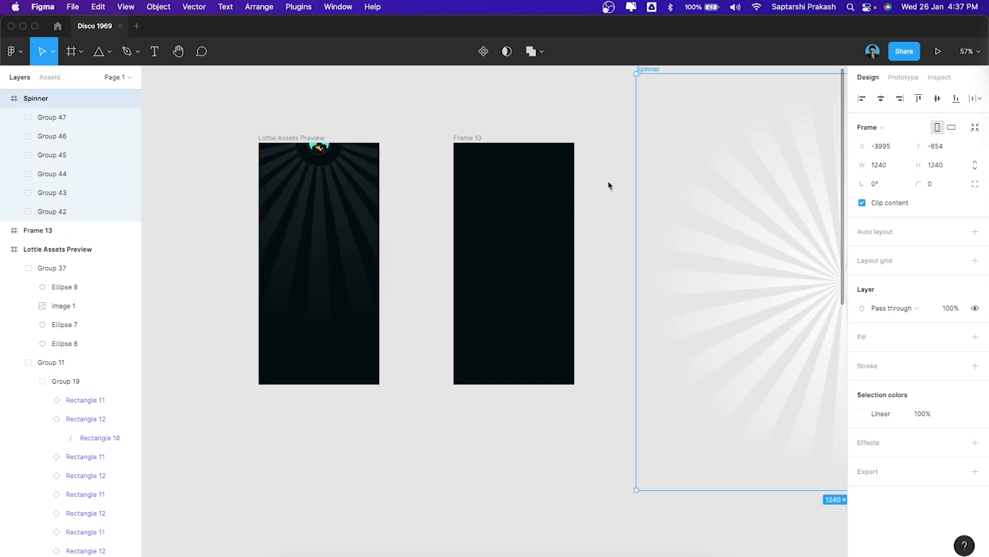
scroll(588, 181, "down", 1)
scroll(588, 179, "down", 2)
left_click(720, 157)
scroll(598, 133, "right", 2)
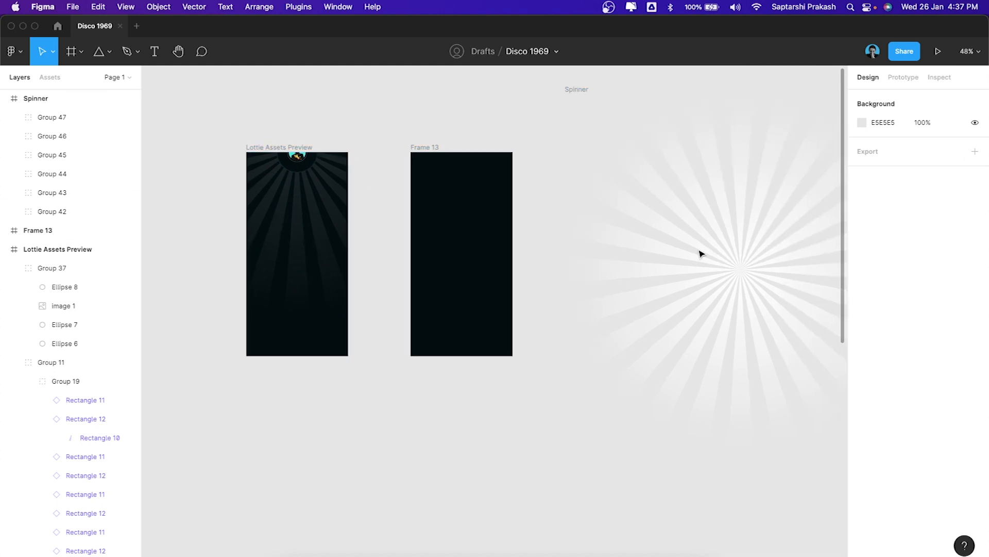
scroll(325, 173, "right", 2)
scroll(325, 173, "up", 1)
scroll(415, 164, "left", 1)
scroll(415, 165, "down", 1)
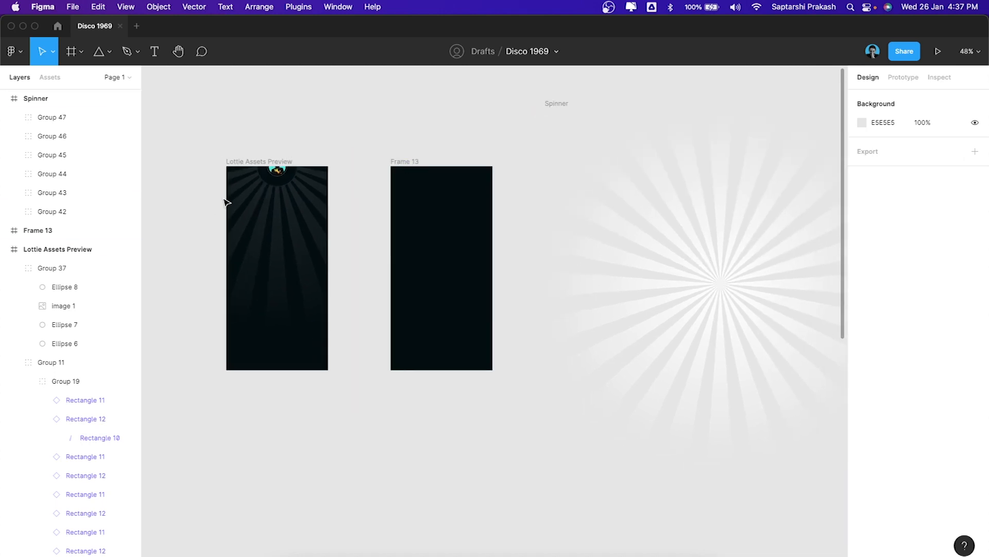
scroll(225, 199, "up", 5)
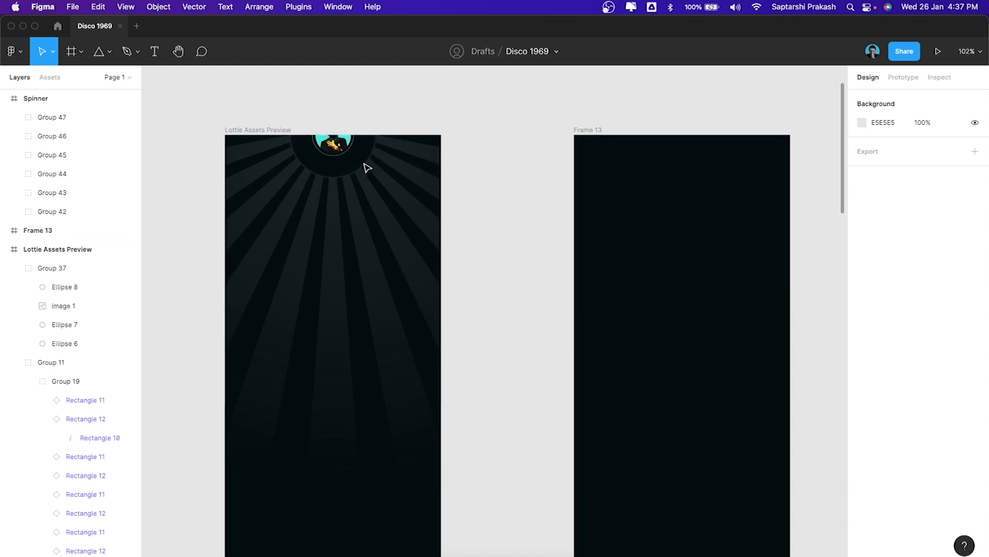
scroll(564, 186, "right", 2)
scroll(564, 186, "up", 1)
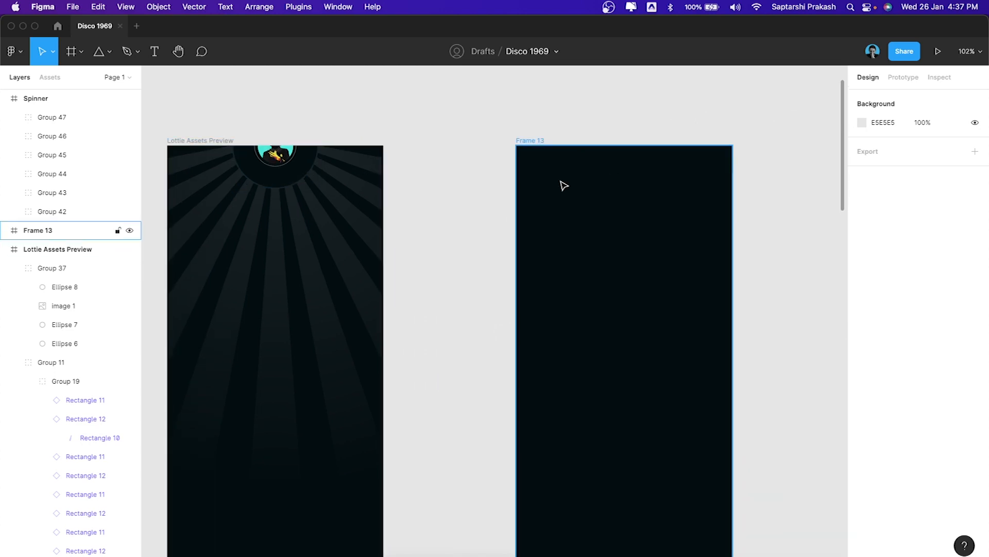
Step: Move the record group down inside the Lottie Assets Preview frame to X 108, Y 6, and examine its parts
left_click(277, 160)
left_click_drag(277, 160, 282, 227)
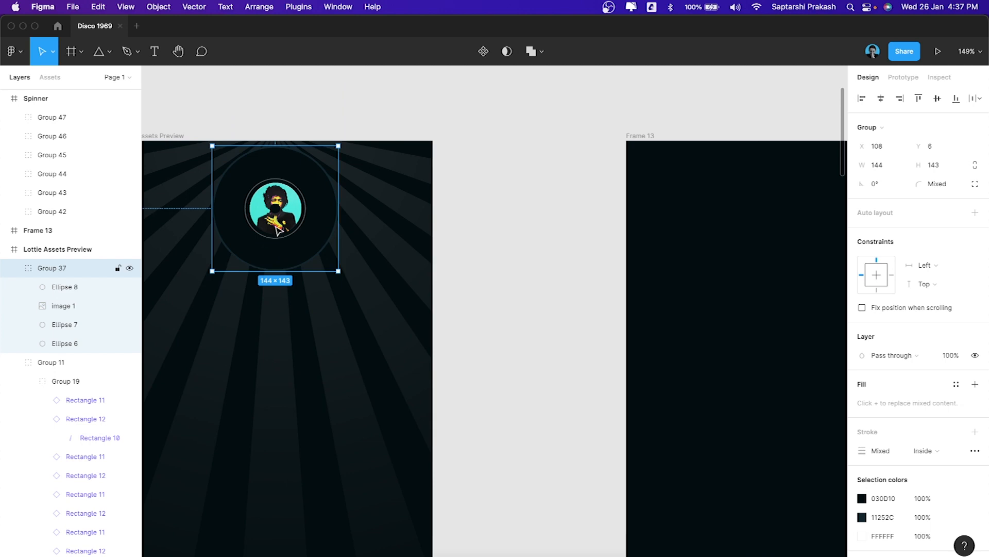
scroll(283, 228, "up", 3)
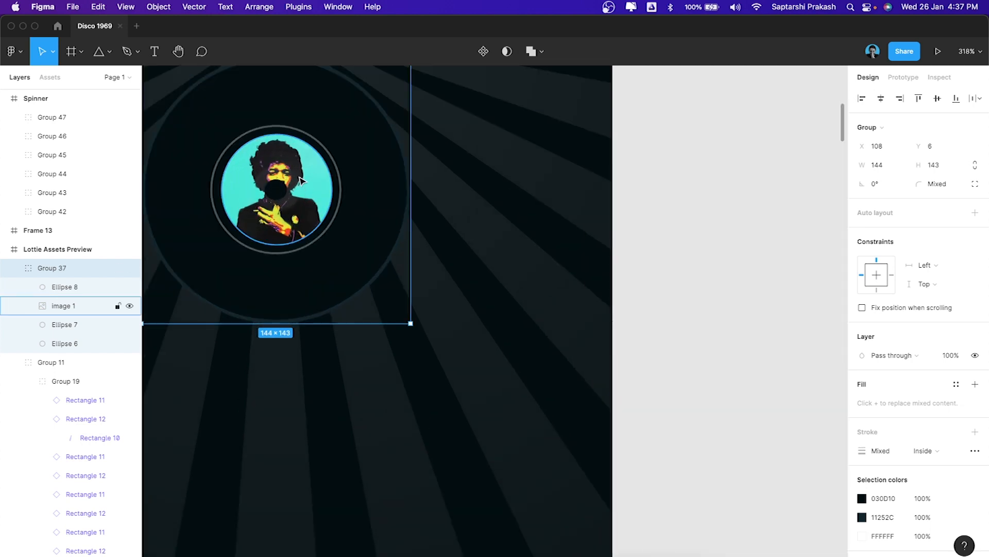
scroll(437, 176, "down", 5)
scroll(536, 236, "down", 1)
left_click(536, 235)
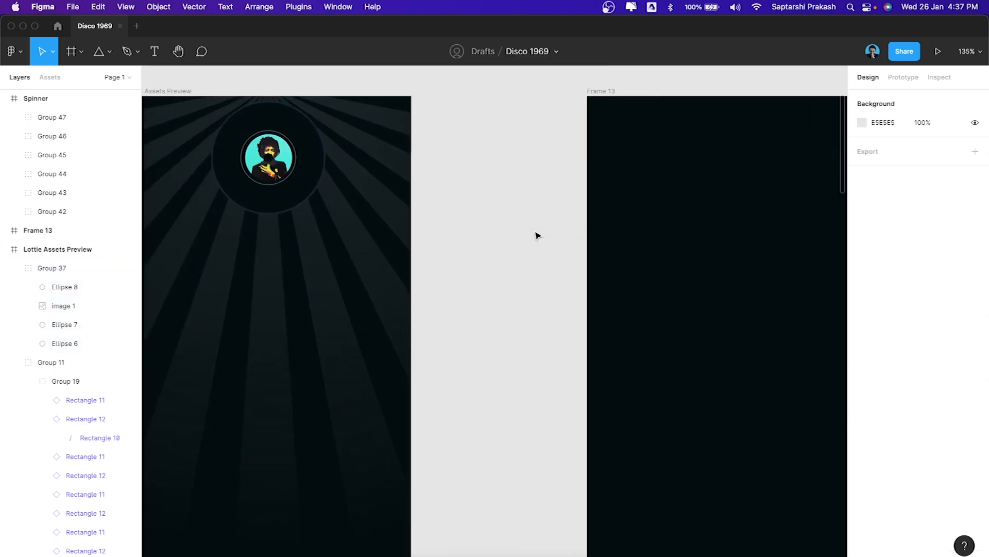
Step: Paste the square portrait artwork image into the empty Frame 13 and inspect it up close
scroll(536, 232, "down", 3)
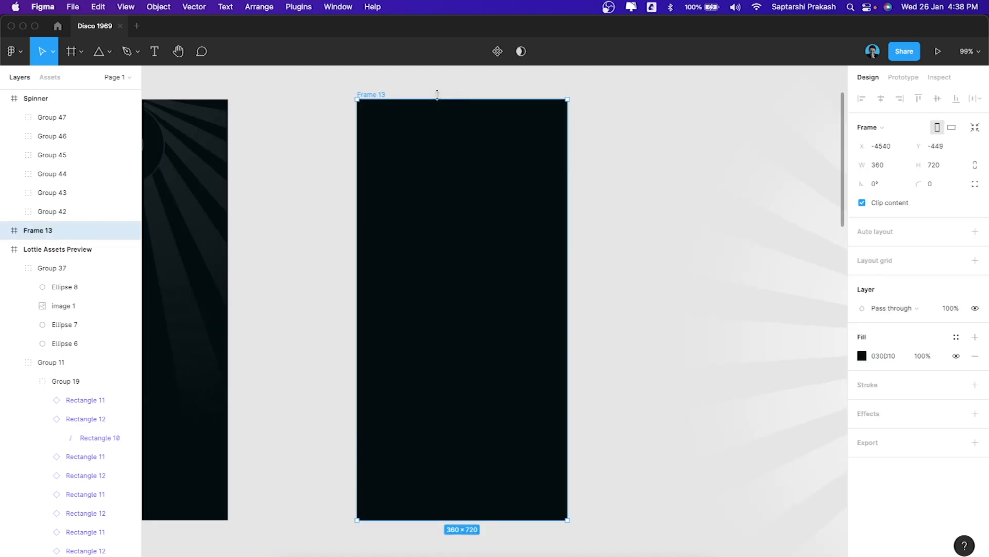
key("super+v")
left_click(612, 254)
left_click(482, 325)
key("shift+2")
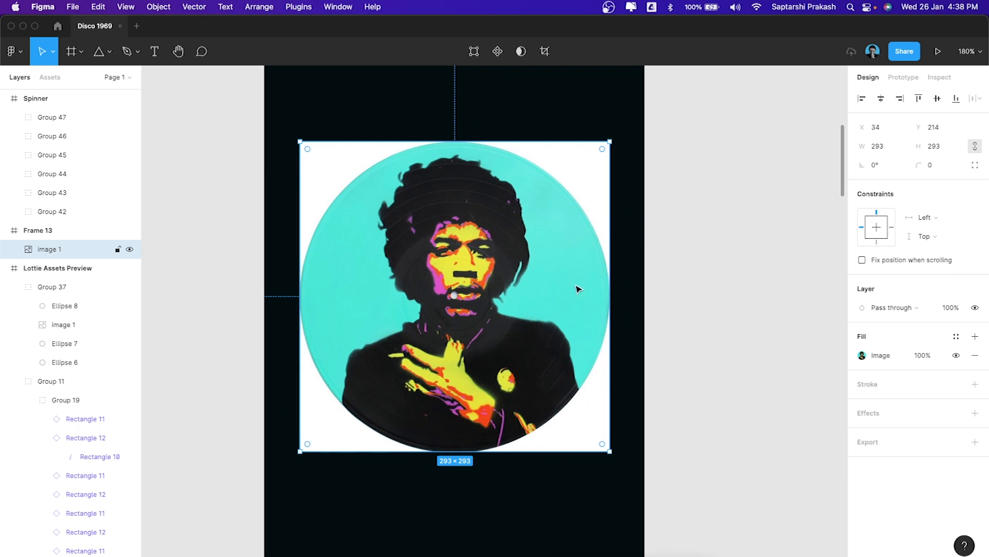
scroll(556, 296, "down", 3)
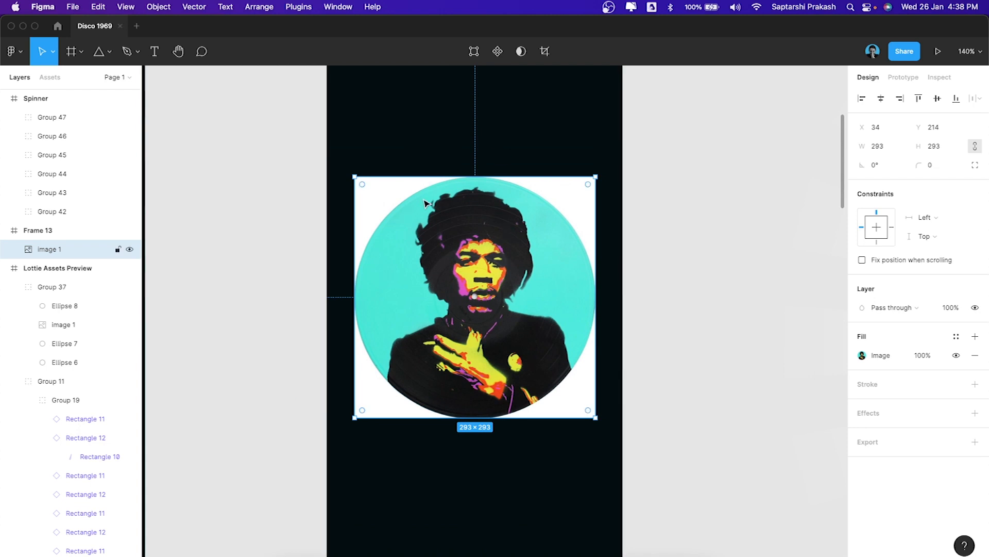
left_click(676, 200)
scroll(364, 347, "up", 5)
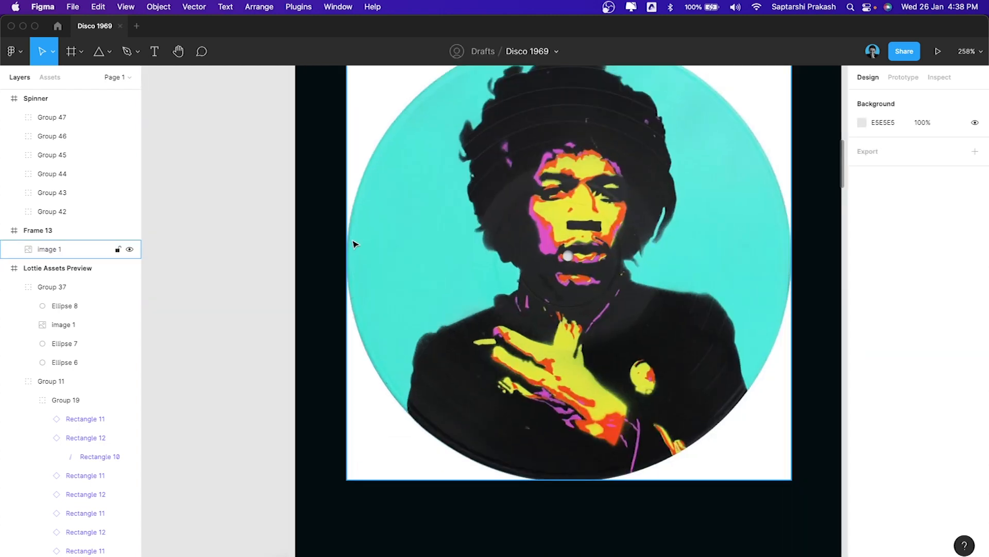
scroll(344, 222, "right", 1)
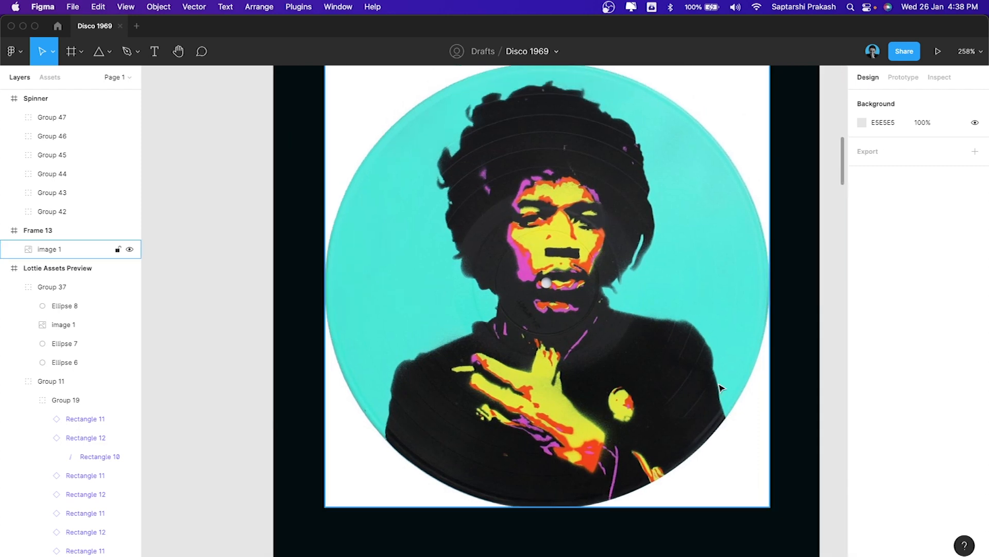
scroll(688, 305, "right", 5)
scroll(688, 305, "down", 4)
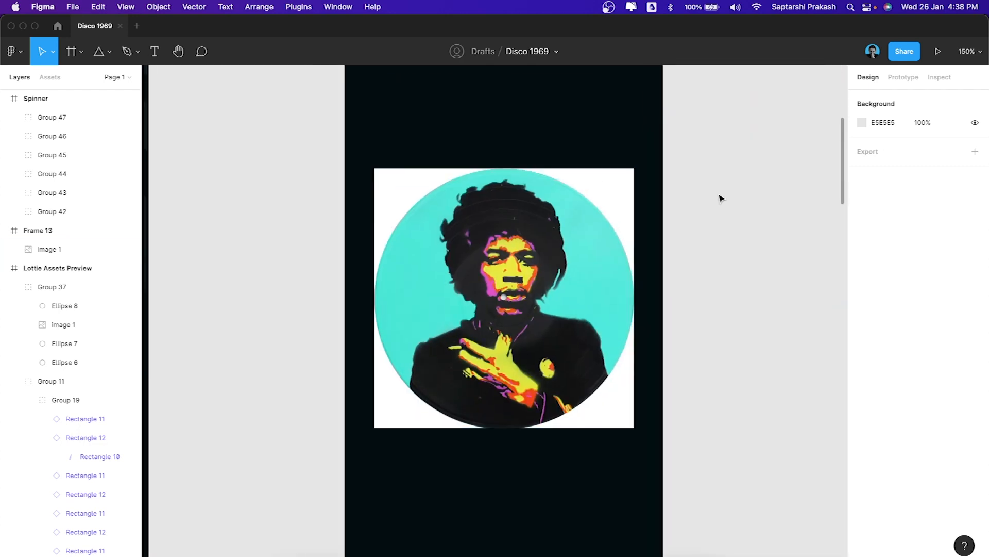
Step: Set the portrait image's corner radius to 200 to round it into a circle
left_click(504, 274)
left_click(937, 166)
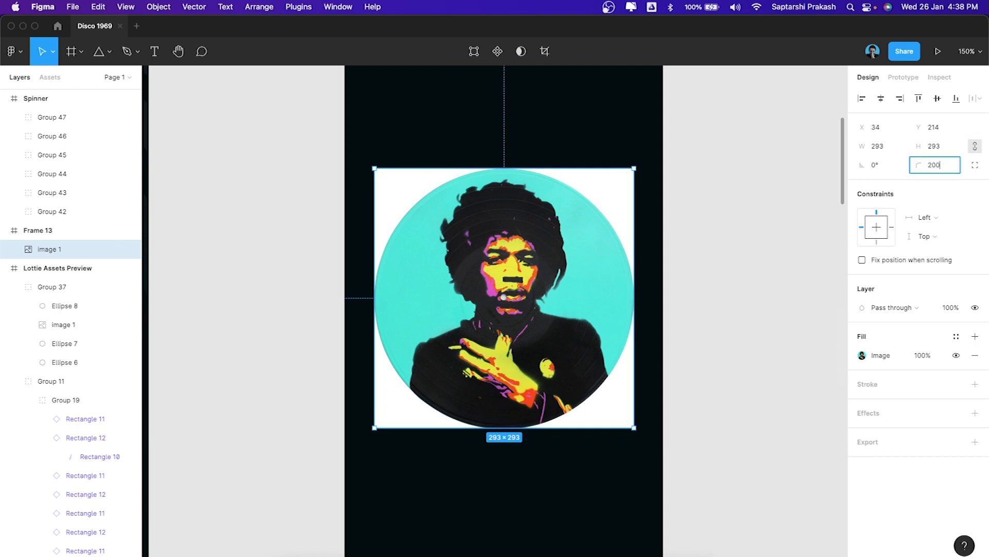
key("Return")
left_click(764, 189)
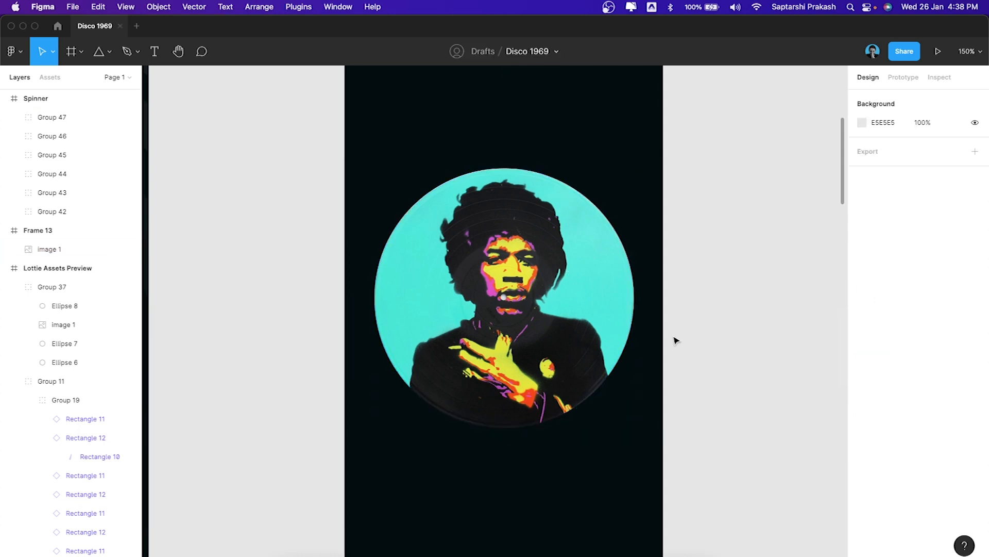
scroll(541, 274, "up", 2)
scroll(541, 274, "down", 3)
scroll(564, 265, "up", 1)
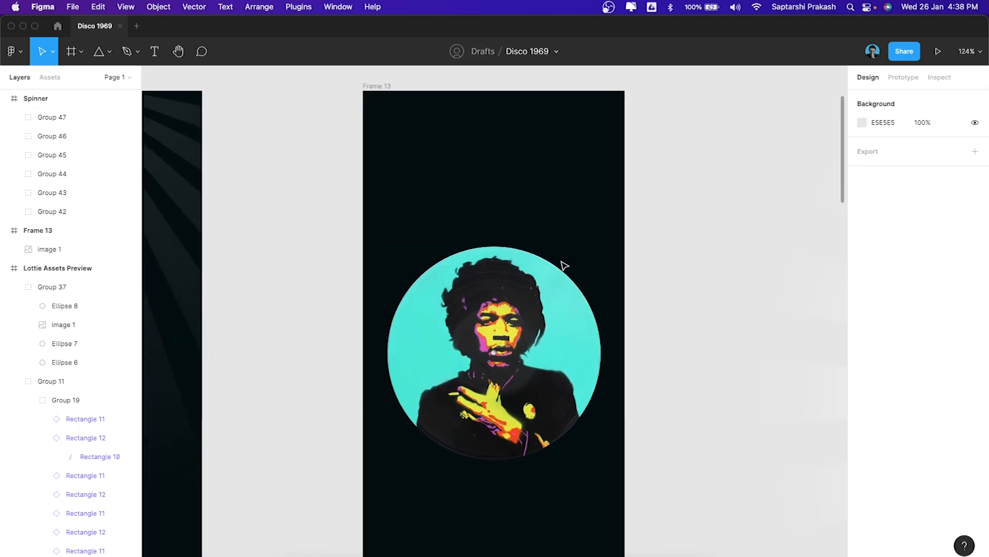
Step: Scale the round portrait down to about 59 × 59 and move it near the top of Frame 13, to Y 37
left_click(598, 251)
scroll(604, 249, "down", 3)
left_click_drag(606, 246, 544, 309)
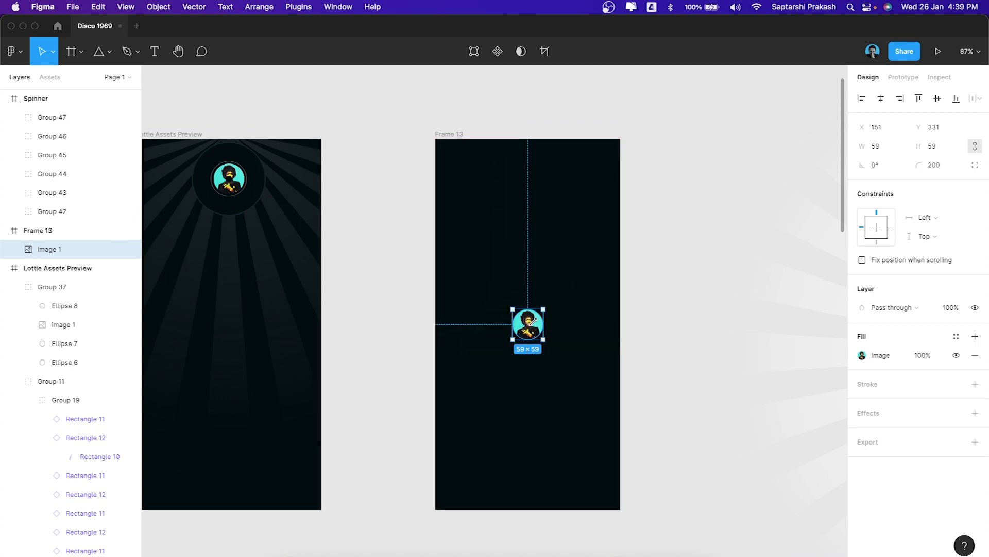
left_click_drag(547, 200, 533, 178)
scroll(534, 178, "up", 5)
scroll(533, 178, "up", 2)
scroll(533, 178, "down", 5)
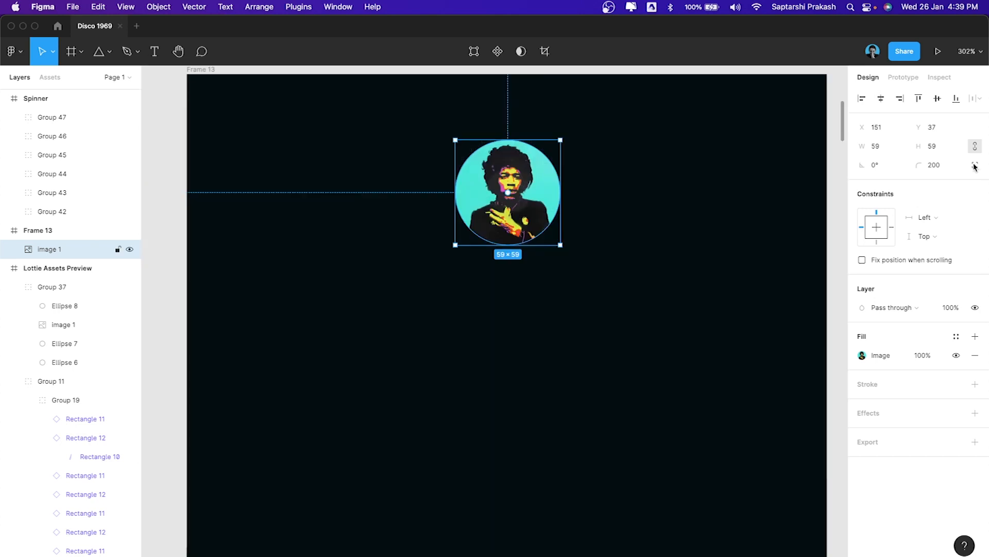
Step: Set the round portrait's size to 60 × 60
left_click(935, 146)
type("60")
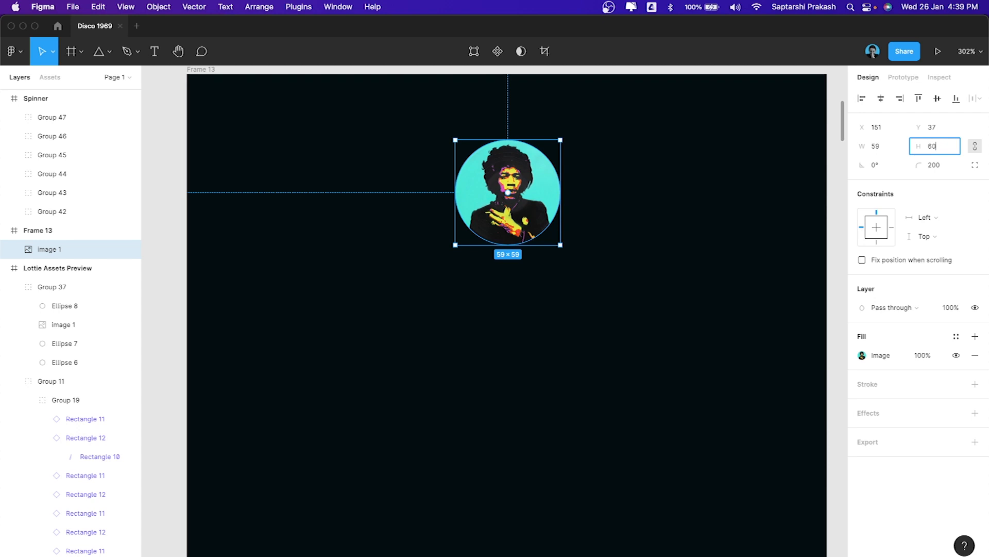
key("Return")
left_click(547, 192)
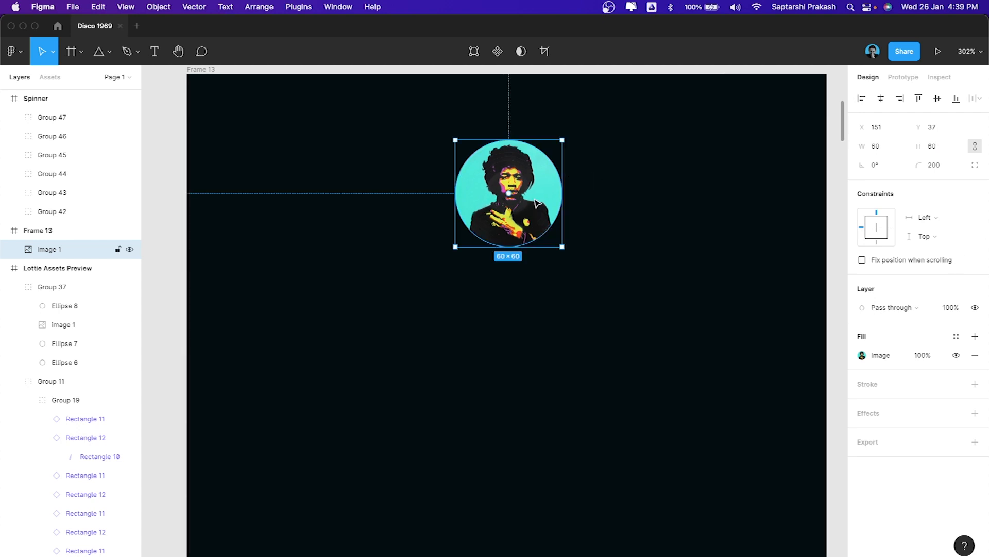
Step: Draw a circle of about 128 × 128 over the portrait in Frame 13
left_click(645, 186)
key("o")
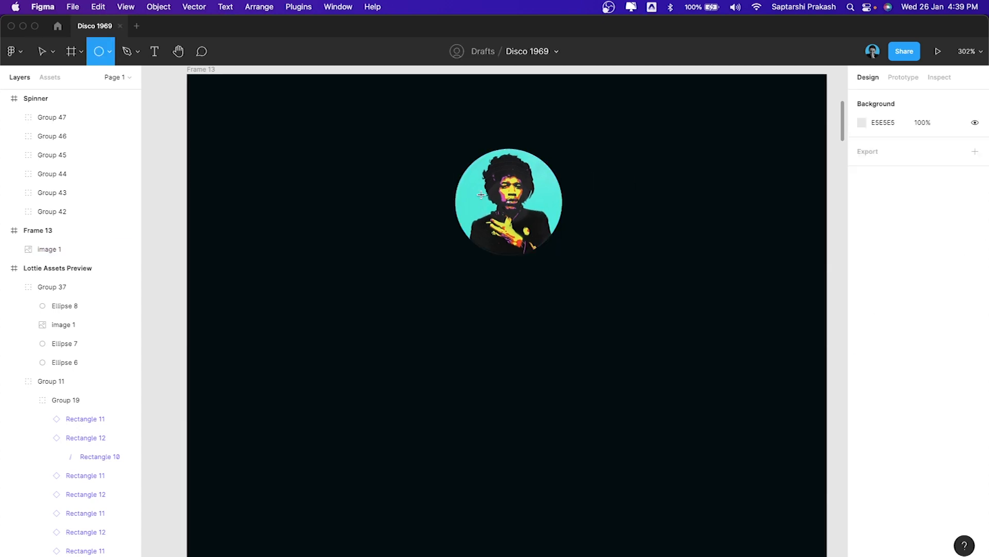
mouse_move(440, 166)
left_mouse_down()
mouse_move(559, 296)
mouse_move(536, 278)
left_mouse_up()
left_click_drag(477, 177, 528, 297)
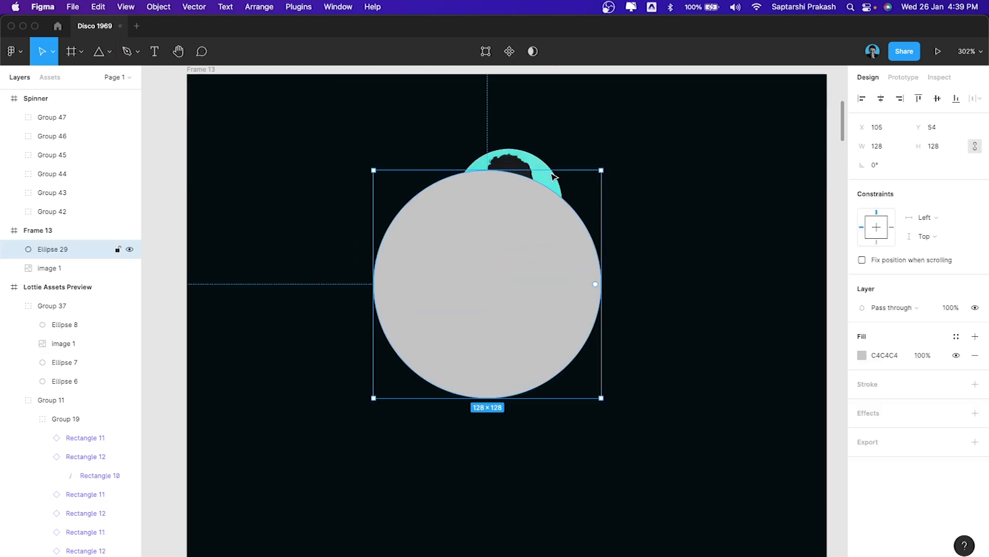
Step: Cut the portrait image and paste it back into Frame 13 in front of the grey circle
left_click(523, 150)
key("Delete")
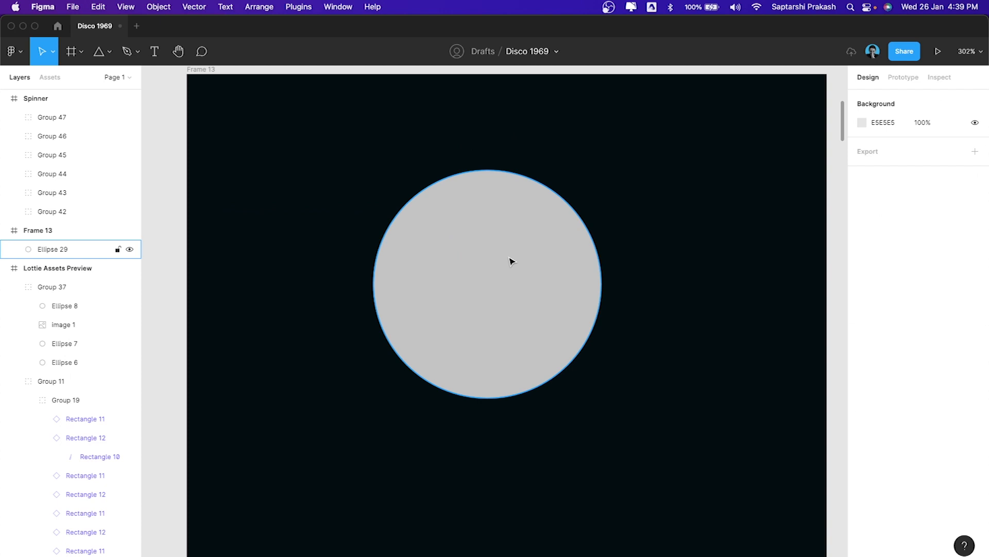
left_click(570, 298)
key("super+v")
Step: Align the centres of the portrait and the grey circle horizontally and vertically
left_click(565, 295, "shift")
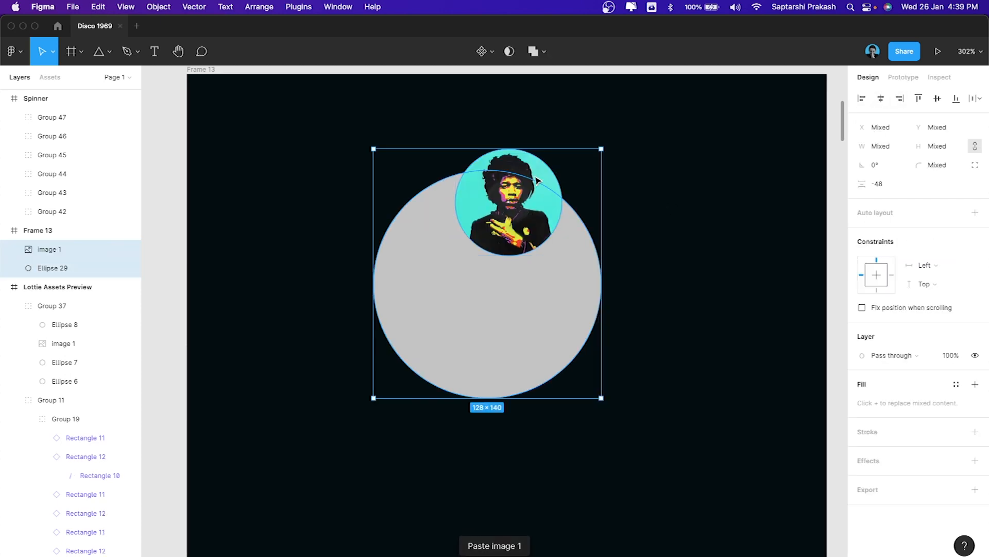
left_click(885, 103)
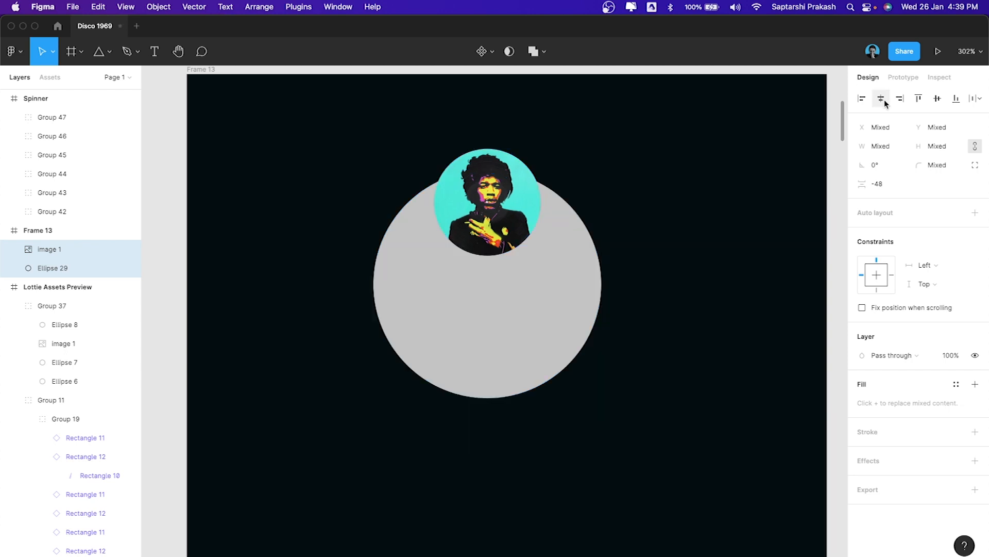
left_click(939, 103)
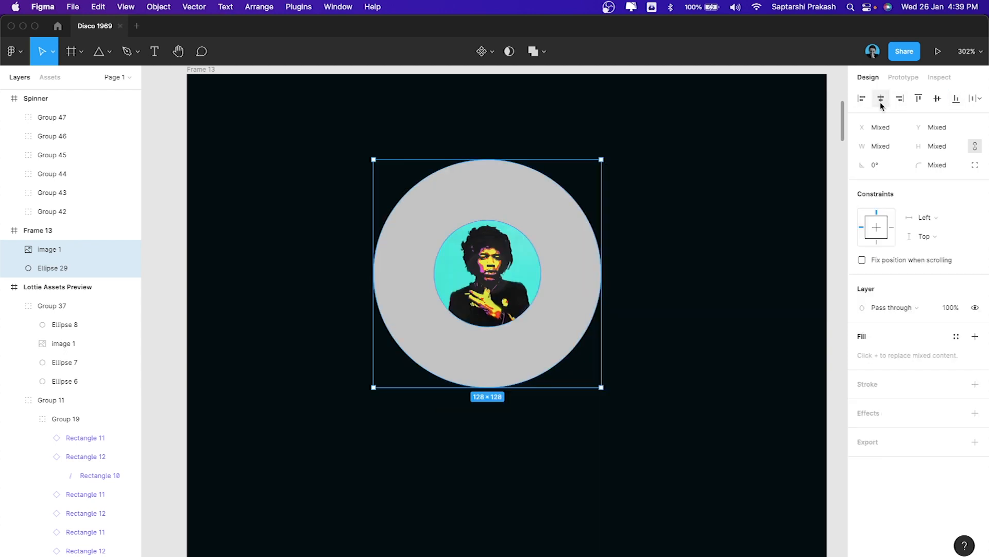
scroll(542, 254, "down", 1)
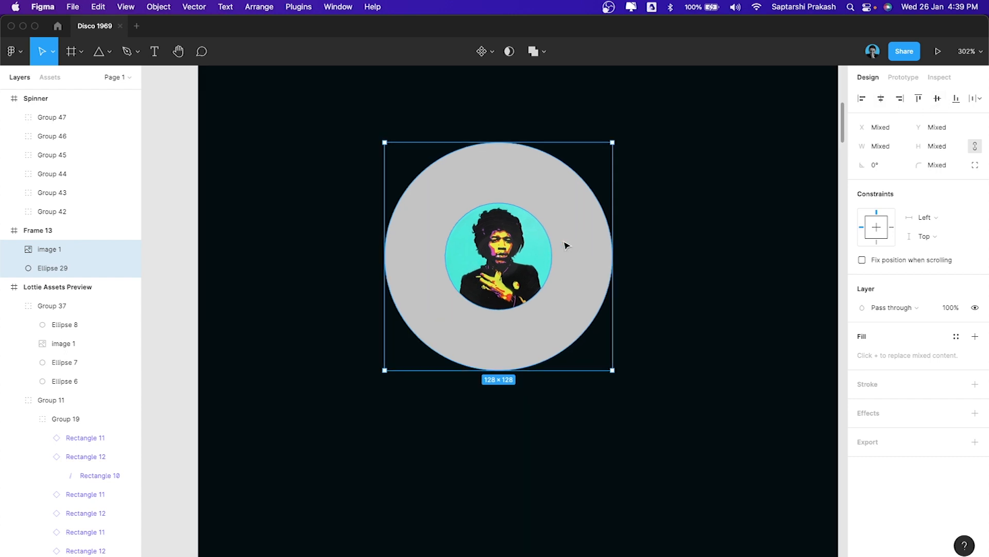
Step: Move the portrait and grey circle together to the top edge of Frame 13, with the circle at X 116, Y 0
scroll(566, 245, "up", 5)
left_click_drag(557, 309, 580, 245)
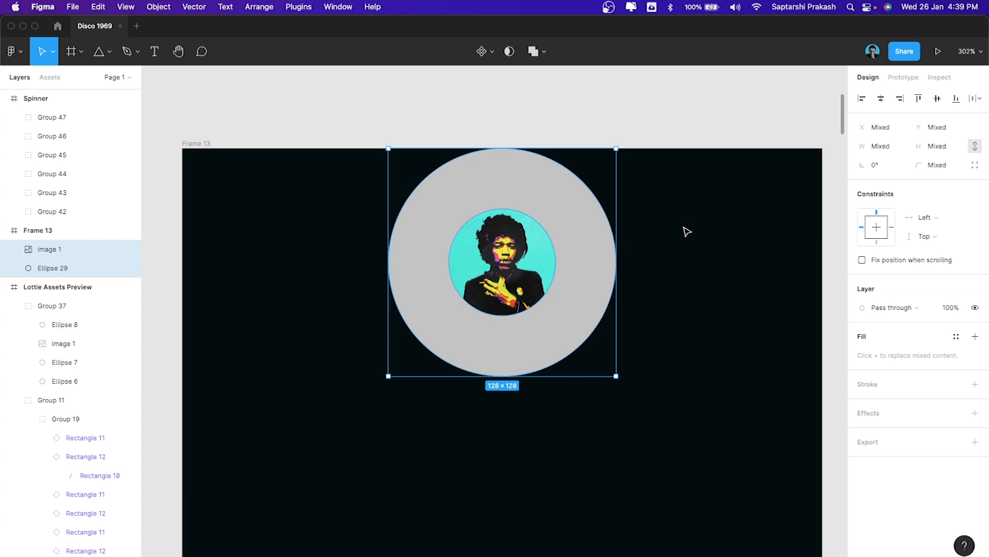
left_click(685, 230)
Step: Fill the large grey circle with Frame 13's background colour, 030D10
left_click(581, 227)
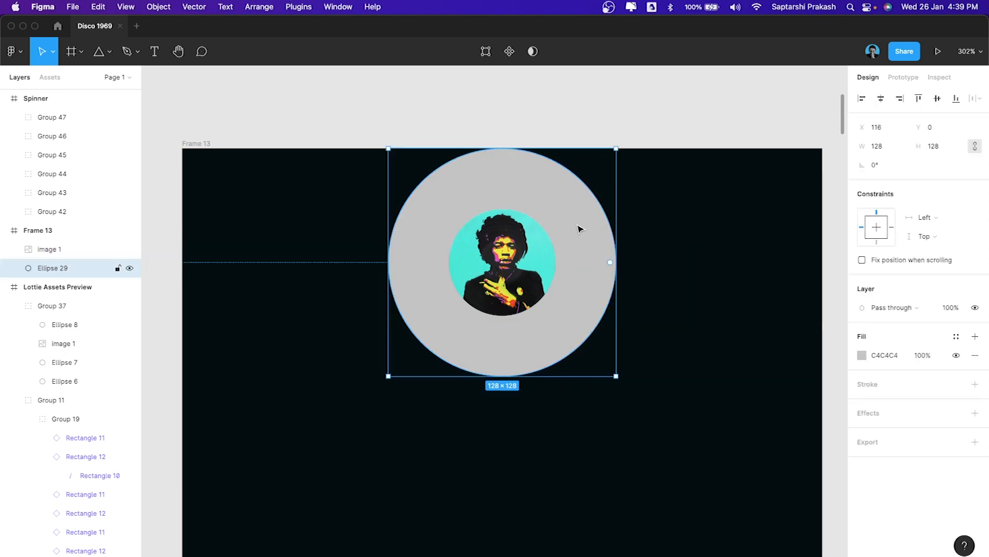
key("i")
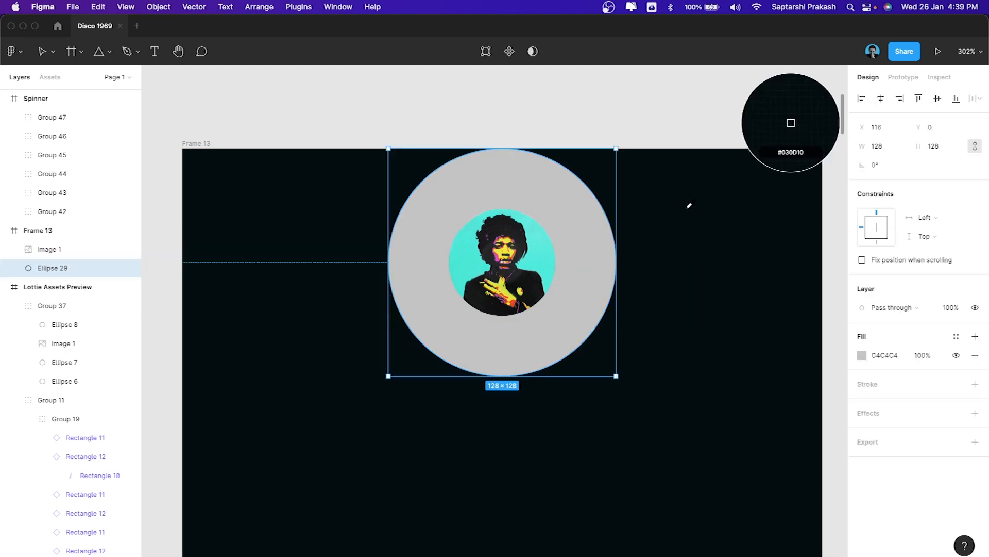
left_click(660, 215)
left_click(652, 109)
left_click(607, 264)
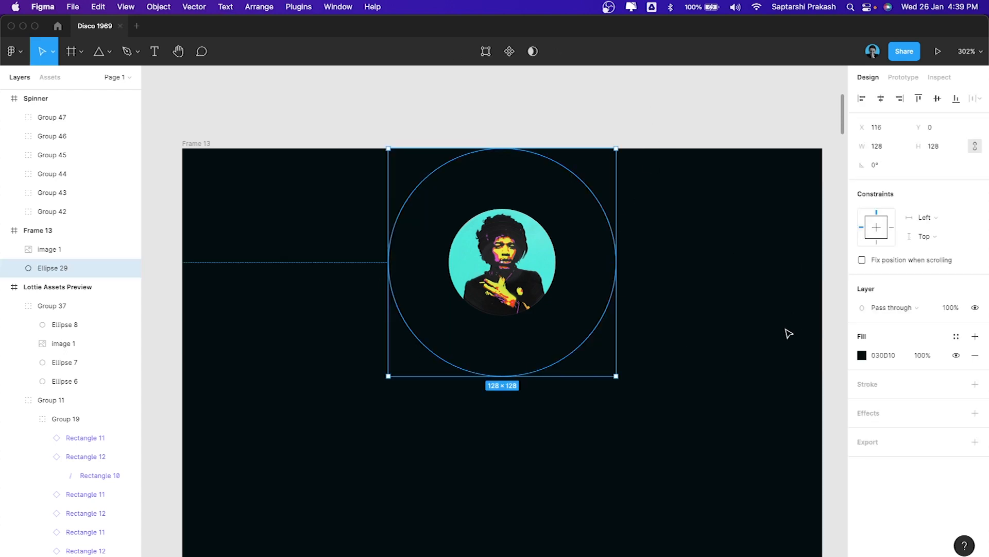
Step: Add a 2 px inside stroke to the large circle
left_click(874, 385)
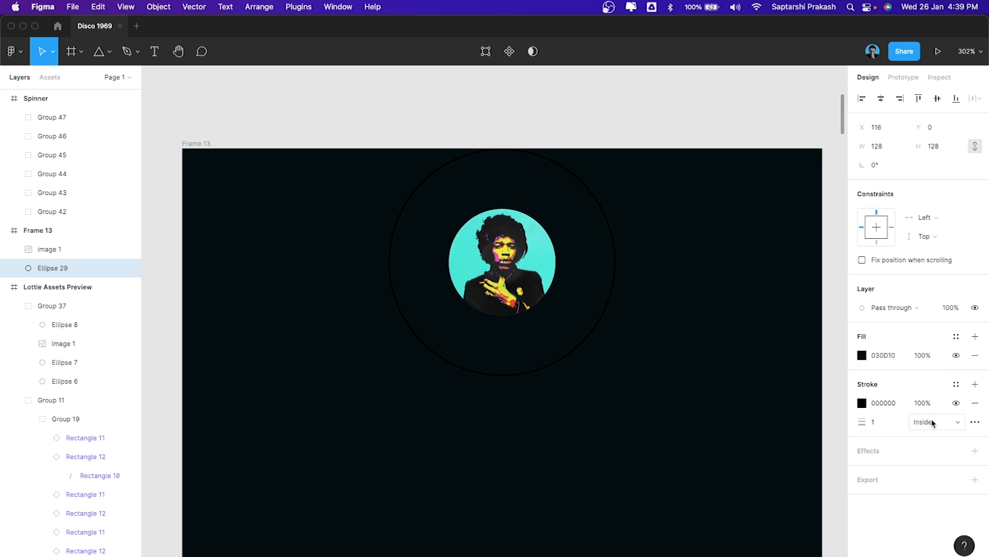
left_click(879, 426)
type("2")
key("Return")
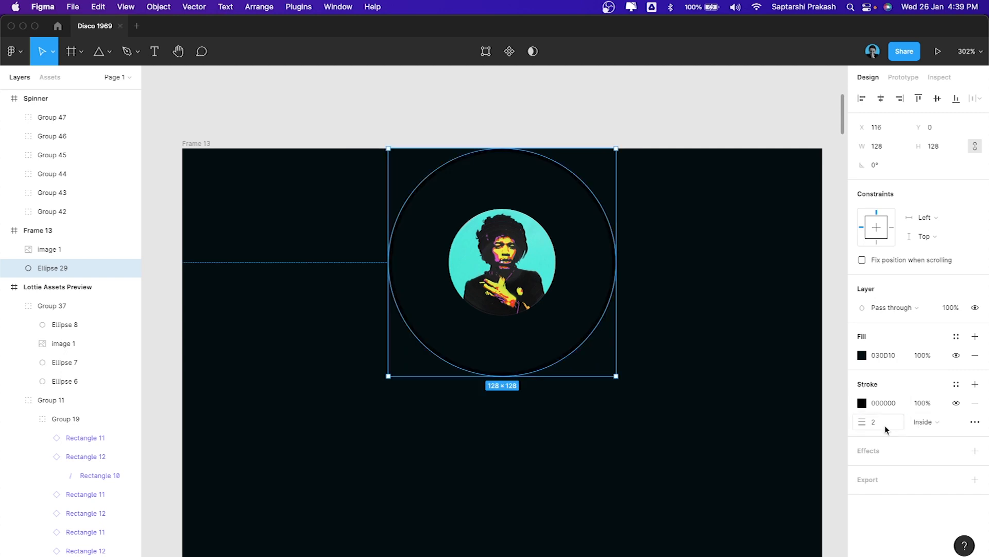
Step: Change the large circle's stroke to a dark, slightly teal grey, 242D2C
left_click(861, 403)
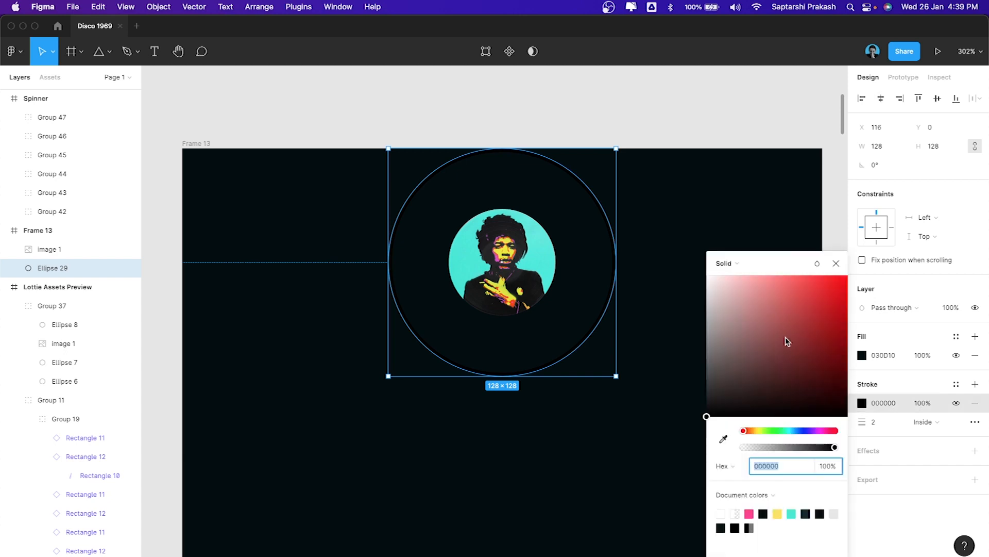
left_click(711, 380)
left_click_drag(710, 384, 709, 385)
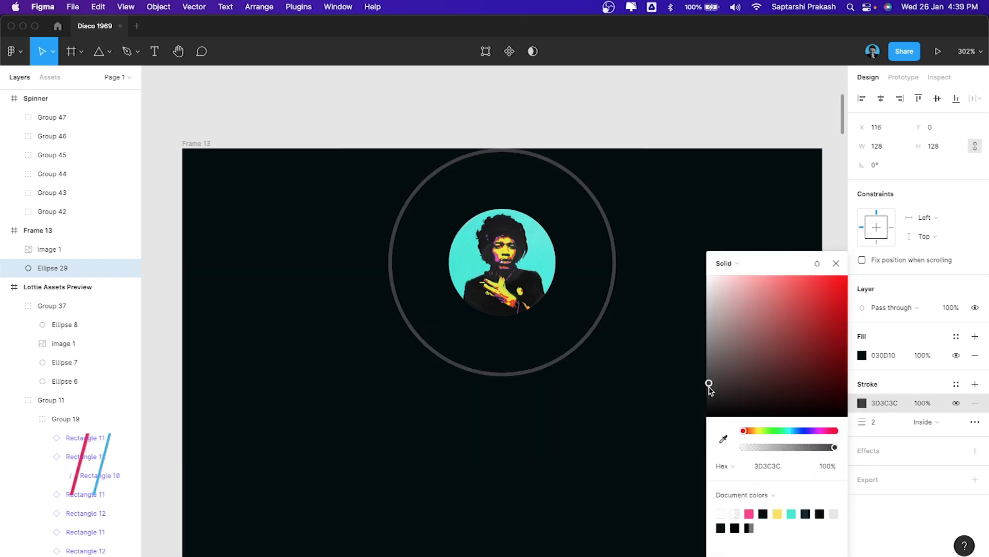
left_click(723, 438)
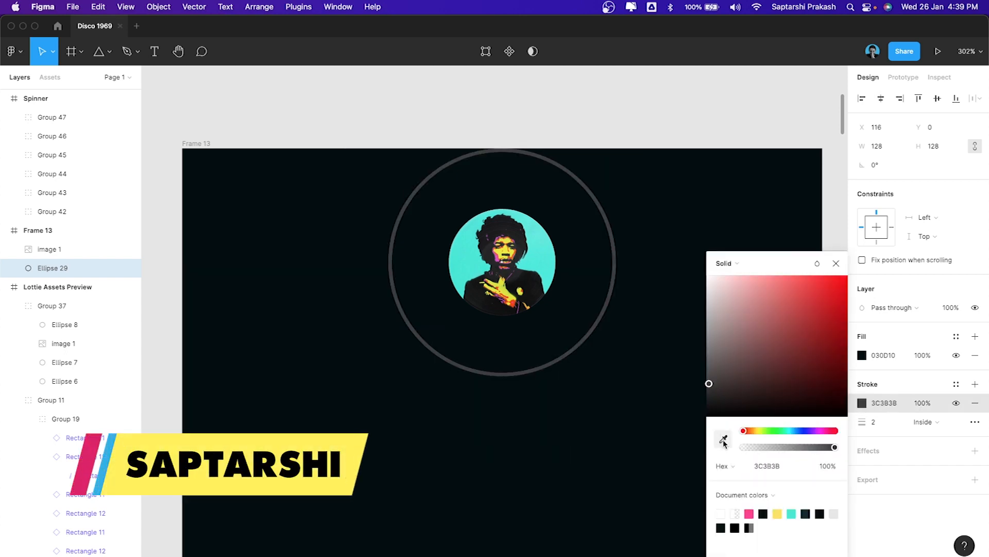
left_click(544, 241)
left_click(742, 368)
mouse_move(735, 383)
left_mouse_down()
mouse_move(718, 366)
mouse_move(720, 392)
mouse_move(726, 385)
left_mouse_up()
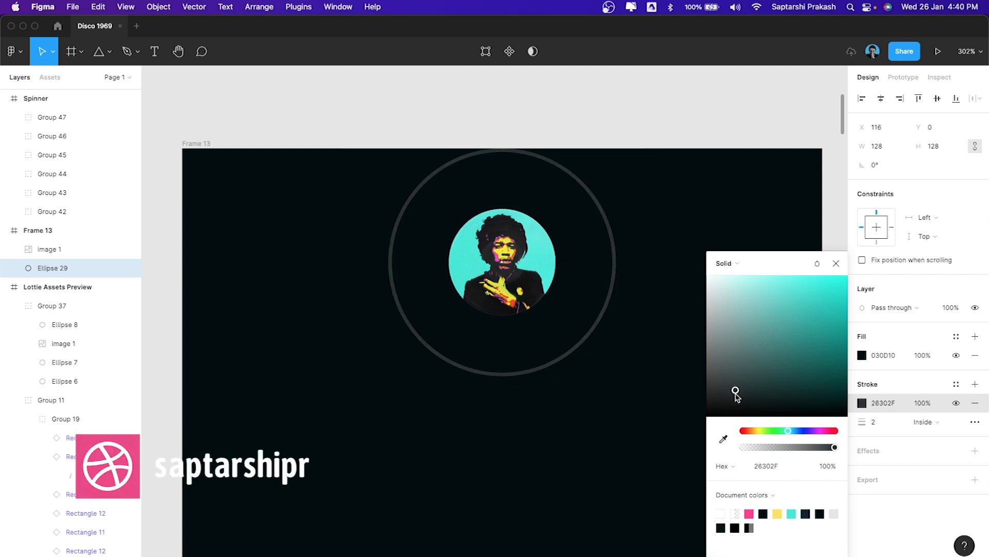
left_click(579, 214)
left_click(685, 225)
left_click(572, 195)
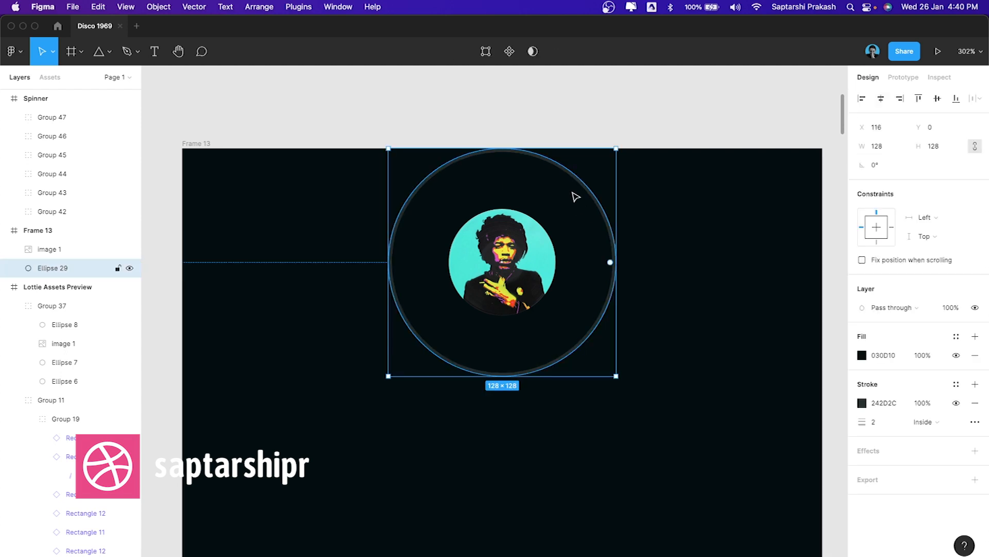
left_click(686, 261)
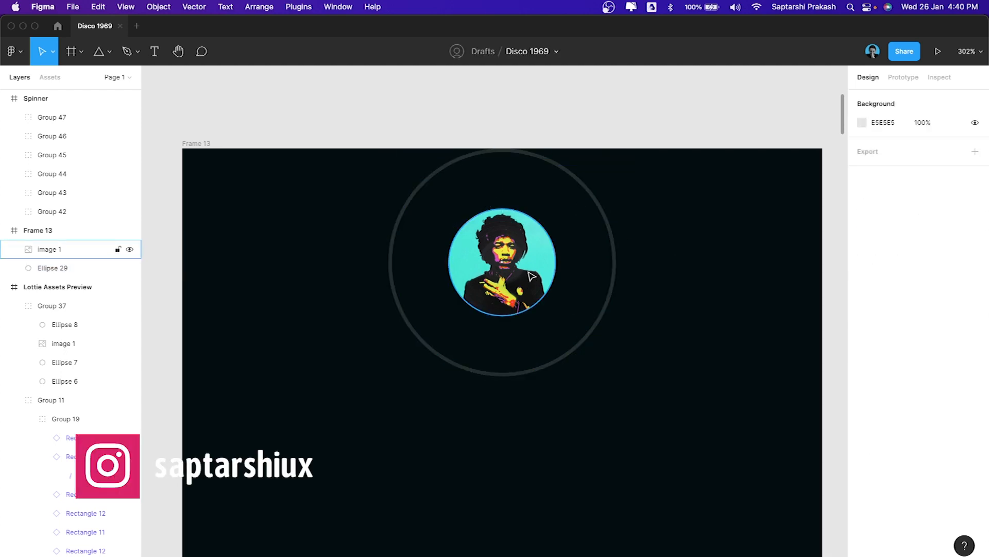
left_click(585, 216)
left_click(689, 168)
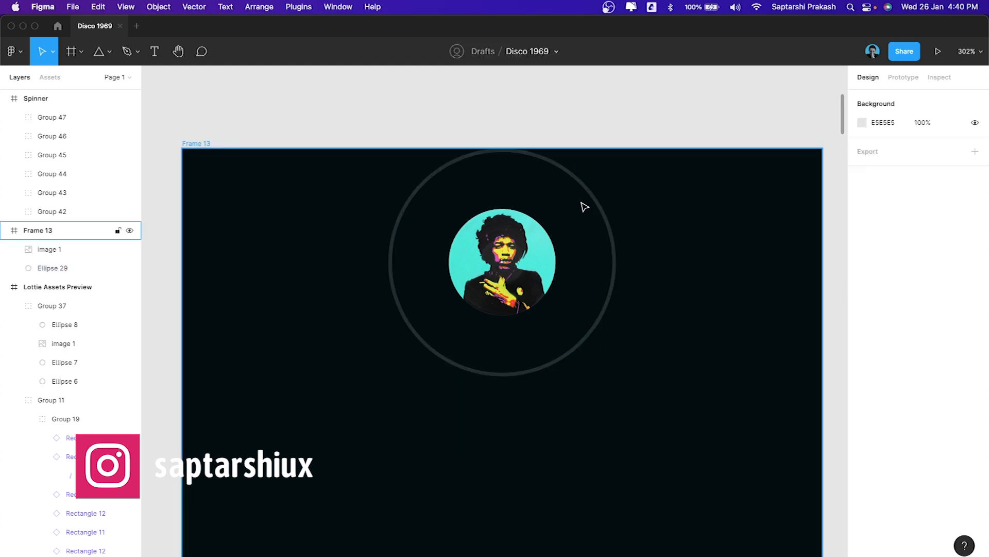
Step: Duplicate the large circle and scale the copy about its centre to 74 × 74, leaving a narrow ring around the portrait
double_click(563, 210)
key("Escape")
key("Escape")
left_click(540, 195)
key("super+d")
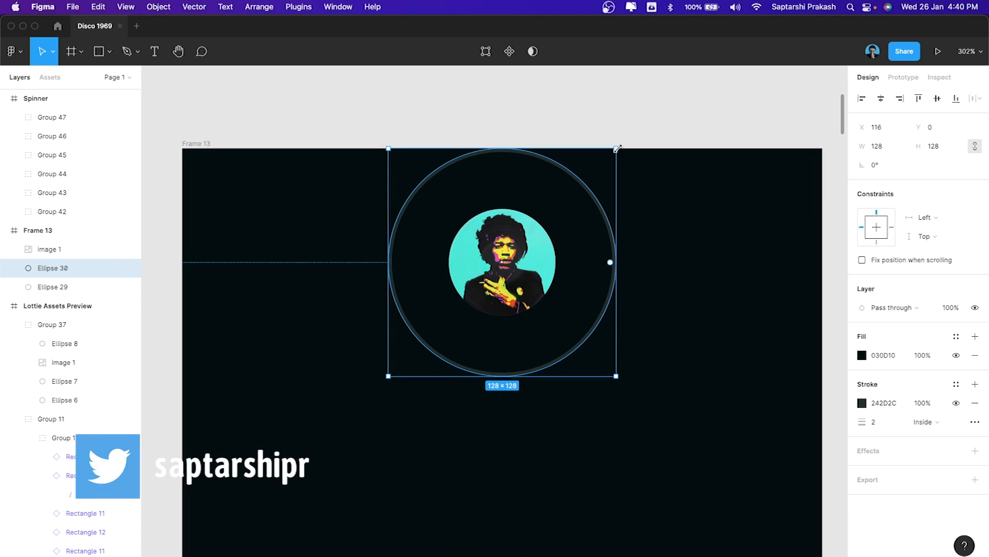
left_click_drag(617, 149, 562, 196)
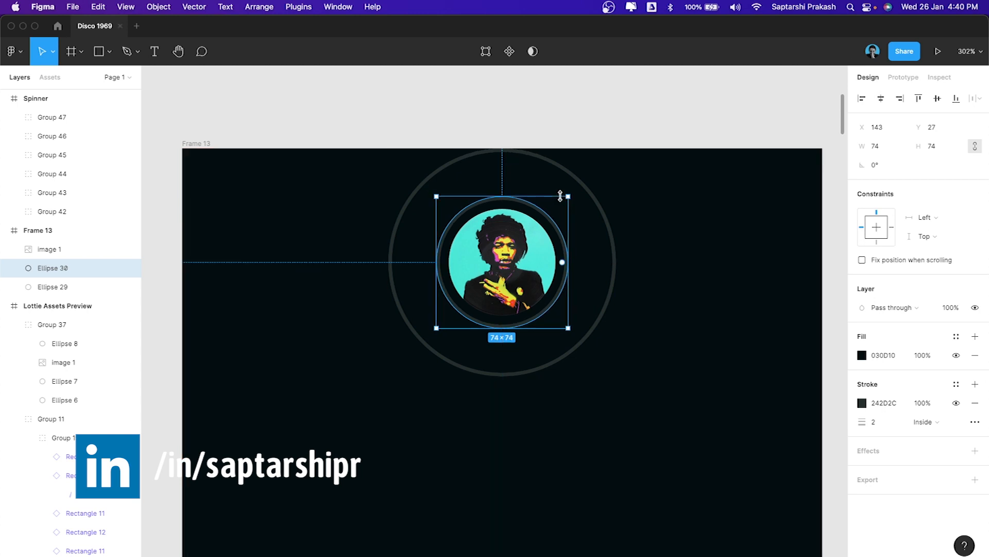
Step: Set the stroke of the 74 × 74 circle to 1 px
left_click(887, 423)
type("1")
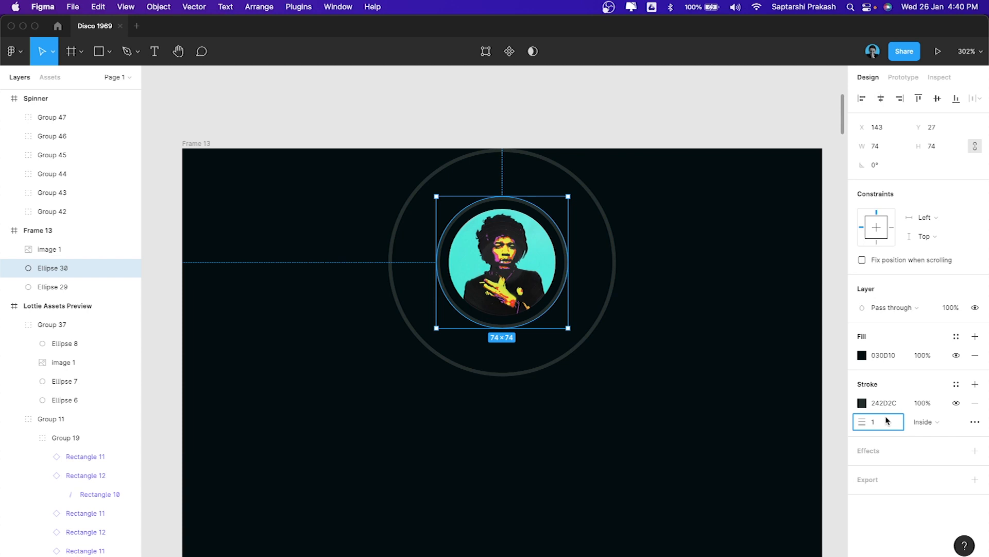
left_click(706, 275)
Step: Compare the record in Frame 13 with the one in Lottie Assets Preview and examine its rings and portrait up close
scroll(698, 268, "down", 3)
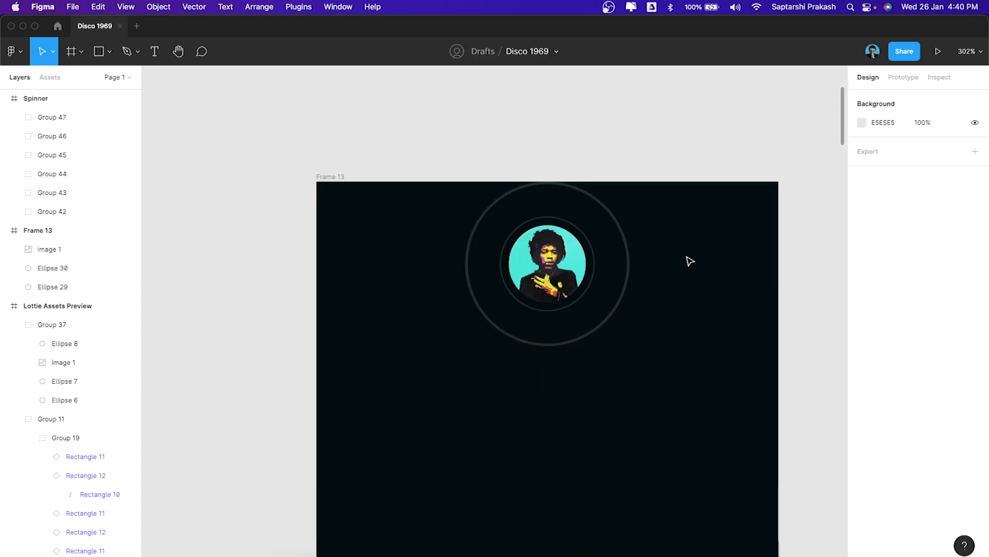
scroll(691, 261, "down", 5)
scroll(690, 261, "left", 2)
scroll(673, 324, "right", 1)
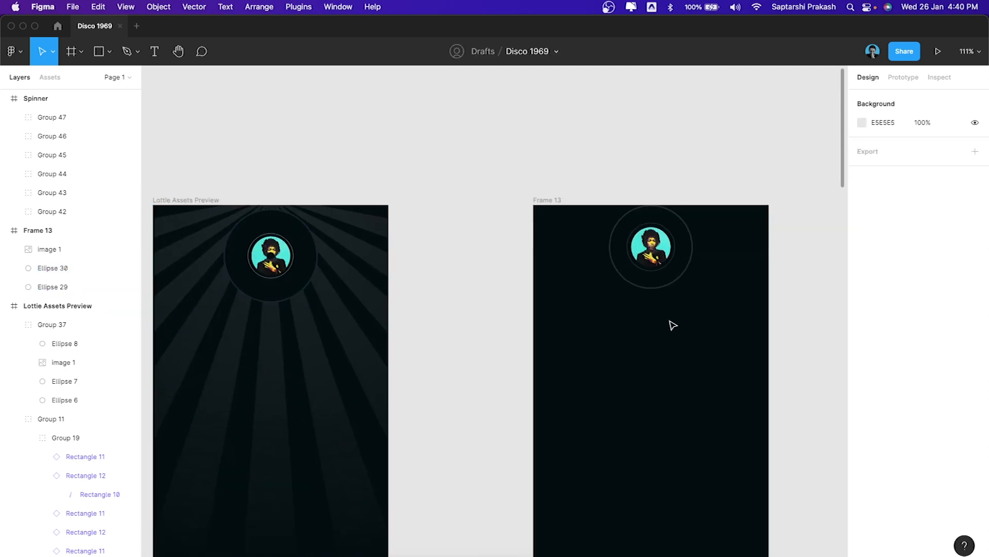
scroll(672, 325, "right", 1)
scroll(579, 265, "up", 8)
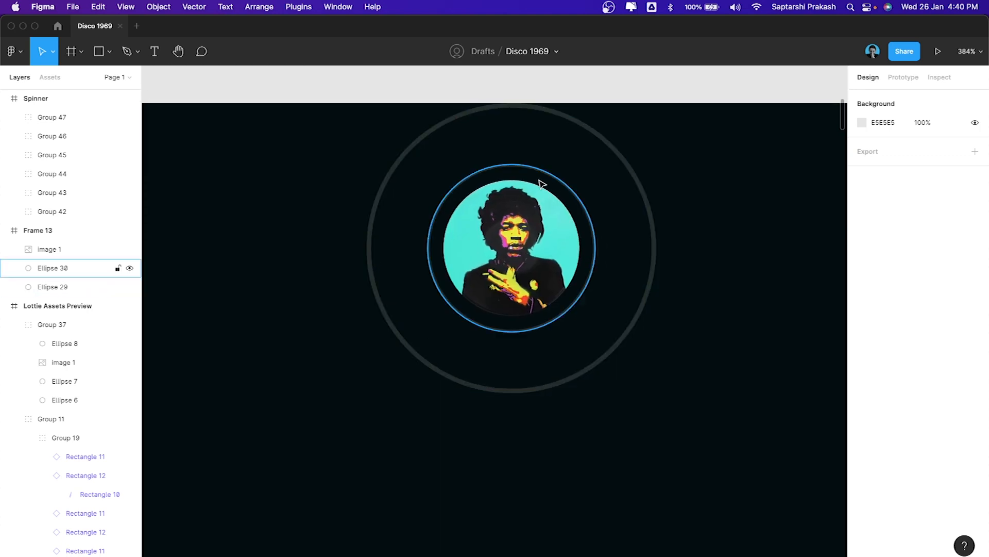
left_click(547, 179)
left_click(697, 253)
scroll(562, 247, "right", 1)
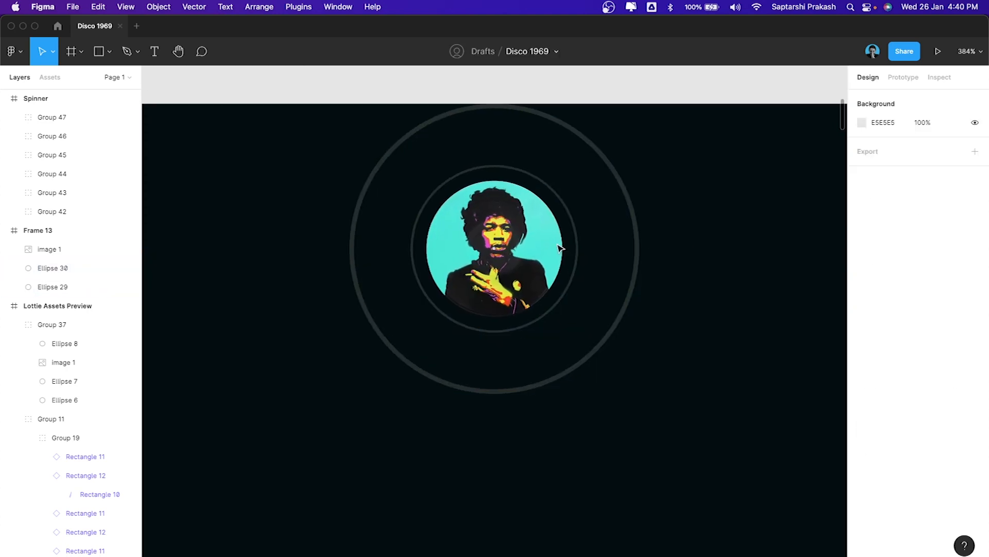
scroll(560, 246, "down", 3)
scroll(560, 246, "down", 1)
scroll(562, 244, "up", 3)
scroll(680, 220, "right", 1)
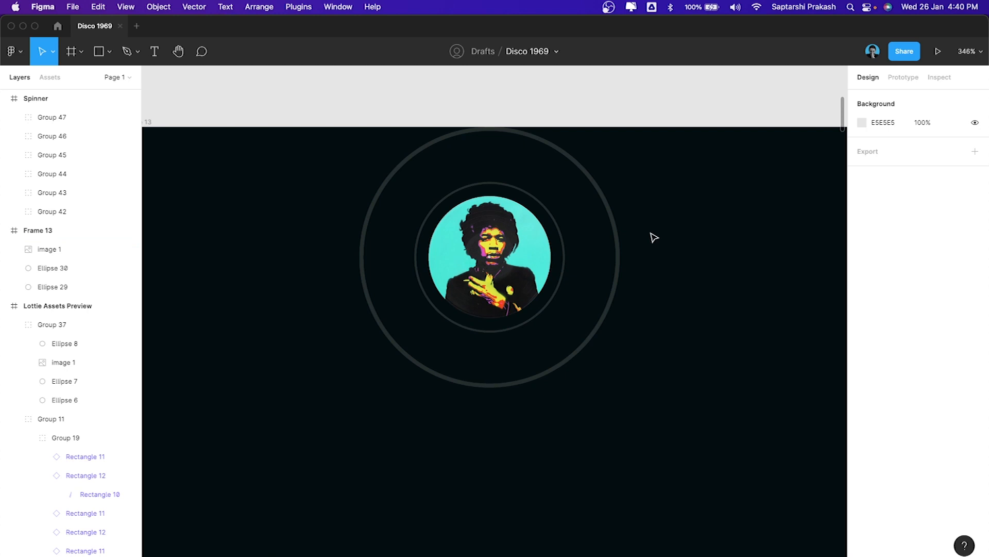
scroll(445, 264, "up", 5)
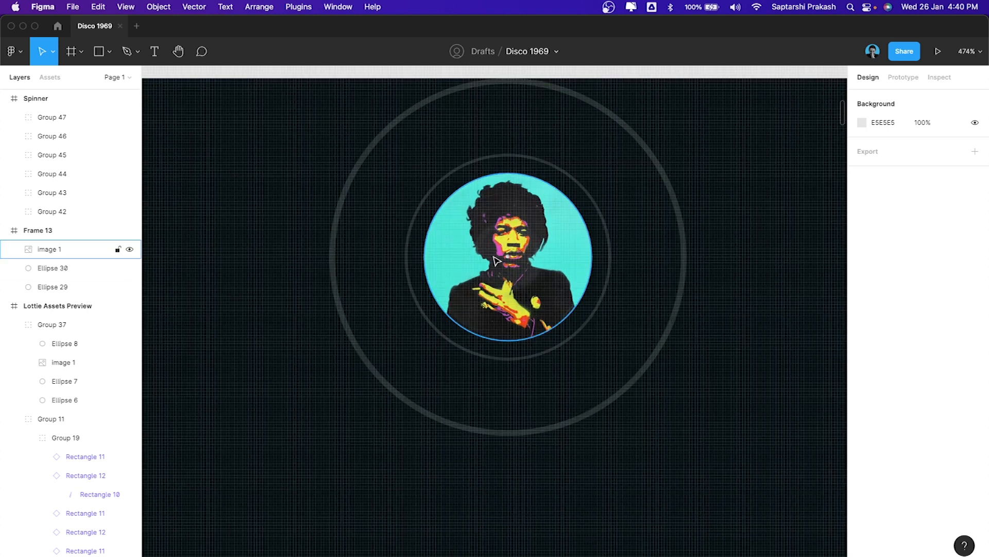
scroll(487, 261, "right", 1)
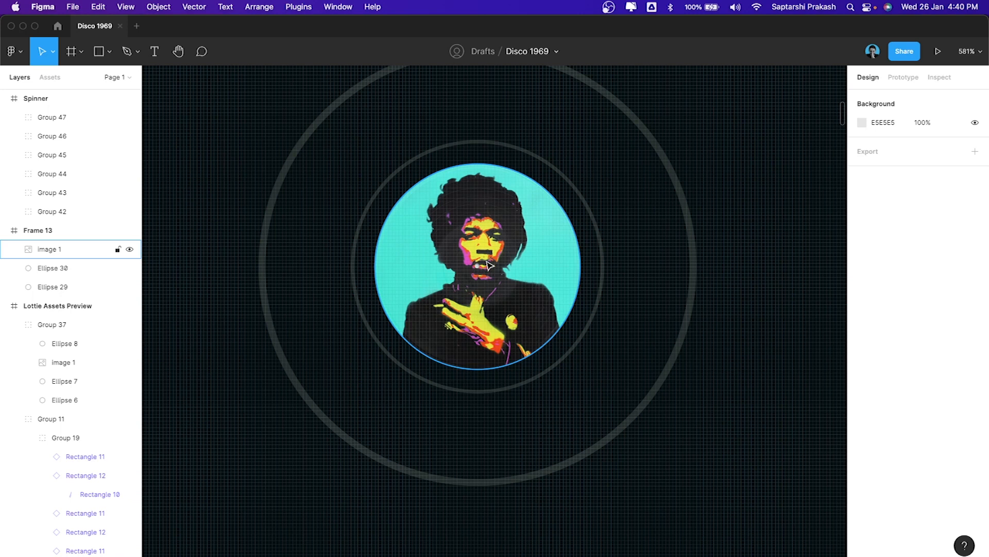
scroll(488, 265, "down", 2)
Step: Paste a copy of the inner ring above the portrait and scale it about its centre to 10 × 10
left_click(555, 195)
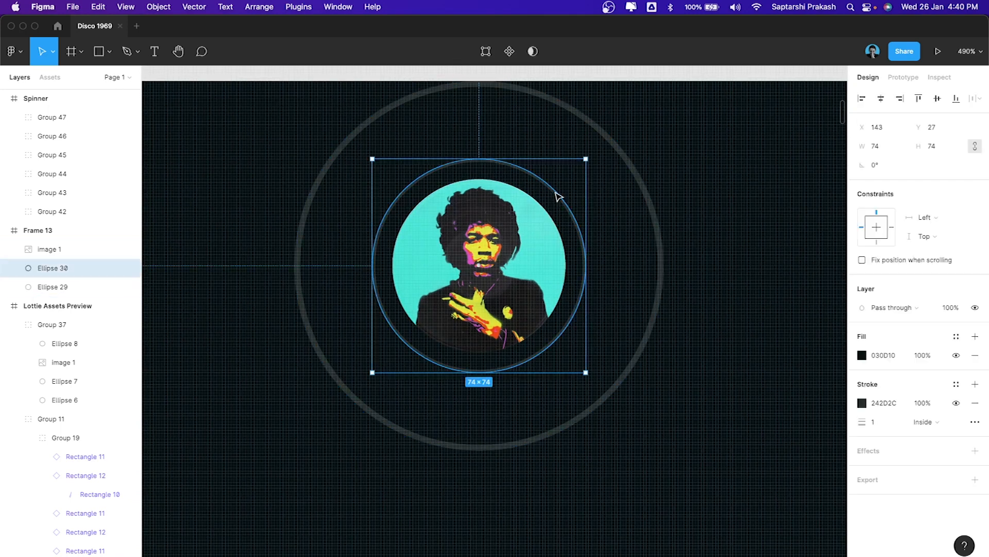
key("Escape")
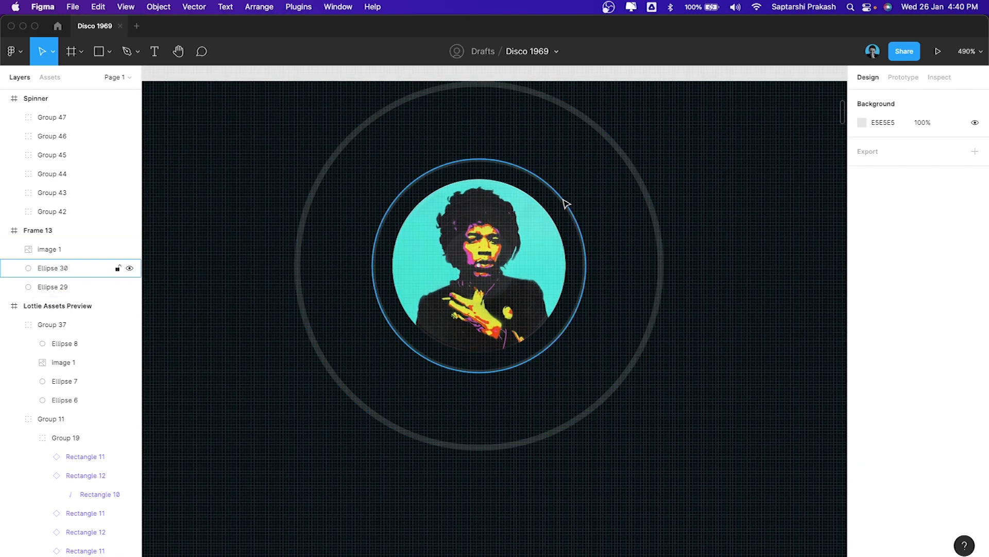
left_click(567, 204)
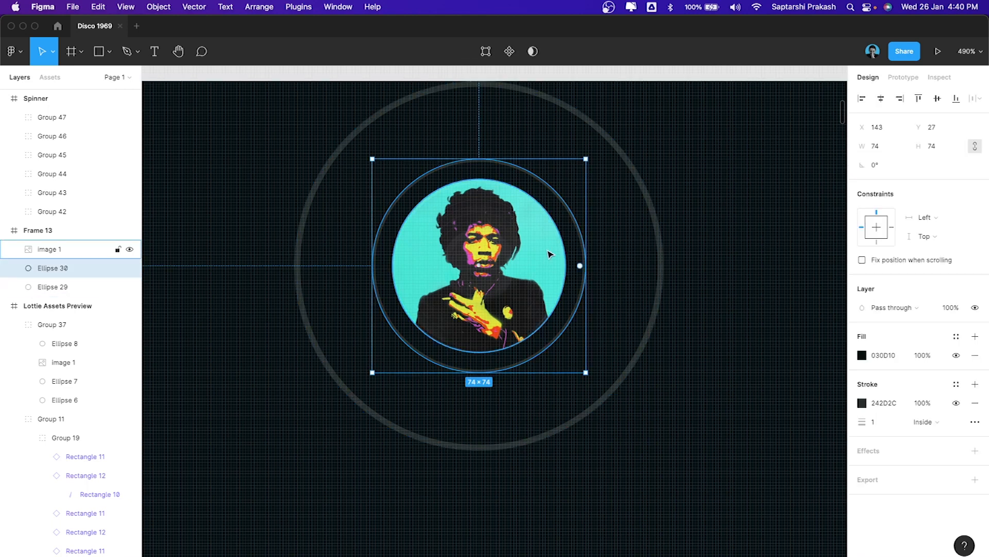
left_click(525, 285)
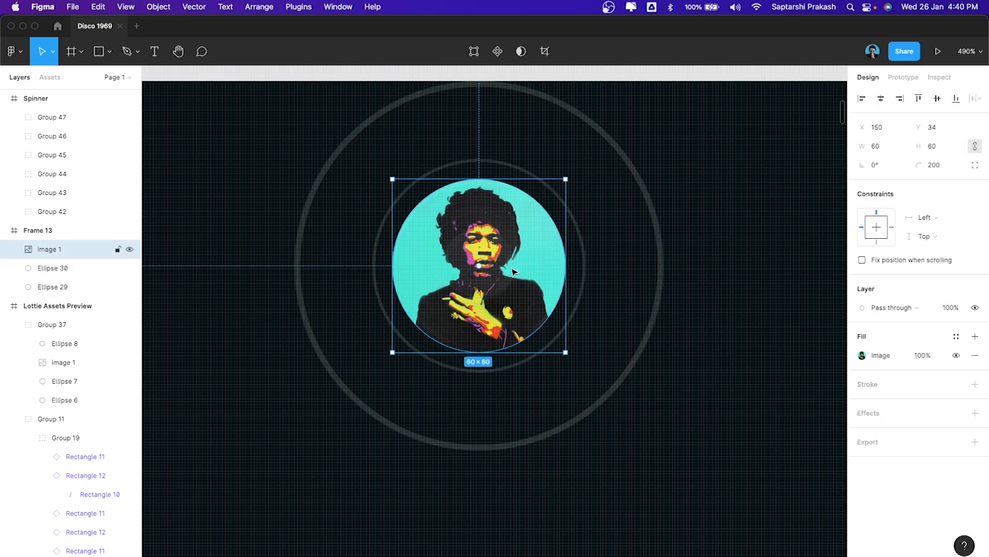
key("super+v")
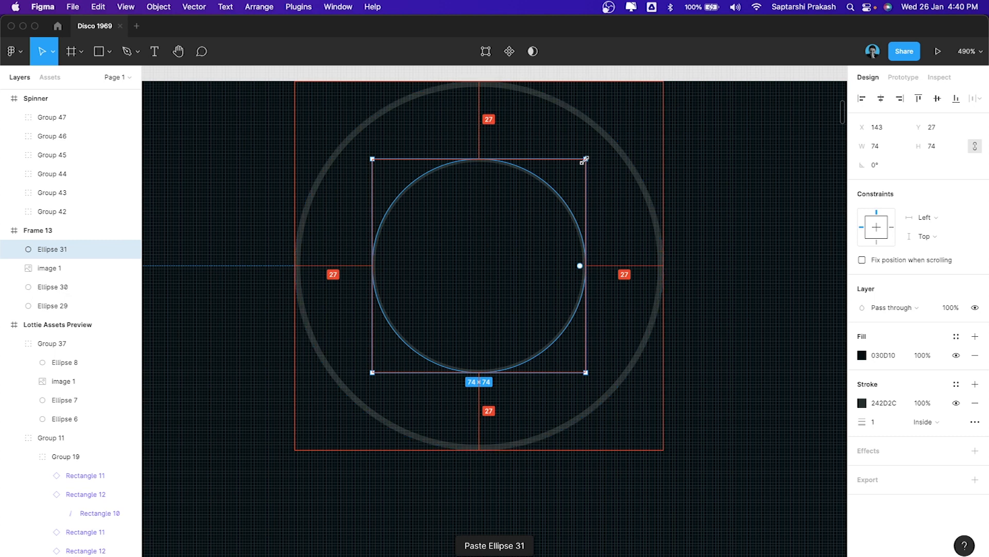
left_click_drag(551, 190, 494, 253)
scroll(486, 265, "up", 5)
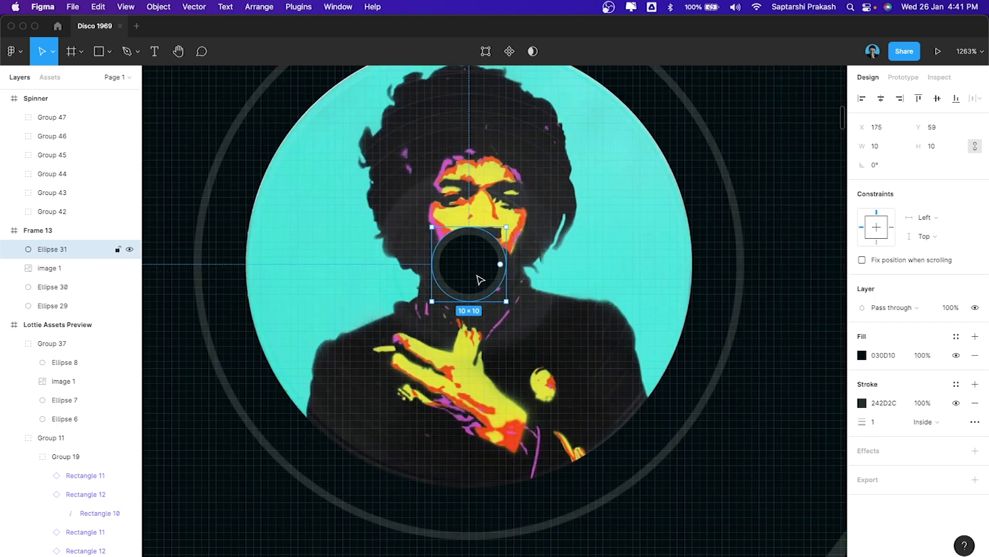
Step: Remove the stroke from the small centre-hole circle on the portrait
scroll(480, 279, "down", 3)
left_click(975, 403)
scroll(479, 267, "down", 6)
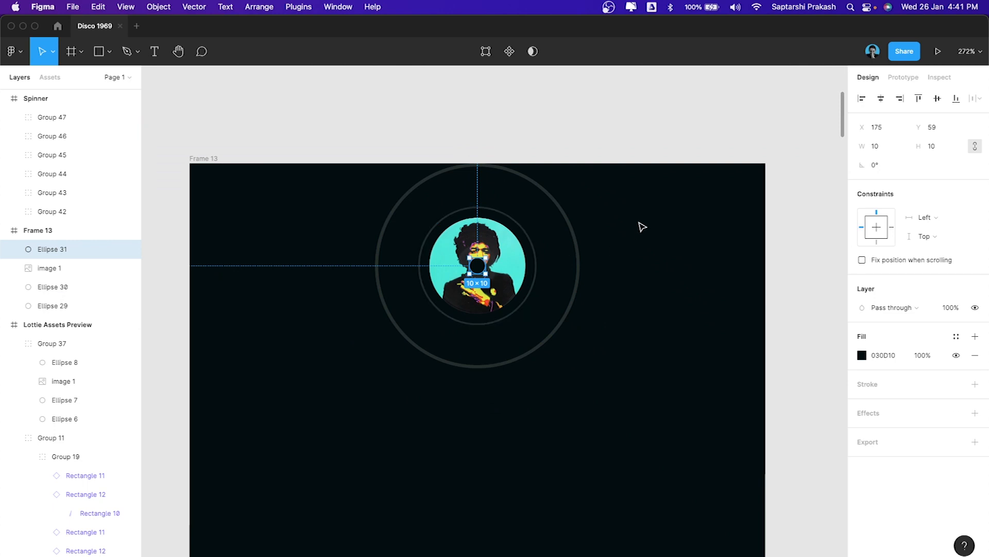
left_click(642, 227)
Step: Group the three circles and the portrait image in Frame 13
left_click_drag(663, 193, 283, 396)
left_click_drag(660, 194, 338, 397)
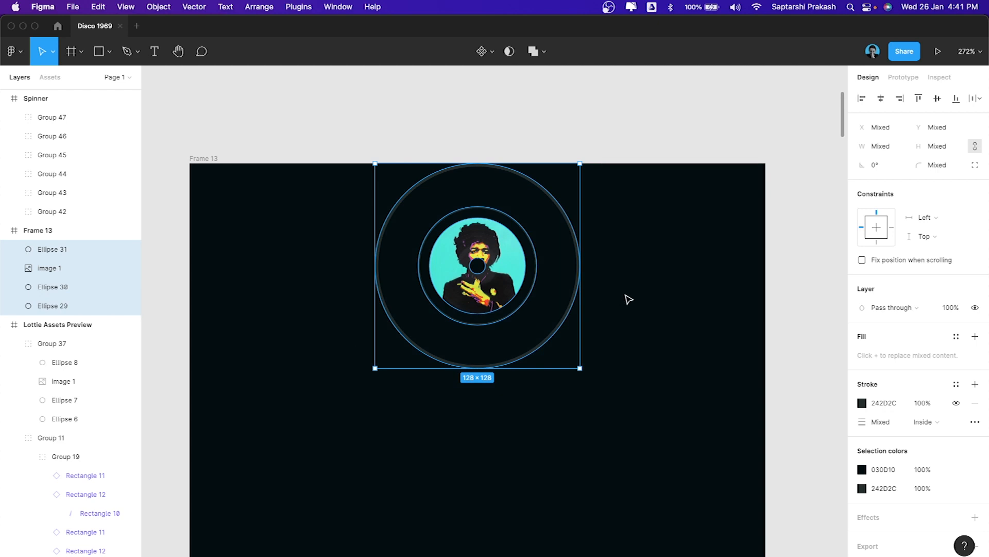
scroll(629, 300, "down", 1)
scroll(629, 299, "up", 1)
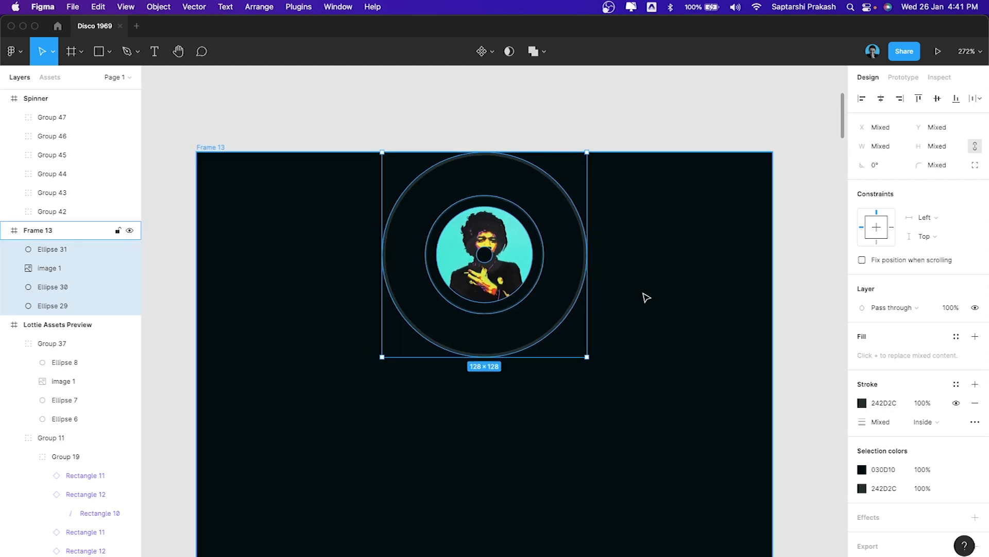
key("super+g")
scroll(644, 299, "down", 6)
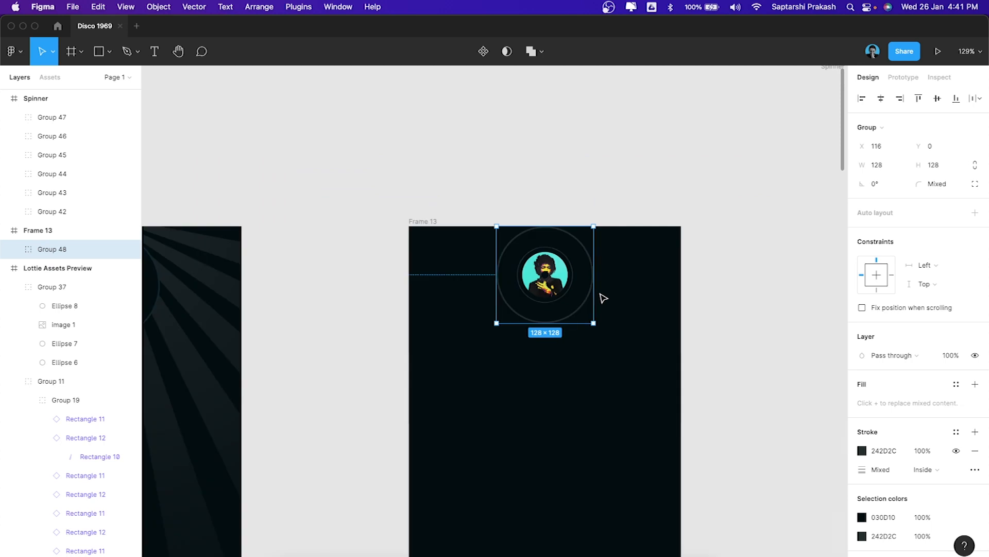
Step: Move the record group out of Frame 13 onto the empty canvas above it
scroll(603, 298, "down", 1)
scroll(601, 297, "right", 3)
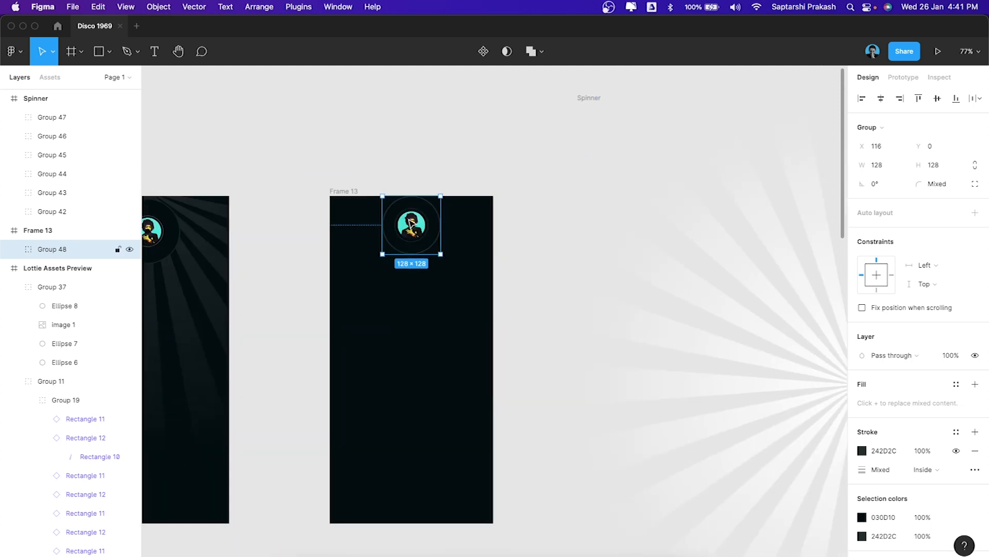
left_click_drag(411, 227, 447, 129)
Step: Delete the emptied Frame 13
left_click(354, 193)
left_click_drag(354, 194, 330, 192)
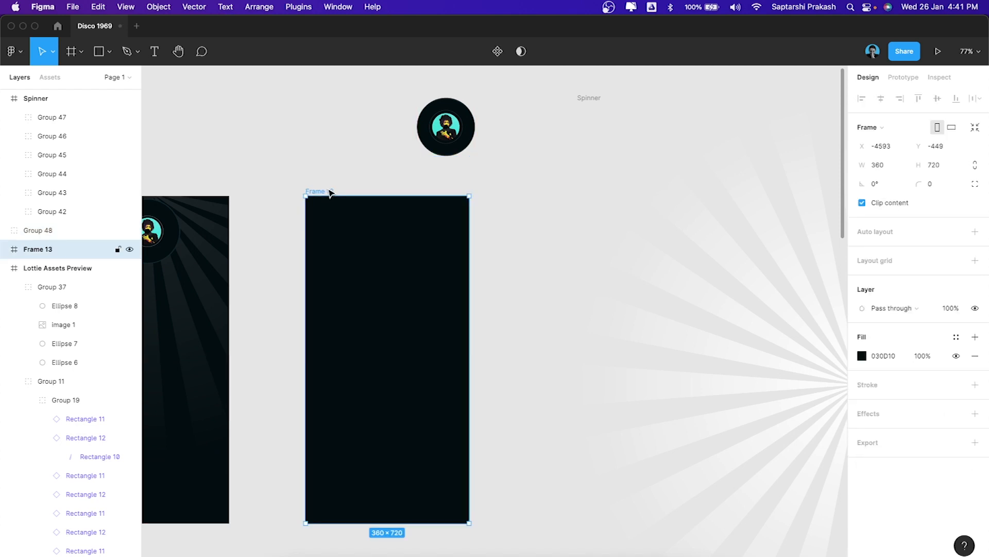
key("Delete")
Step: Move the record group into the space between Lottie Assets Preview and Spinner, at X -4414, Y -430
scroll(457, 216, "down", 3)
scroll(515, 222, "down", 2)
scroll(464, 165, "right", 2)
left_click(414, 124)
left_click_drag(415, 126, 392, 206)
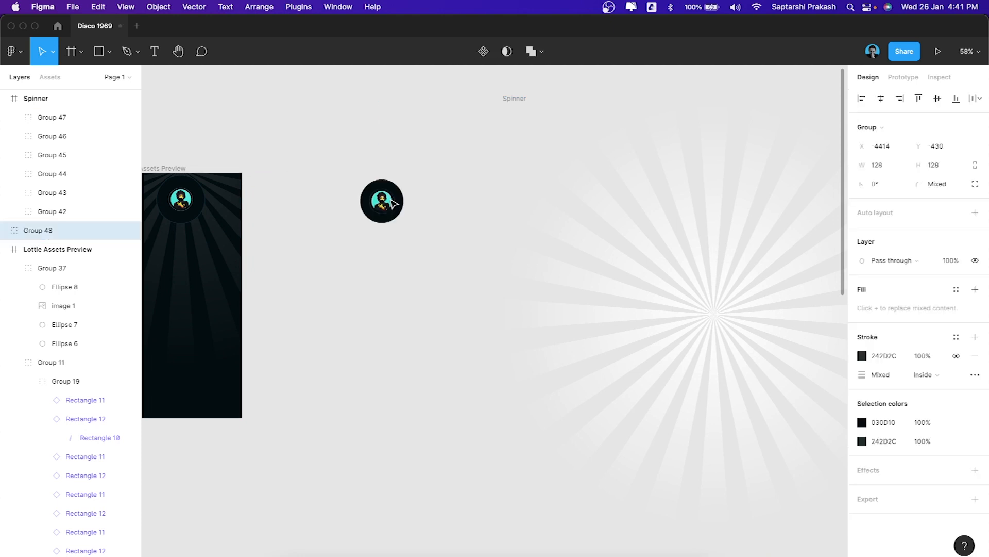
Step: Rename the vinyl record group, Group 48, as Record
double_click(46, 233)
type("Req")
key("Return")
scroll(521, 393, "right", 3)
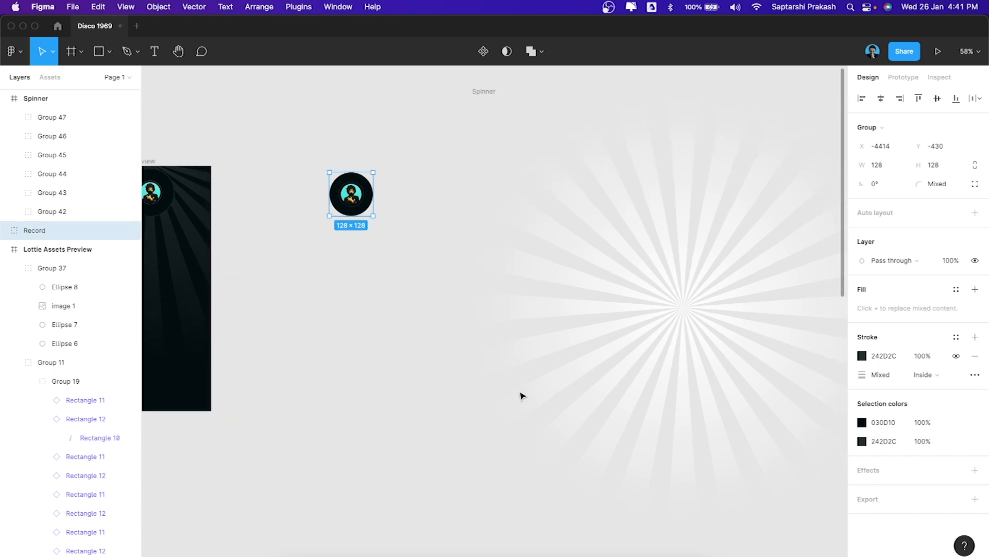
Step: Align the top of the Record group with the top of the Spinner frame, at X -4422, Y -449
scroll(473, 234, "down", 2, "ctrl")
left_click_drag(427, 118, 382, 177)
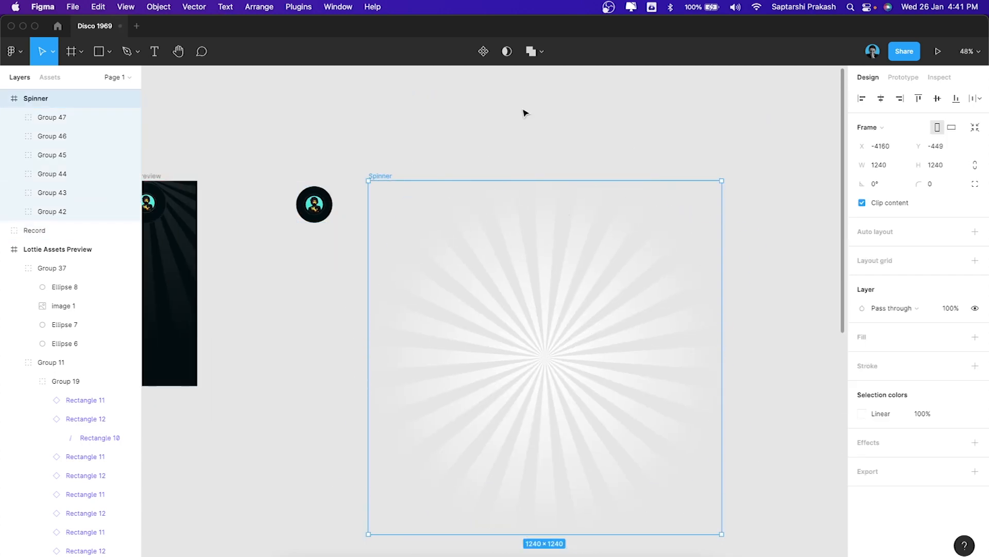
left_click(464, 198)
left_click(383, 178)
left_click(382, 178)
left_click(314, 204)
left_click(411, 168)
left_click(316, 206)
mouse_move(319, 208)
left_mouse_down()
mouse_move(322, 198)
mouse_move(320, 209)
left_mouse_up()
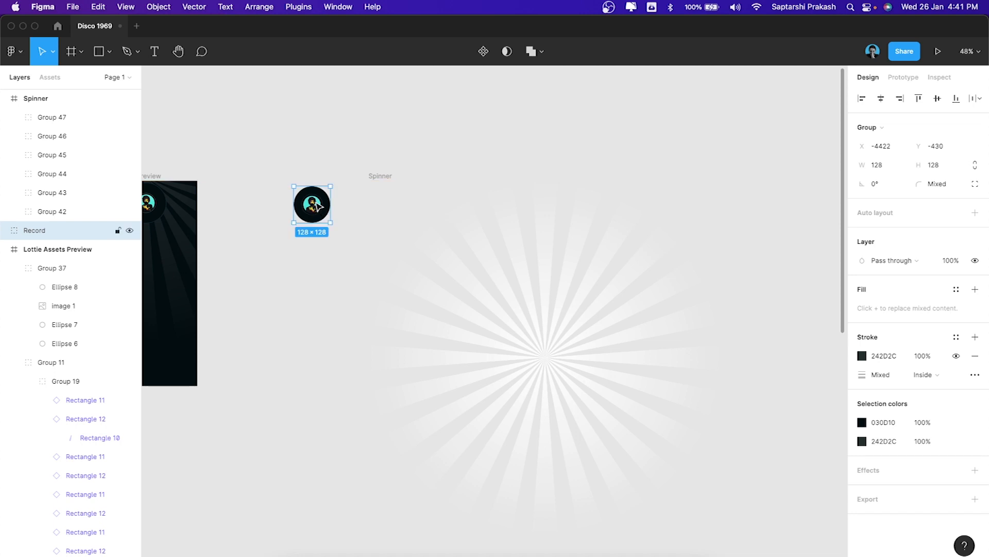
left_click(384, 132)
scroll(384, 131, "left", 3)
left_click(387, 201)
left_click_drag(392, 205, 391, 199)
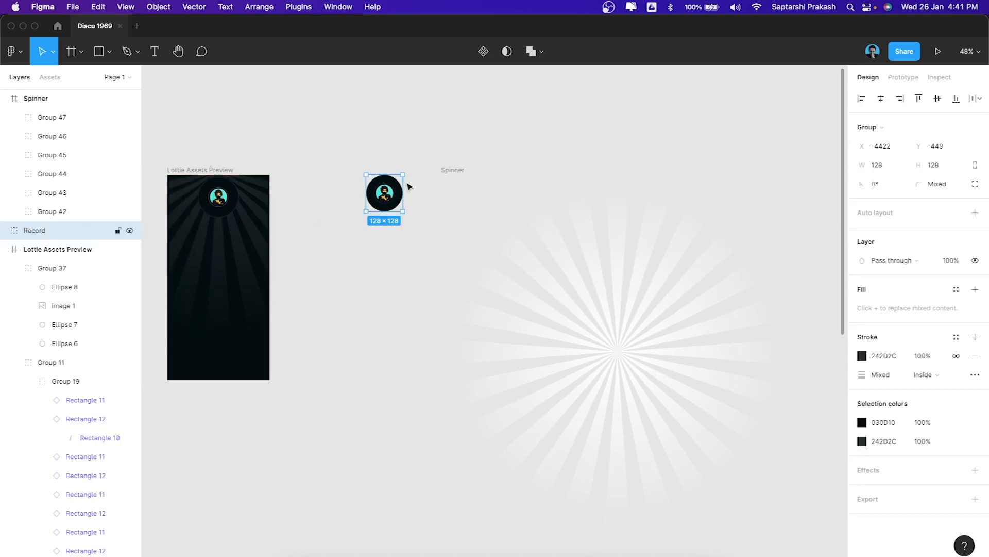
Step: Add a PNG export setting at 3x scale to the Record group and the Spinner frame together
left_click(456, 171)
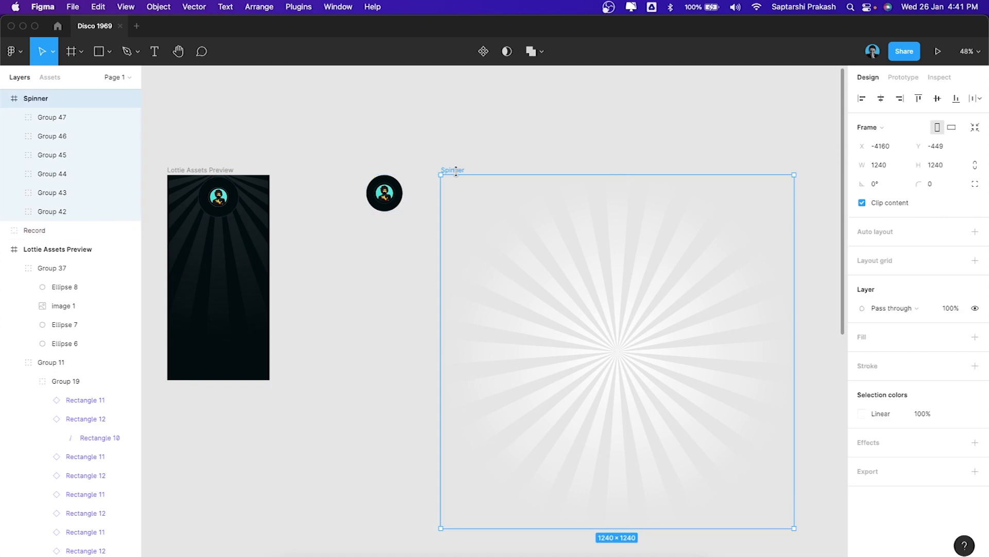
left_click(462, 164)
left_click(394, 187)
scroll(397, 159, "right", 1)
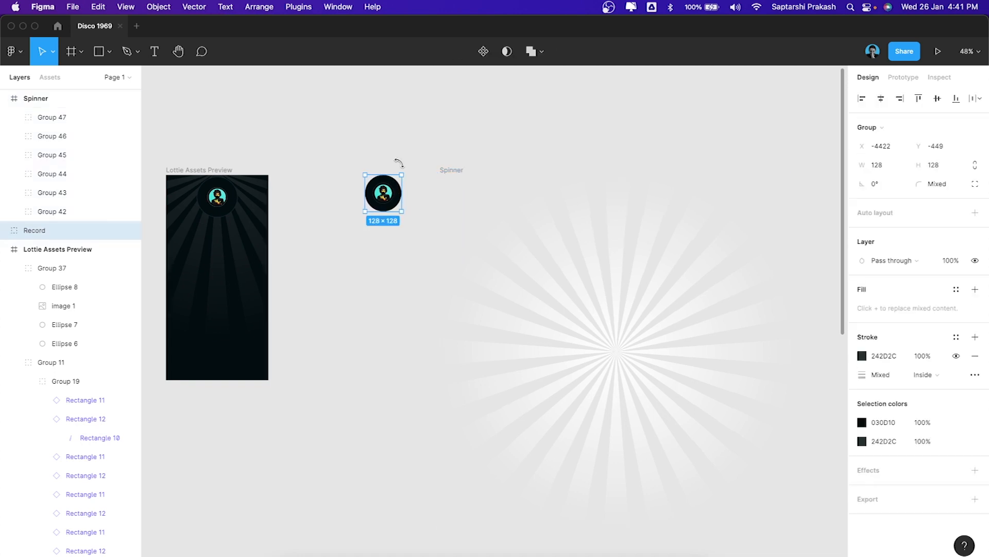
left_click(452, 168, "shift")
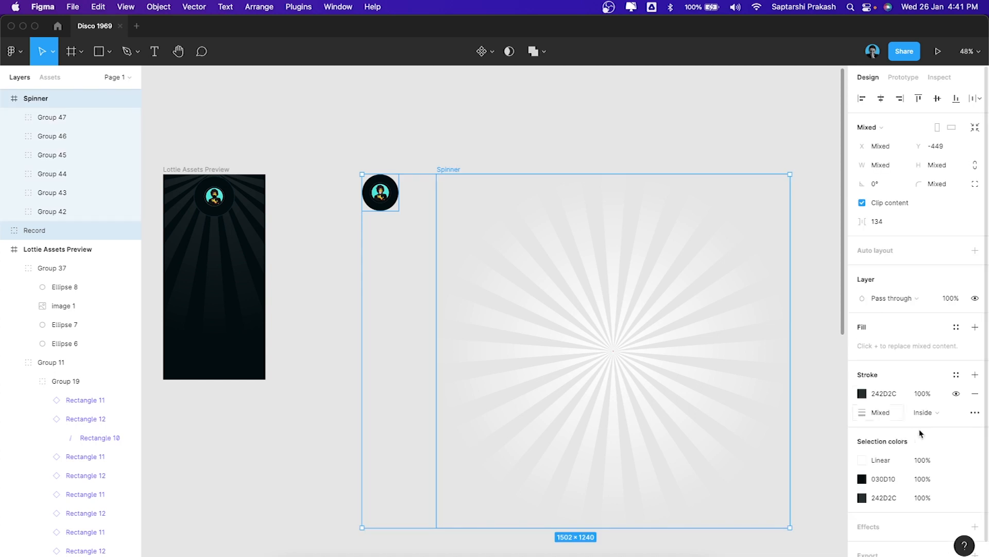
scroll(915, 412, "down", 1)
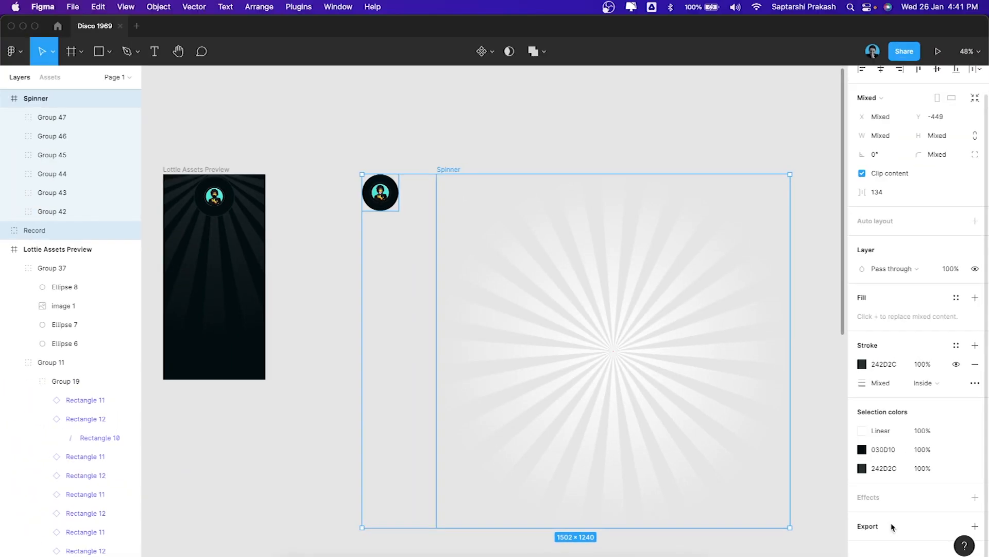
left_click(881, 527)
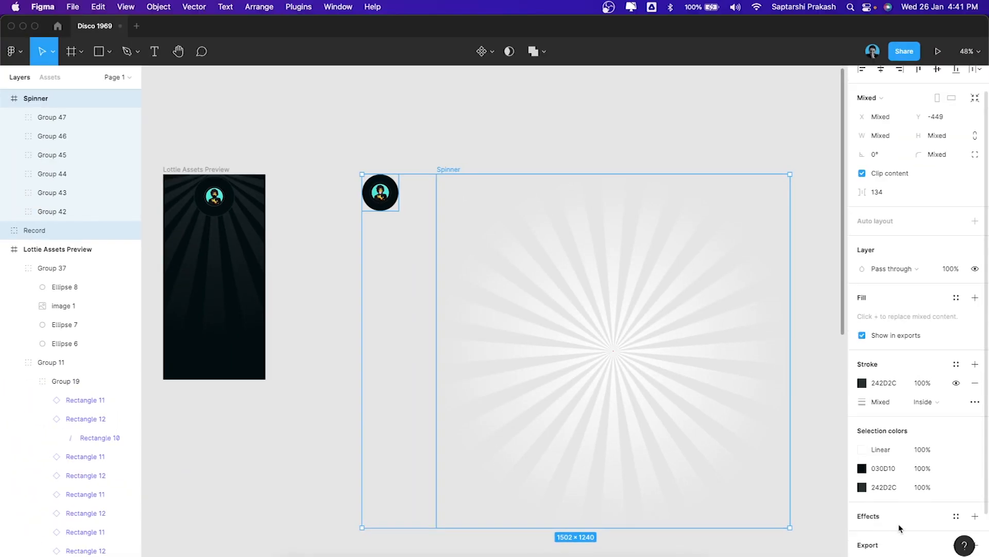
scroll(901, 528, "down", 2)
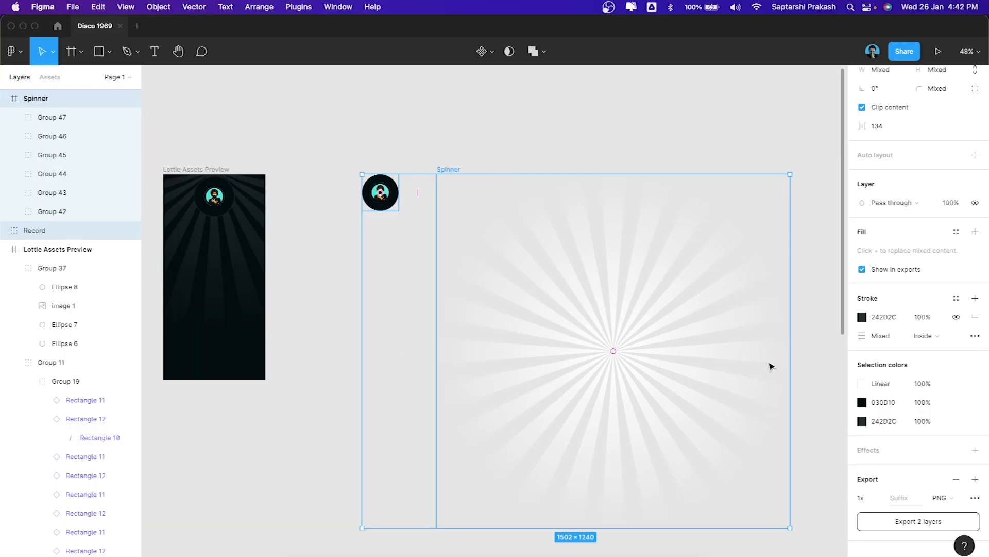
left_click(870, 498)
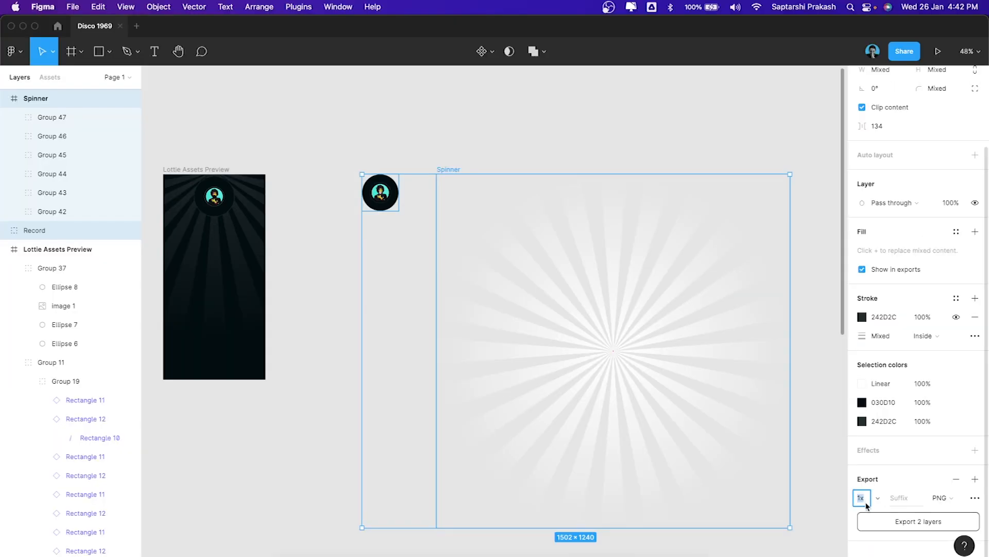
type("3")
key("Return")
Step: Export the two layers into the Animation Assets folder of the 11 Animte on Scroll Webflow tutorial folder
left_click(917, 522)
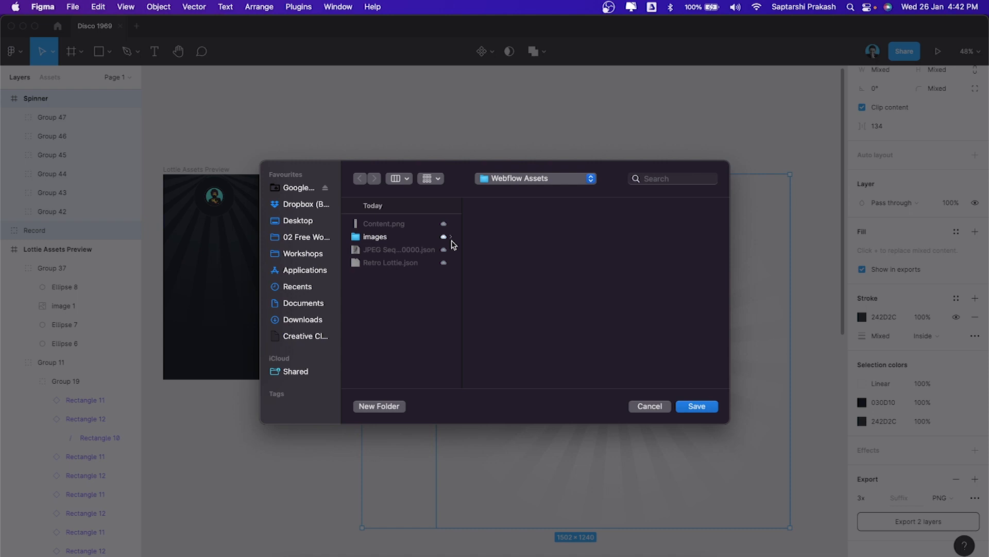
left_click(511, 180)
left_click(512, 192)
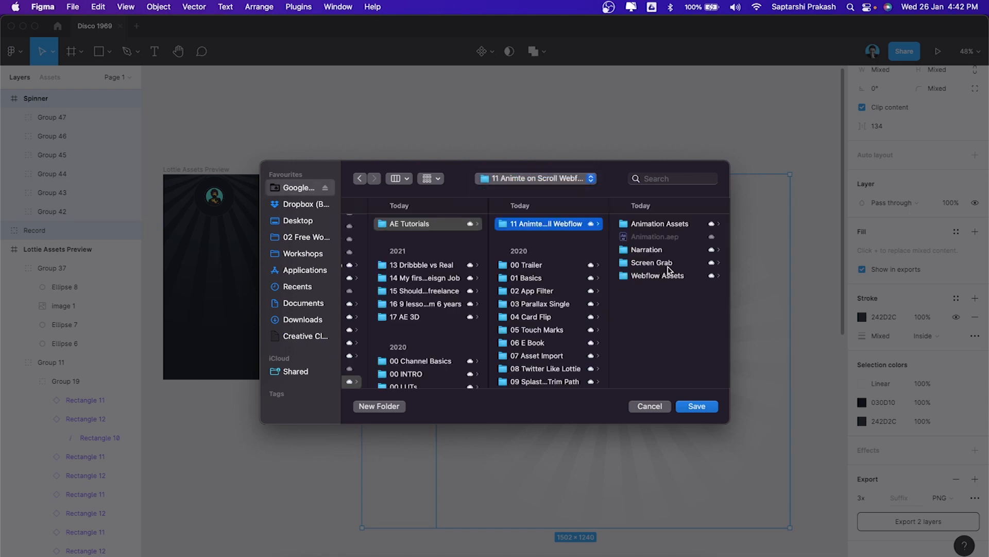
left_click(669, 225)
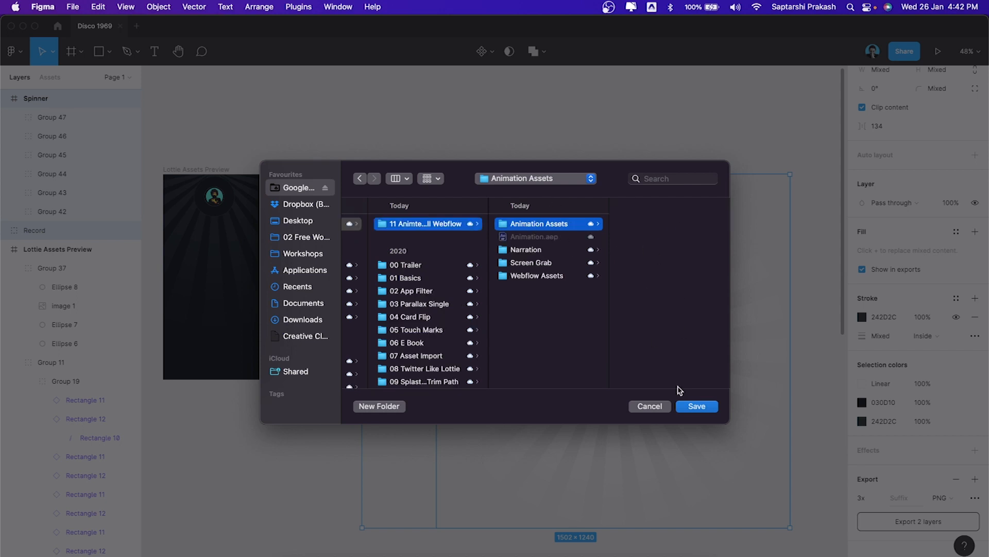
left_click(696, 406)
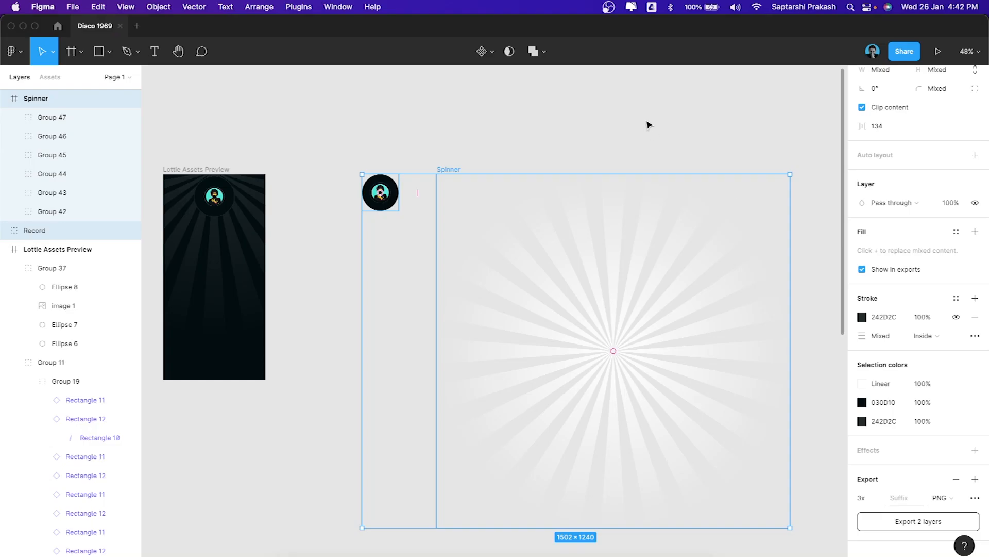
left_click(651, 127)
scroll(652, 129, "right", 2)
scroll(652, 129, "down", 1)
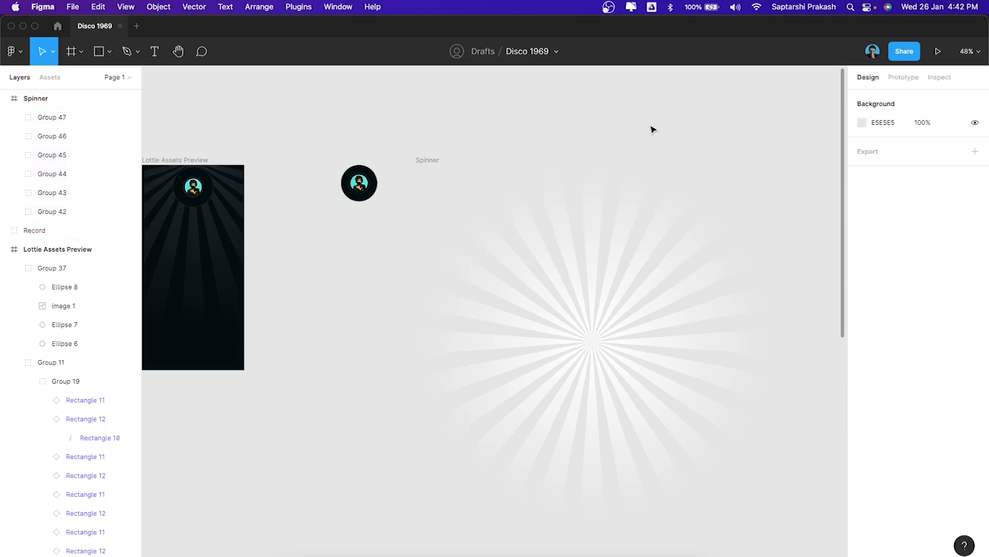
scroll(652, 128, "right", 3)
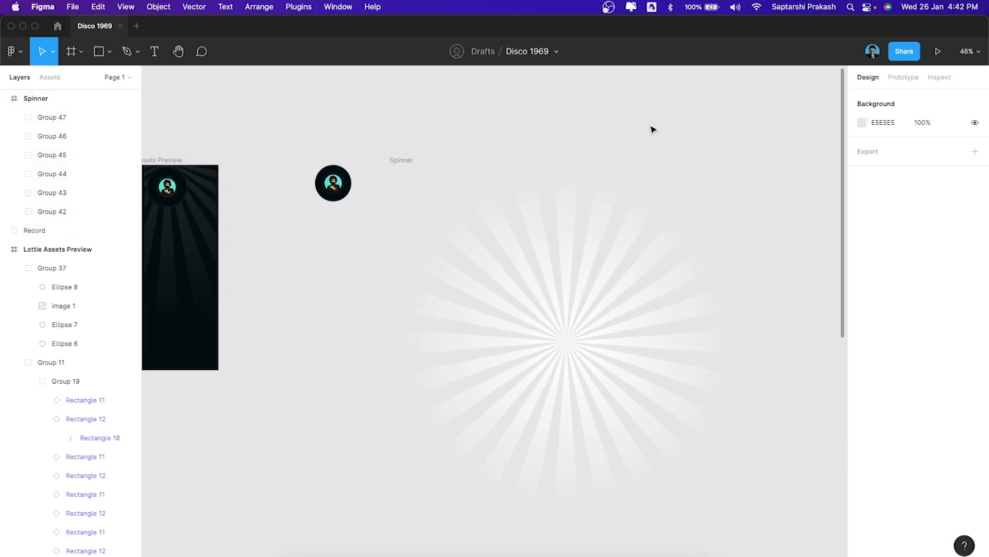
scroll(652, 127, "left", 2)
scroll(691, 260, "left", 2)
scroll(691, 261, "down", 1)
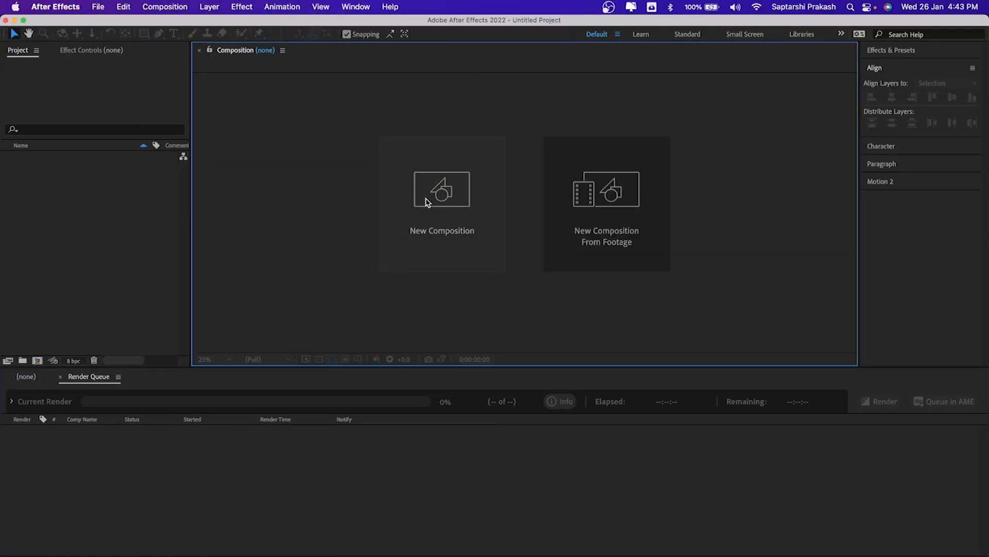
Step: Create a 1080 × 2160 px composition at 60 fps in After Effects, checking the Lottie Assets Preview frame's size in Figma
left_click(441, 195)
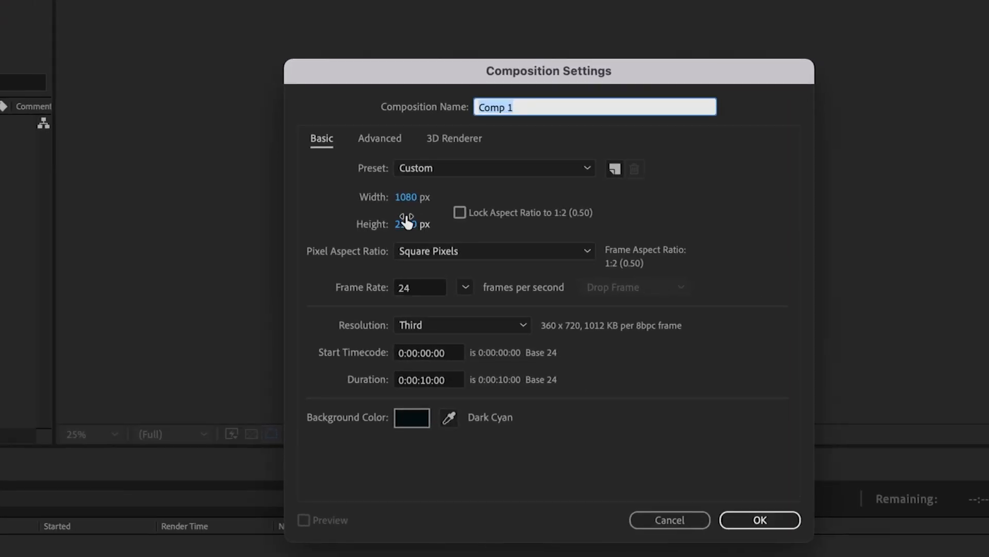
left_click(406, 198)
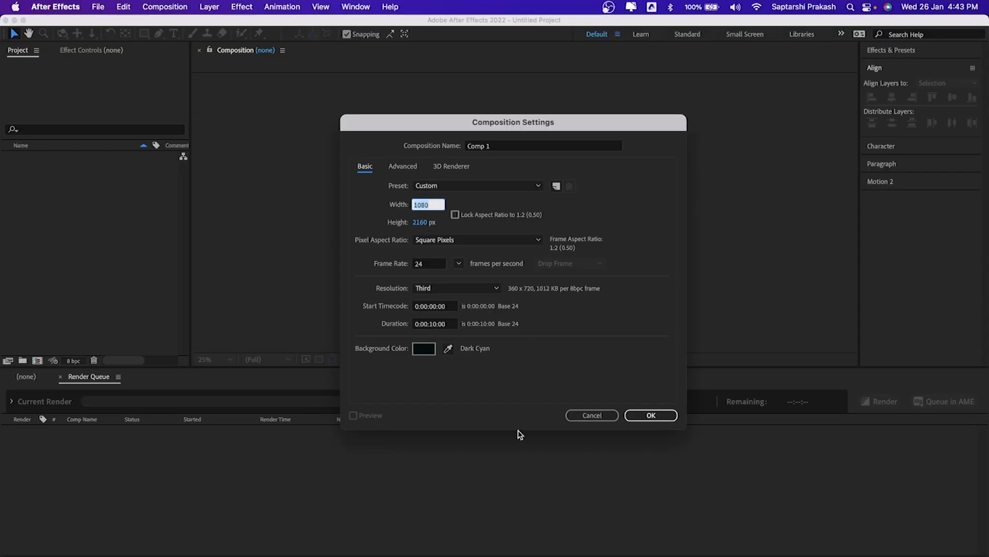
left_click(427, 554)
left_click(241, 150)
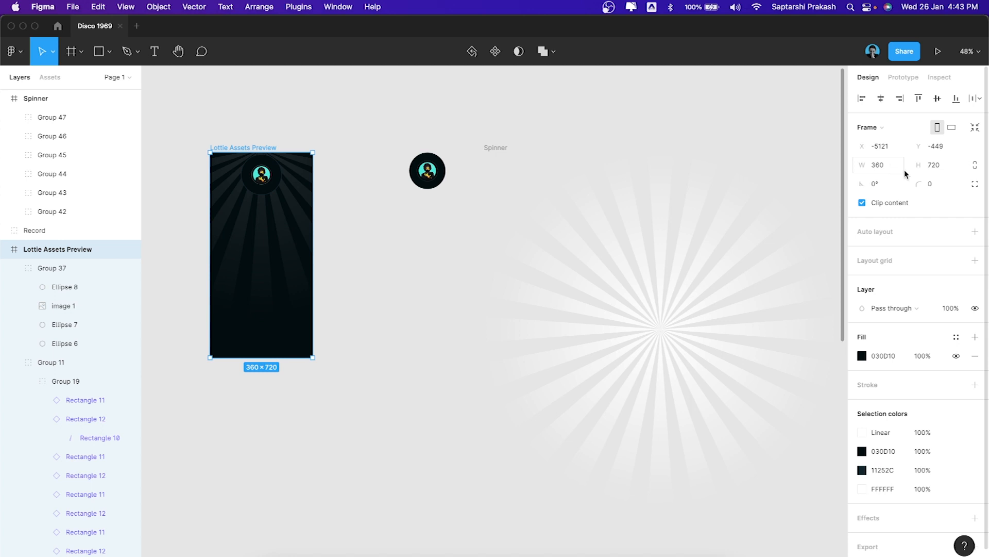
key("super+Tab")
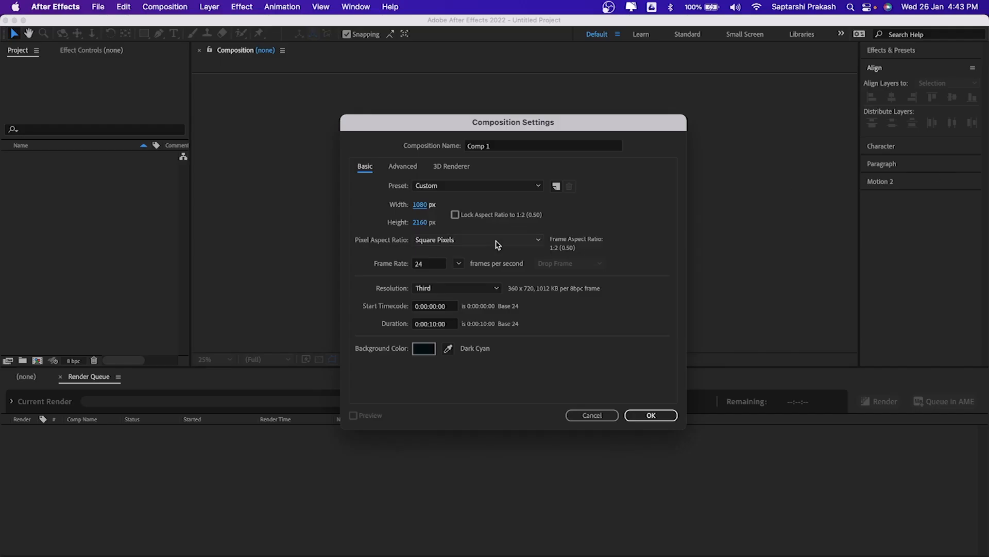
left_click(436, 265)
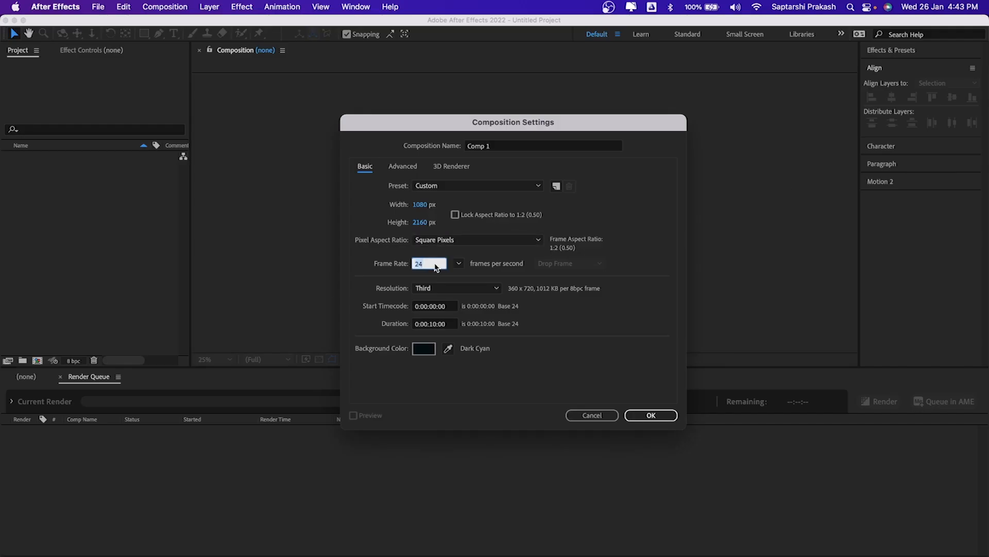
type("60")
left_click(651, 416)
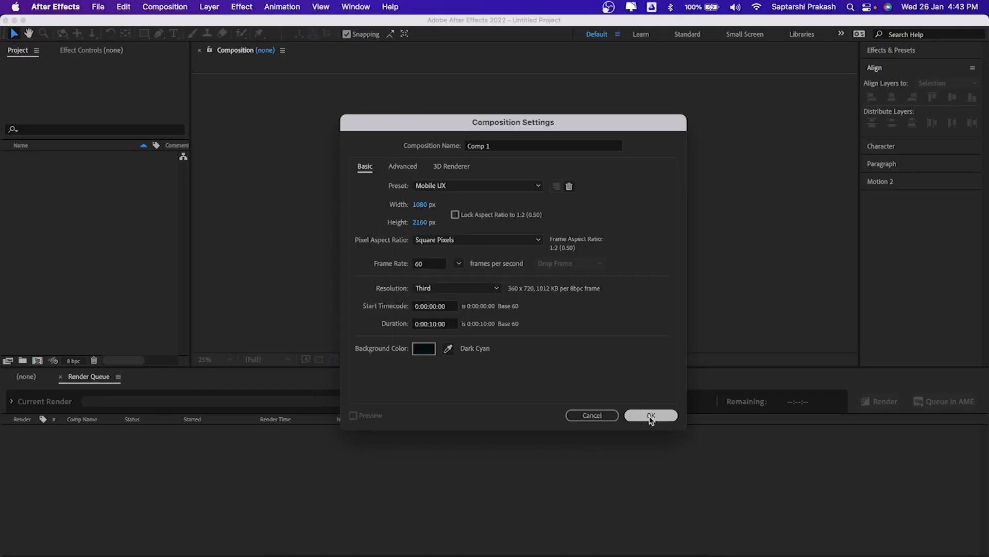
key("h")
left_click_drag(584, 137, 508, 157)
scroll(478, 158, "down", 2)
key("space")
scroll(491, 158, "up", 2)
scroll(509, 160, "down", 2)
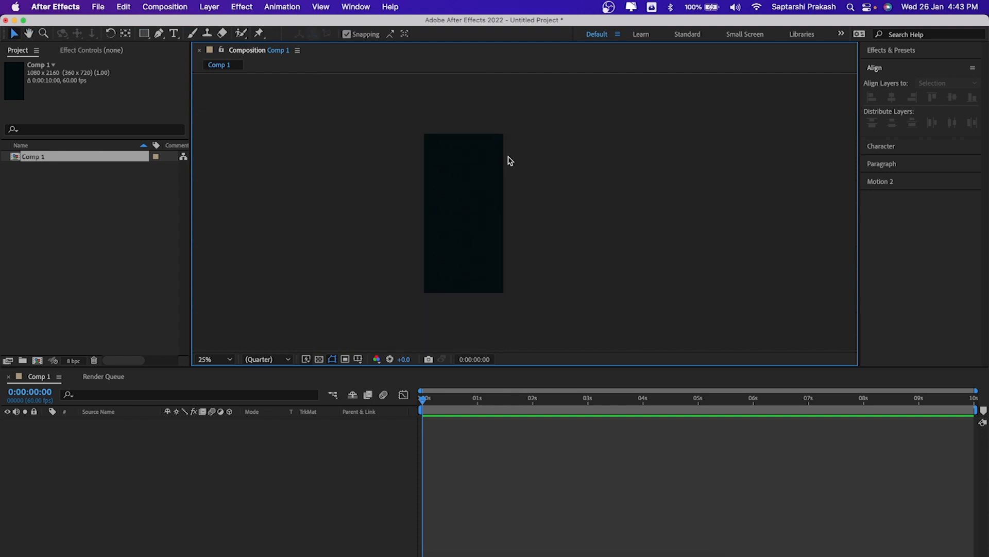
Step: Open the settings of Comp 1 and compare its background colour with the Lottie Assets Preview frame's fill in Figma
key("super+k")
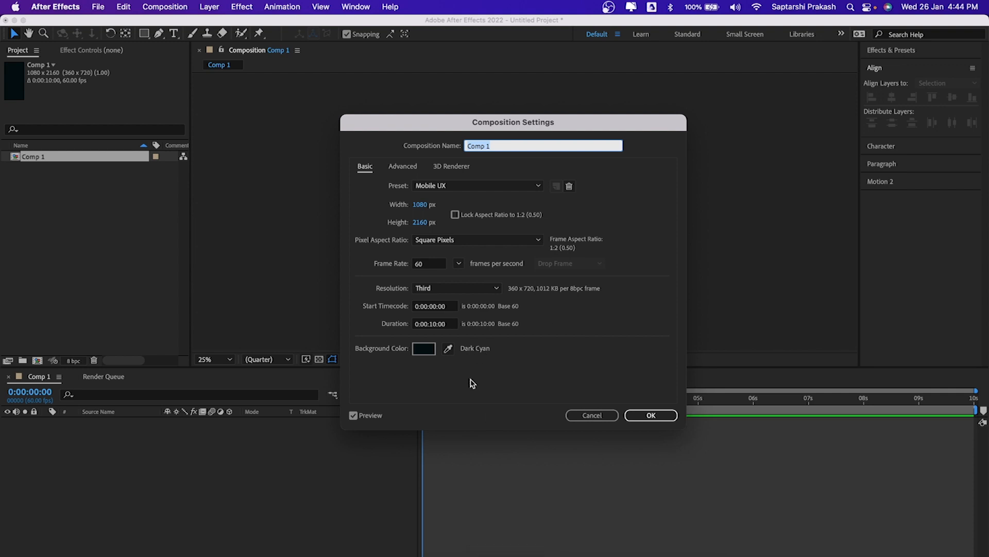
left_click(428, 555)
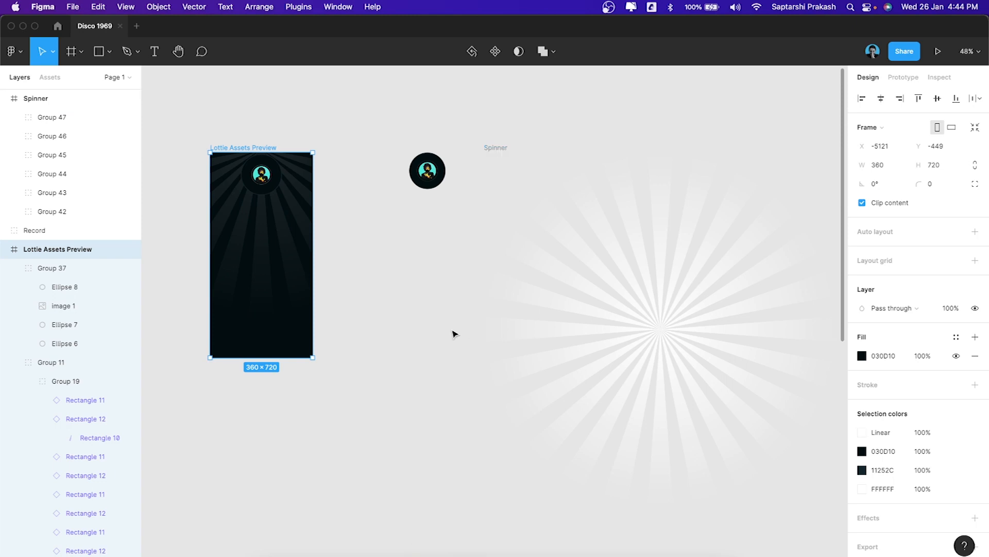
left_click(232, 97)
left_click(228, 146)
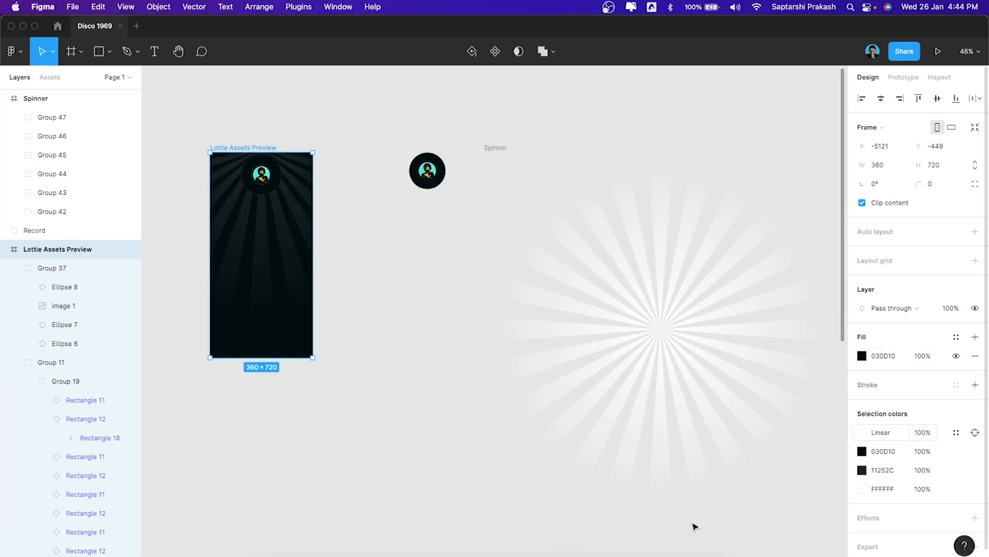
left_click(591, 554)
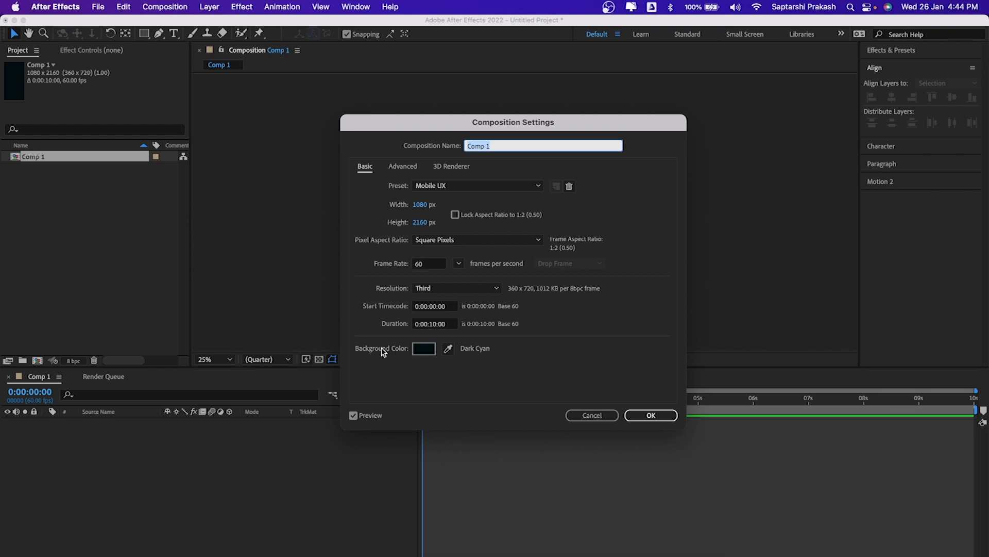
Step: Rename the composition as Retro Lottie and apply the composition settings
left_click_drag(473, 121, 464, 99)
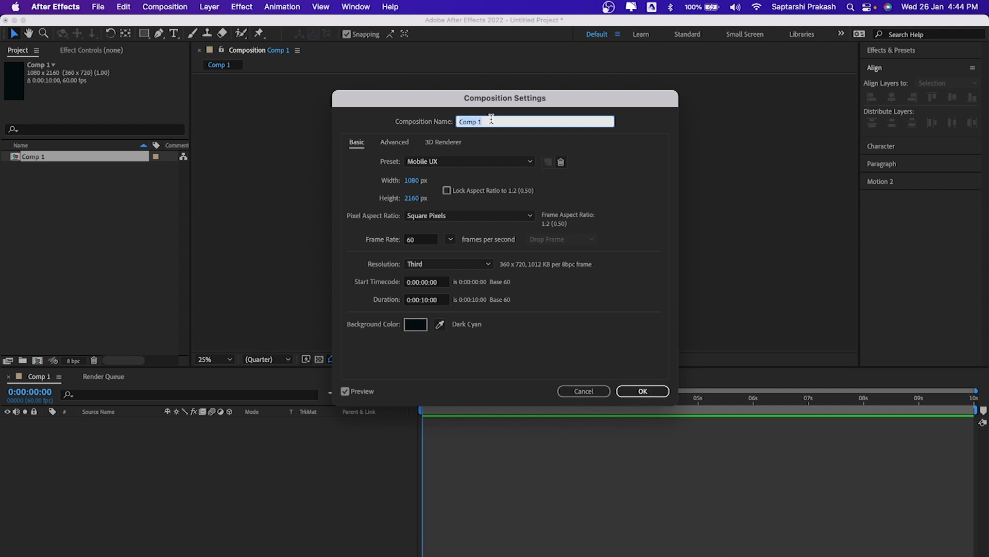
type("Lottie")
key("Return")
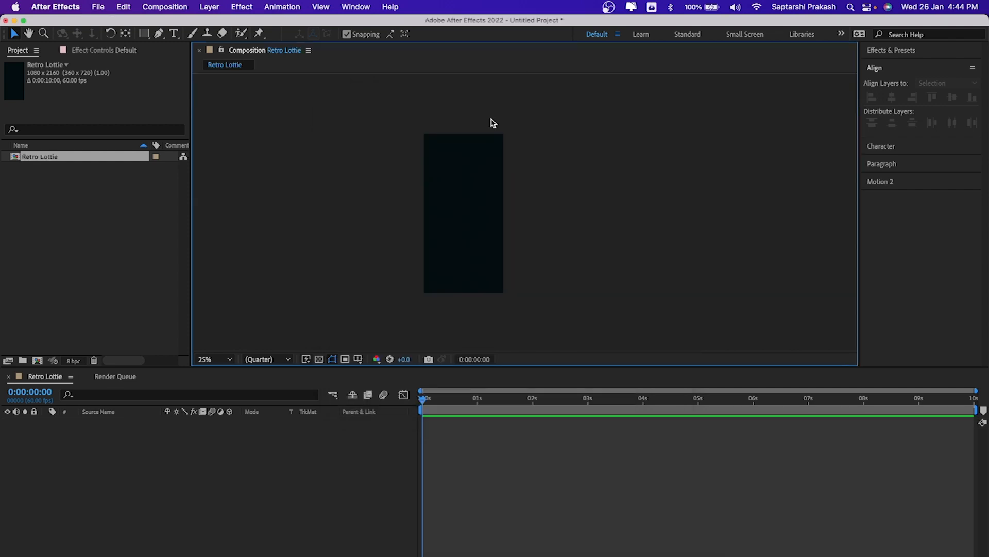
Step: Import Record.png and Spinner.png from the Animation Assets folder in Finder into the After Effects project
left_click(65, 239)
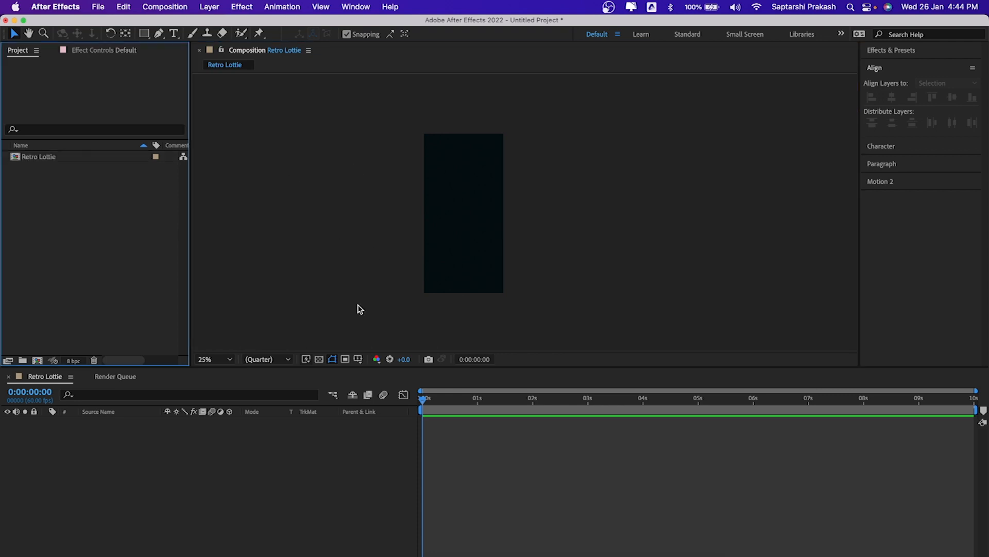
key("super+Tab")
left_click(662, 58)
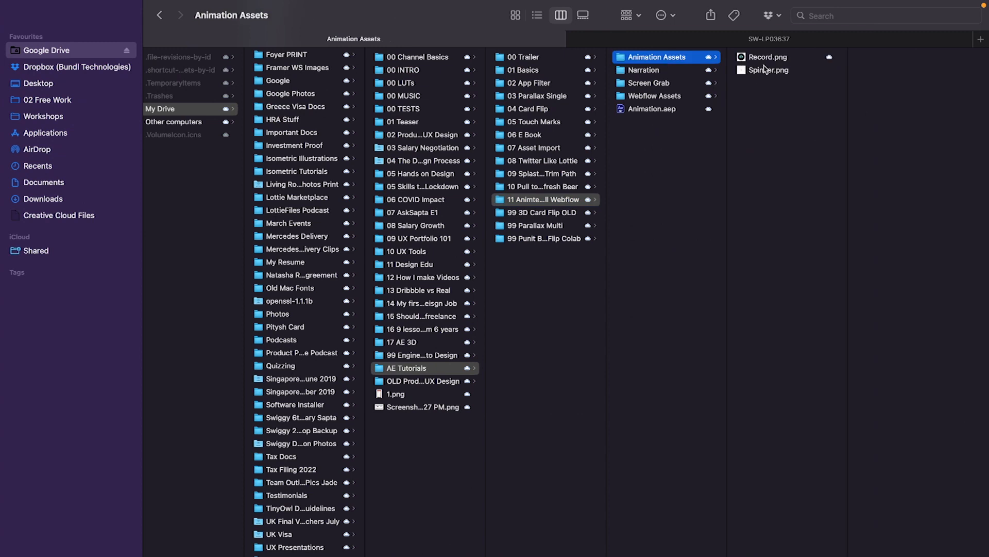
left_click(768, 56)
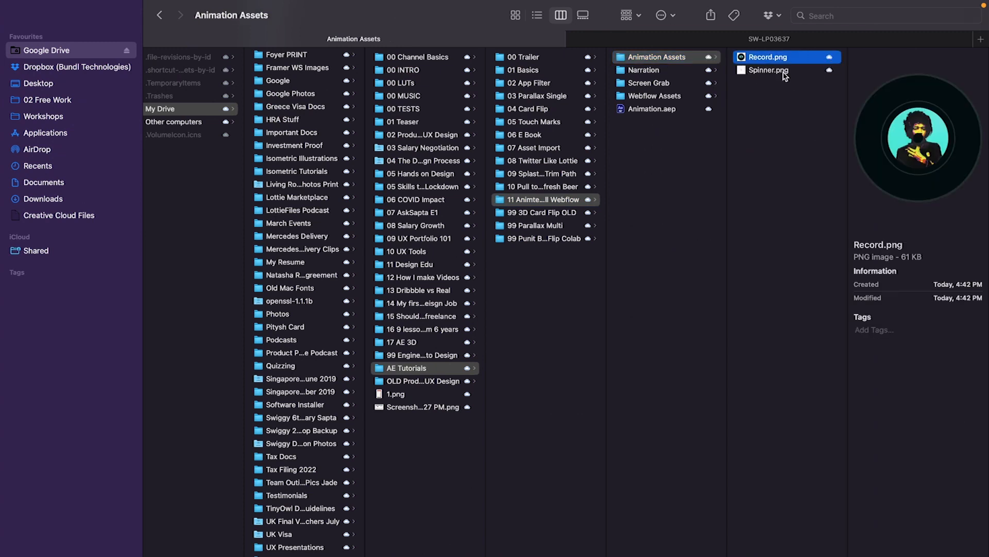
left_click(771, 71, "shift")
left_click_drag(769, 60, 60, 207)
key("super+Tab")
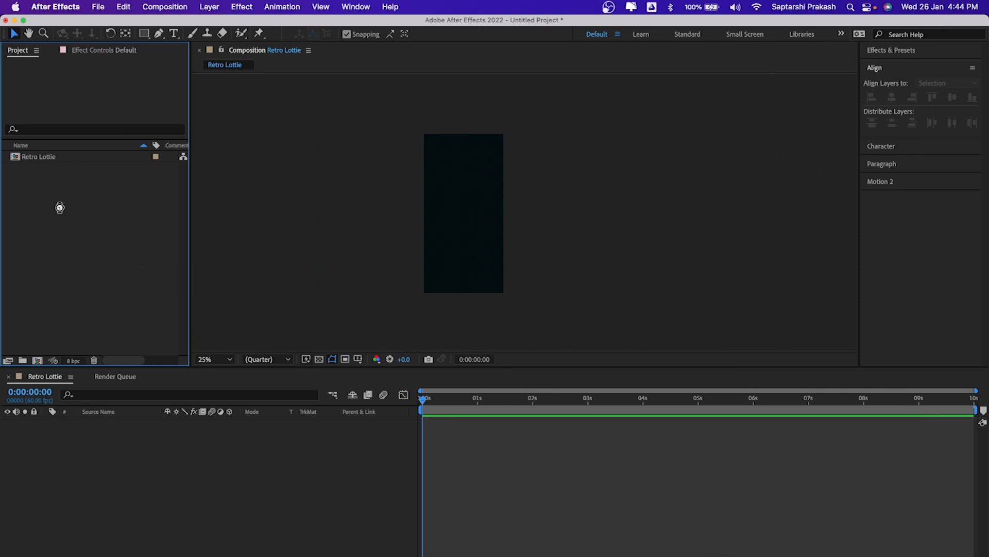
left_click(61, 227)
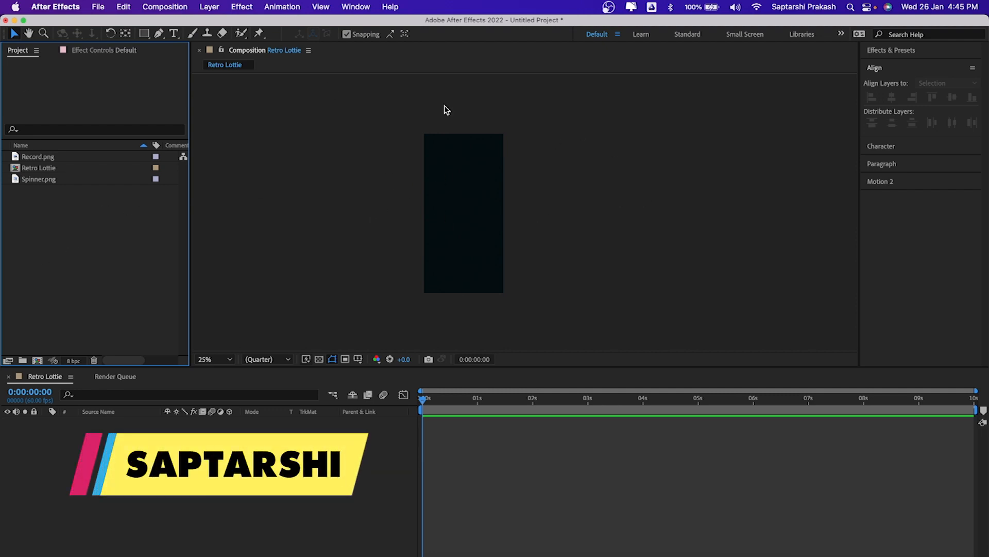
key("super+i")
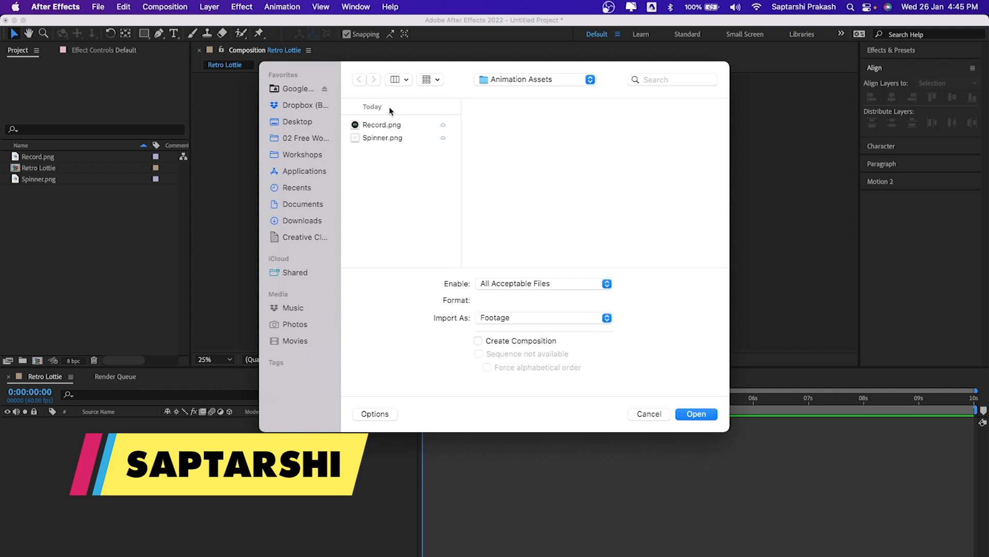
left_click(654, 414)
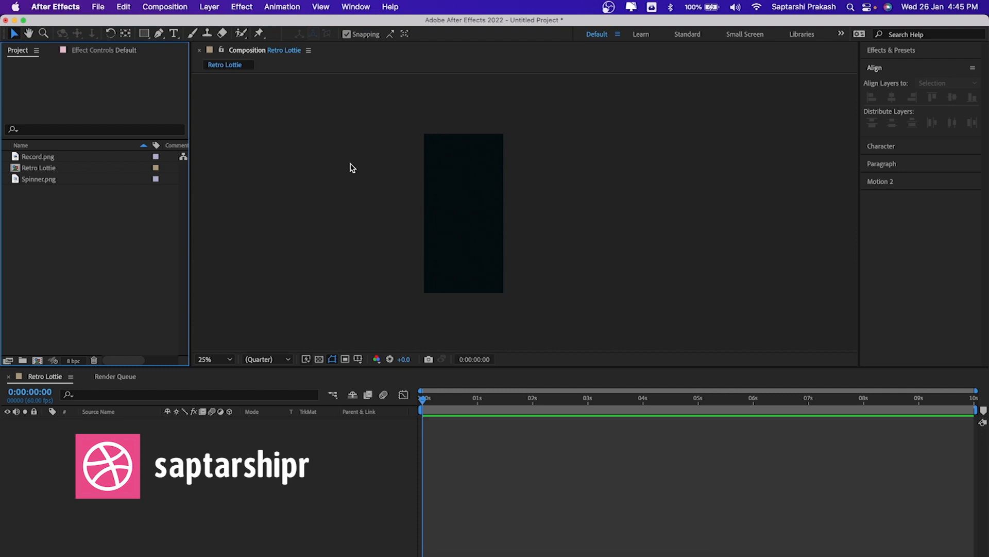
left_click(48, 381)
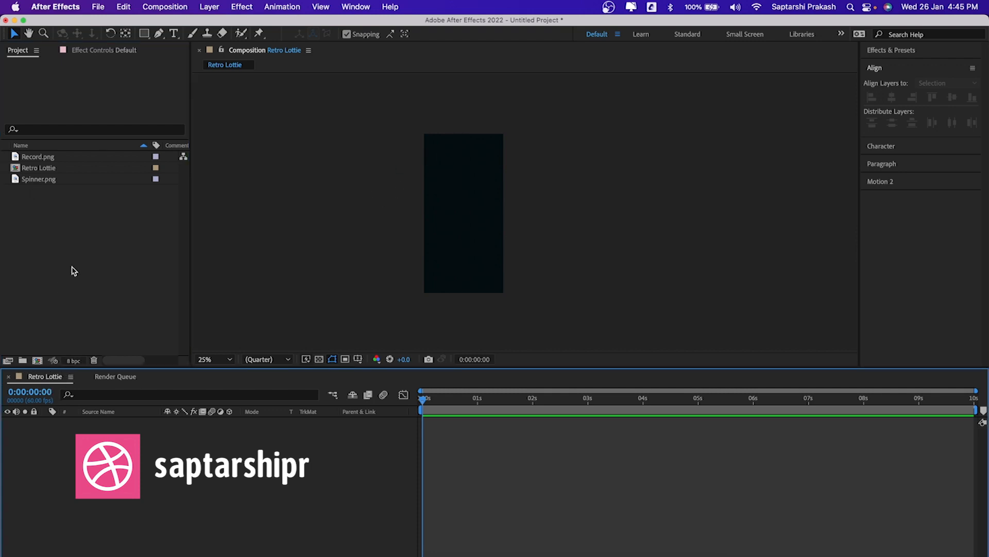
Step: Add Spinner.png from the project to the Retro Lottie composition as a layer
left_click(38, 156)
left_click(44, 182)
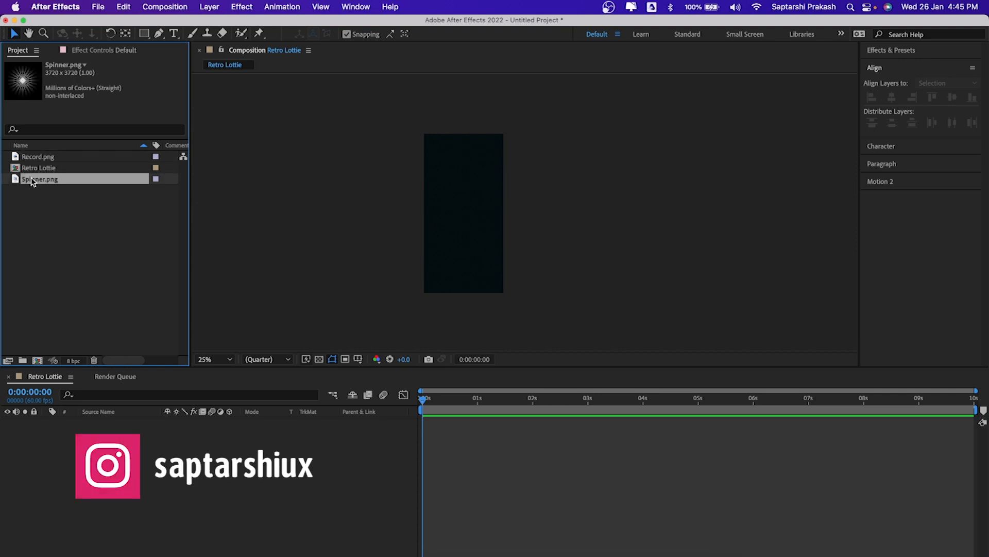
left_click_drag(31, 180, 155, 444)
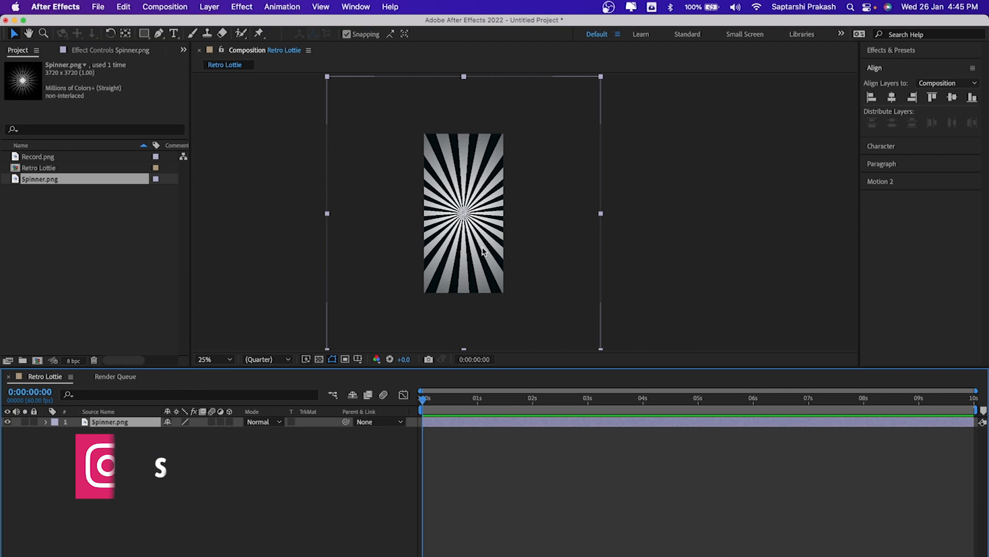
Step: Move the Spinner layer straight up until the centre of its rays sits on the composition's top edge
key("period")
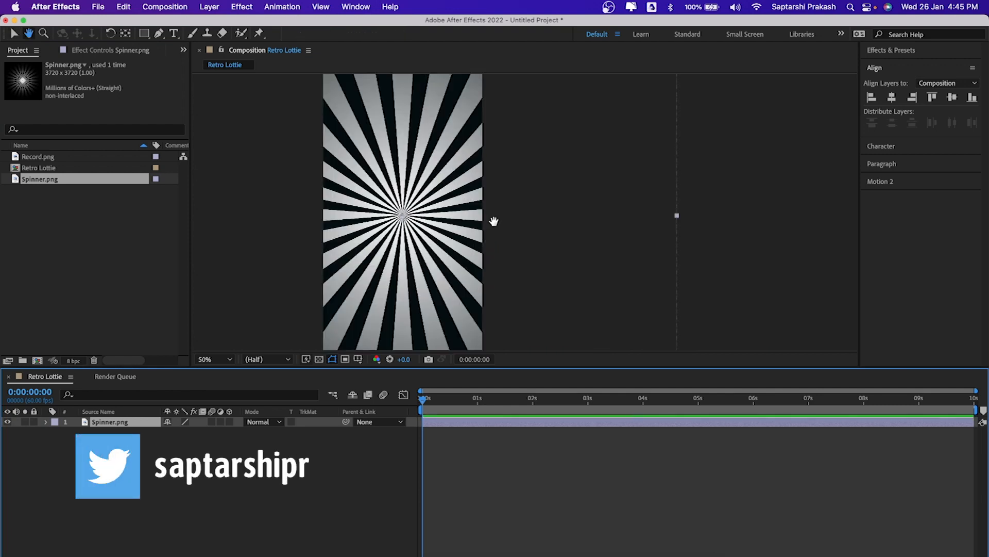
left_click_drag(434, 225, 471, 259)
key("comma")
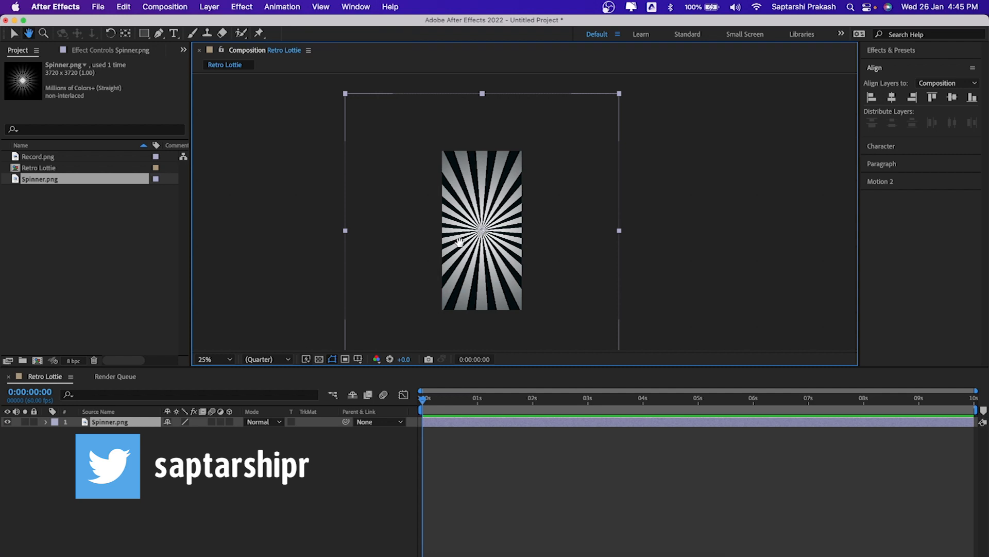
key("period")
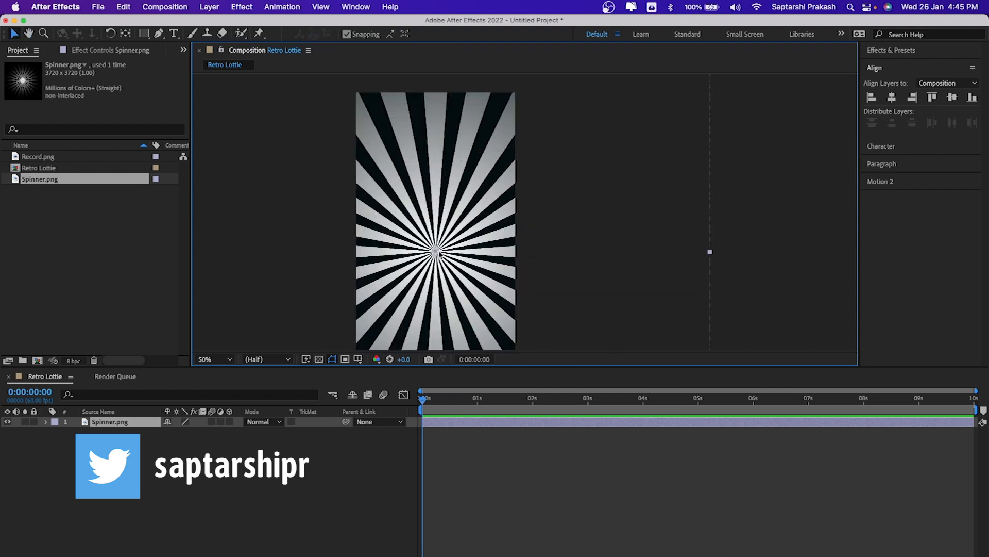
left_click_drag(444, 258, 450, 163)
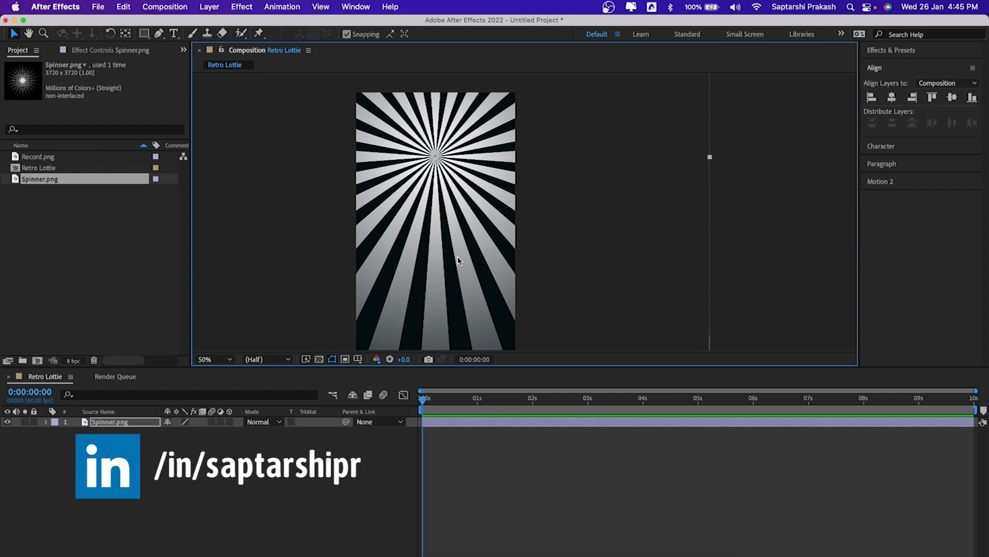
key("shift")
left_click_drag(466, 283, 466, 222)
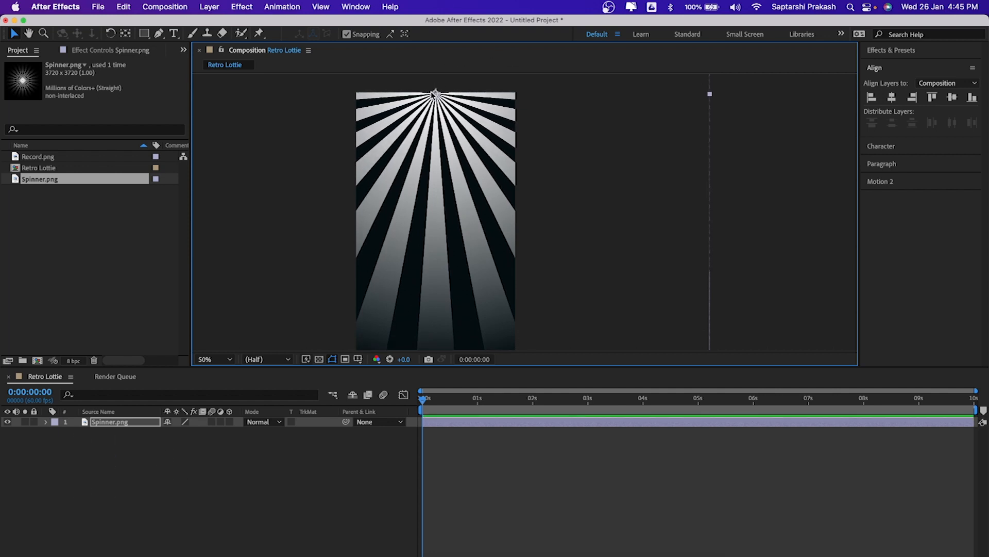
scroll(686, 197, "down", 2)
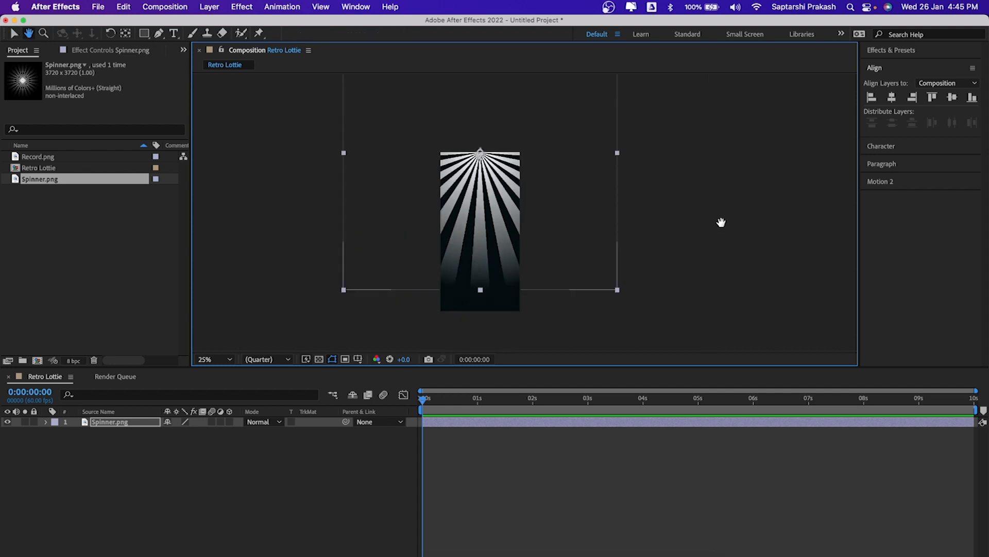
left_click_drag(721, 223, 704, 205)
left_click(704, 204)
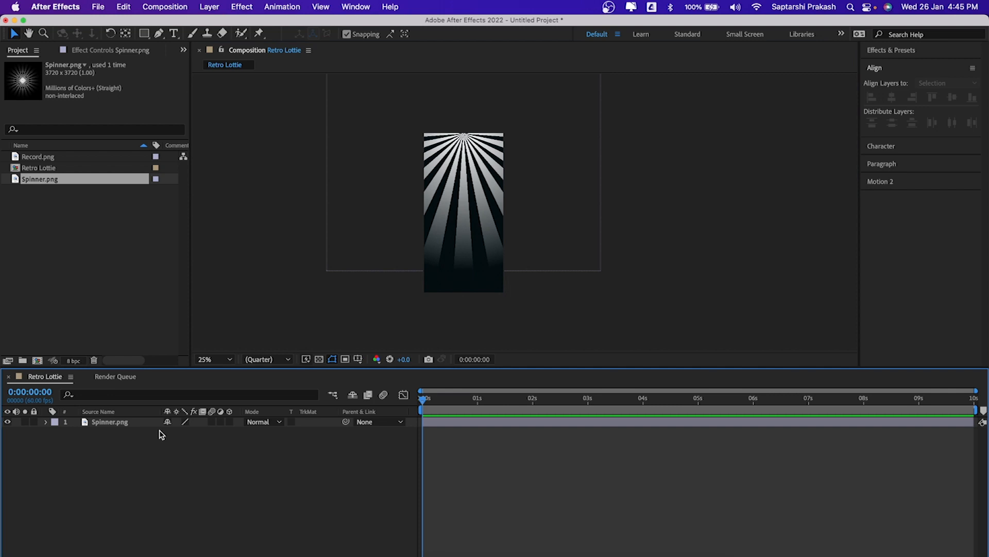
Step: Set the Spinner.png layer's opacity to 10%
left_click(108, 422)
left_click(117, 456)
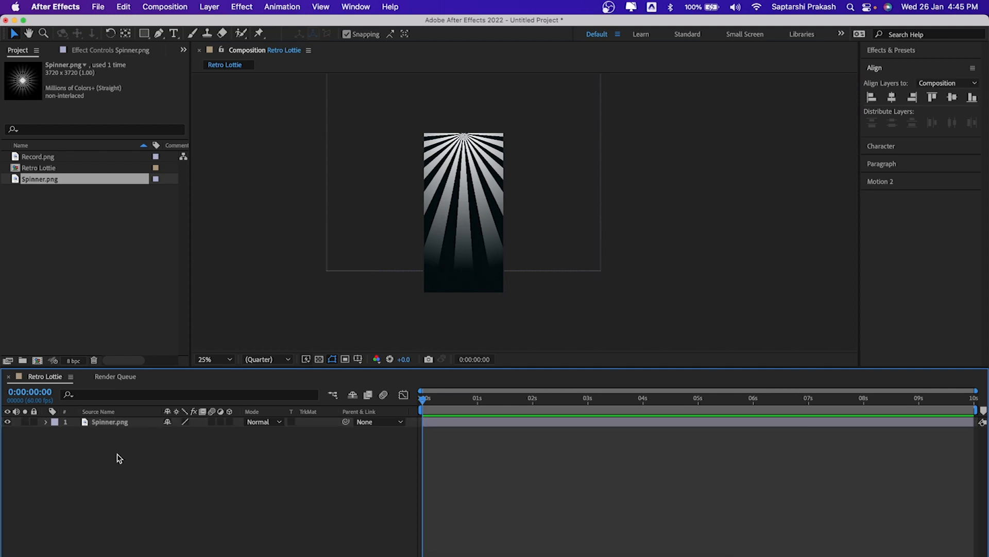
left_click(109, 422)
key("t")
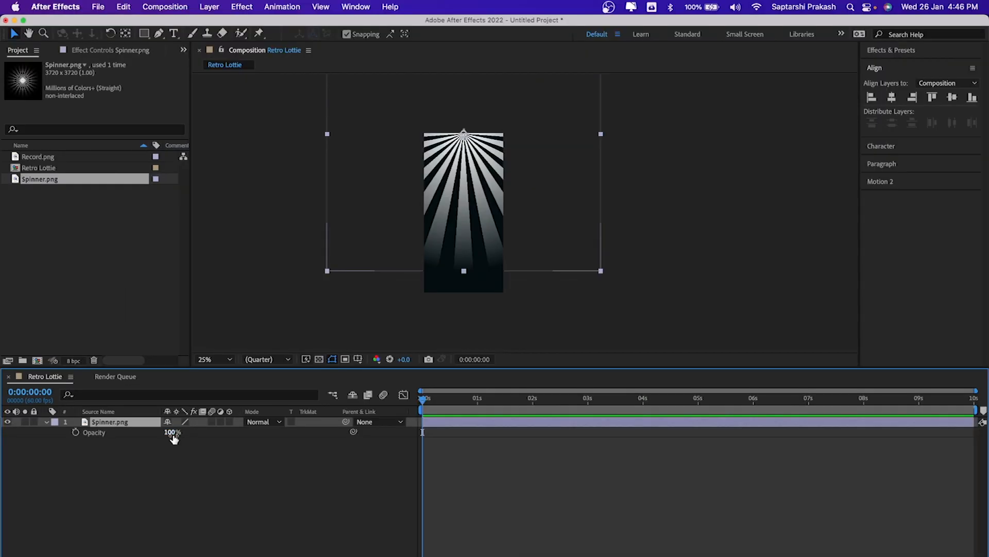
left_click(172, 432)
type("10")
key("Return")
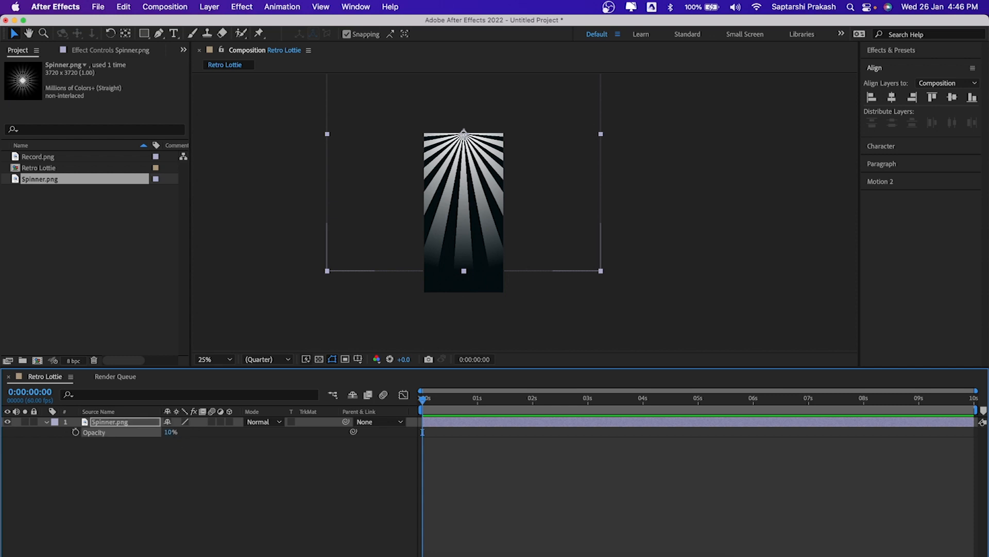
left_click(608, 249)
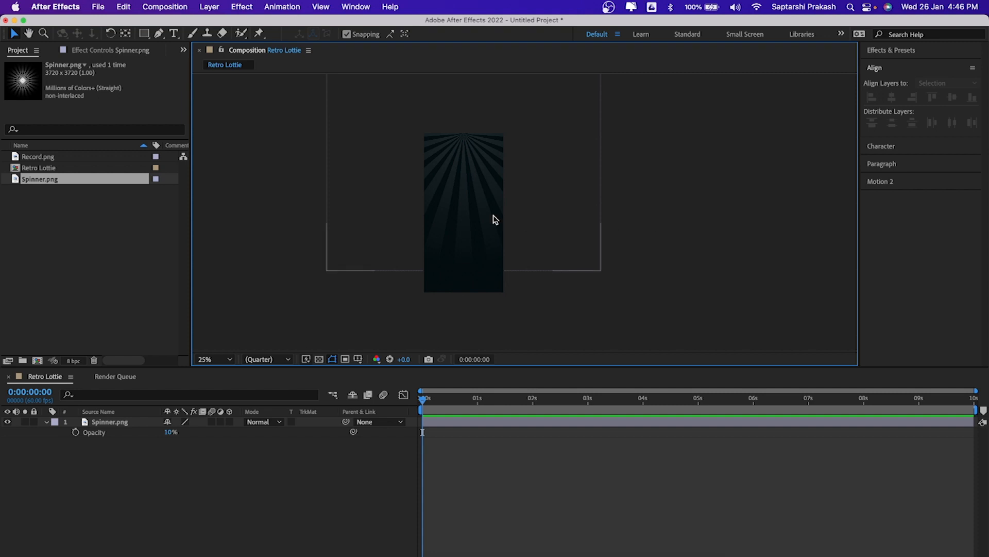
Step: Add Record.png from the project to the Retro Lottie composition above the Spinner.png layer
left_click(276, 490)
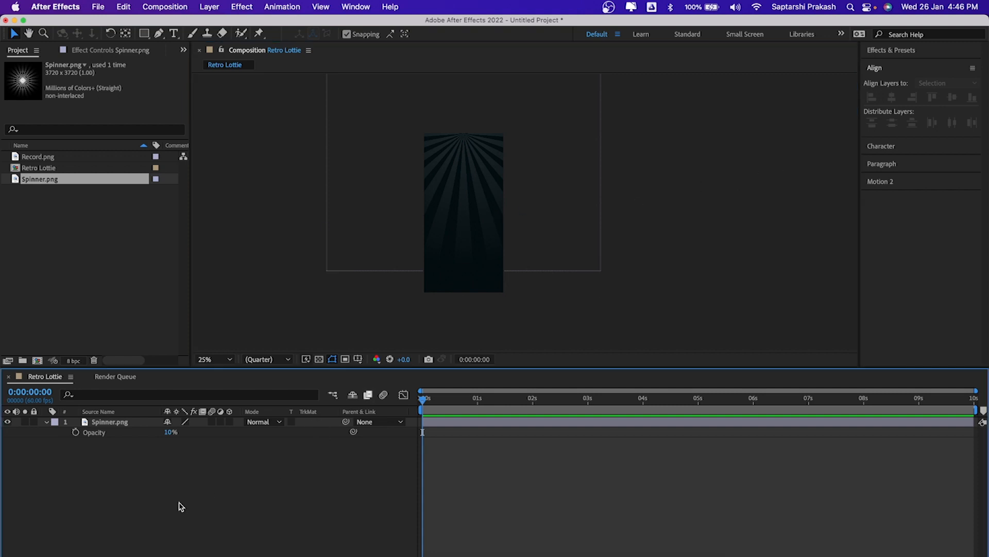
left_click(74, 248)
left_click(34, 164)
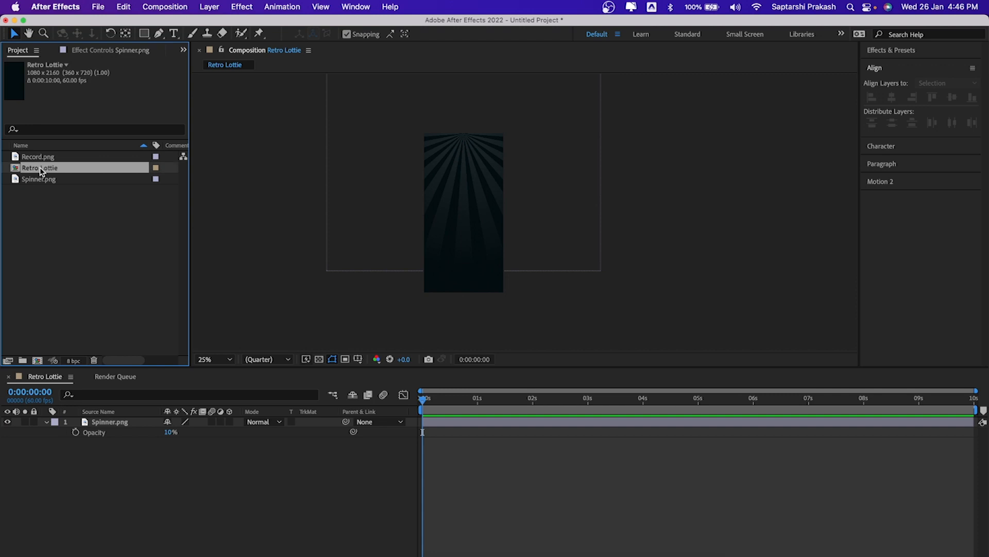
left_click(38, 160)
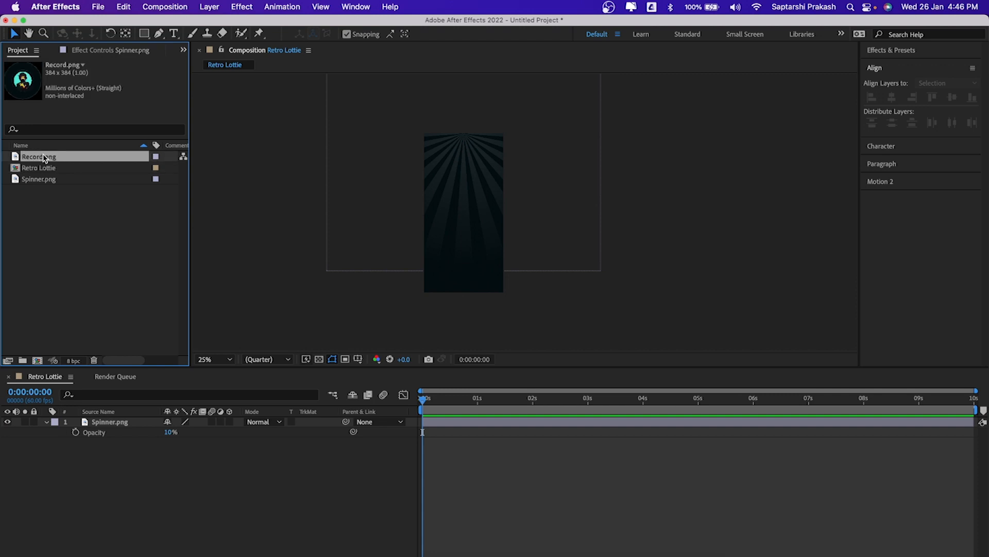
left_click_drag(43, 159, 121, 422)
Step: Move the Record layer straight up so its centre sits on the composition's top edge, at the centre of the spinner's rays
scroll(580, 161, "up", 1)
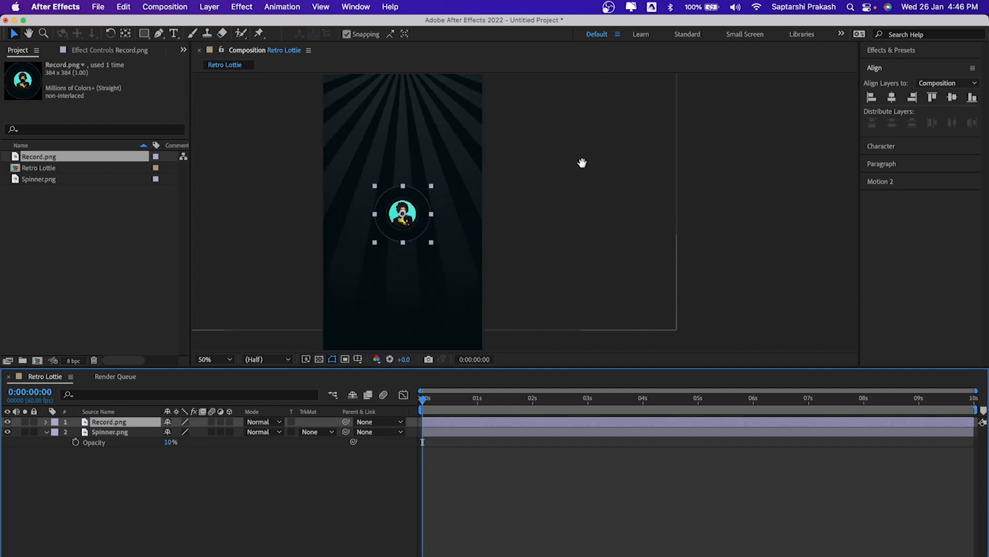
left_click_drag(456, 208, 649, 341)
key("space")
left_click_drag(617, 211, 670, 299)
left_click_drag(482, 305, 480, 162)
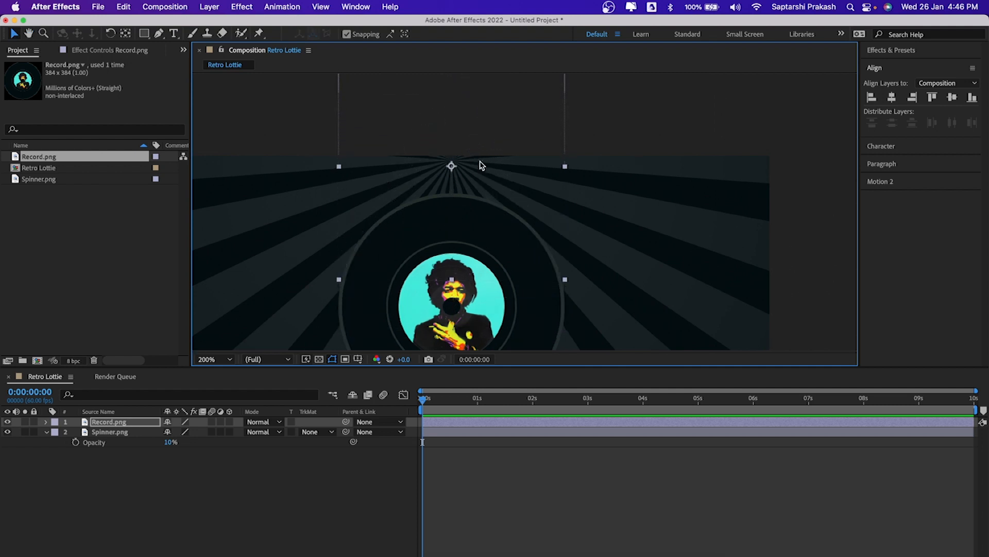
left_click_drag(472, 268, 473, 264)
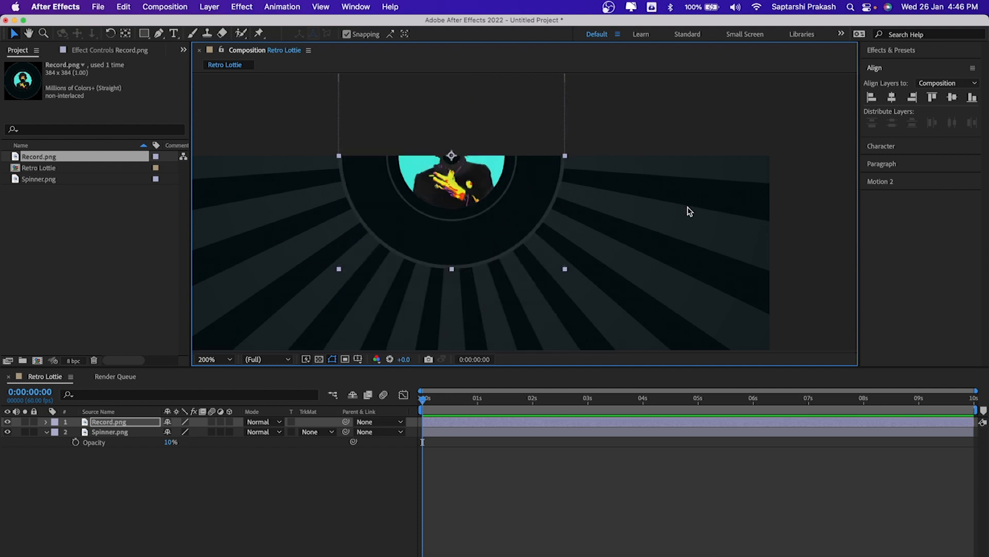
Step: Examine how the record and the spinner's rays sit together at the top edge and across the whole composition
key("super+Down")
key("comma")
key("comma")
key("comma")
key("comma")
key("h")
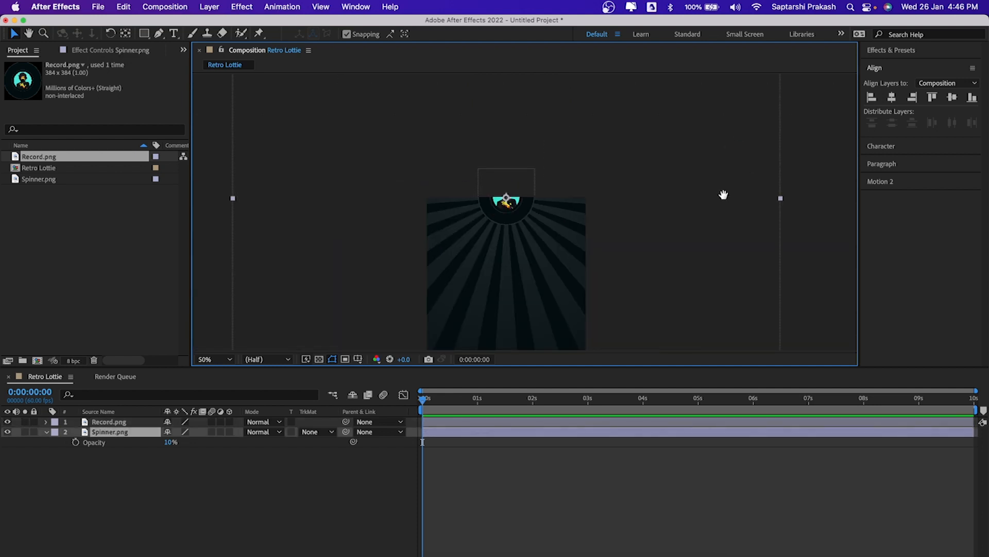
left_click_drag(721, 195, 665, 130)
left_click_drag(758, 172, 713, 174)
left_click(718, 181)
key("comma")
key("space")
left_click(537, 516)
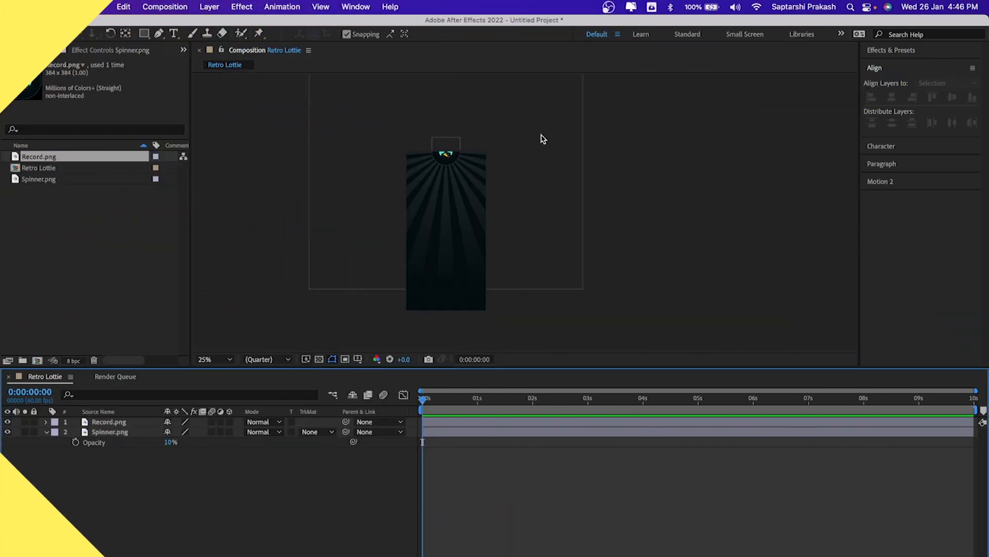
key("period")
left_click_drag(539, 135, 577, 174)
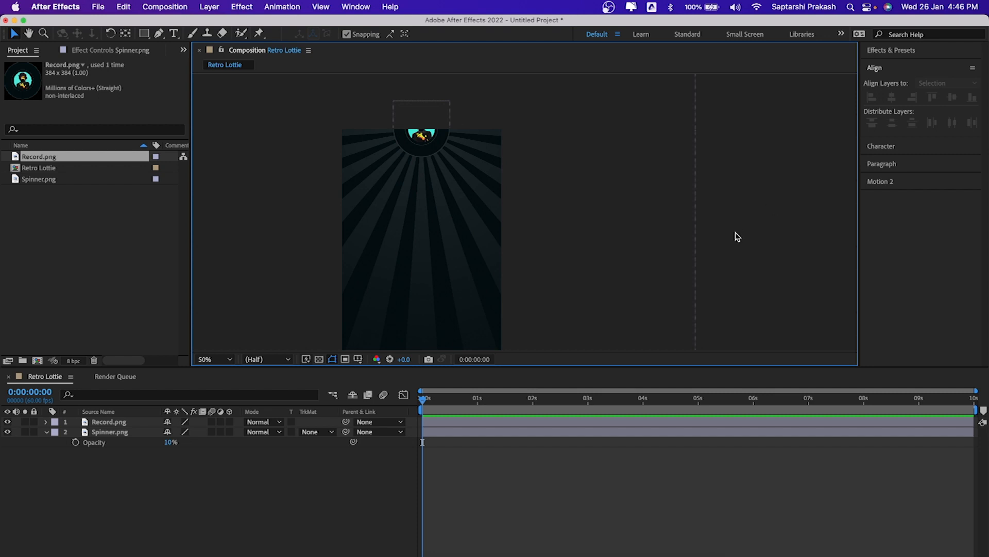
Step: Lock the Record.png layer in the Retro Lottie timeline
left_click(246, 233)
left_click(113, 257)
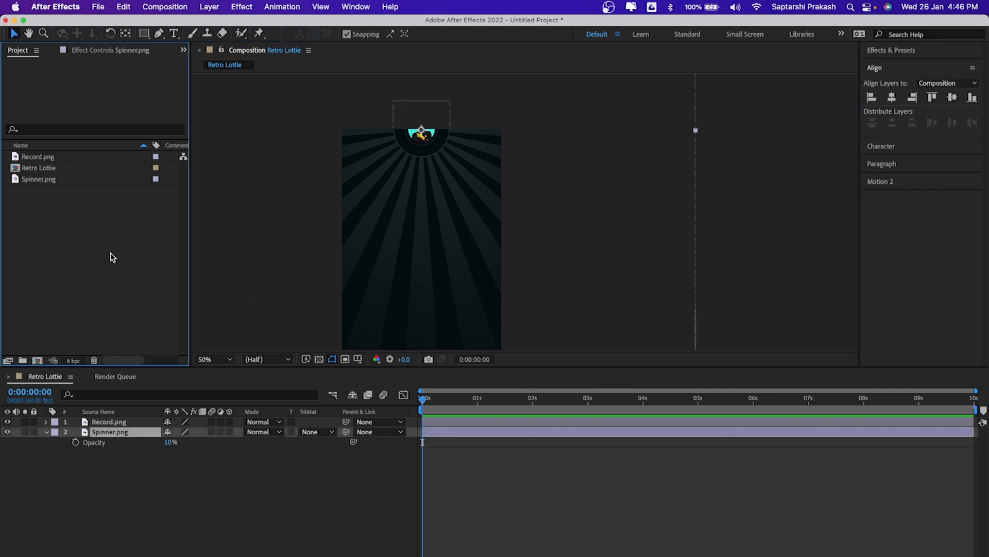
left_click(335, 539)
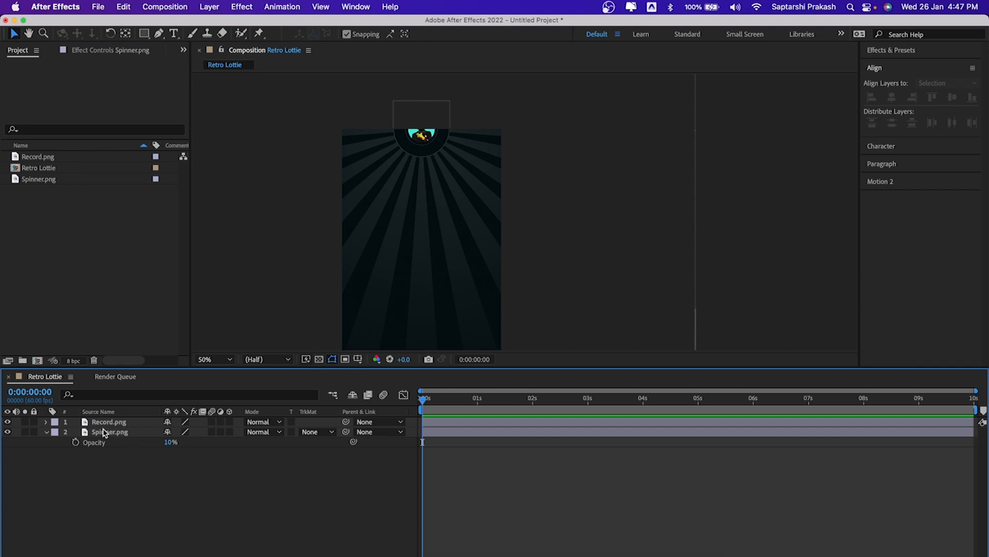
left_click(127, 434)
left_click(124, 468)
left_click(124, 422)
left_click(124, 492)
left_click(121, 432)
left_click(115, 422)
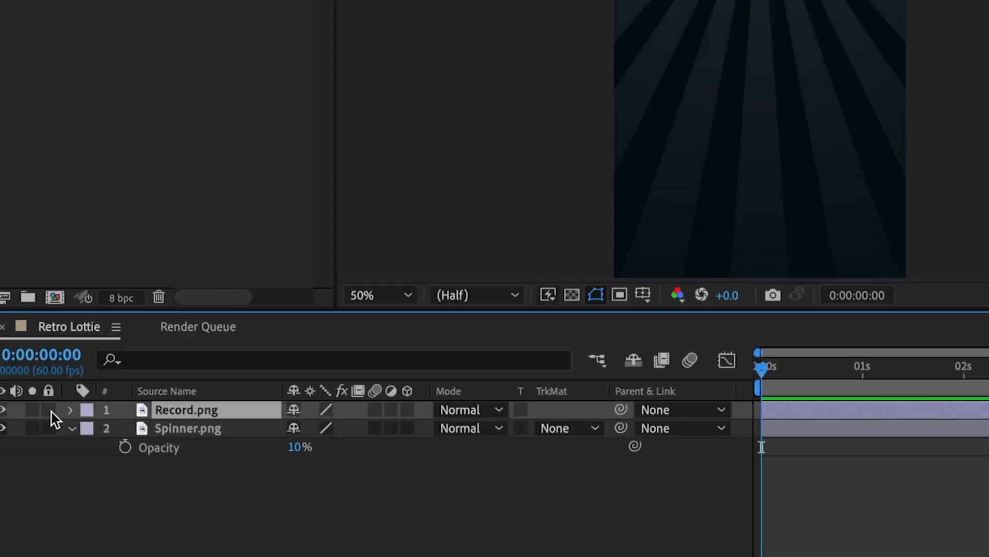
left_click(33, 422)
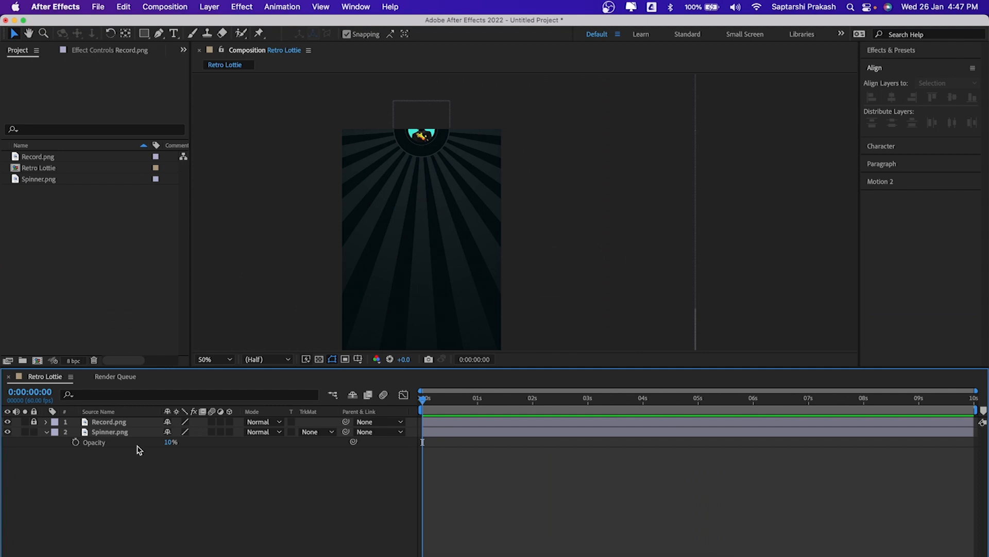
Step: Examine the full extent of the Spinner.png layer's bounds around the composition
left_click(101, 435)
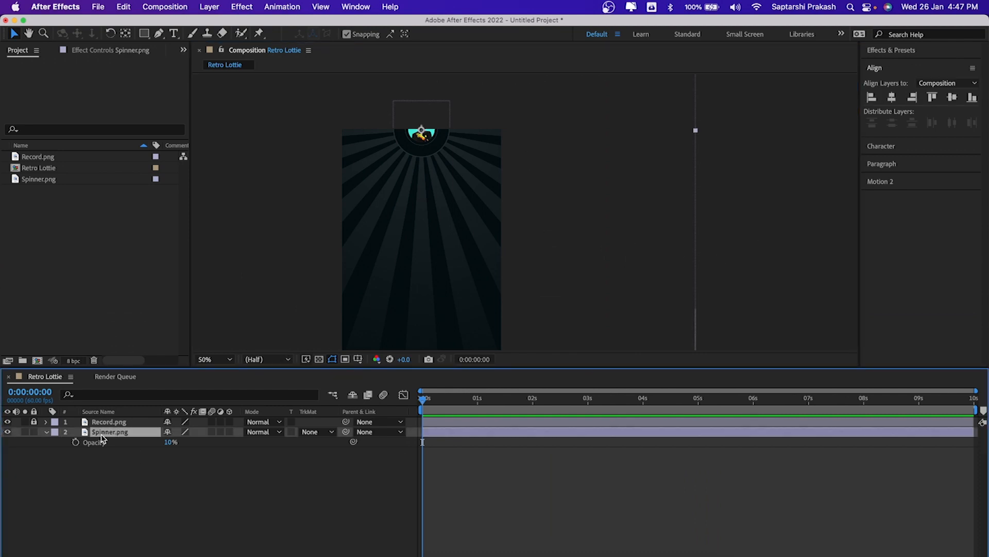
key("comma")
key("comma")
key("comma")
key("comma")
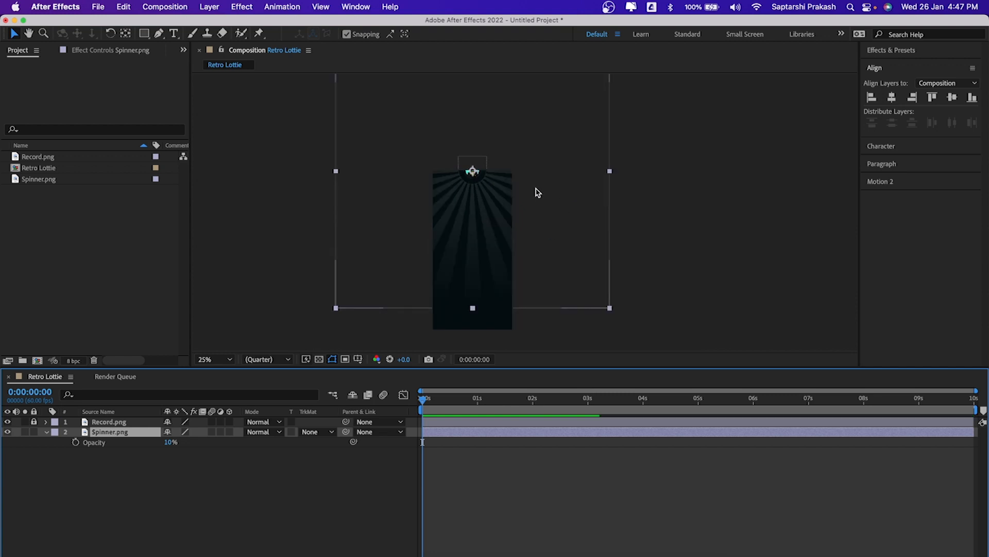
key("h")
scroll(596, 175, "up", 2)
key("v")
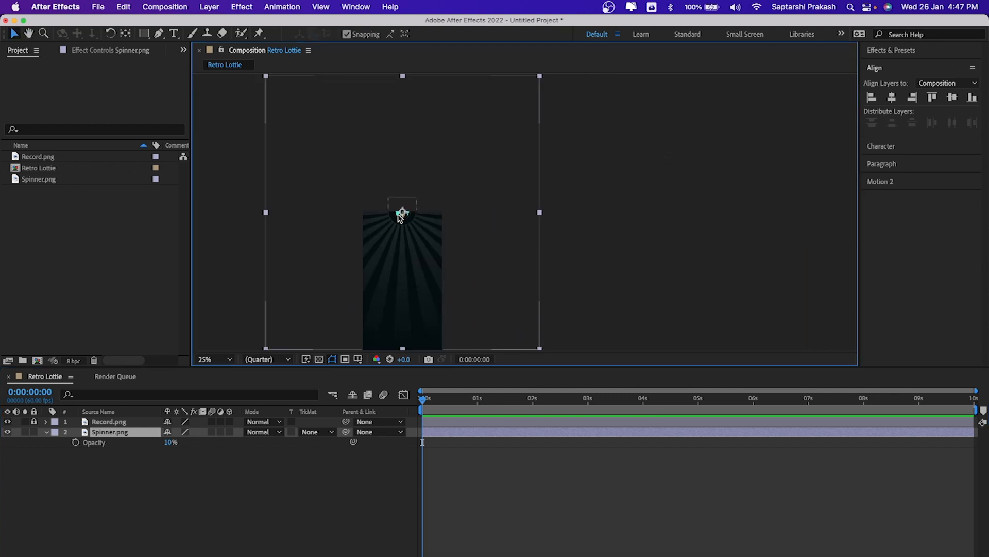
key("space")
left_click_drag(684, 178, 701, 146)
Step: Reveal the Rotation property of the Spinner.png layer and start keyframing it at 0:00:00:00
left_click(110, 438)
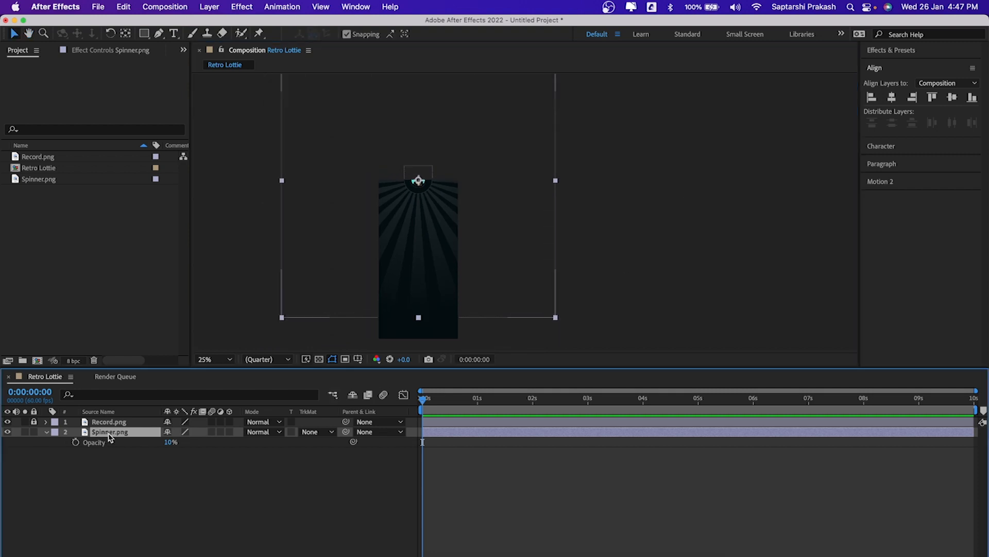
left_click(127, 453)
left_click(118, 432)
left_click(114, 503)
left_click(114, 432)
key("r")
left_click(76, 442)
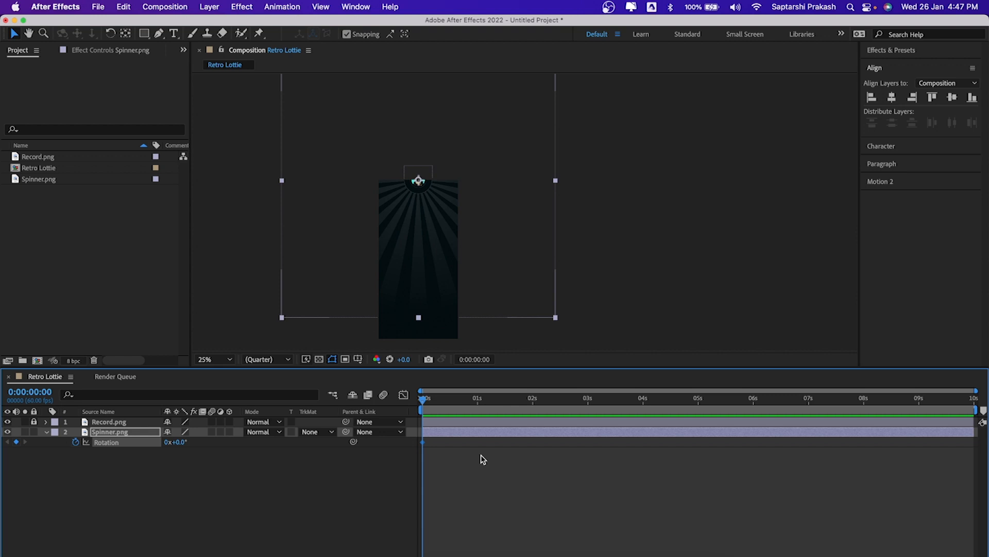
Step: Add a second Rotation keyframe to Spinner.png at 0:00:01:00 and scrub between the two keyframes
left_click(478, 400)
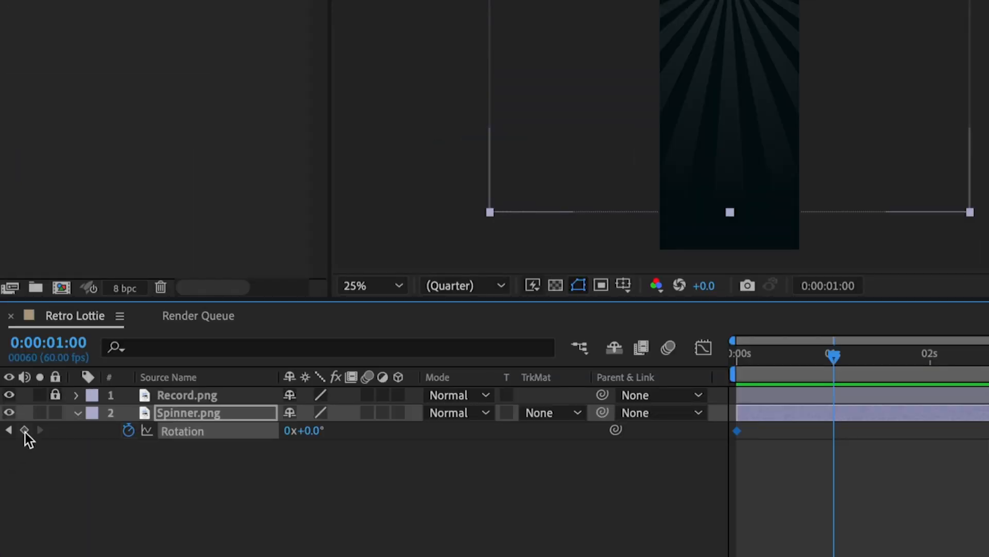
left_click(25, 432)
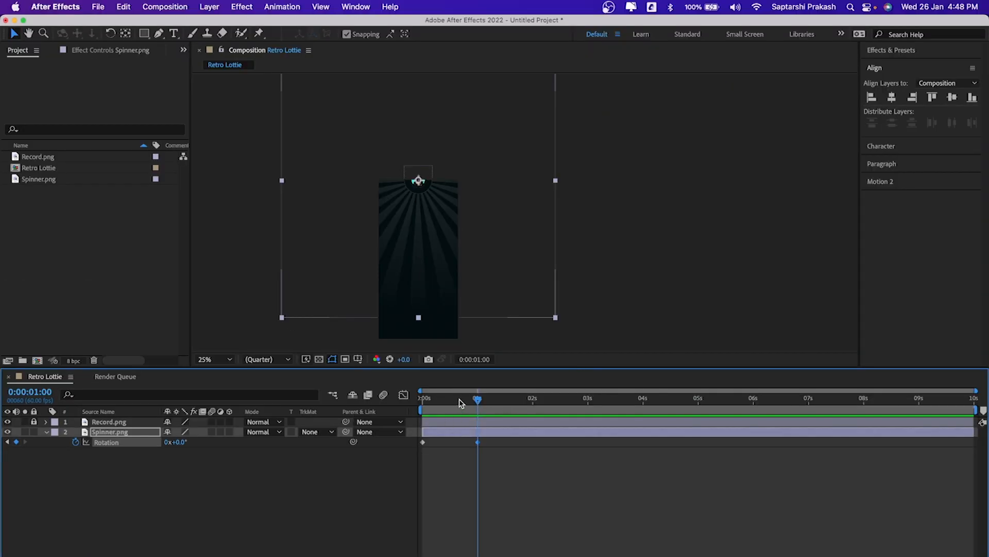
left_click_drag(460, 402, 422, 400)
left_click_drag(434, 401, 478, 402)
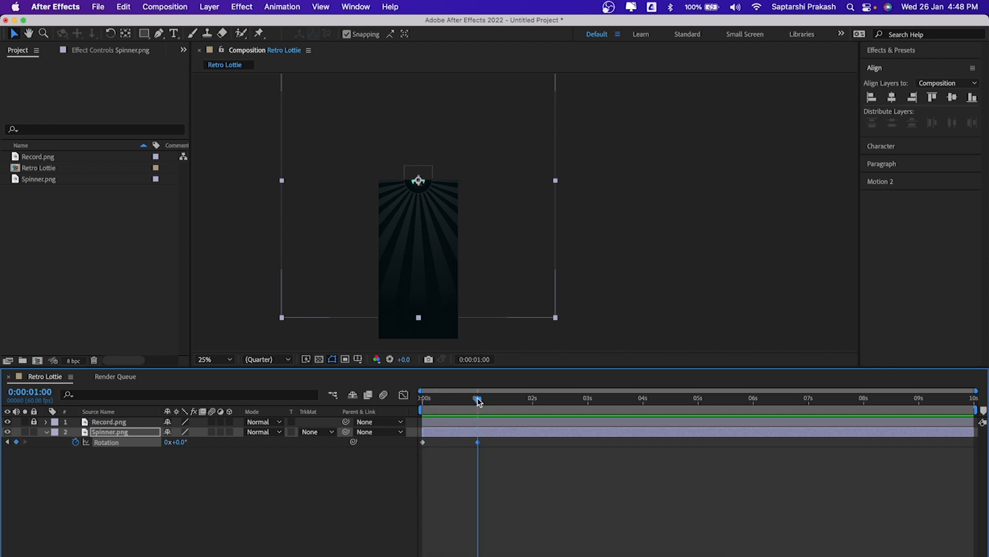
Step: Set Spinner.png's Rotation at the 1-second keyframe to one full revolution, 1x+0.0°
left_click(178, 443)
left_click(186, 460)
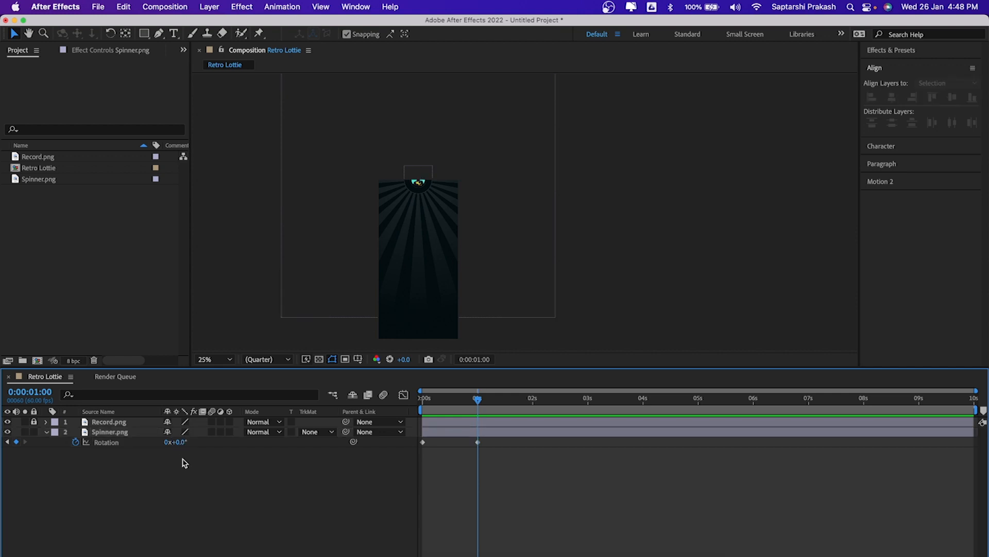
left_click(166, 442)
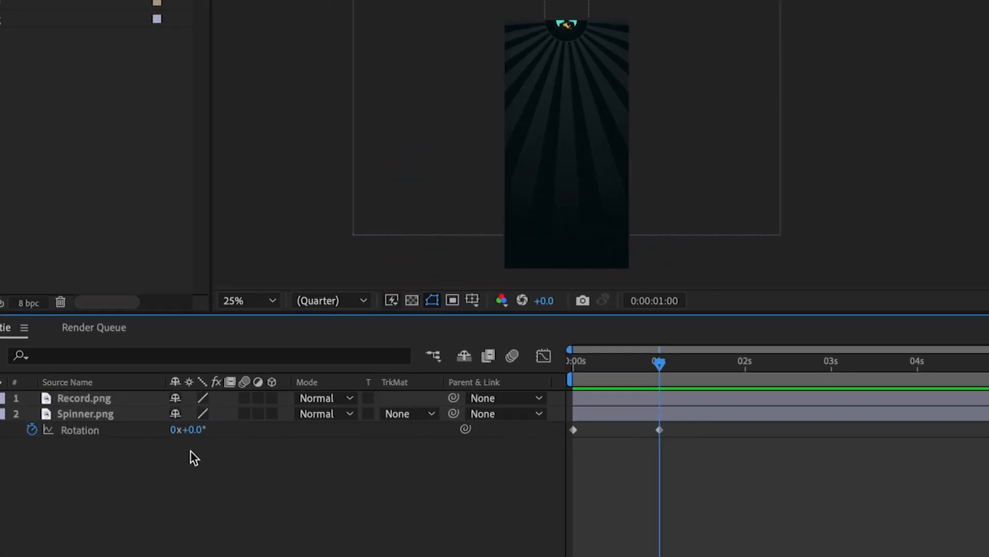
left_click(175, 430)
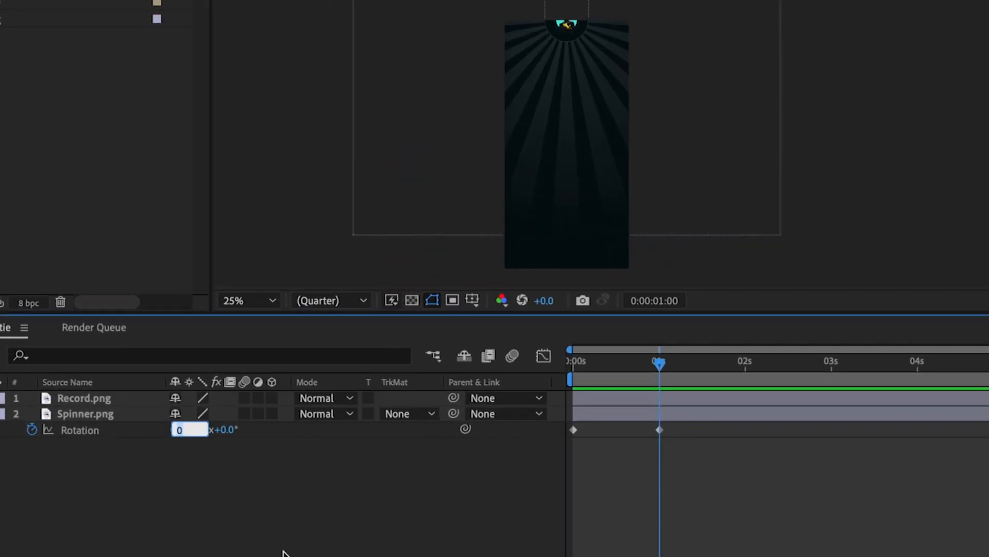
type("1")
key("Return")
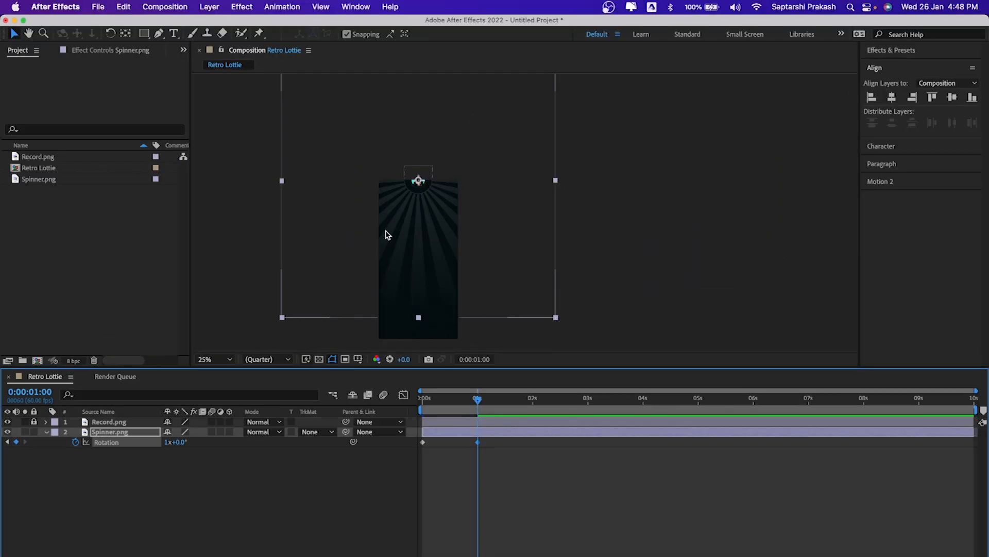
Step: Check both Spinner.png rotation keyframes and scrub through the first second of the animation
left_click(535, 335)
mouse_move(477, 398)
left_mouse_down()
mouse_move(405, 399)
mouse_move(480, 402)
left_mouse_up()
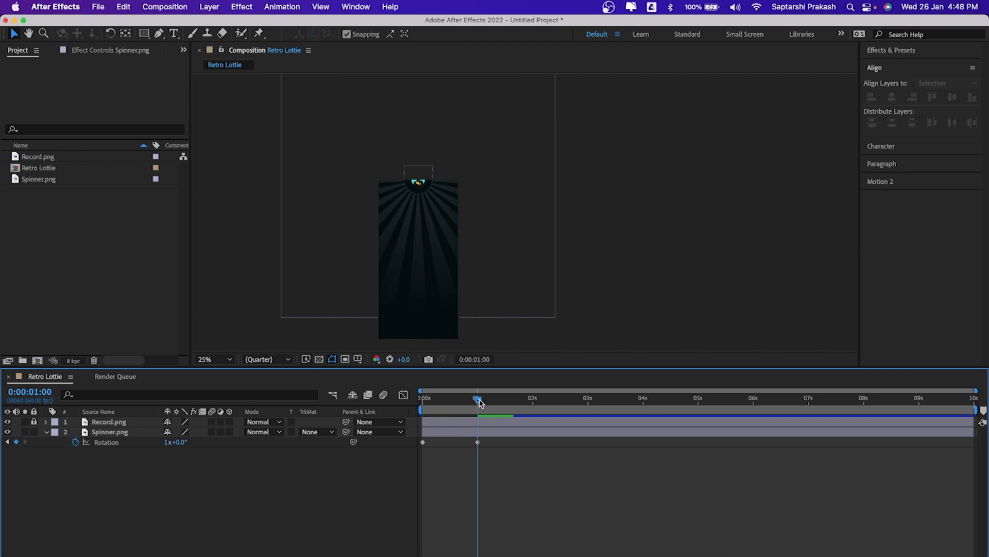
left_click_drag(490, 439, 407, 459)
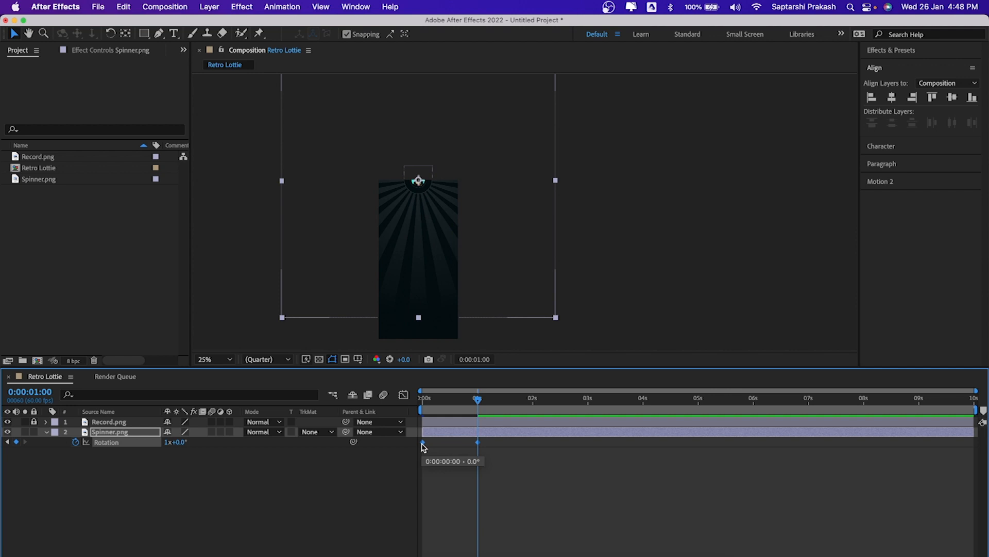
left_click(512, 481)
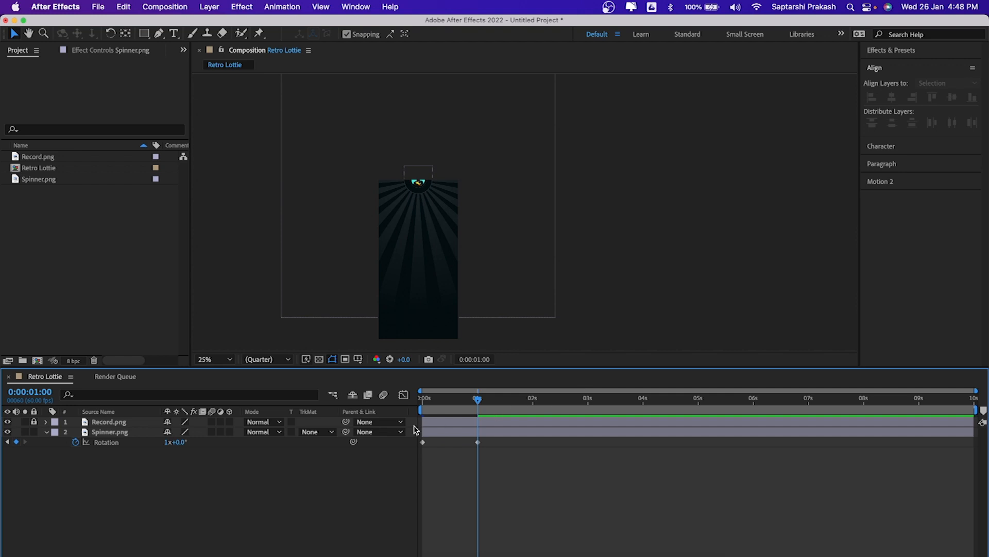
mouse_move(475, 395)
left_mouse_down()
mouse_move(420, 397)
mouse_move(477, 399)
left_mouse_up()
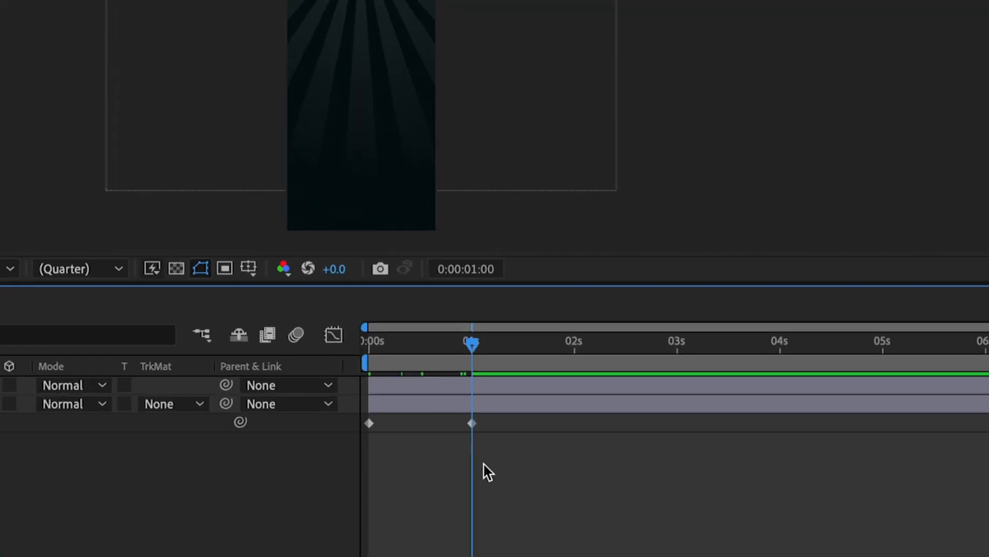
mouse_move(476, 390)
left_mouse_down()
mouse_move(451, 389)
mouse_move(462, 390)
left_mouse_up()
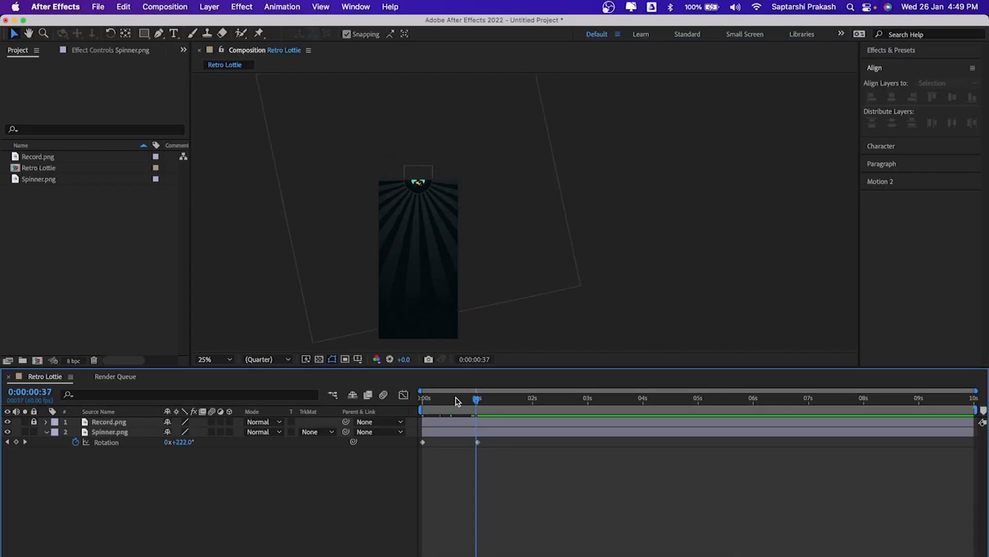
Step: End the work area at 0:00:01:00 and preview the one-second spinner loop
left_click(480, 400)
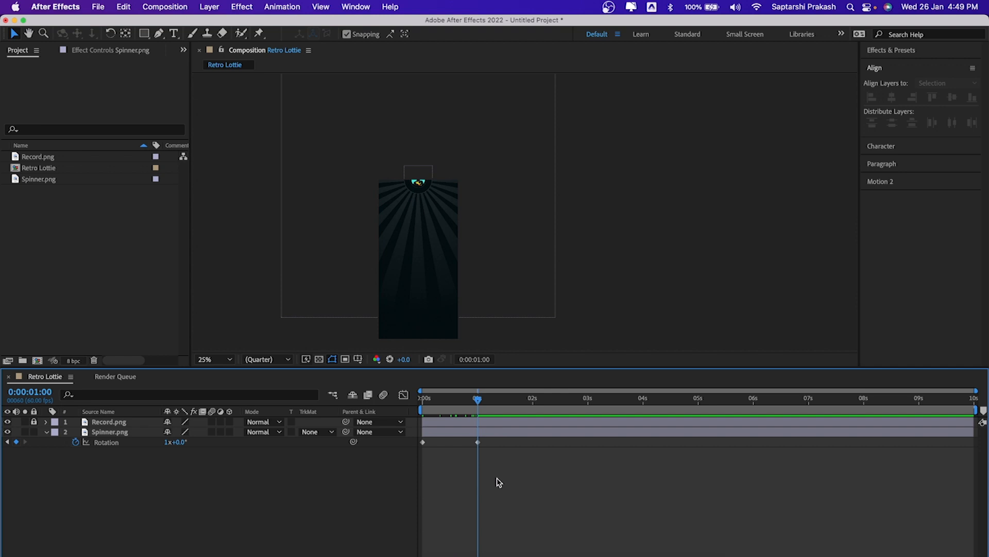
key("n")
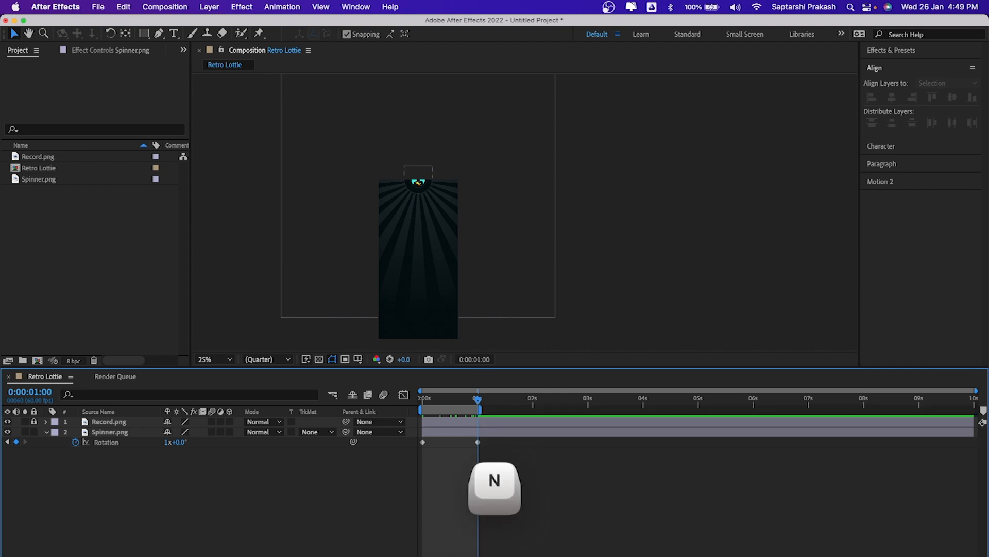
key("space")
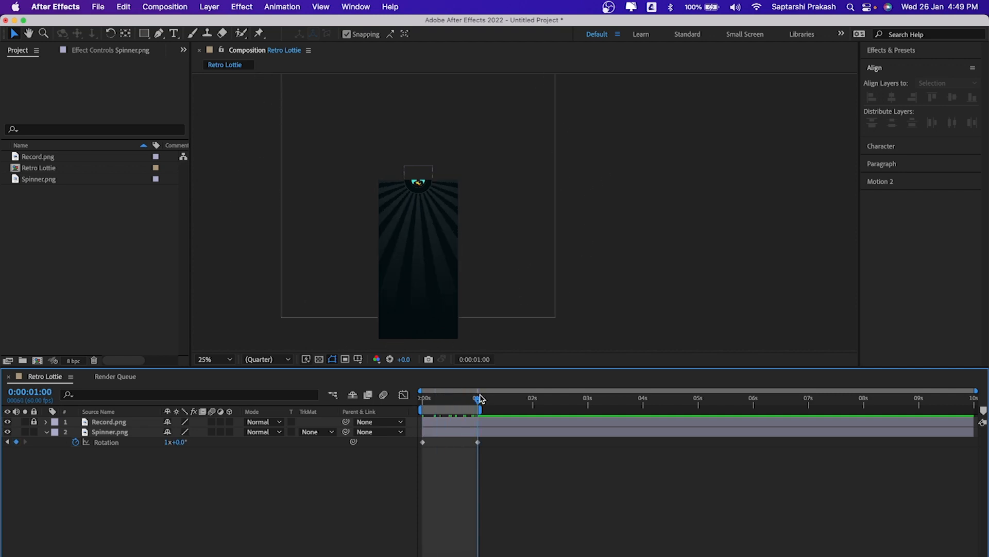
key("space")
Step: Unlock the Record.png layer and lock the Spinner.png layer
left_click(118, 425)
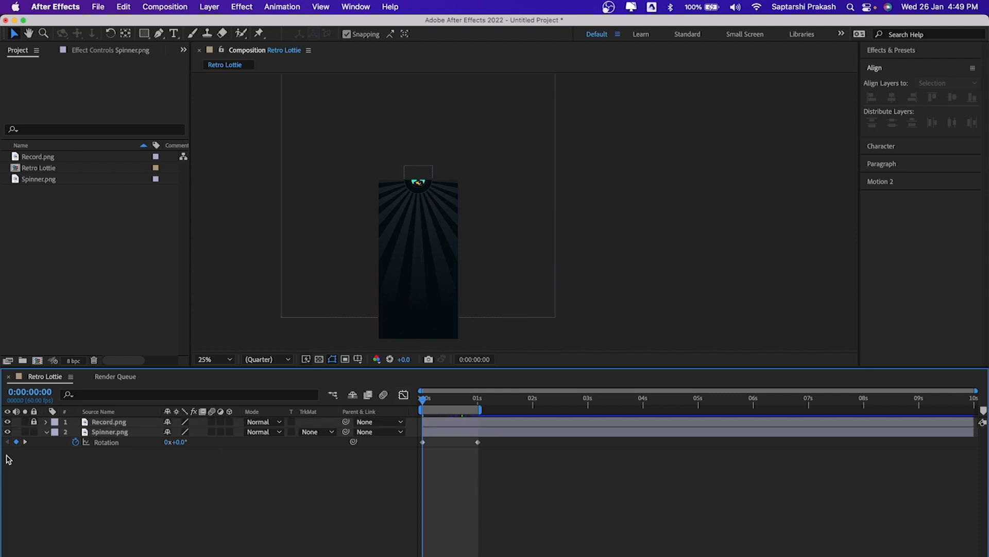
left_click(34, 421)
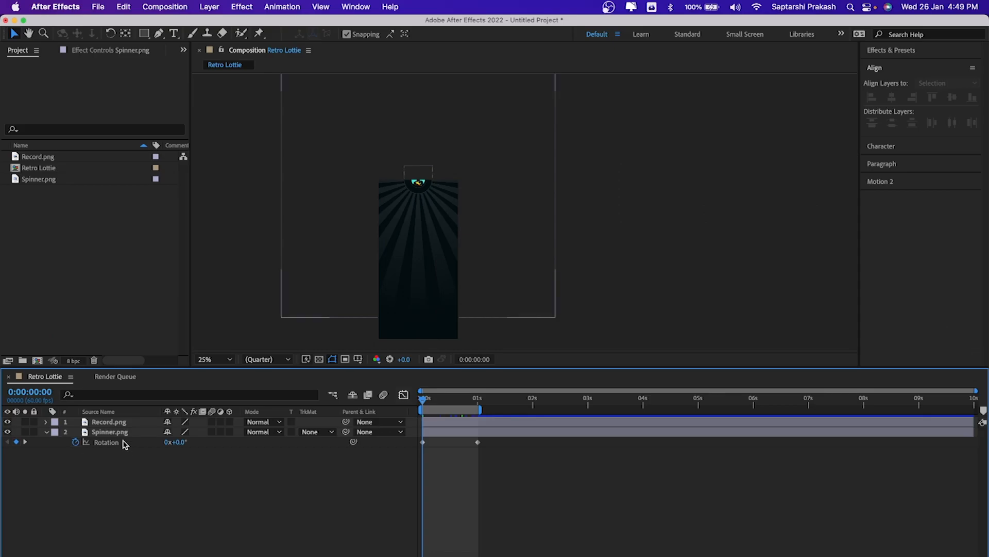
left_click(107, 433)
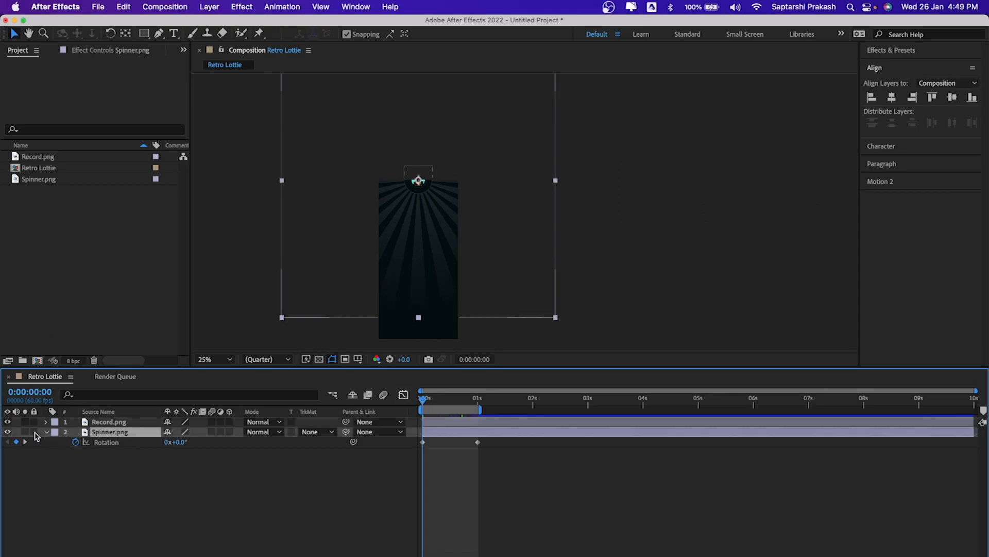
left_click(34, 431)
Step: Reveal the Rotation property of the Record.png layer and start keyframing it at 0:00:00:00
left_click(557, 303)
key("period")
key("comma")
left_click_drag(645, 241, 670, 225)
key("period")
left_click_drag(679, 187, 708, 217)
key("v")
left_click(113, 422)
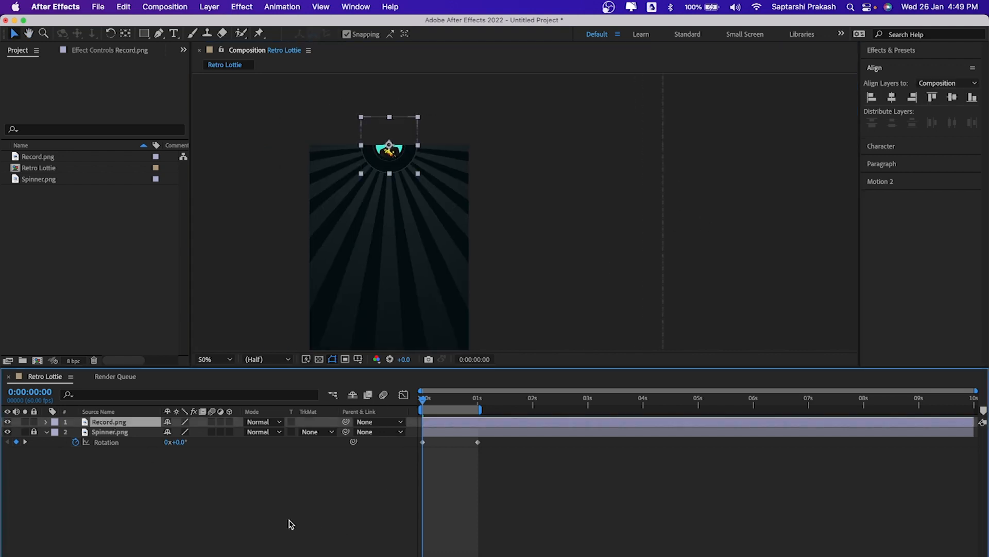
key("r")
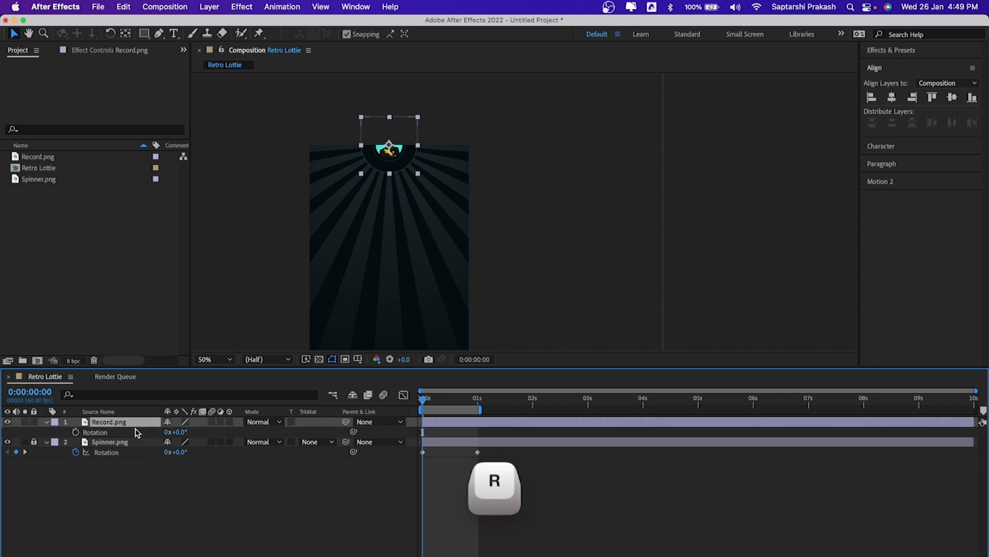
left_click(75, 433)
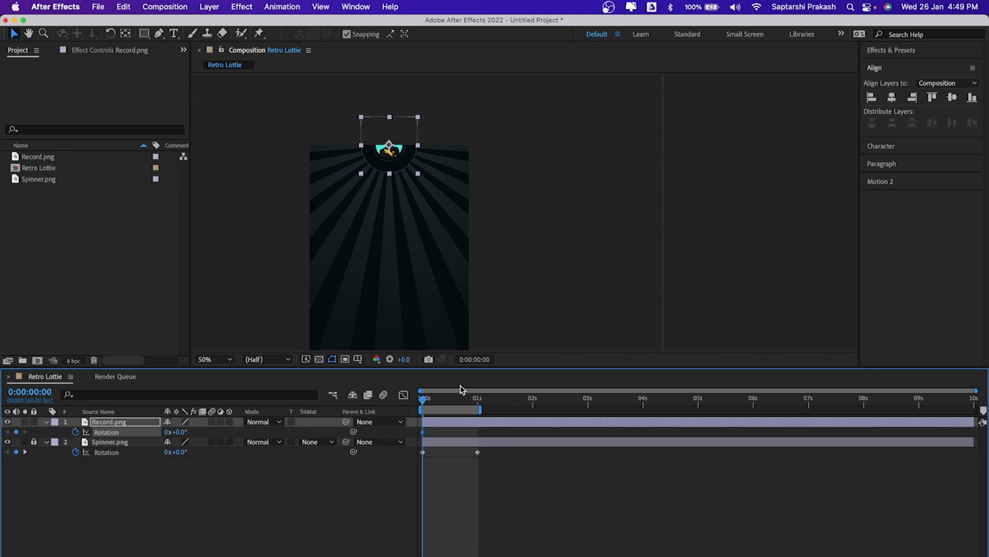
Step: Add a Rotation keyframe to Record.png at 0:00:01:00 with a value of -1x+0.0°
left_click_drag(422, 403, 478, 400)
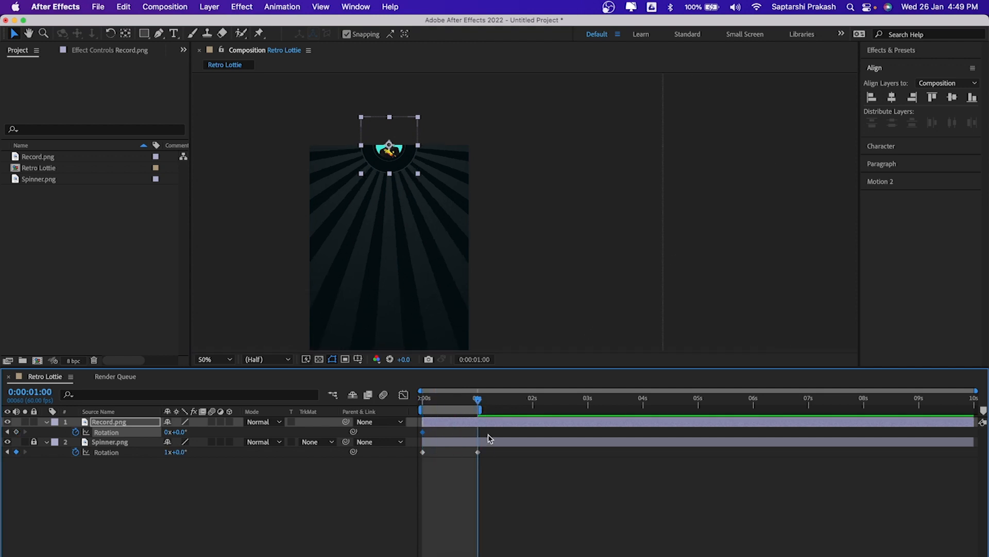
left_click(16, 432)
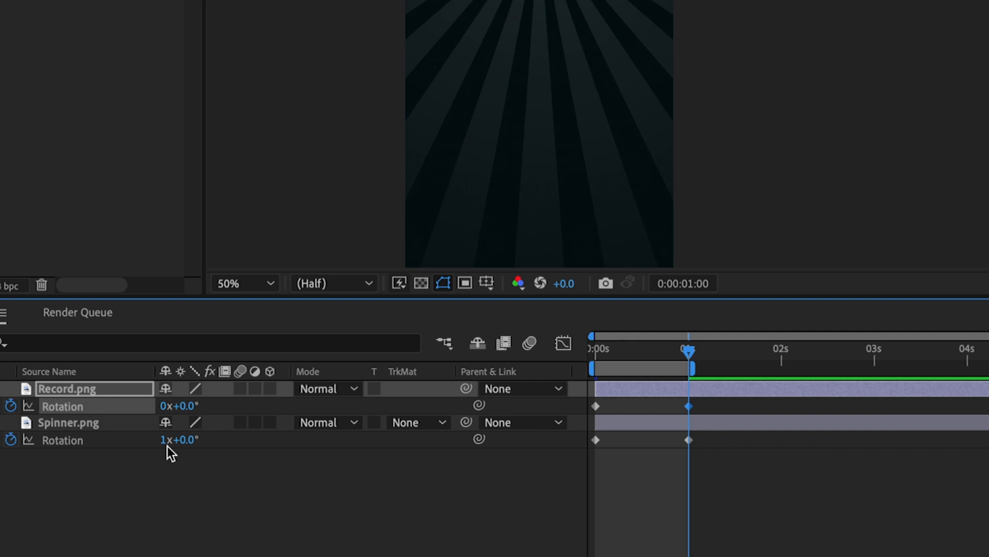
left_click(106, 387)
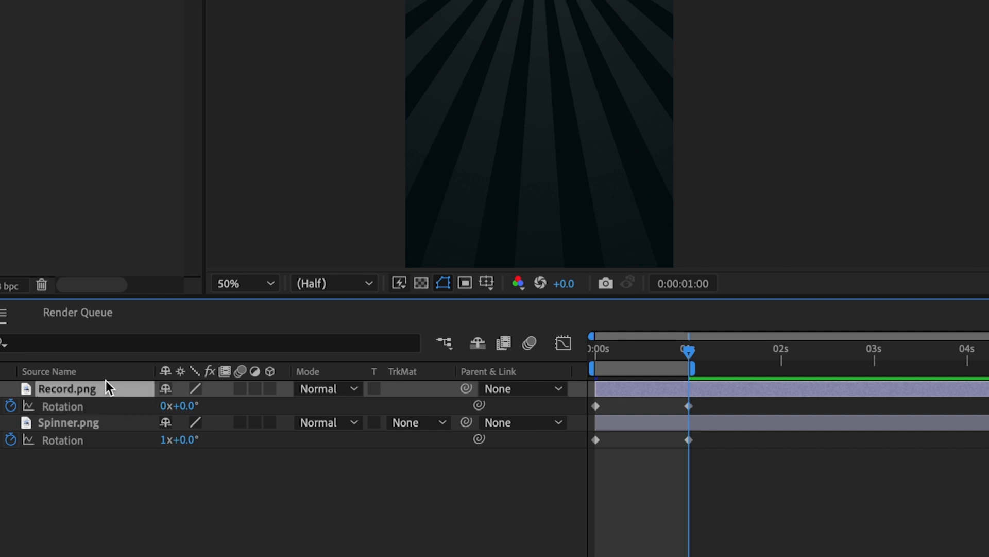
left_click(170, 405)
type("-1")
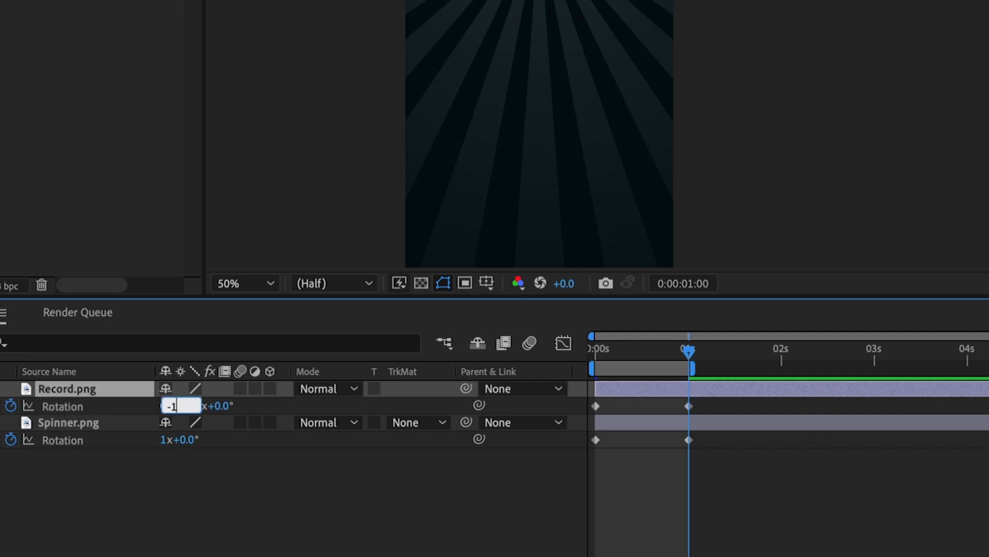
key("Return")
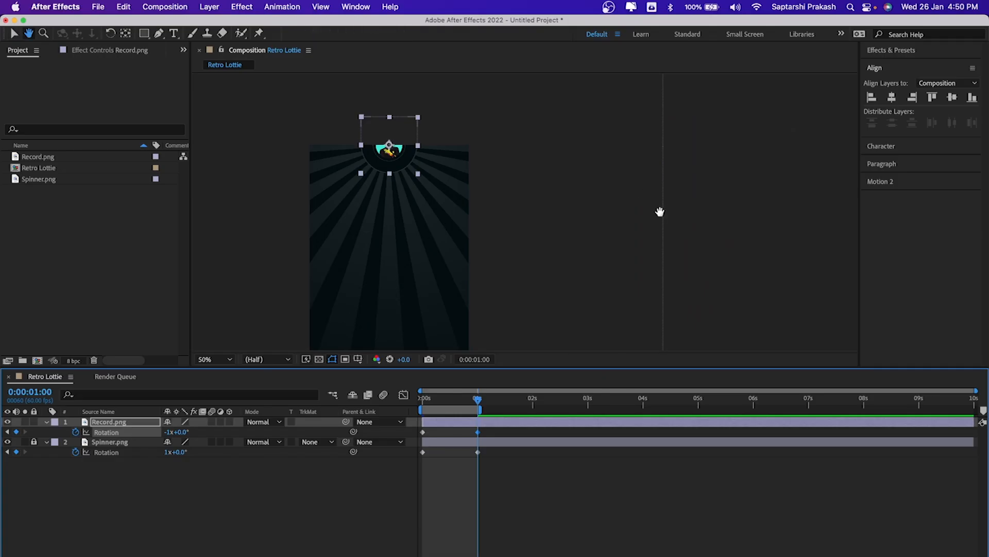
Step: Scrub through the first second to review the counter-rotating record and spinner, then return to the start
left_click_drag(660, 212, 676, 196)
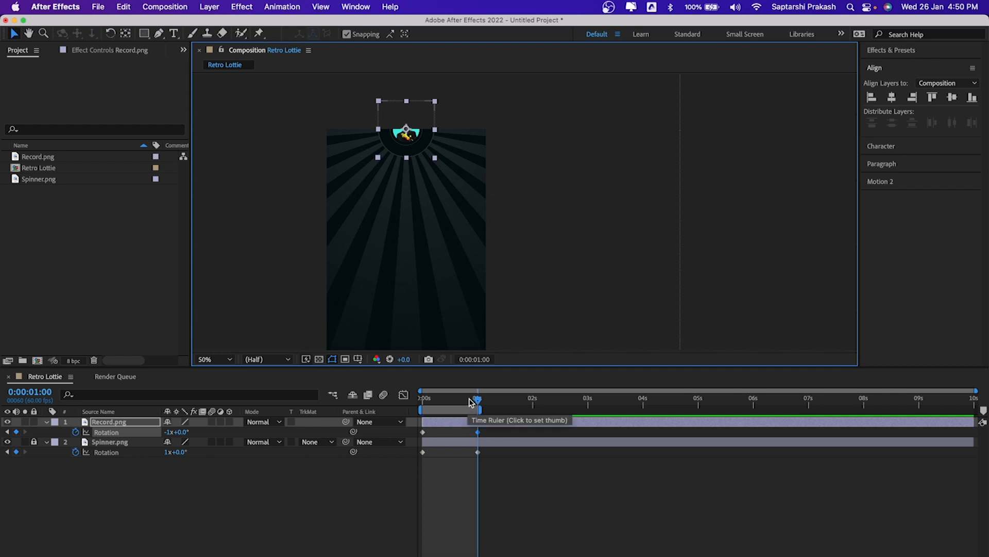
left_click(542, 415)
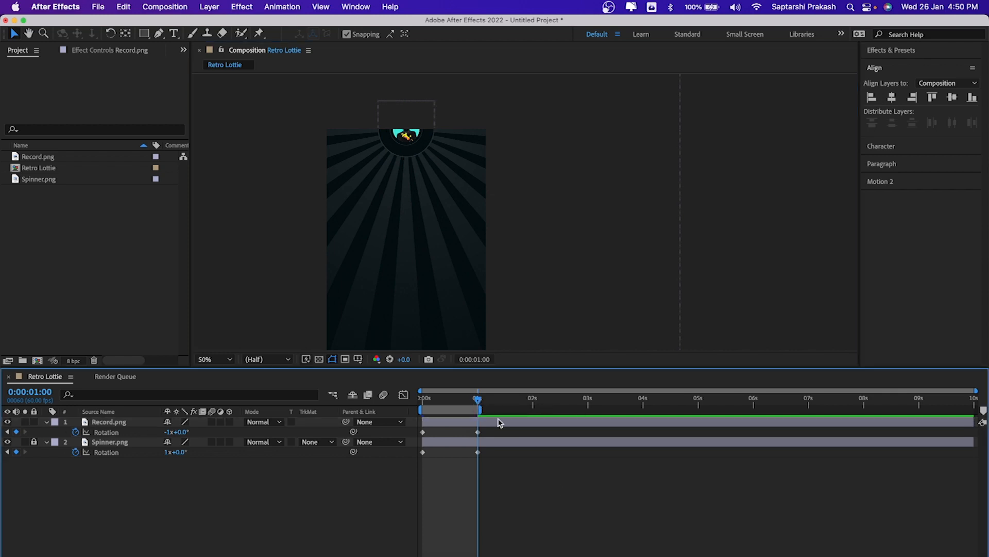
left_click(473, 399)
left_click_drag(473, 400, 437, 400)
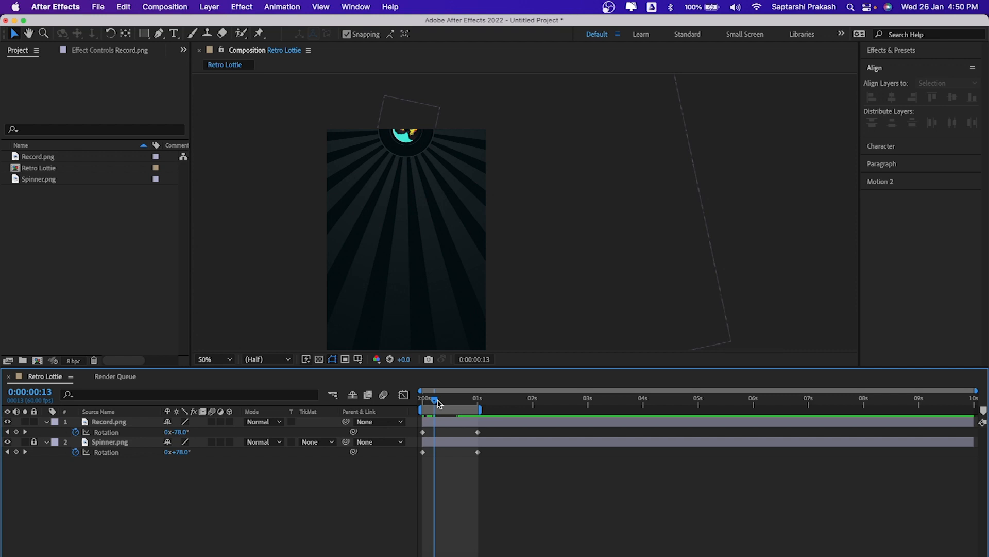
left_click_drag(437, 401, 458, 401)
left_click(424, 402)
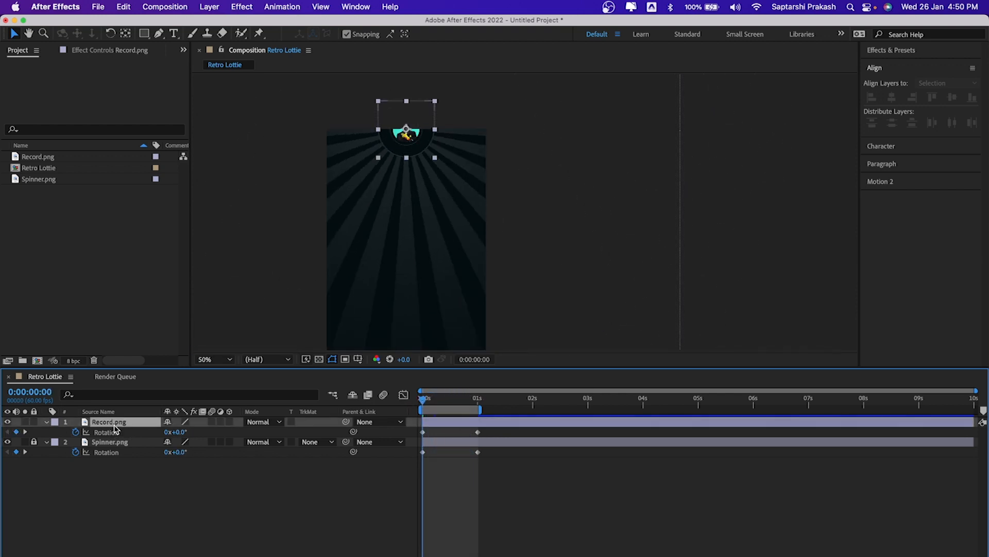
left_click(114, 422)
left_click(115, 443)
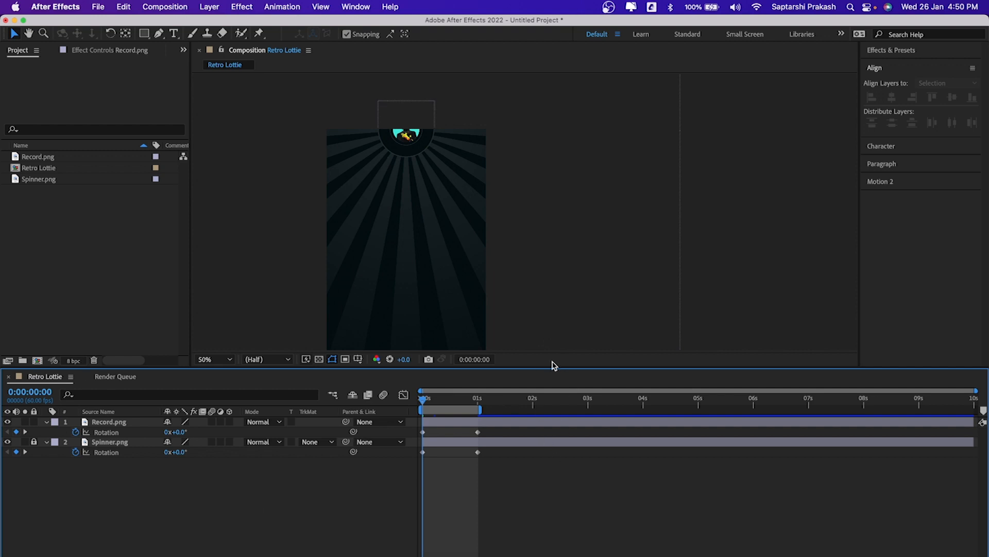
left_click_drag(546, 366, 554, 327)
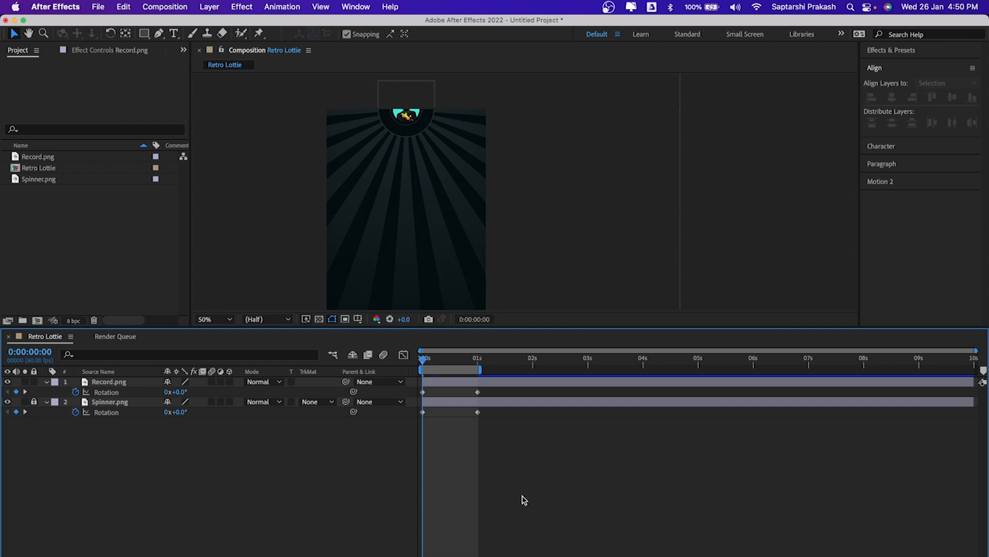
left_click(293, 150)
left_click(348, 465)
Step: Open the LottieFiles extension, render the Retro Lottie composition and check its preview
left_click(355, 7)
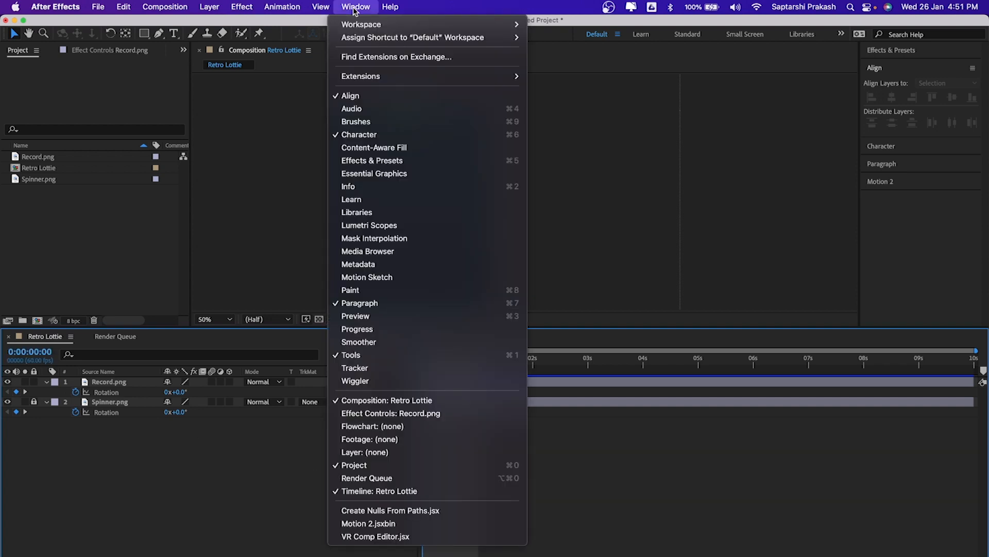
mouse_move(365, 77)
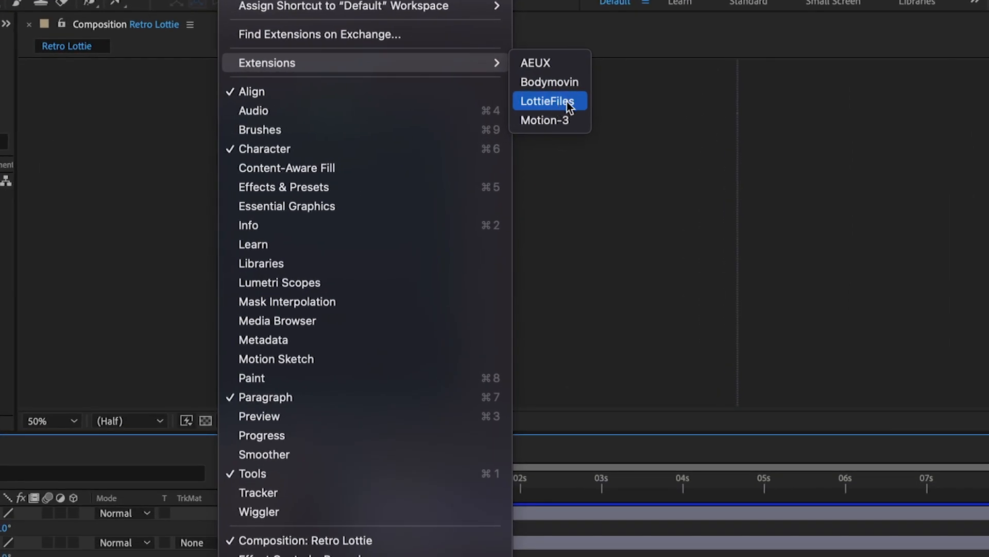
left_click(567, 101)
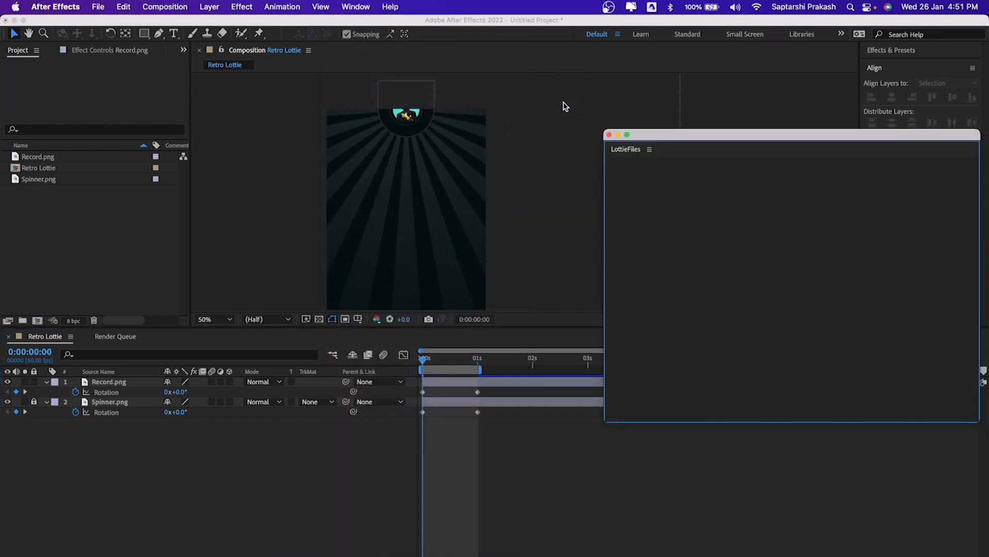
left_click_drag(680, 143, 604, 82)
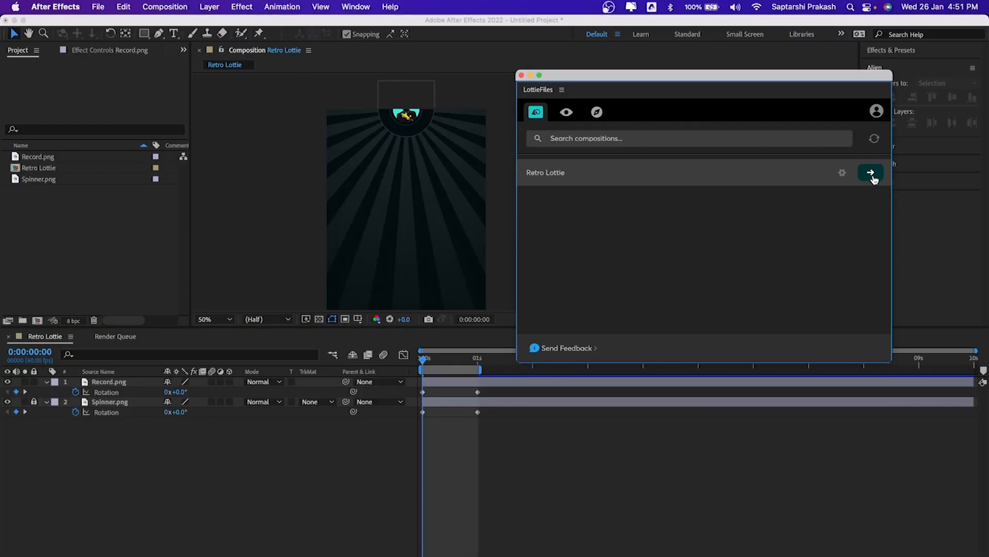
left_click(872, 175)
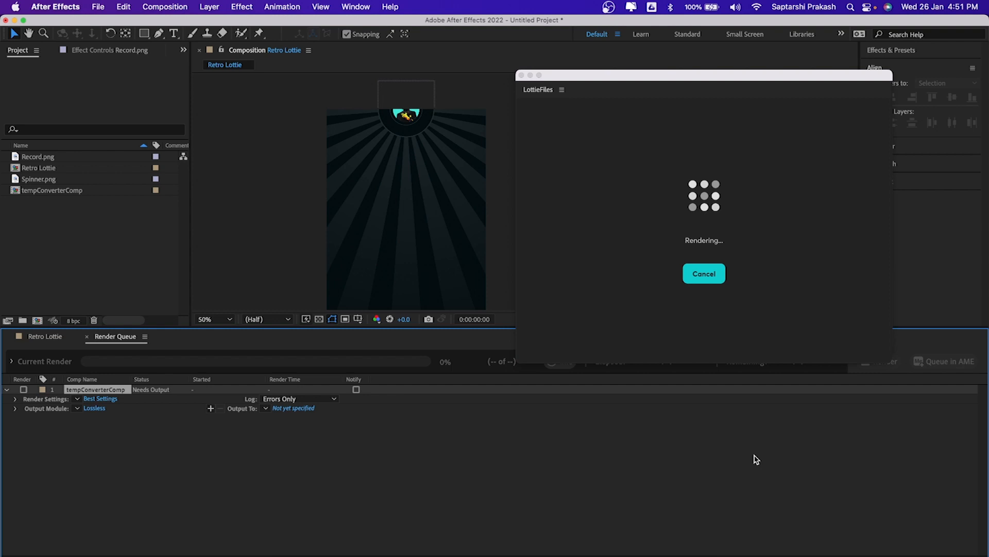
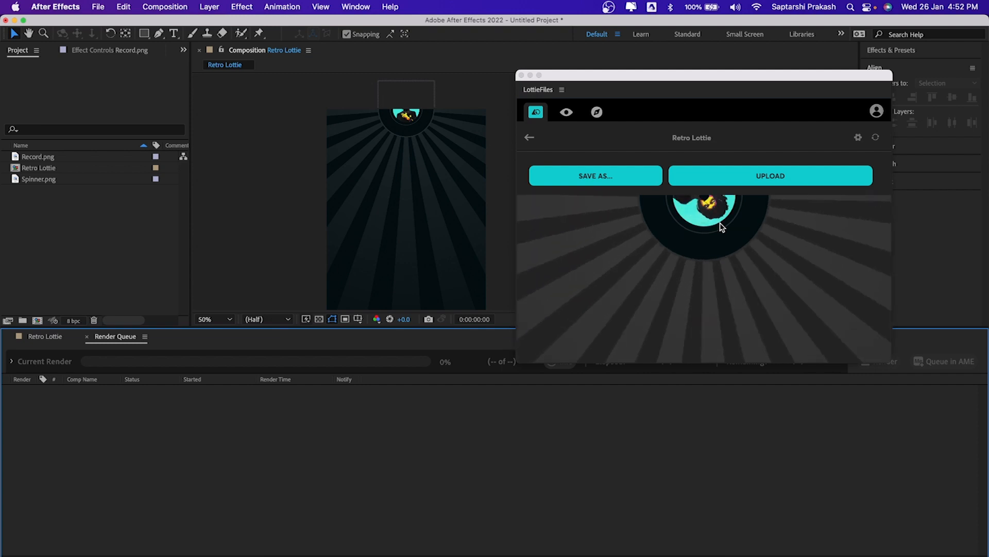
scroll(698, 257, "down", 2)
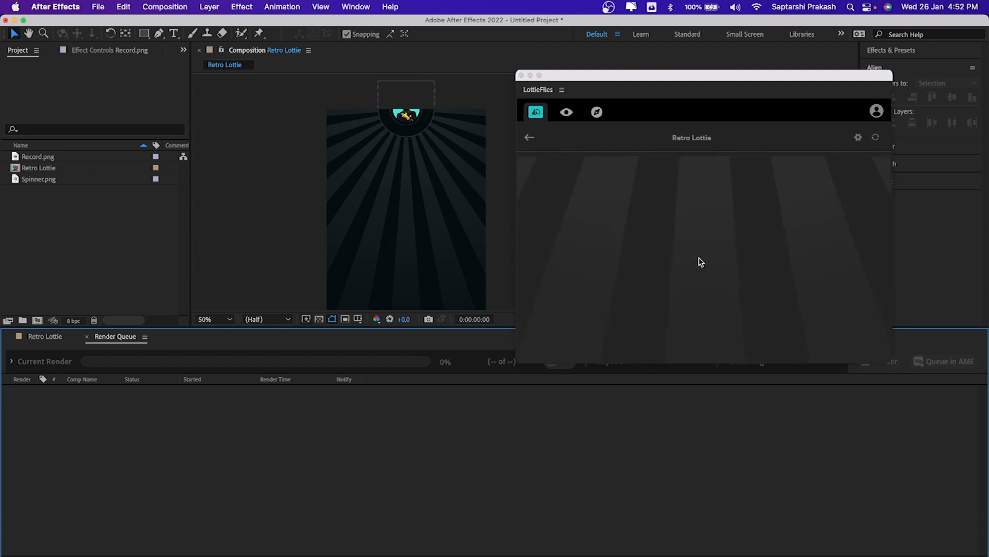
scroll(698, 261, "up", 2)
Step: Save the rendered animation in Lottie JSON format as Retro Lottie.json in the Webflow Assets folder
left_click(601, 176)
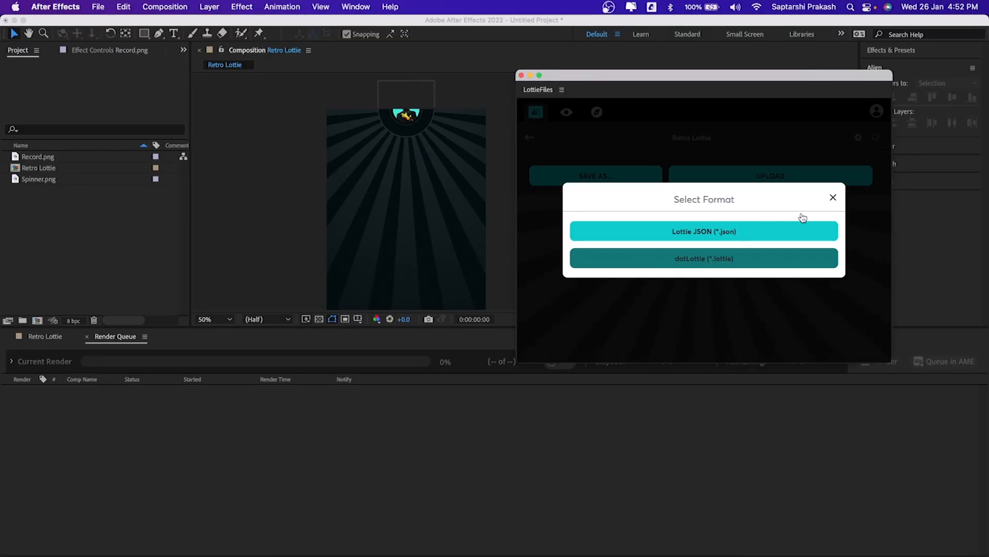
left_click(735, 236)
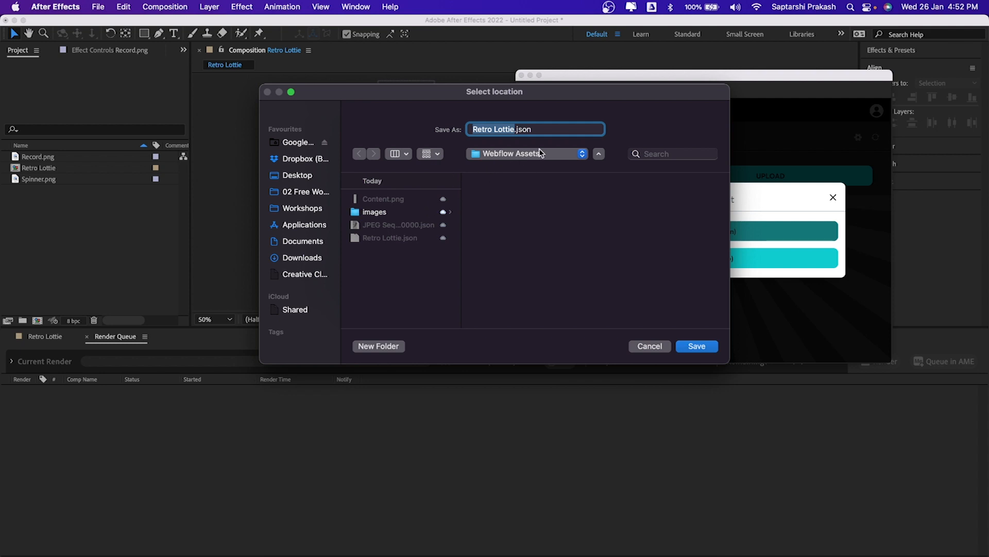
left_click(509, 153)
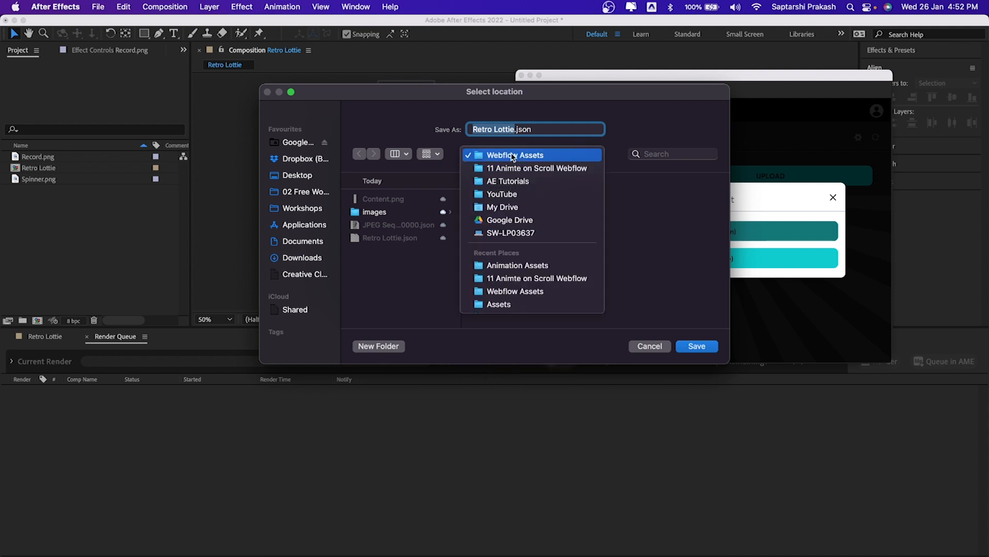
left_click(510, 154)
left_click(394, 261)
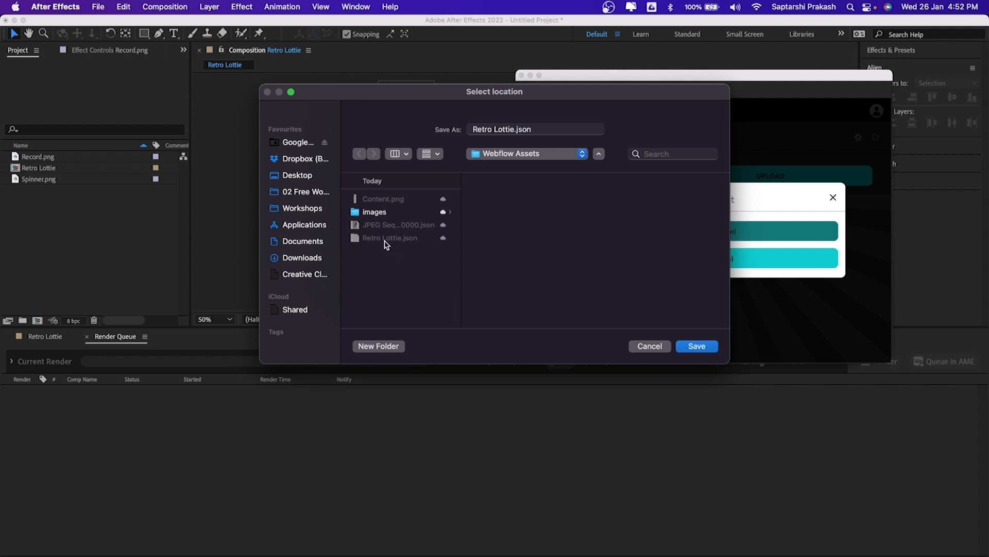
left_click(692, 344)
left_click(526, 283)
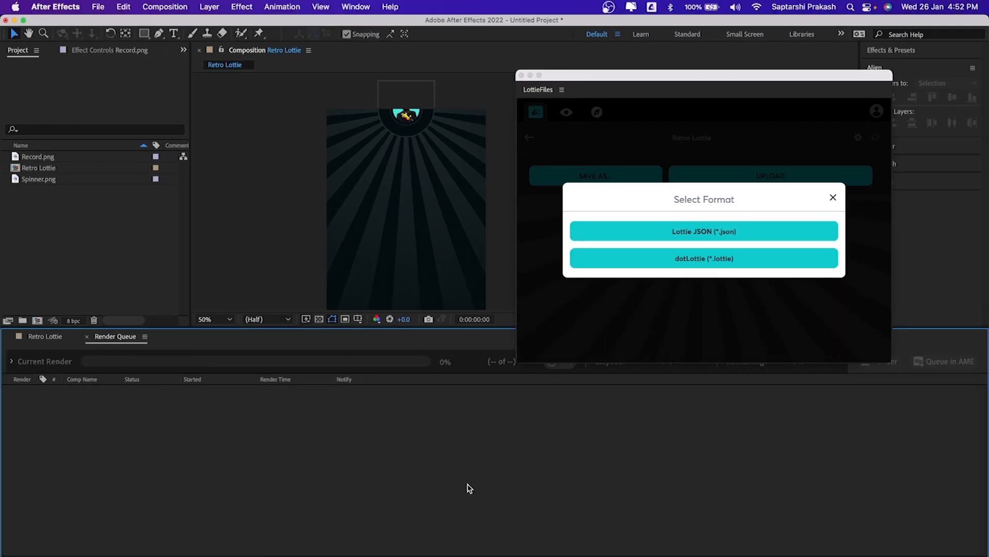
Step: Dismiss the format dialog, close the LottieFiles extension and quit After Effects to continue in Chrome
left_click(535, 308)
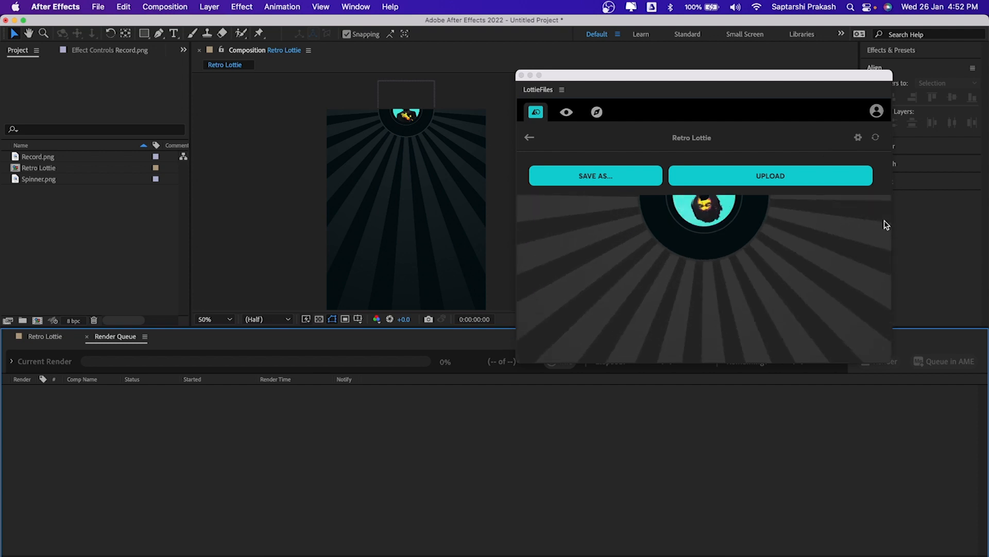
left_click(554, 77)
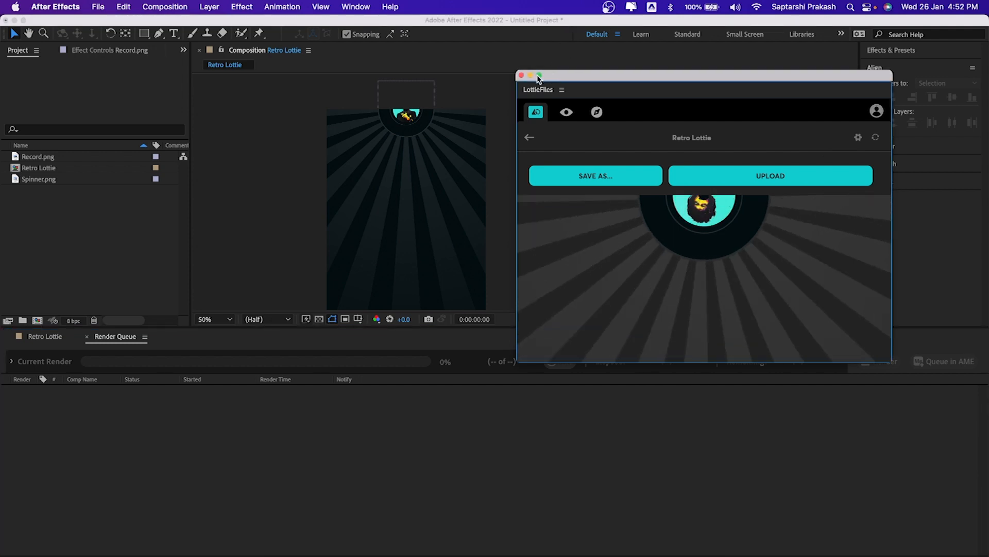
left_click(522, 75)
left_click(581, 160)
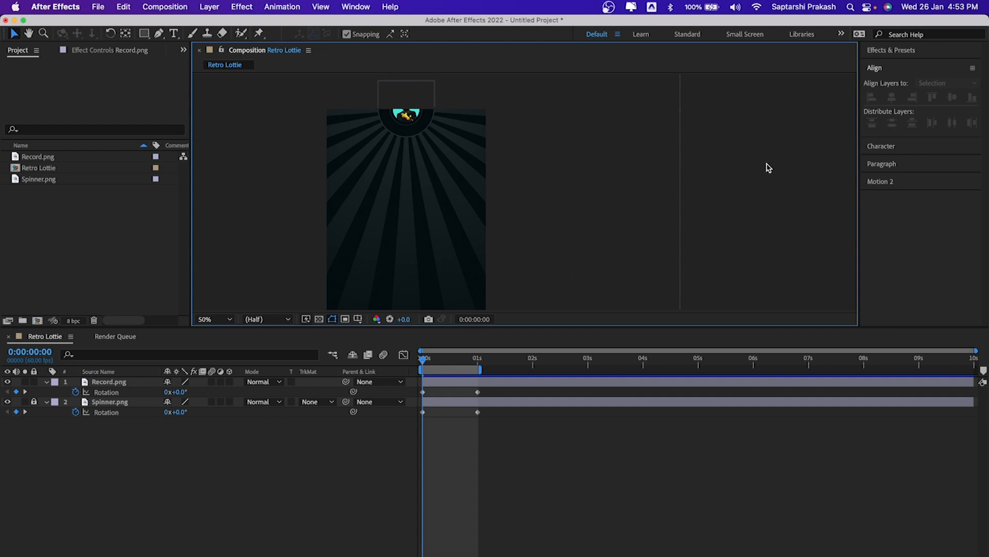
key("super+q")
left_click(462, 314)
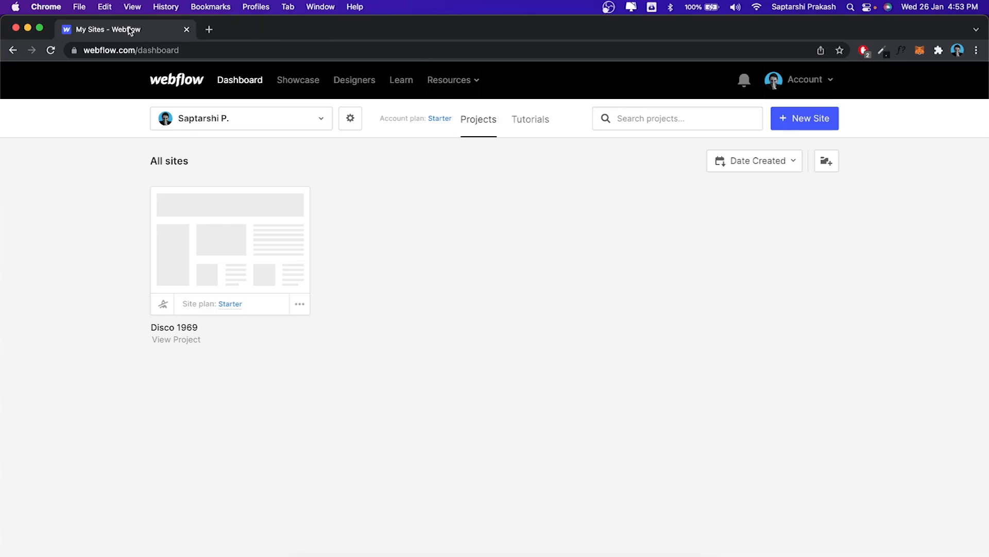
Step: Open webflow.com in an incognito window to look at the login page's Google sign-in, then close the sign-in window
key("super+shift+n")
type("webflow.co")
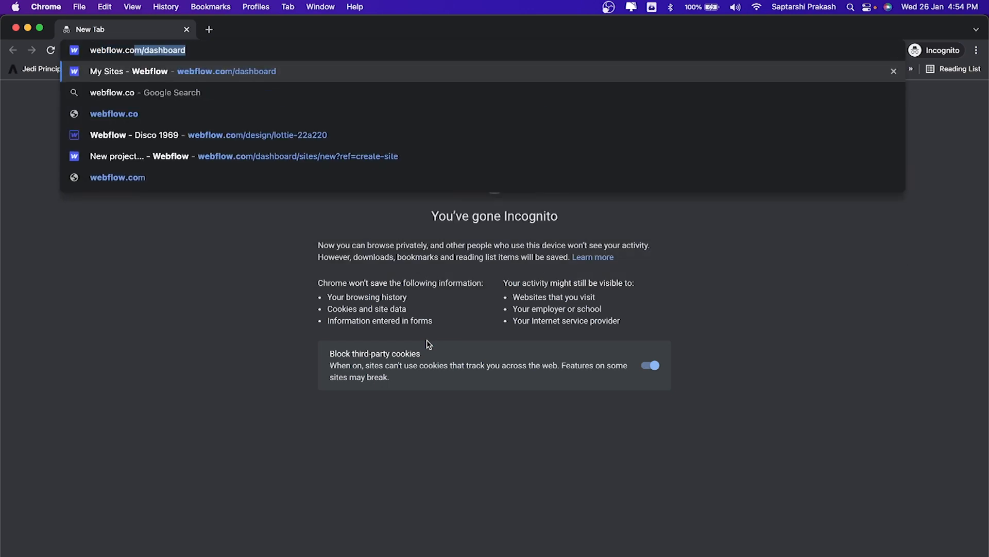
key("Return")
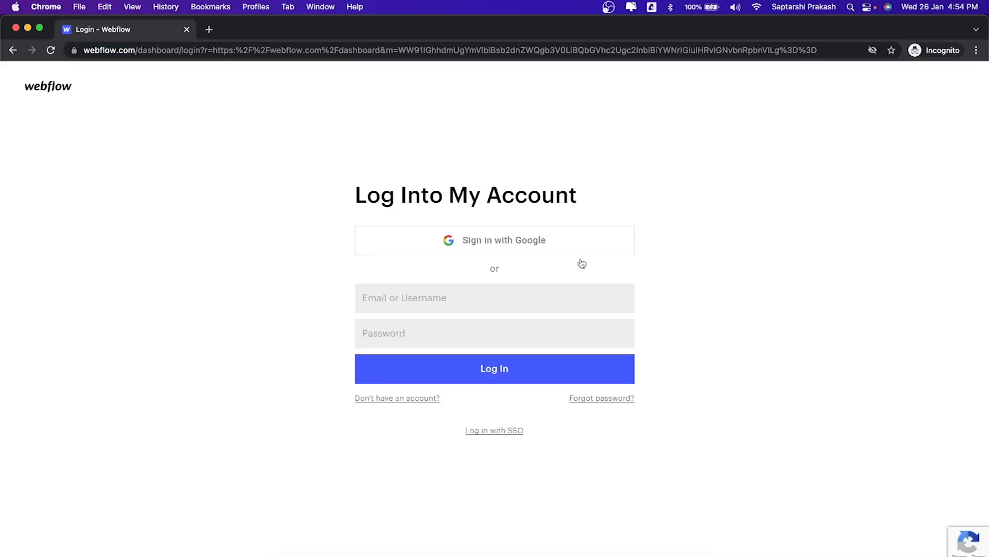
left_click(517, 242)
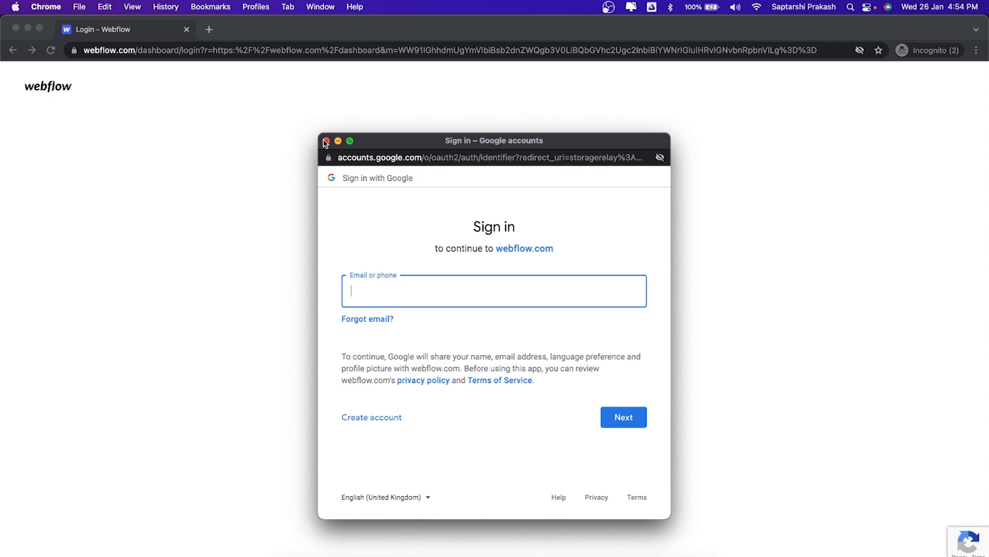
left_click(325, 141)
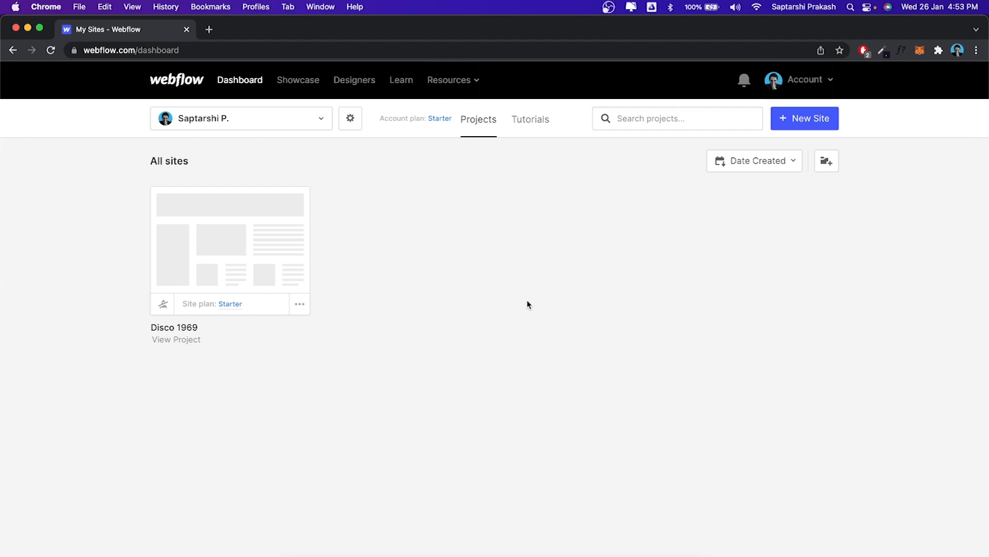
Step: Create a new Webflow site from the Blank Site preset and name it Retro Music
mouse_move(285, 217)
left_click(816, 129)
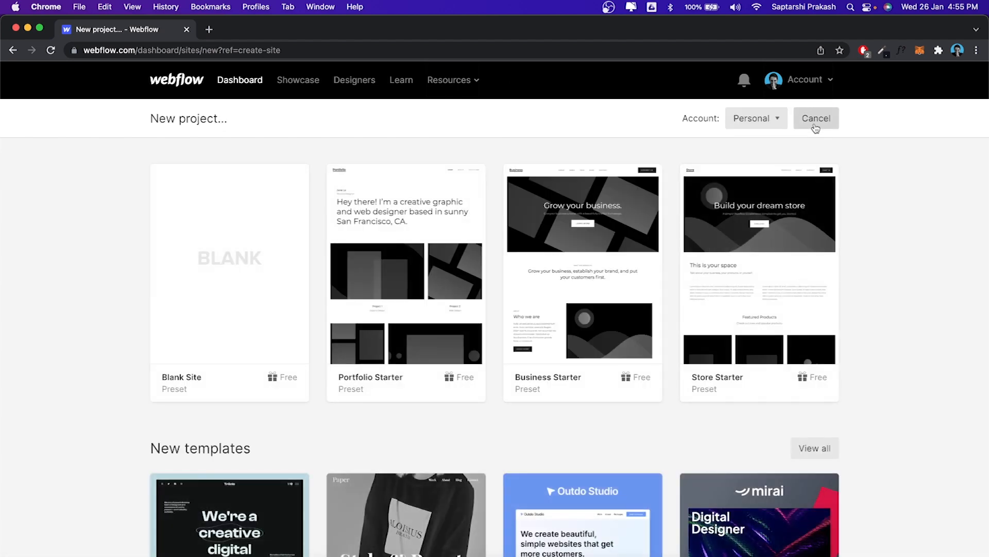
scroll(777, 471, "down", 5)
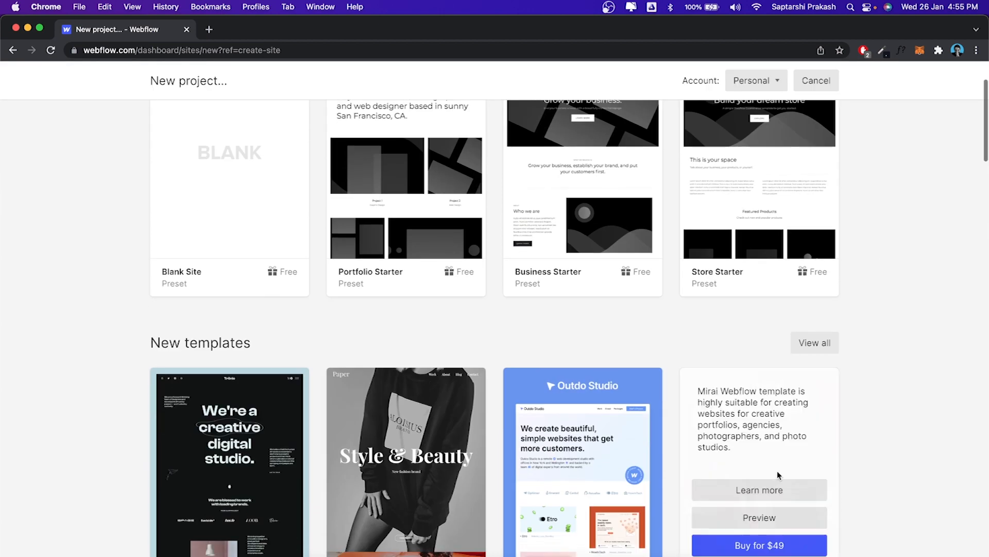
scroll(449, 297, "up", 5)
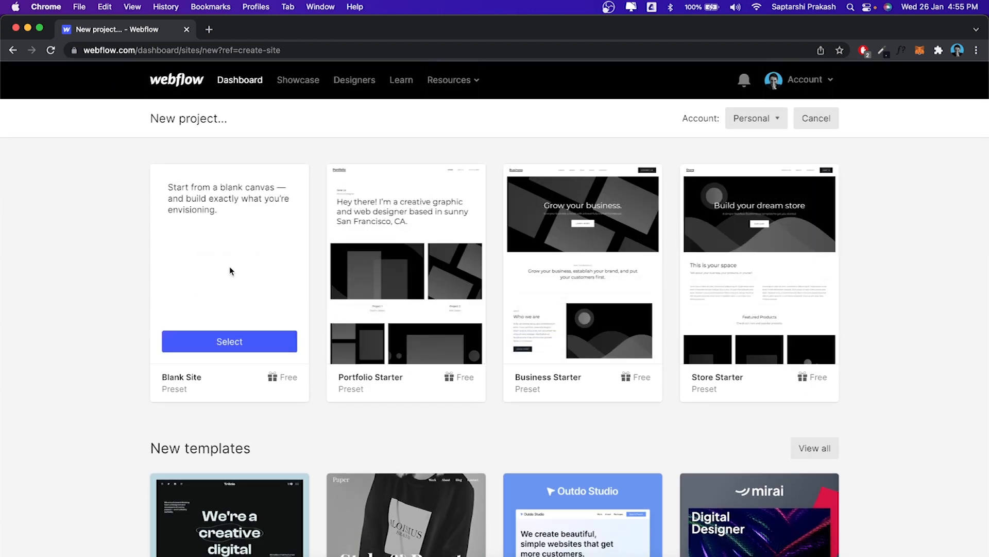
mouse_move(224, 307)
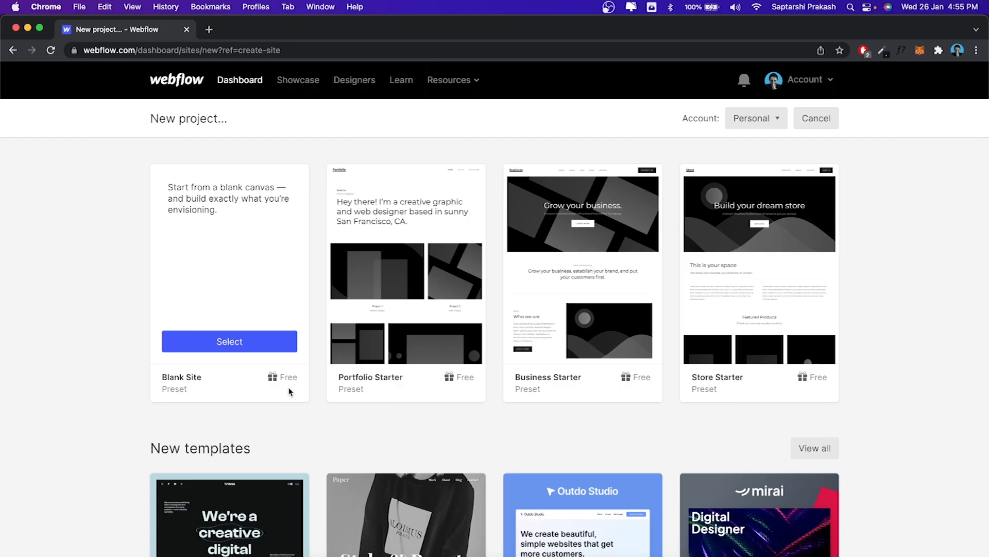
scroll(289, 391, "down", 7)
scroll(550, 295, "up", 7)
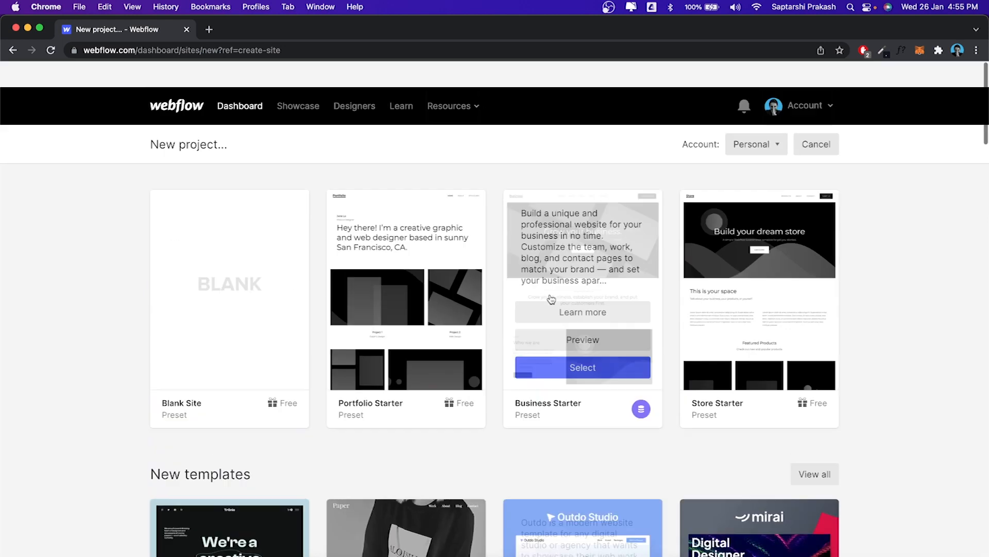
left_click(220, 352)
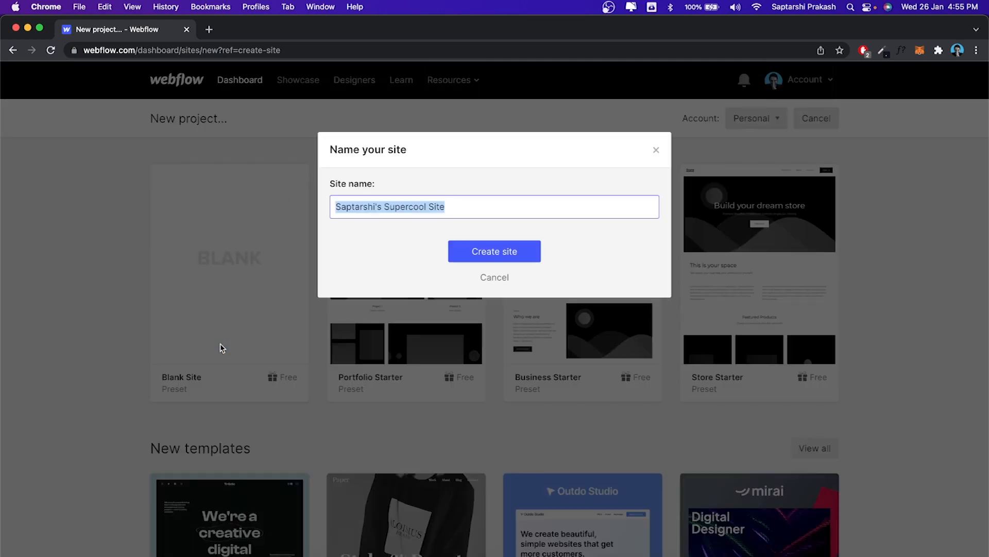
triple_click(463, 208)
type("Retro Music")
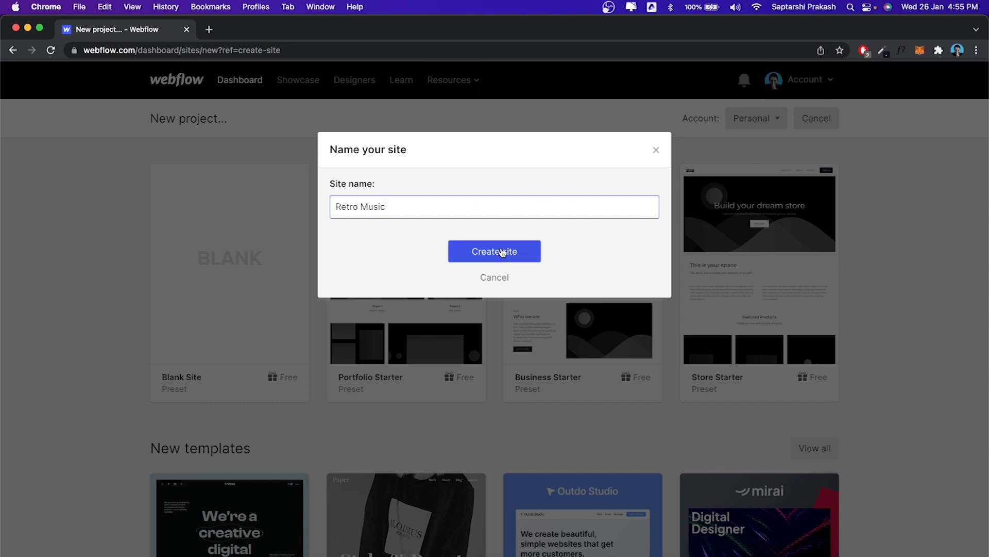
left_click(504, 251)
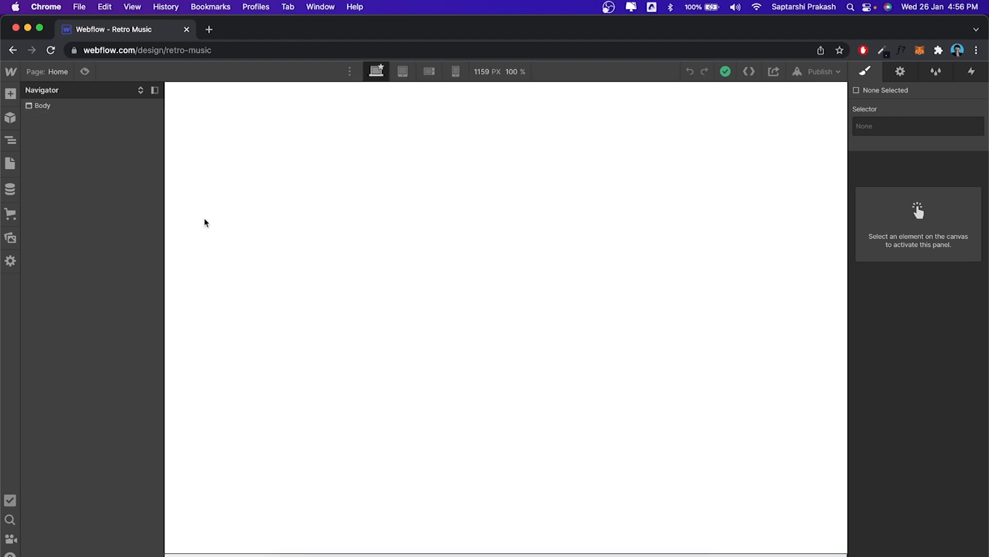
Step: Select the Body element and switch the canvas to the mobile portrait breakpoint
left_click(93, 101)
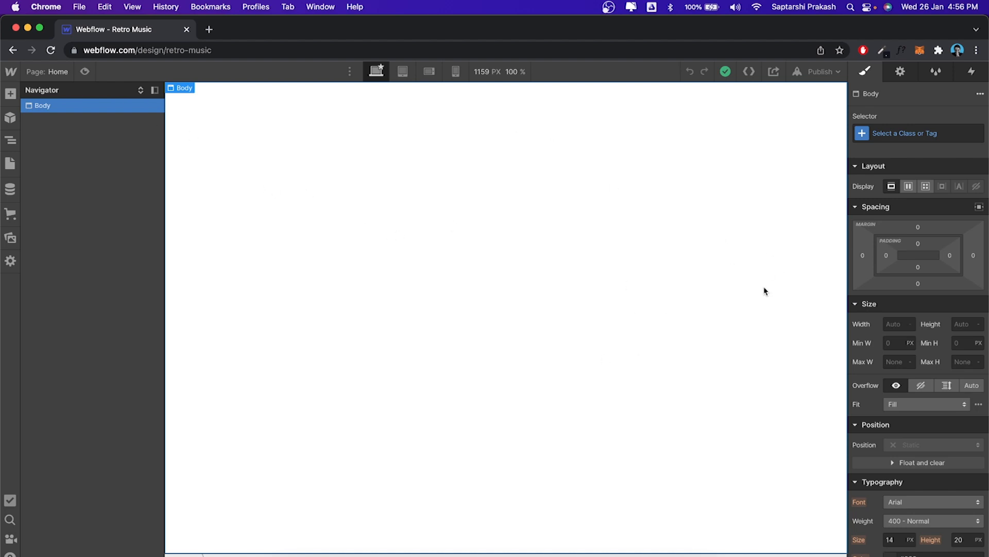
scroll(912, 335, "down", 5)
scroll(927, 410, "up", 5)
left_click(456, 74)
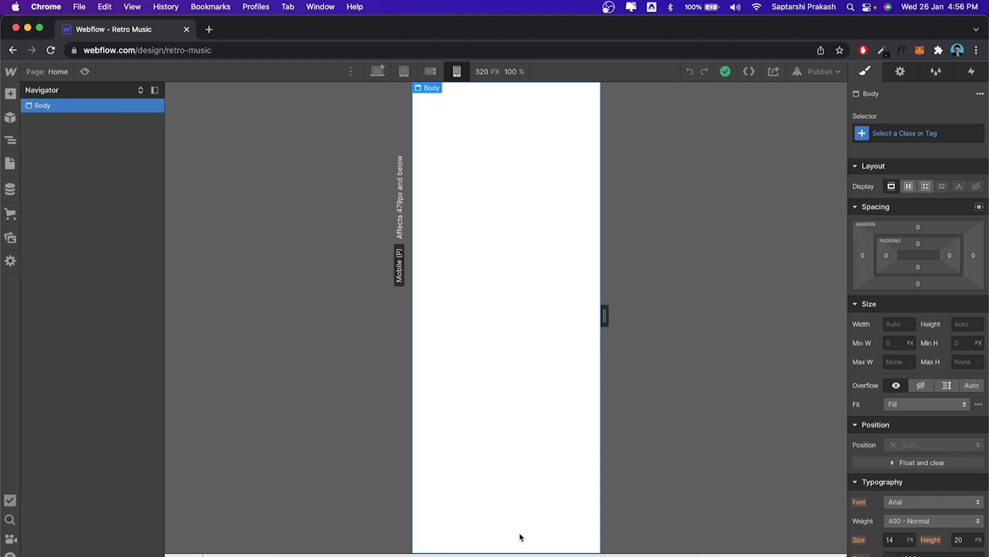
Step: Switch to Figma, copy the Lottie Assets Preview frame's fill colour 030D10 and return to Webflow in Chrome
left_click(447, 555)
scroll(448, 289, "left", 2)
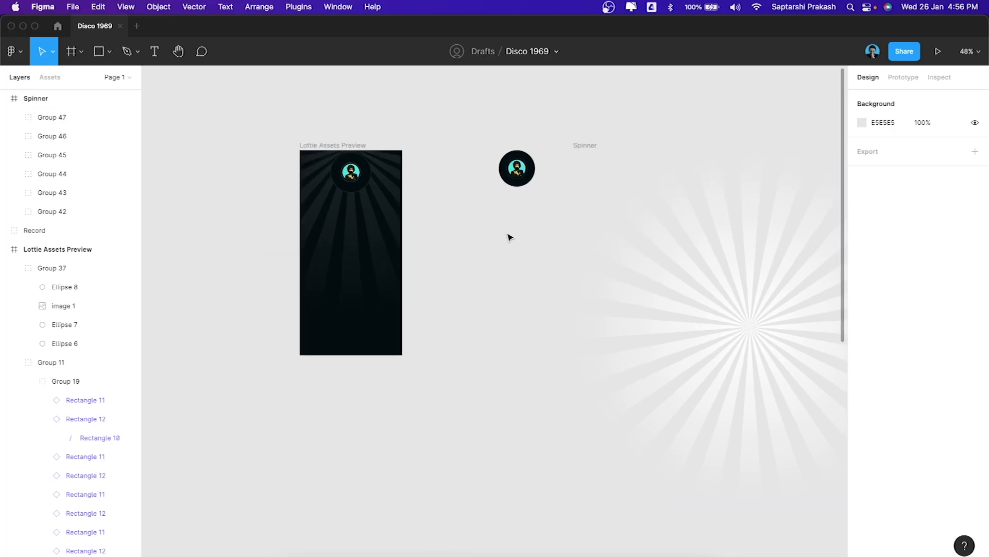
left_click(328, 147)
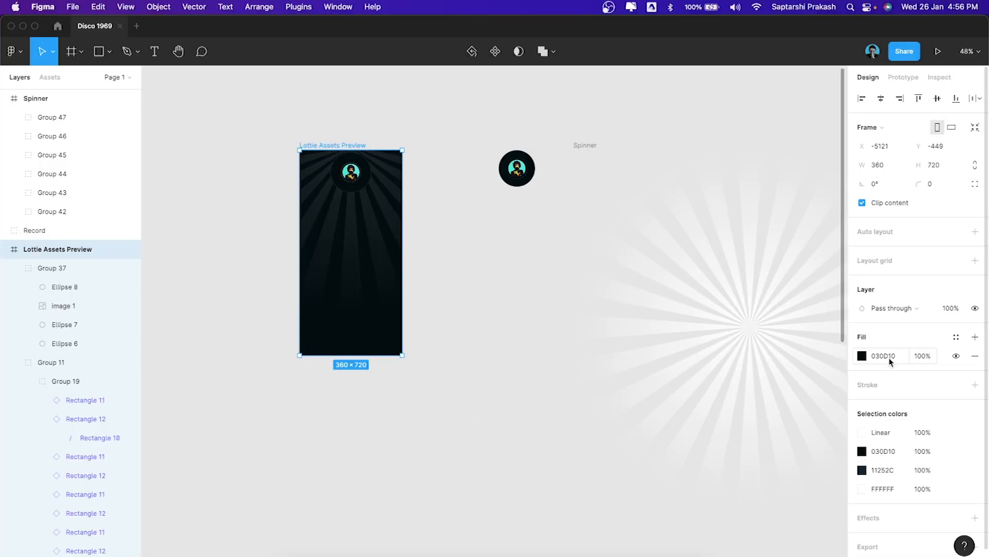
left_click(883, 361)
key("super+c")
left_click(499, 442)
left_click(524, 555)
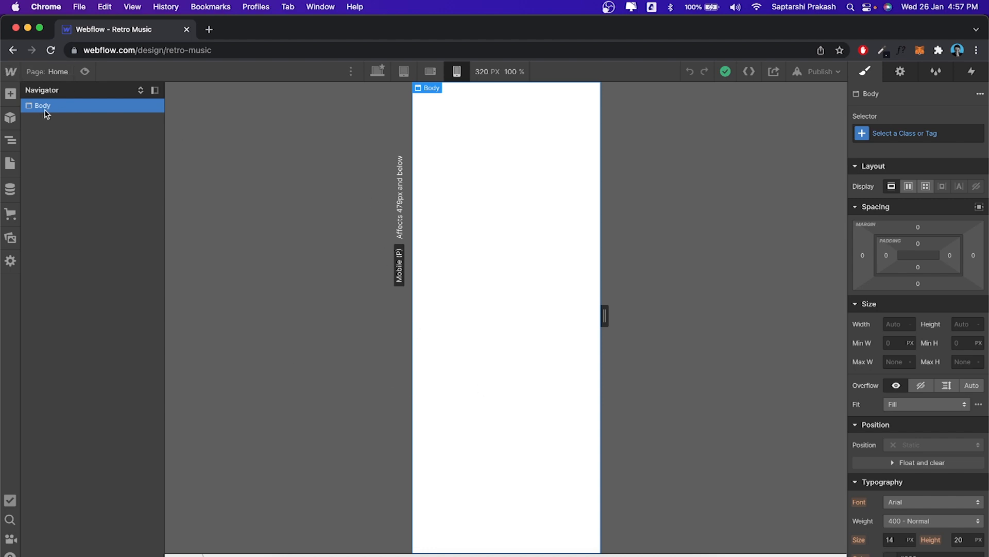
Step: Set the Body's background colour to the copied hex value 030D10
scroll(951, 418, "down", 3)
scroll(951, 418, "up", 3)
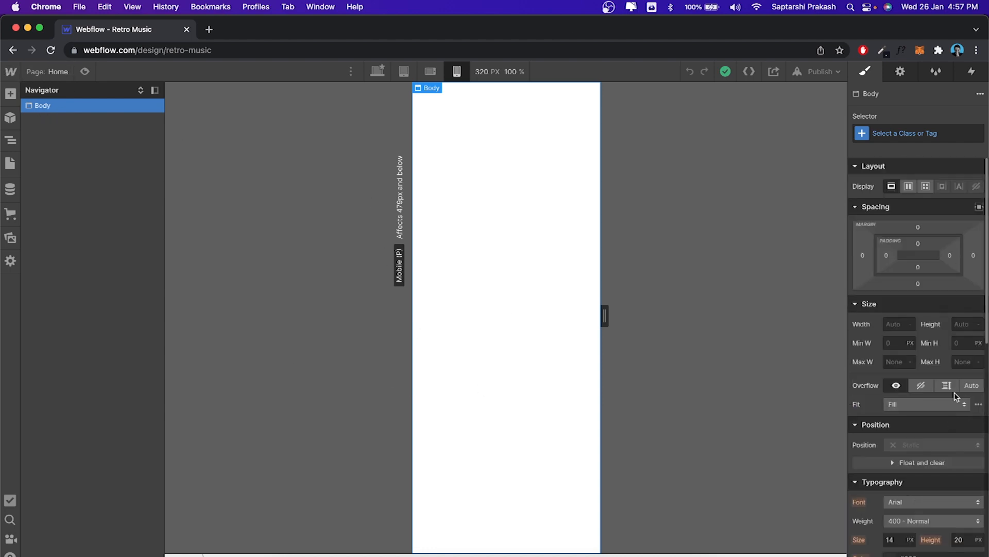
scroll(896, 371, "down", 5)
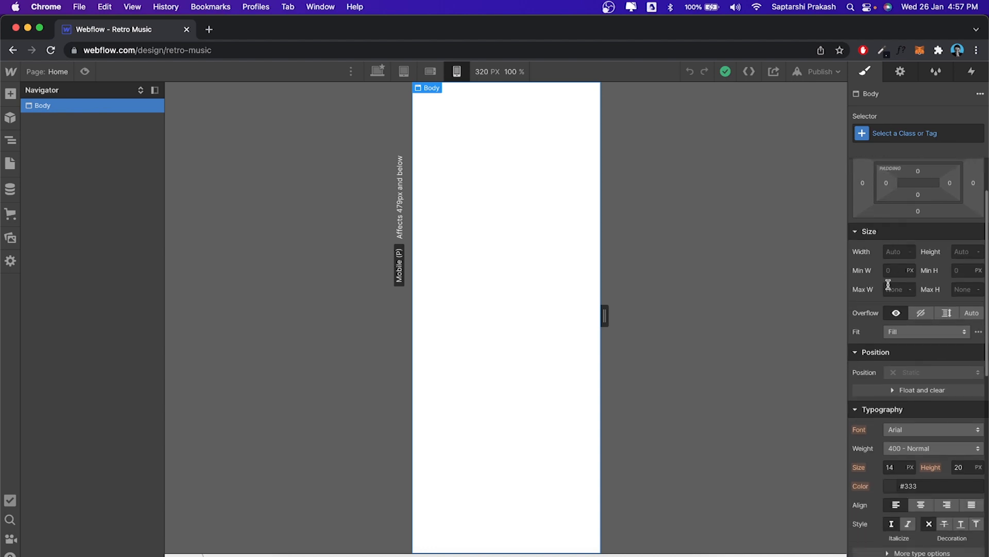
scroll(897, 371, "down", 4)
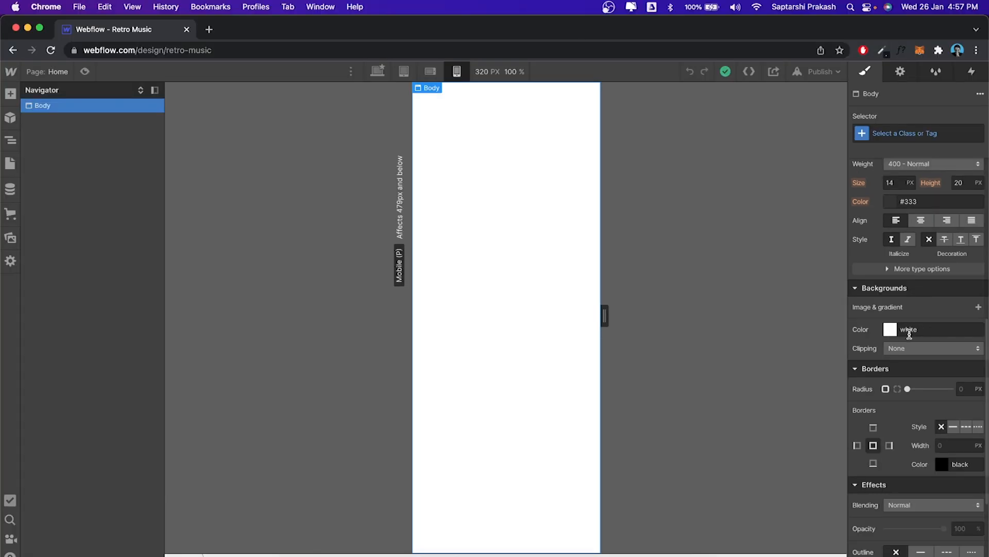
left_click(914, 330)
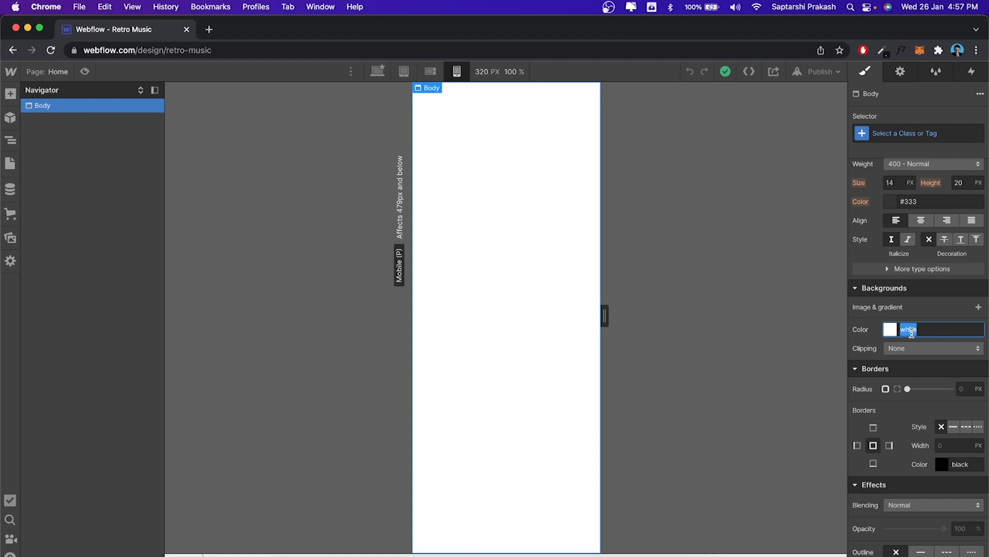
key("super+v")
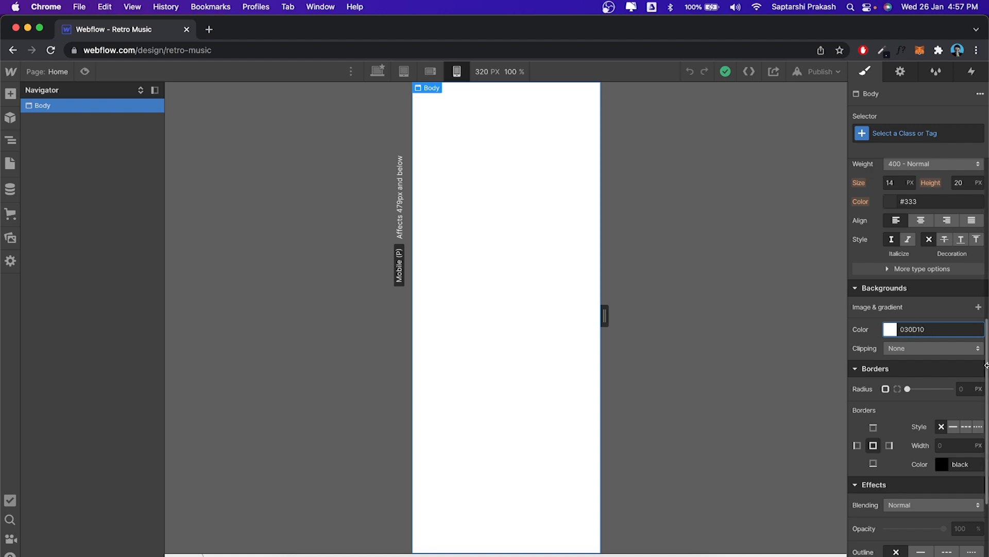
key("Return")
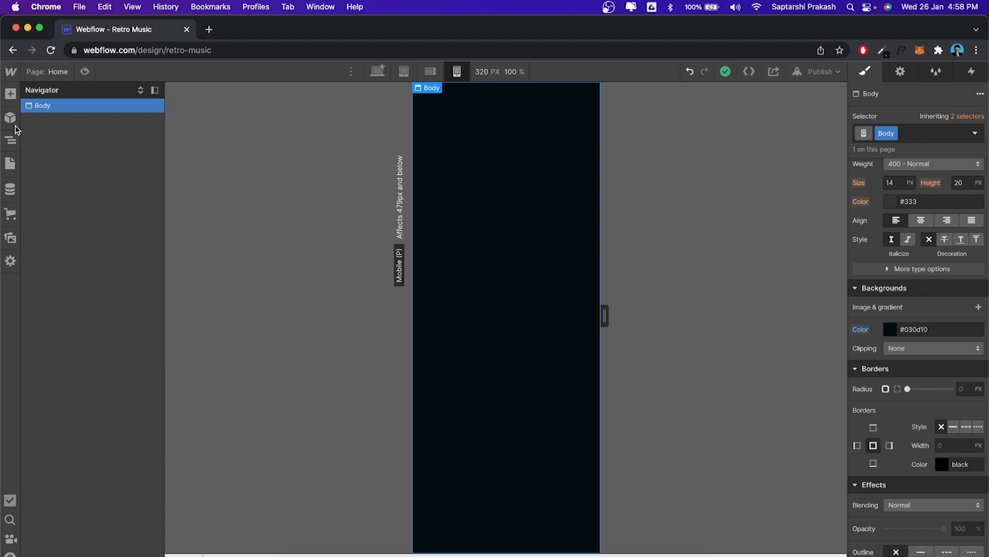
Step: Upload Retro Lottie.json to the site's assets from the Google Drive folder YouTube > AE Tutorials > 11 Animte on Scroll Webflow > Webflow Assets
left_click(9, 242)
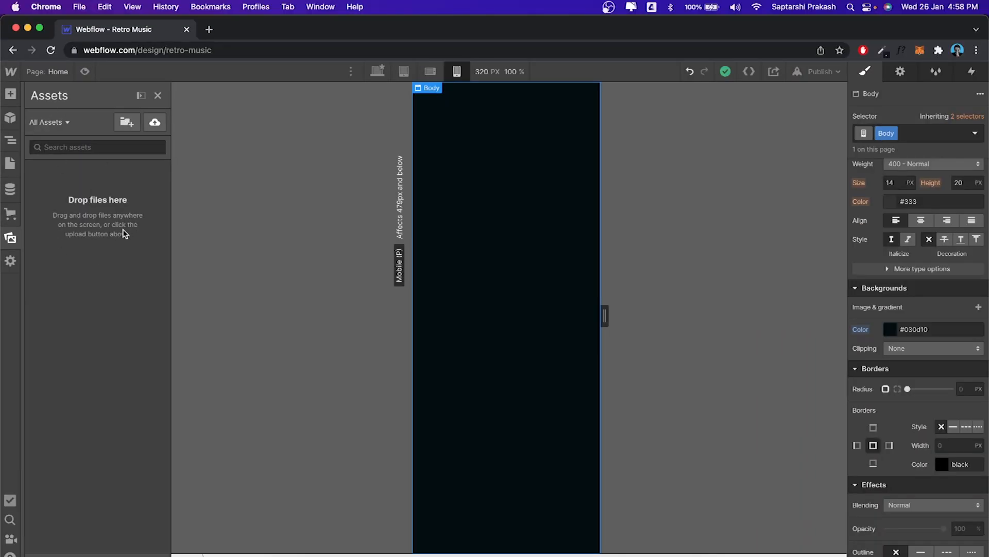
left_click(155, 126)
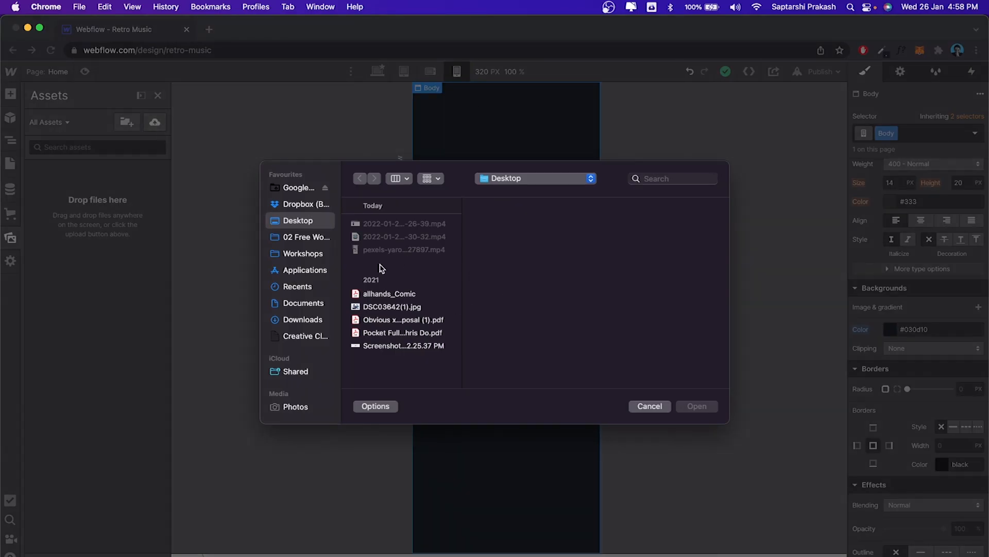
left_click(307, 206)
left_click(297, 189)
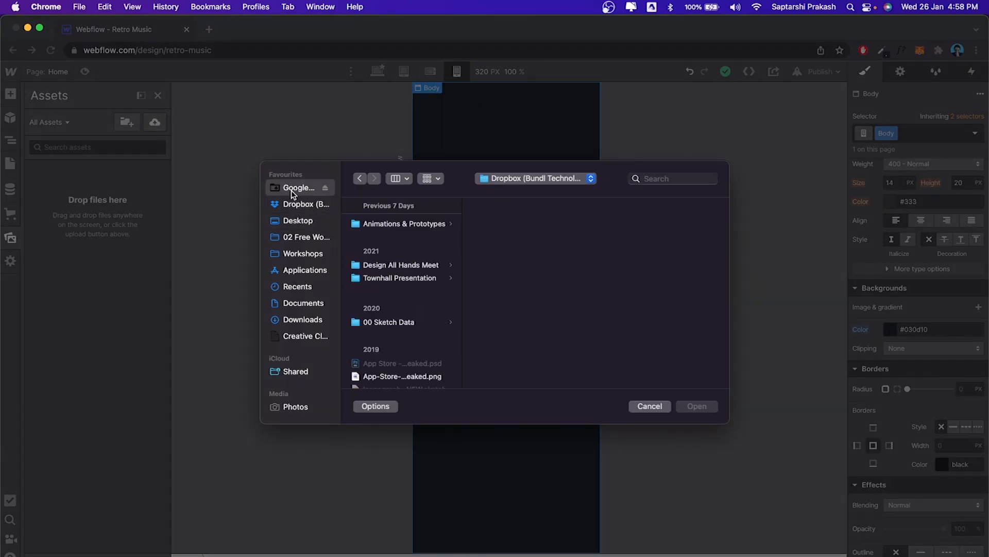
left_click(388, 225)
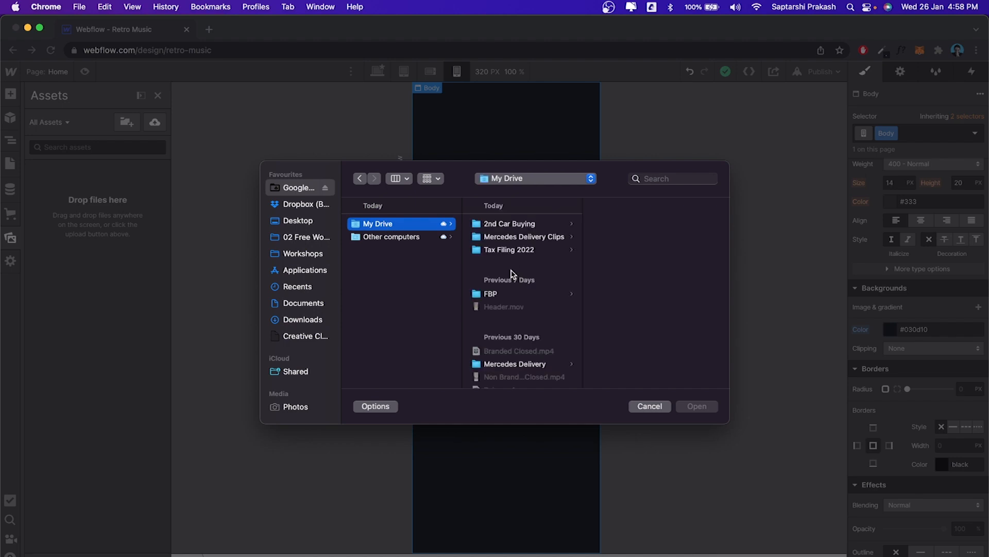
scroll(512, 273, "down", 5)
left_click(515, 379)
left_click(626, 224)
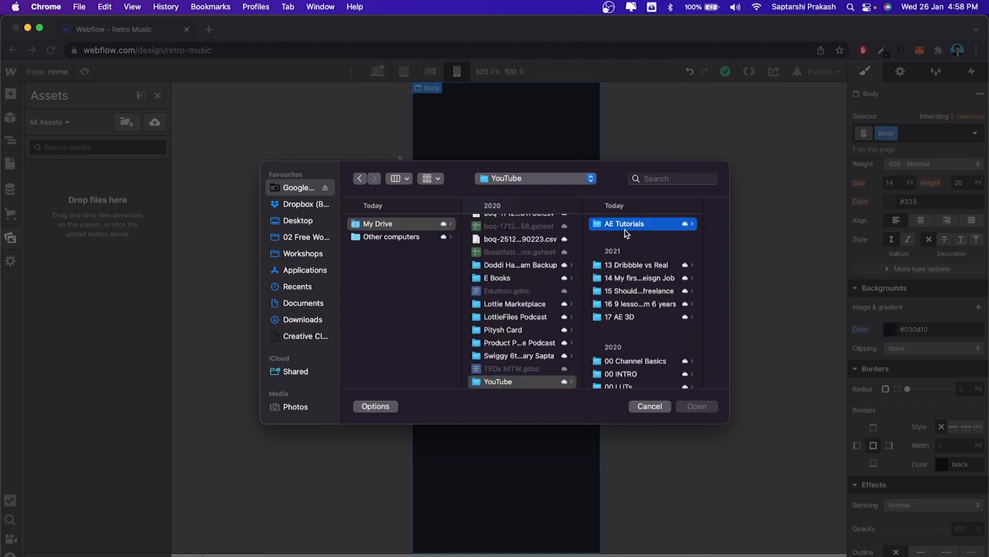
left_click(686, 224)
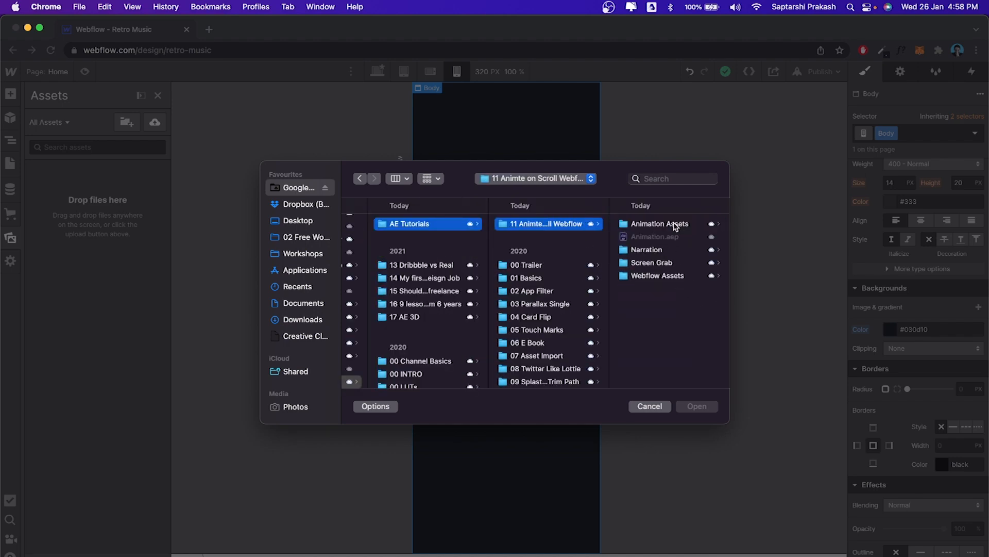
left_click(662, 276)
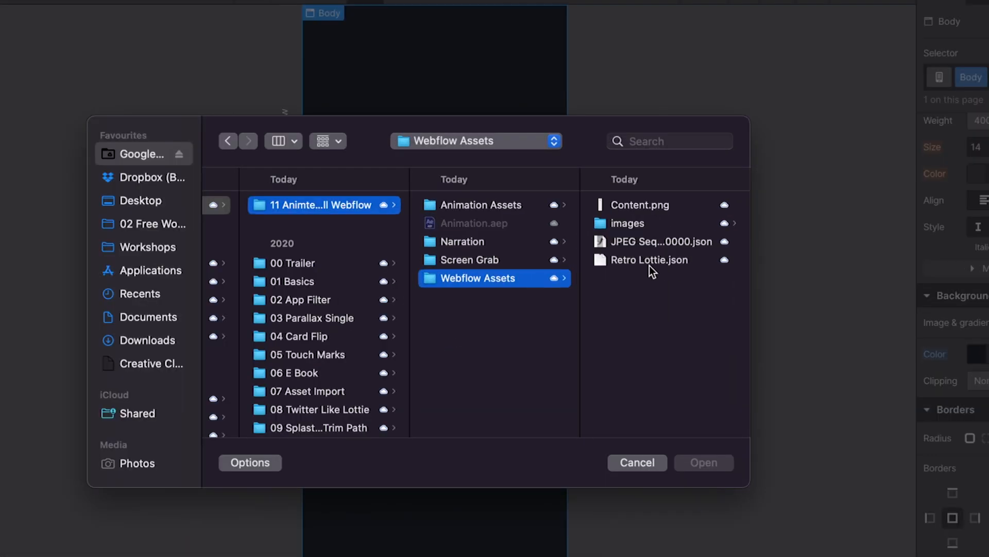
left_click(661, 266)
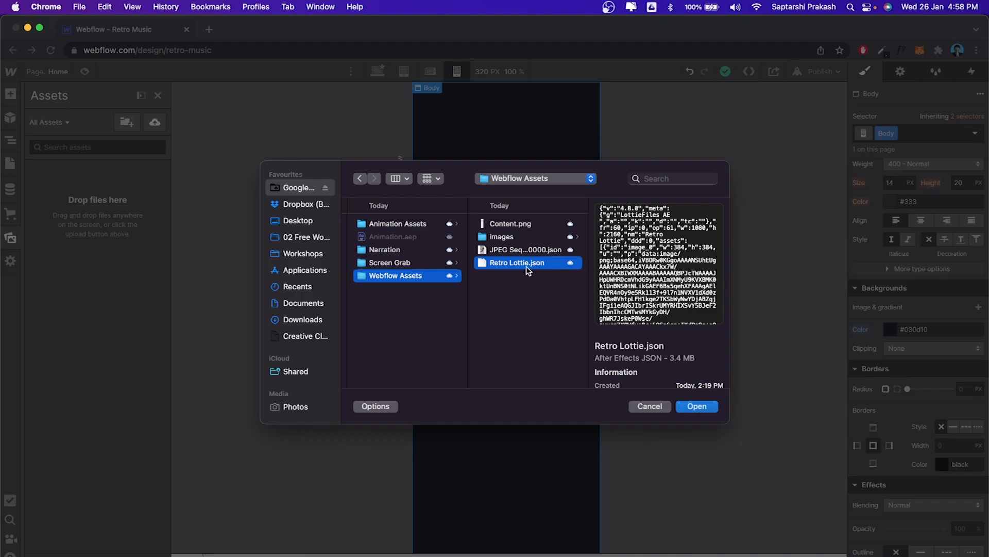
left_click(698, 407)
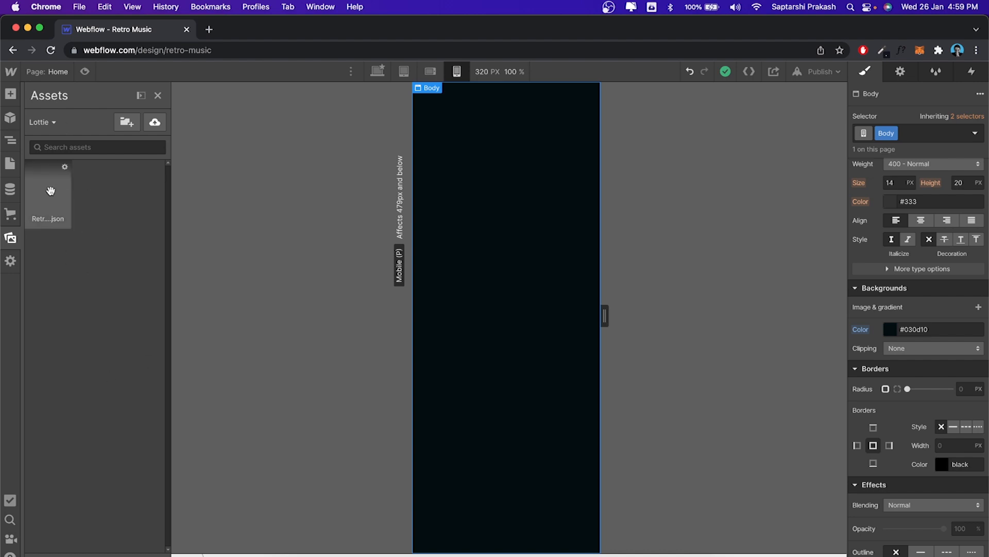
Step: Place the Retro Lottie asset in the page body and turn off its built-in duration, leaving Loop and Play in reverse off
left_click_drag(39, 193, 487, 202)
left_click_drag(534, 112, 353, 140)
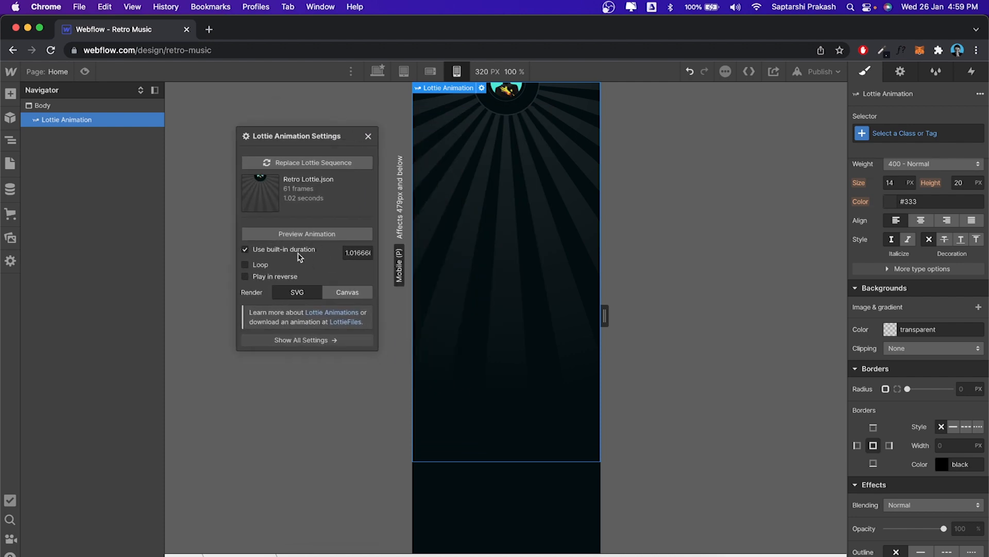
left_click(245, 277)
left_click(264, 264)
left_click(246, 249)
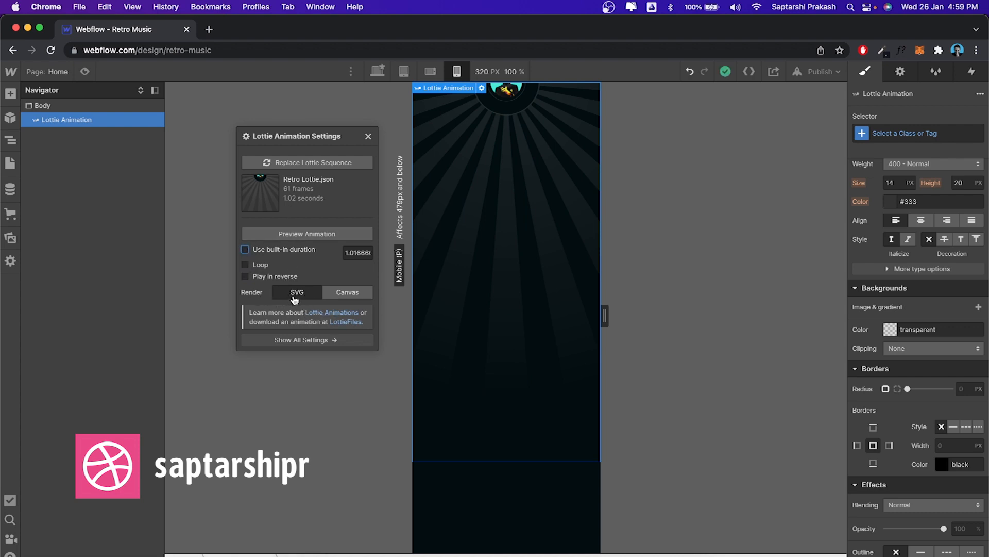
left_click(368, 137)
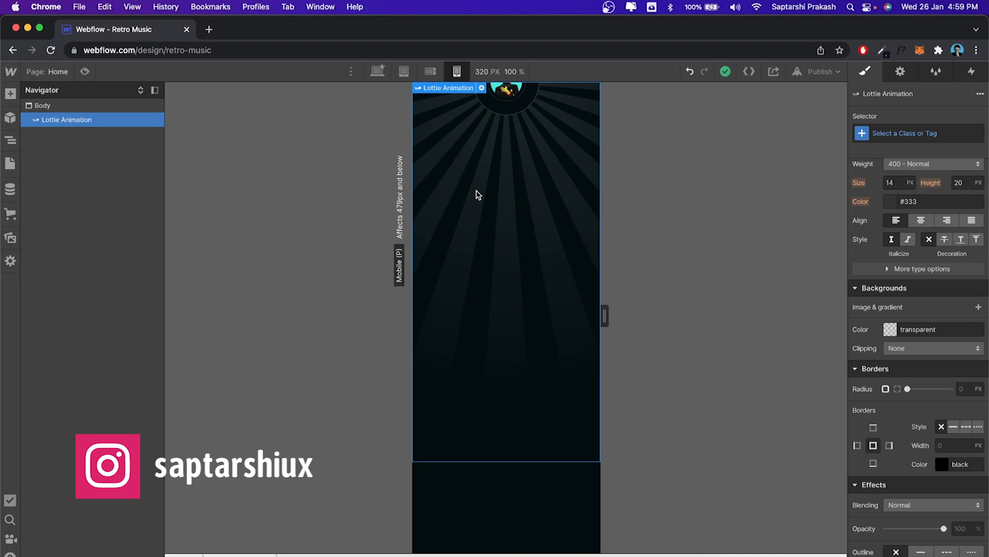
Step: Preview the Lottie animation from its settings, then close the settings
double_click(495, 155)
left_click_drag(515, 115, 334, 127)
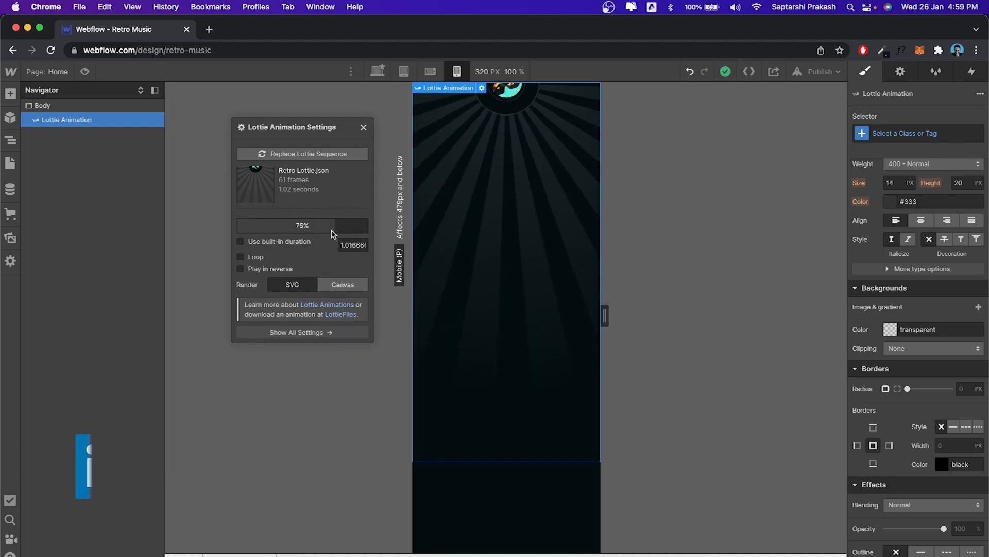
left_click(363, 129)
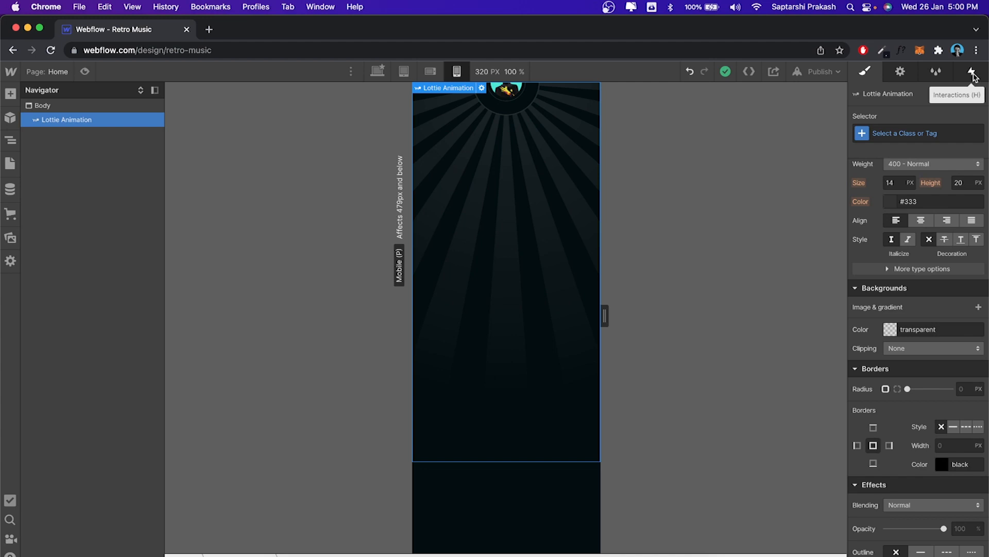
Step: Add a While page is scrolling page trigger with Play scroll animation as its action
left_click(974, 75)
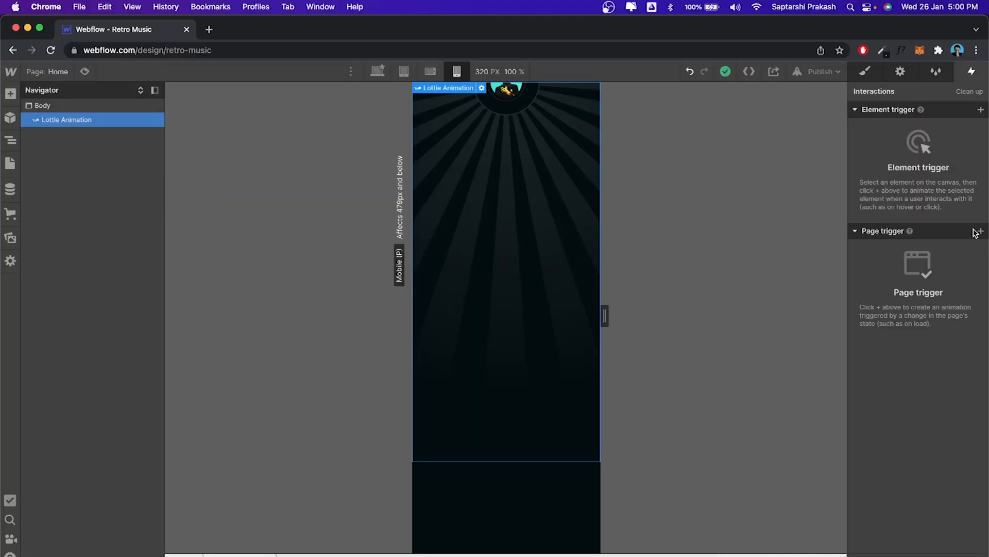
left_click(981, 231)
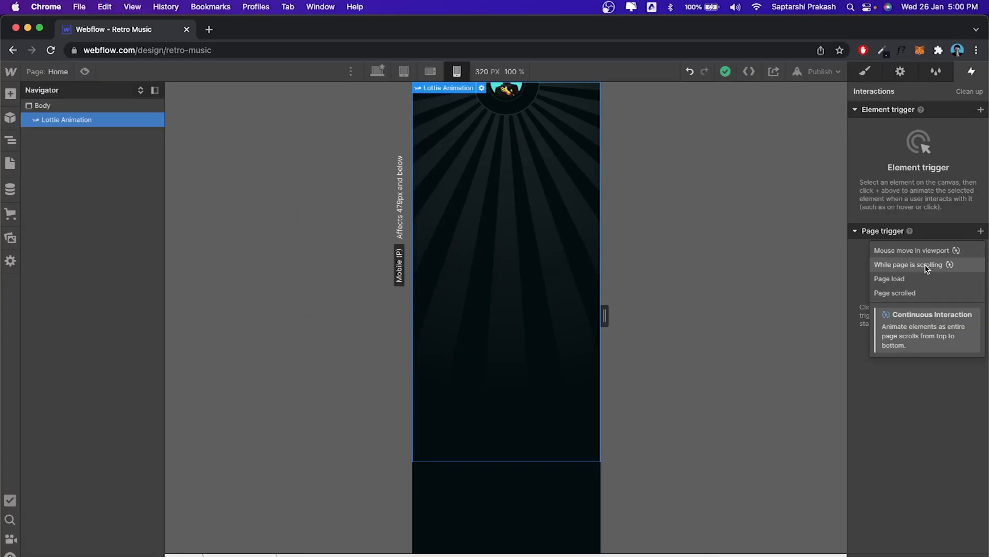
left_click(926, 264)
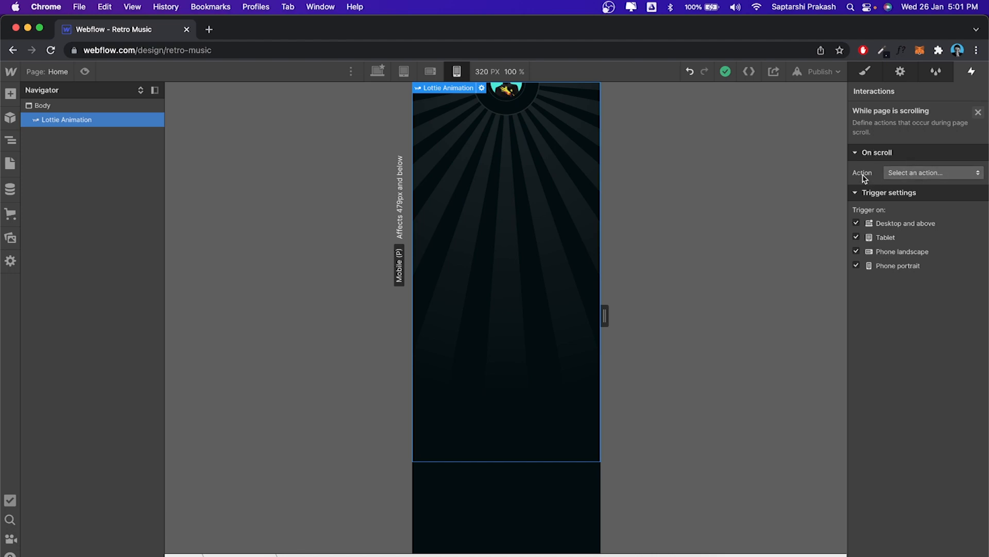
left_click(936, 175)
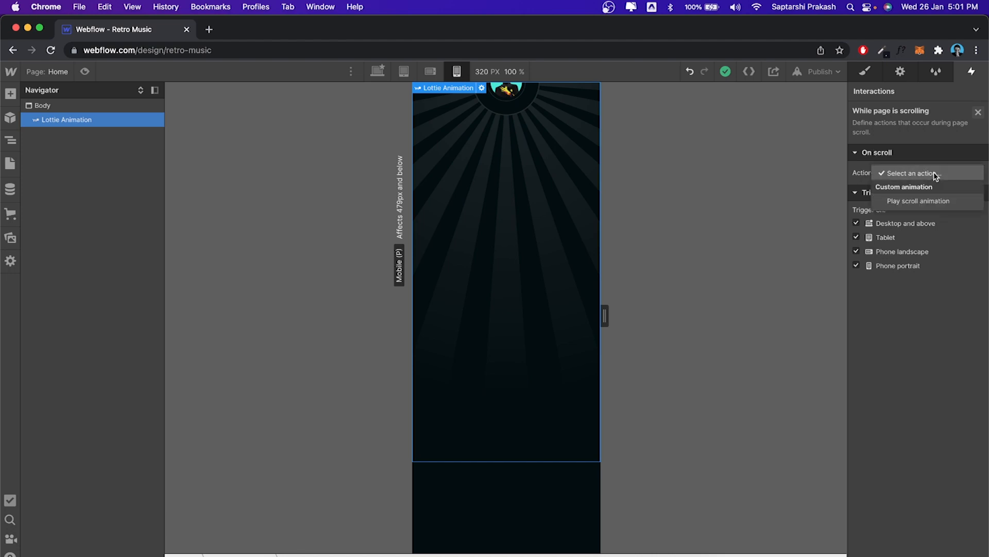
left_click(926, 205)
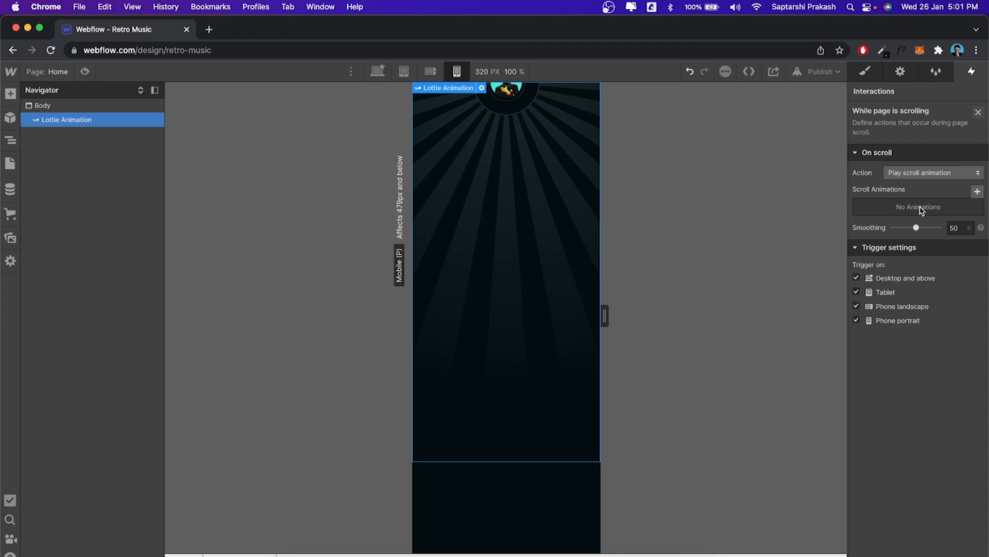
Step: Create a new scroll animation with the default name and add a Lottie action for the Lottie Animation element
left_click(978, 192)
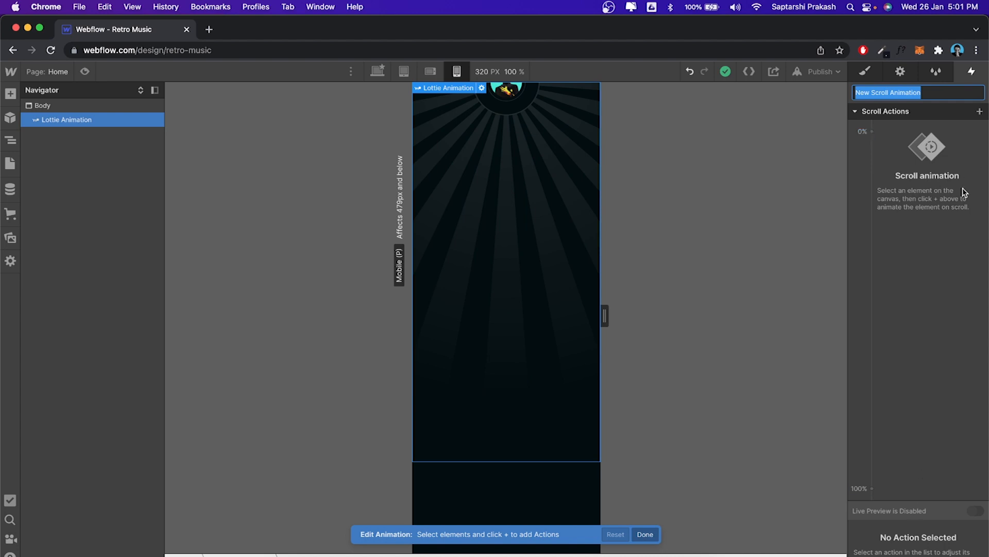
left_click(980, 112)
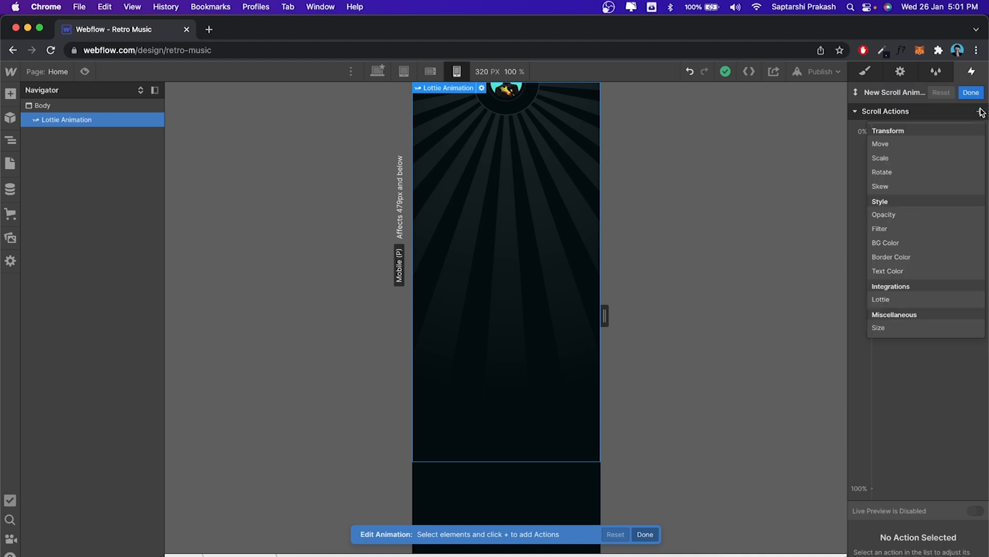
left_click(905, 300)
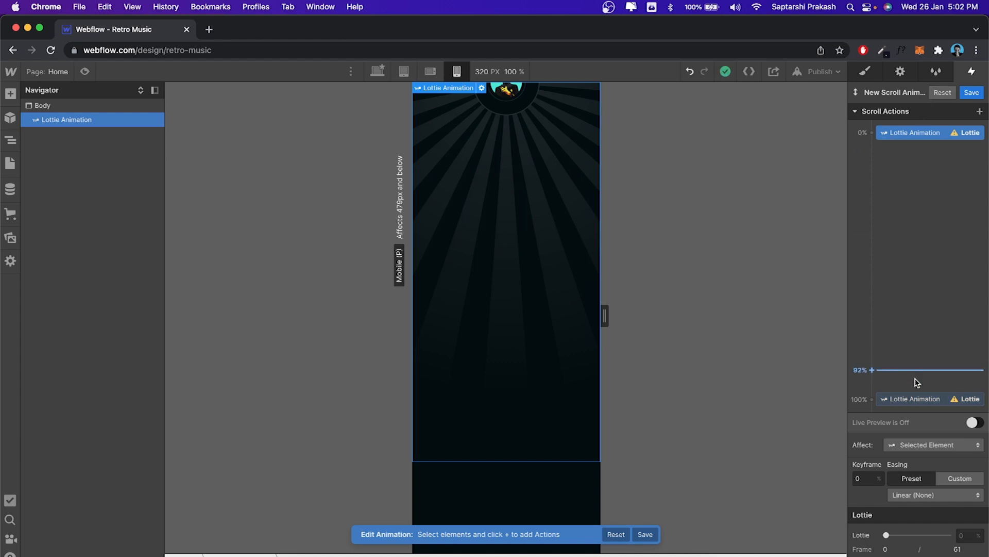
Step: Set the Lottie progress at the 0% scroll keyframe to 0%
left_click(914, 401)
left_click(927, 136)
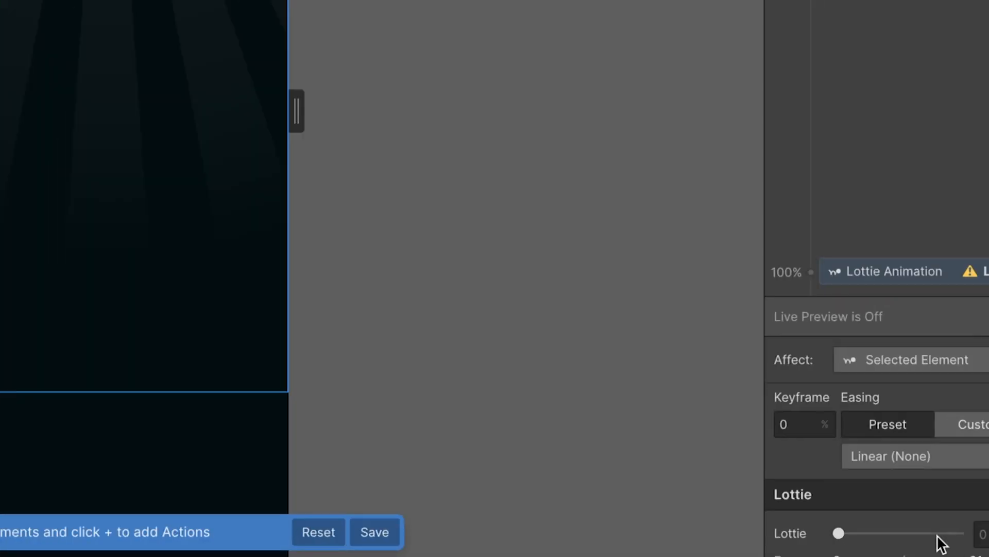
mouse_move(840, 533)
left_mouse_down()
mouse_move(861, 534)
mouse_move(828, 536)
left_mouse_up()
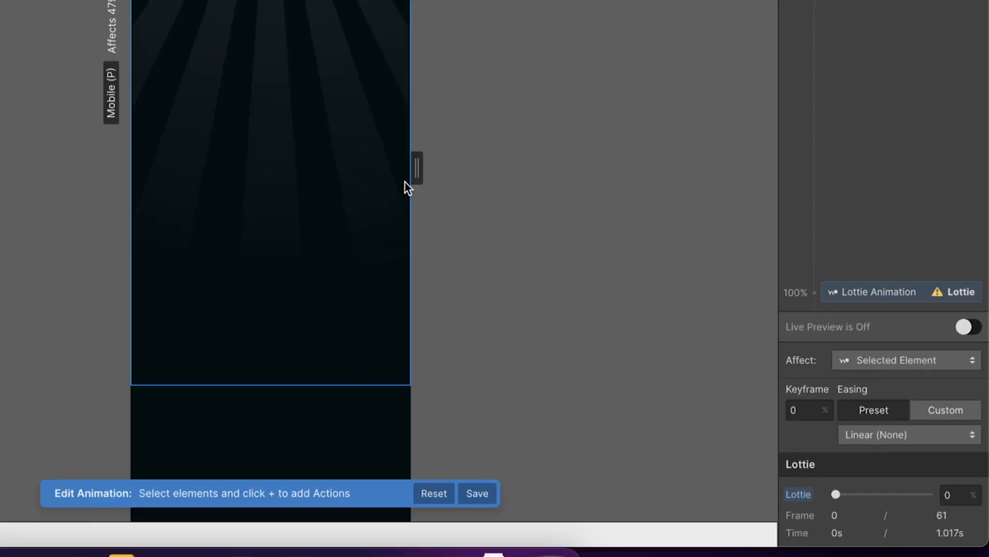
mouse_move(836, 494)
left_mouse_down()
mouse_move(852, 492)
mouse_move(834, 494)
left_mouse_up()
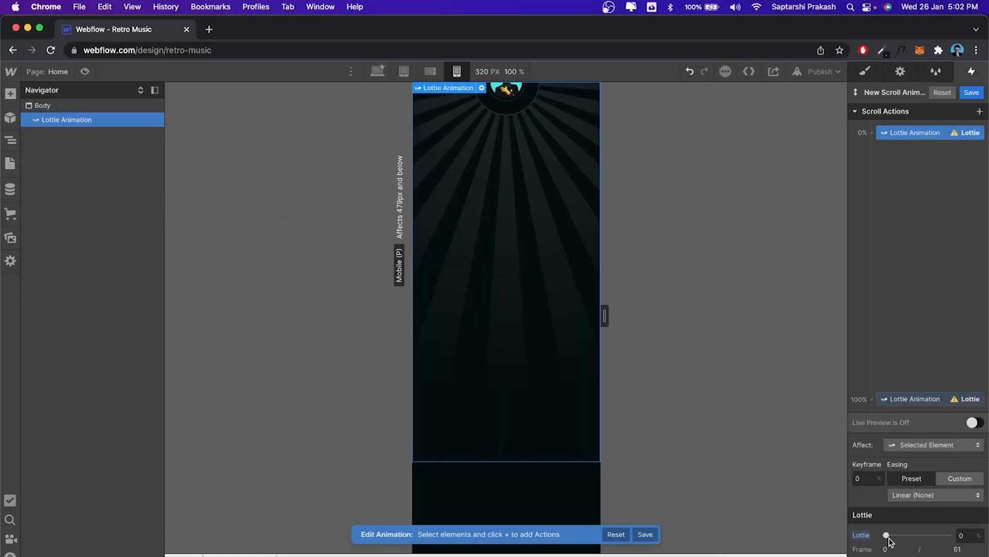
Step: Set the Lottie progress at the 100% scroll keyframe to 100% and check both keyframes
left_click(916, 401)
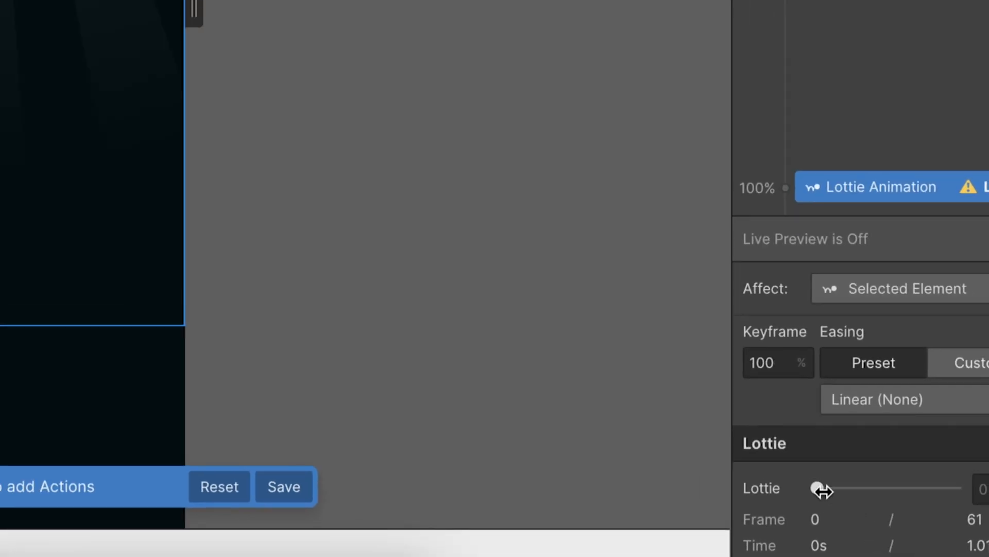
left_click_drag(823, 490, 966, 501)
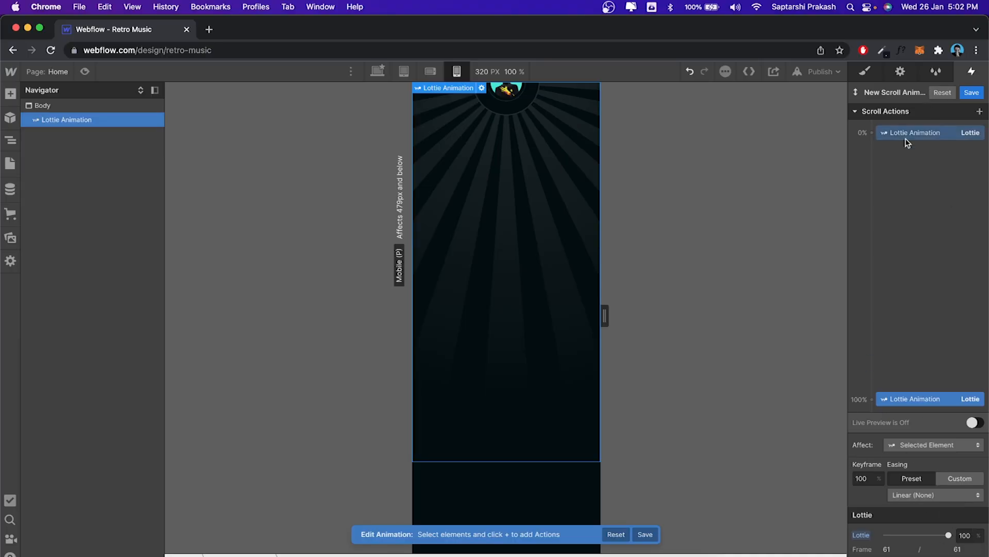
left_click(905, 137)
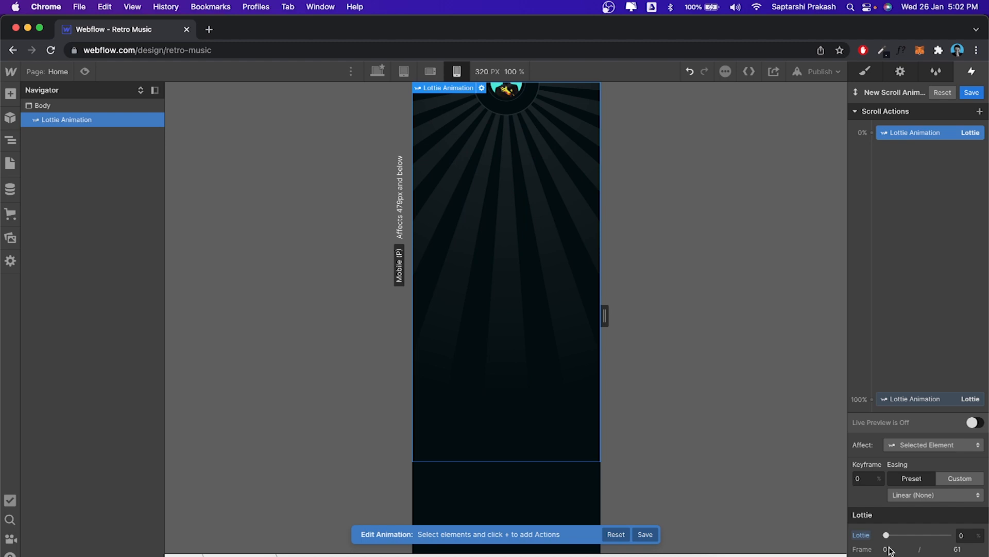
left_click(931, 400)
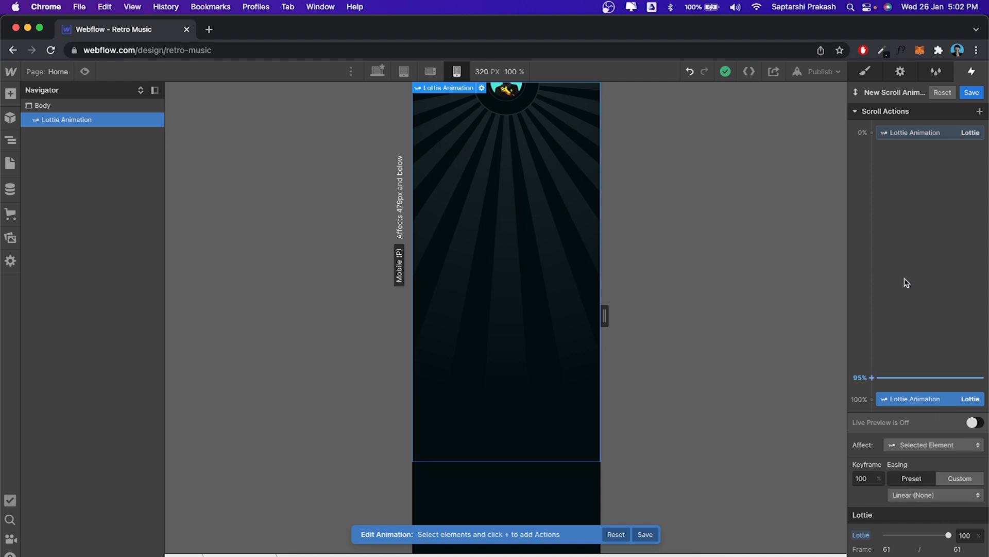
left_click(915, 496)
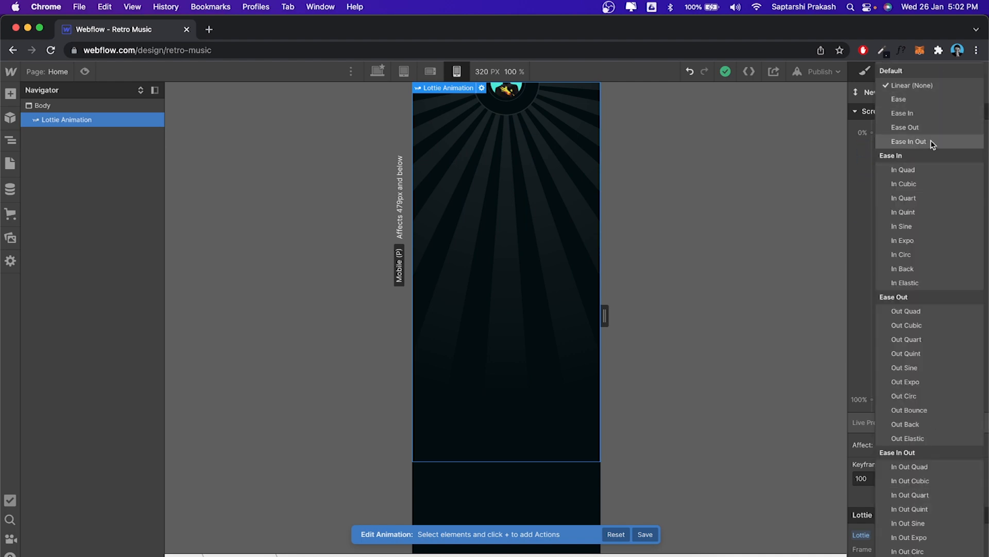
left_click(855, 195)
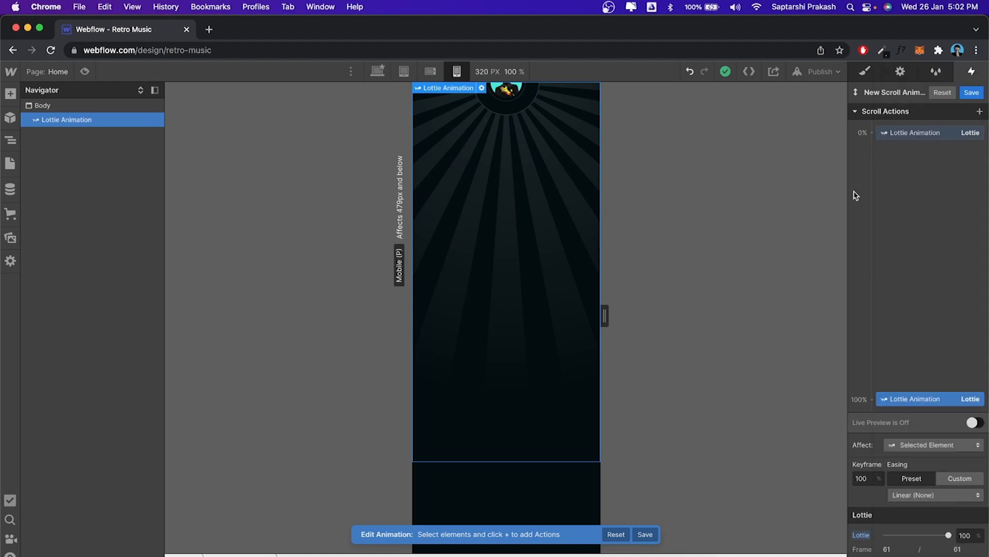
left_click(976, 283)
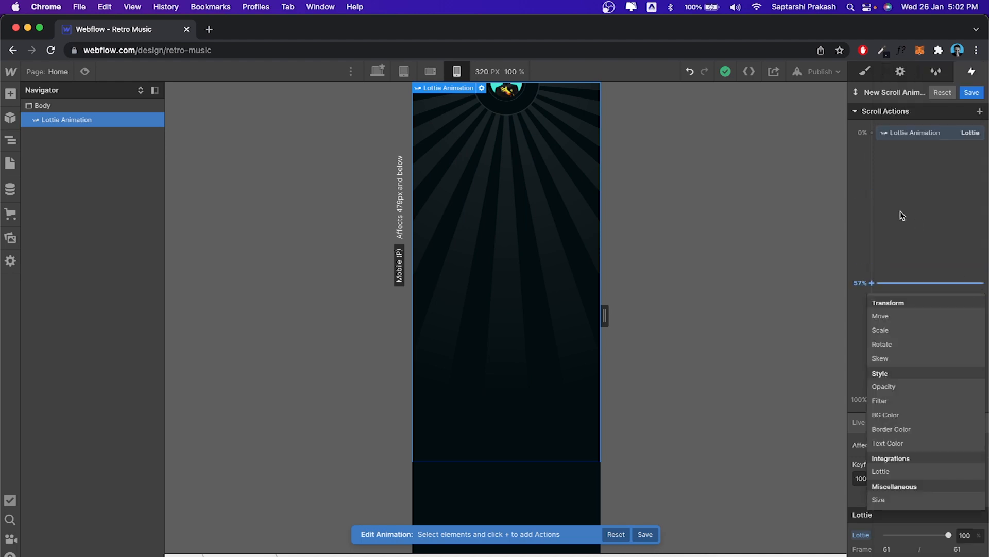
left_click(855, 204)
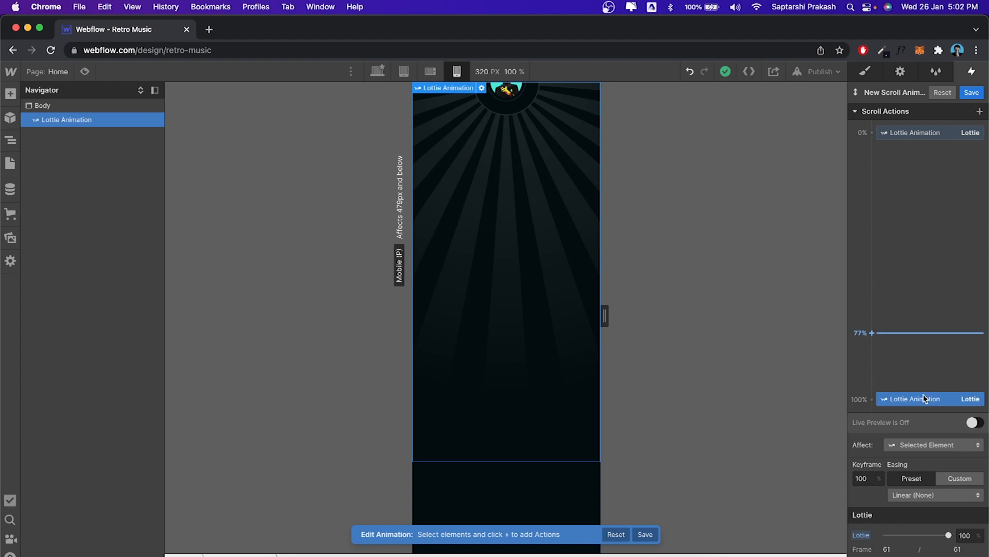
Step: Save the scroll animation, preview the page in the mobile portrait view, and leave the preview
left_click(972, 93)
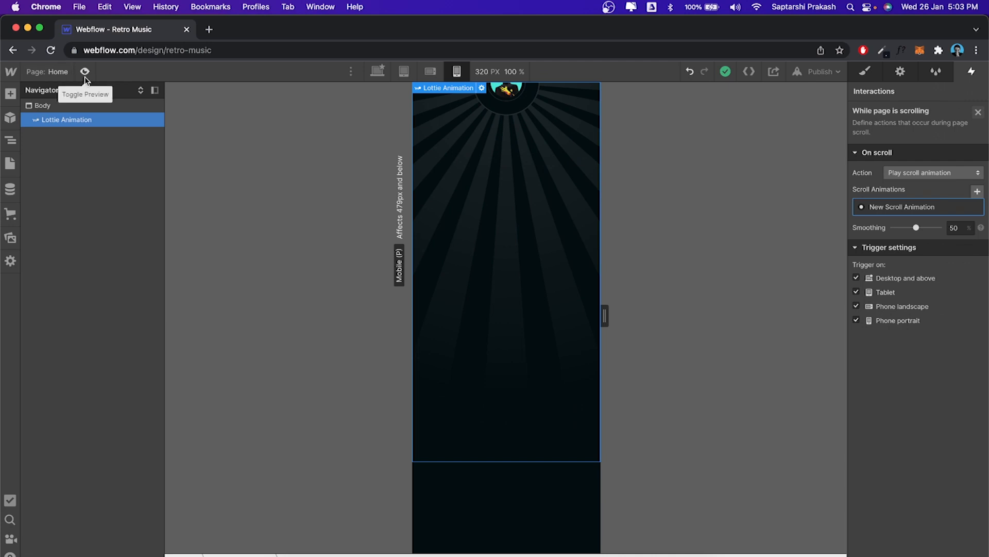
left_click(85, 72)
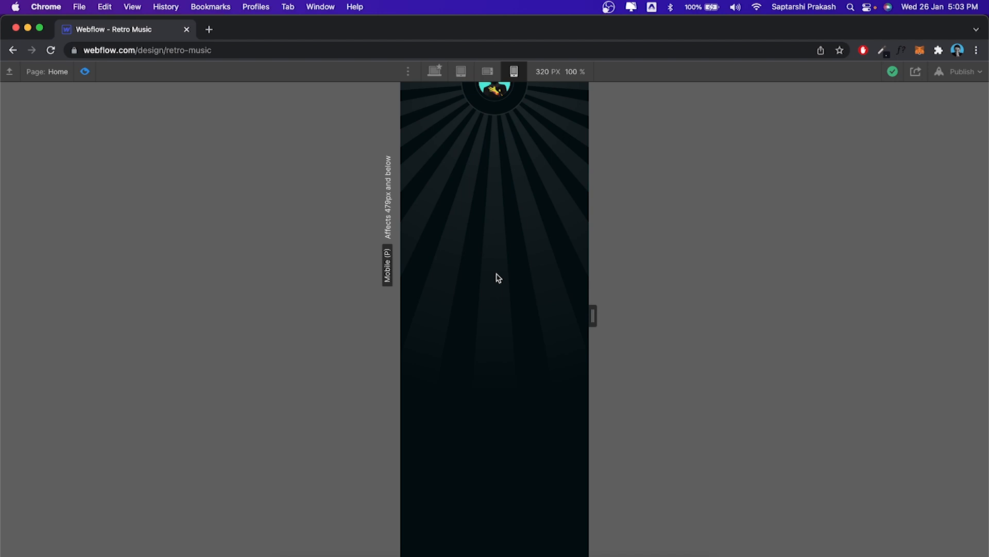
left_click(85, 73)
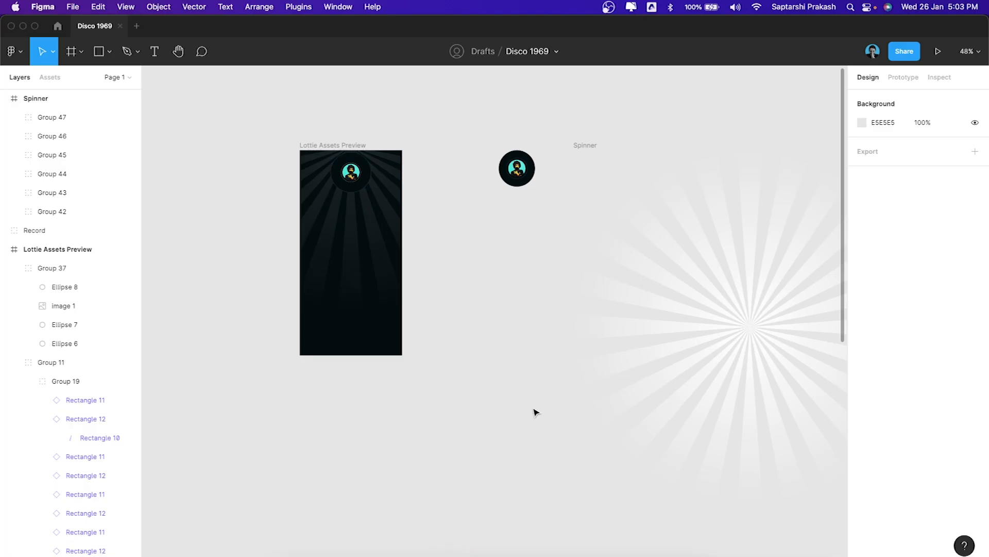
Step: Switch to Figma and examine the Complete UI design from the Disco 1969 header through the timeline to the footer
scroll(534, 411, "down", 5)
scroll(534, 411, "right", 10)
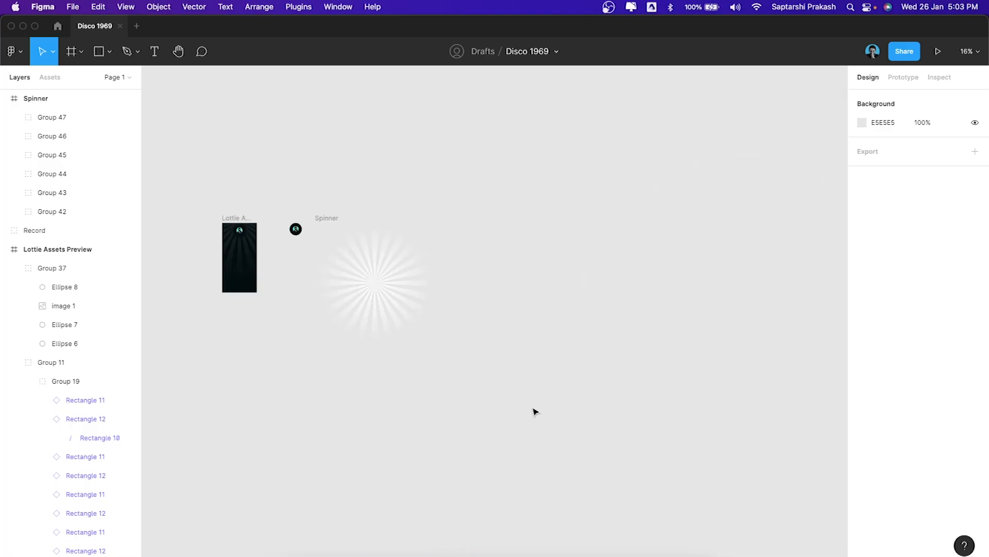
scroll(526, 217, "up", 10)
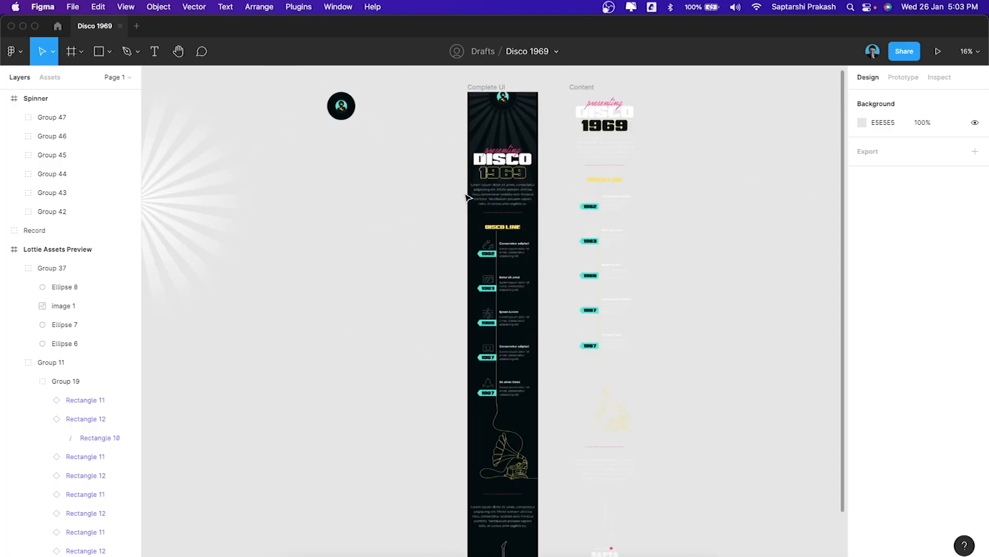
scroll(514, 183, "down", 5)
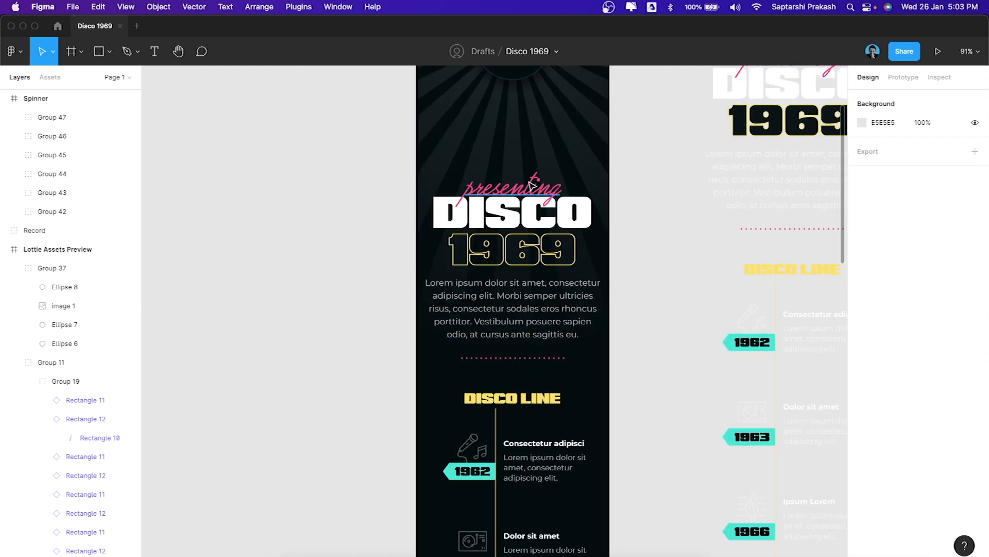
scroll(627, 264, "down", 1)
scroll(628, 265, "down", 5)
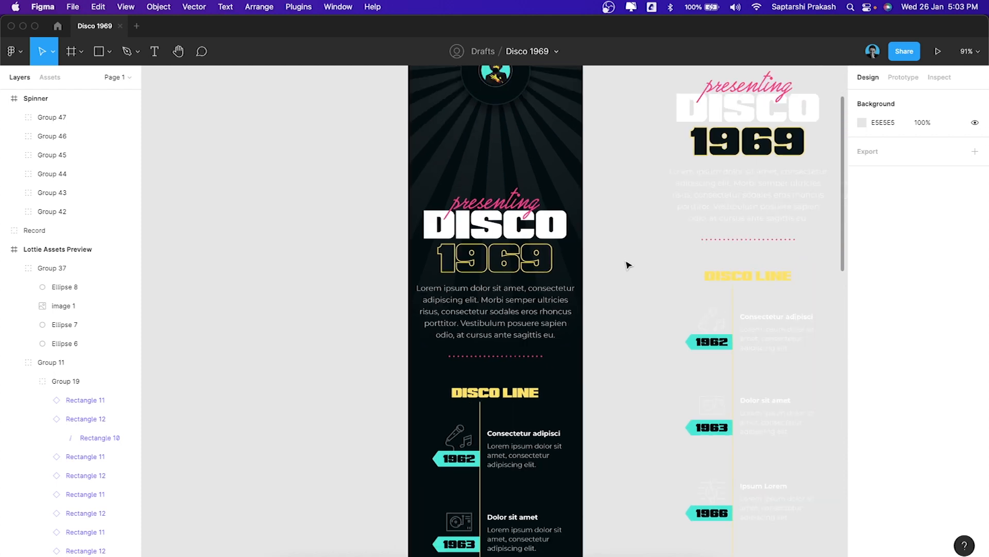
scroll(579, 376, "down", 3)
scroll(580, 376, "up", 5)
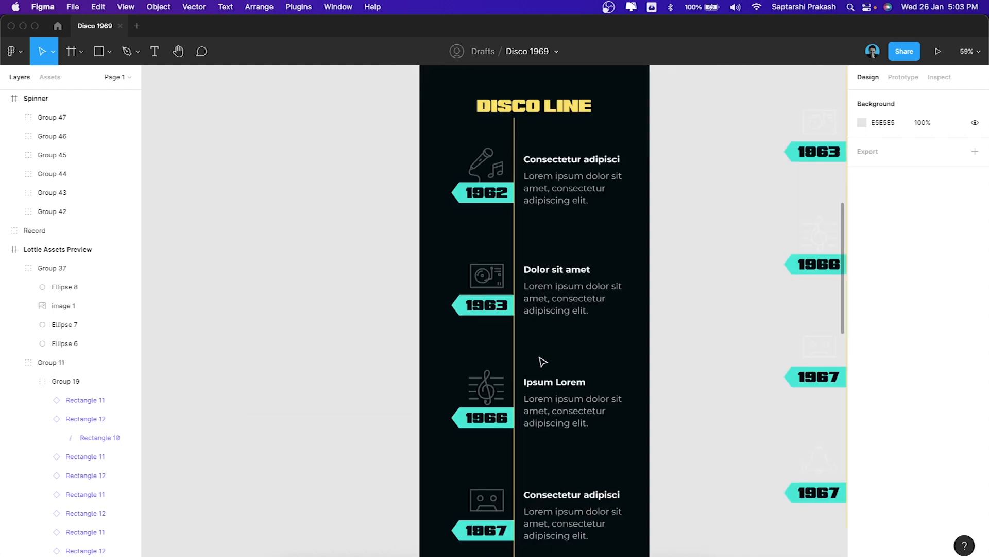
scroll(555, 195, "up", 3)
scroll(553, 196, "up", 2)
scroll(527, 280, "down", 15)
scroll(527, 236, "down", 5)
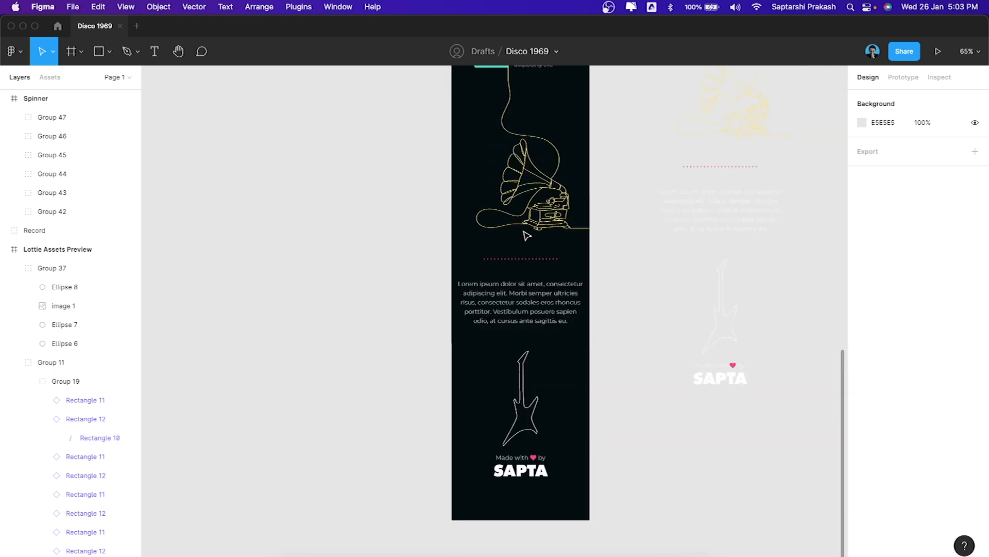
scroll(539, 481, "up", 8)
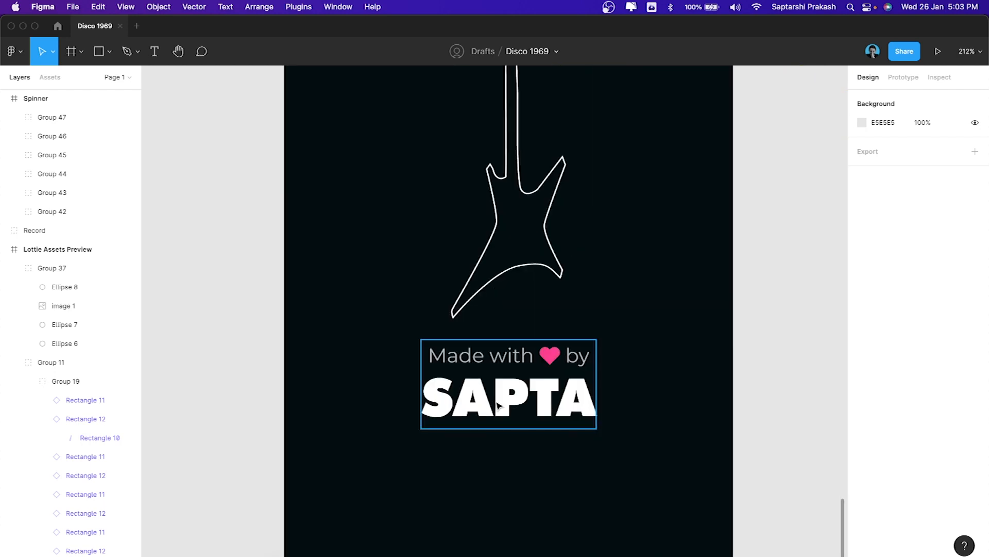
scroll(560, 414, "down", 10)
scroll(570, 181, "up", 12)
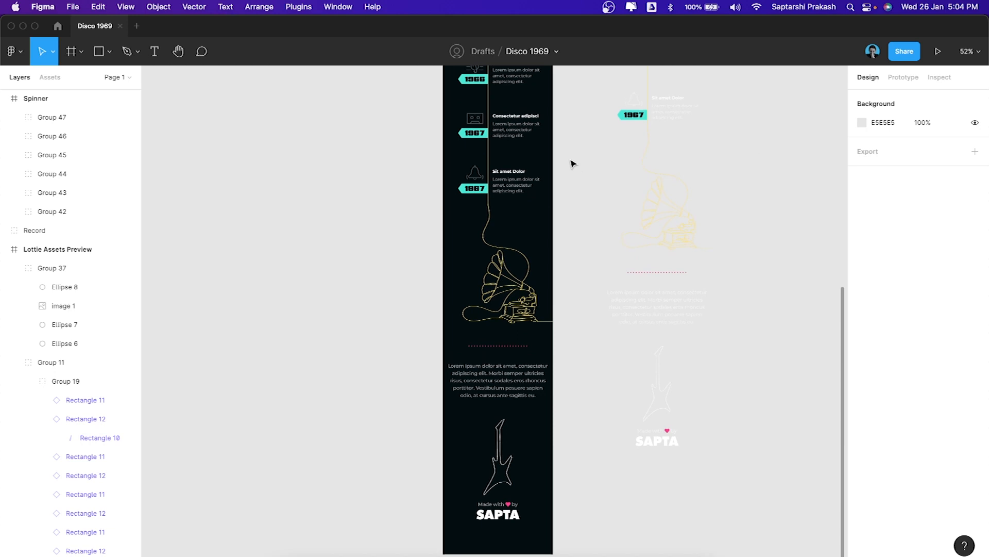
scroll(565, 124, "up", 3)
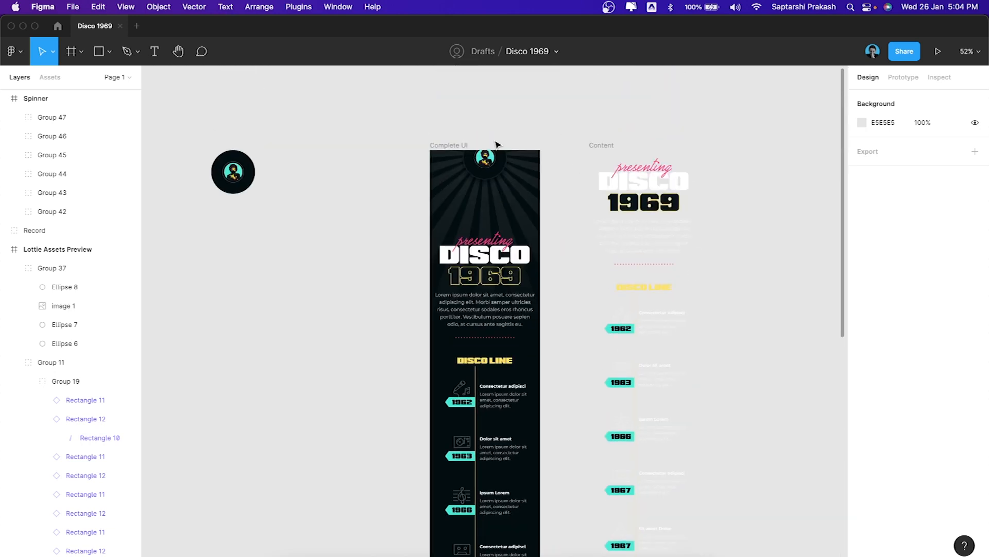
Step: Inspect the Complete UI frame's properties and compare its layout with the adjacent Content frame
left_click(455, 147)
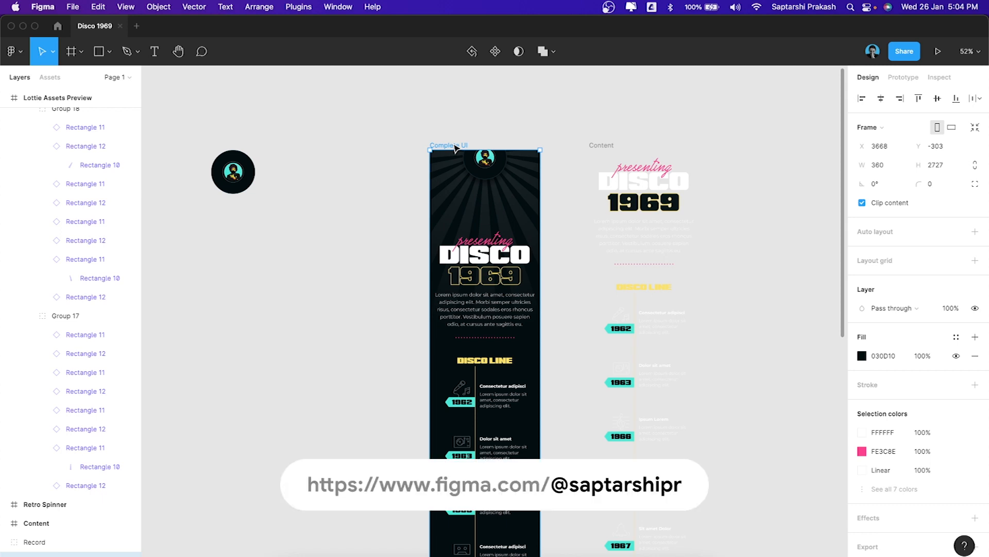
left_click(507, 144)
scroll(522, 138, "down", 2)
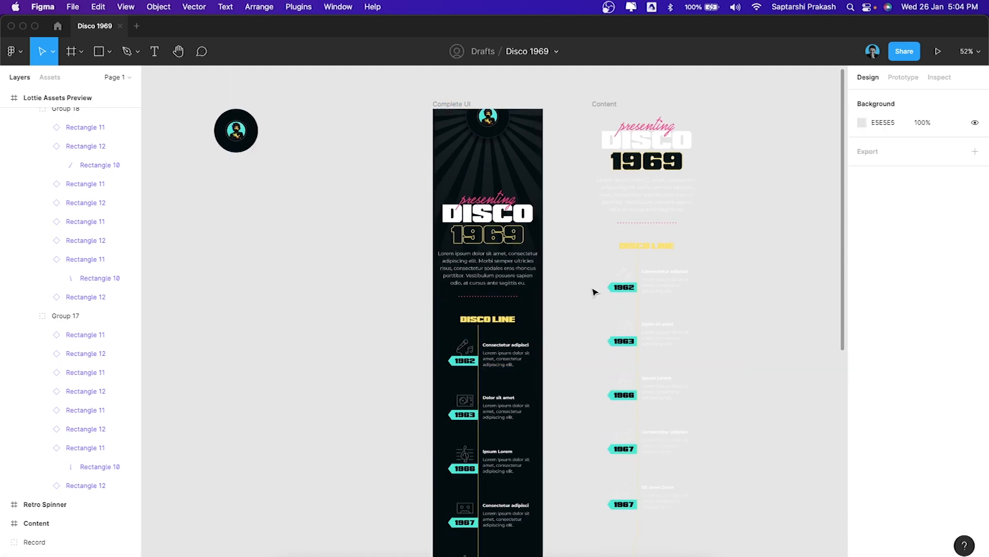
scroll(546, 381, "down", 5)
scroll(545, 382, "up", 4)
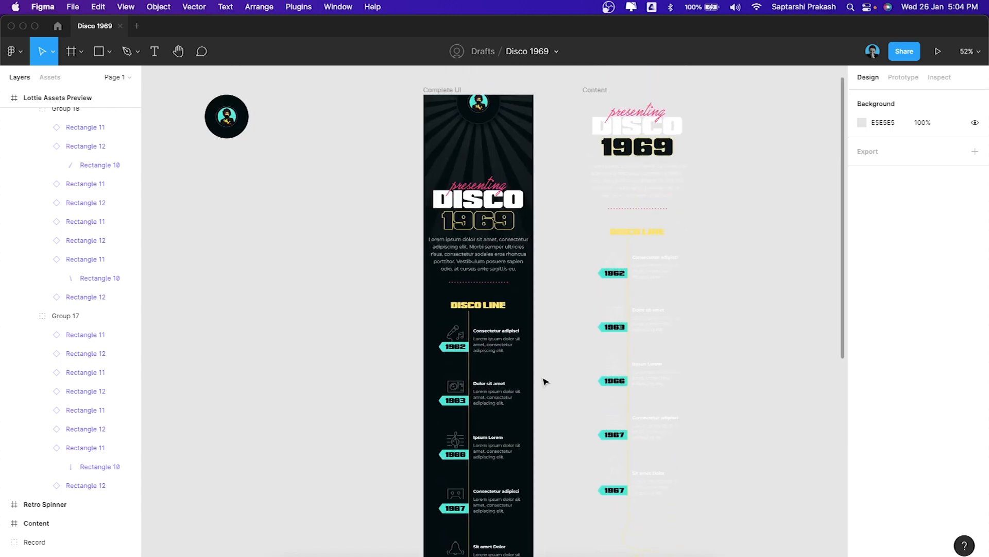
scroll(530, 225, "down", 1)
scroll(525, 196, "down", 3)
scroll(524, 192, "down", 1)
scroll(557, 407, "up", 3)
scroll(557, 407, "right", 2)
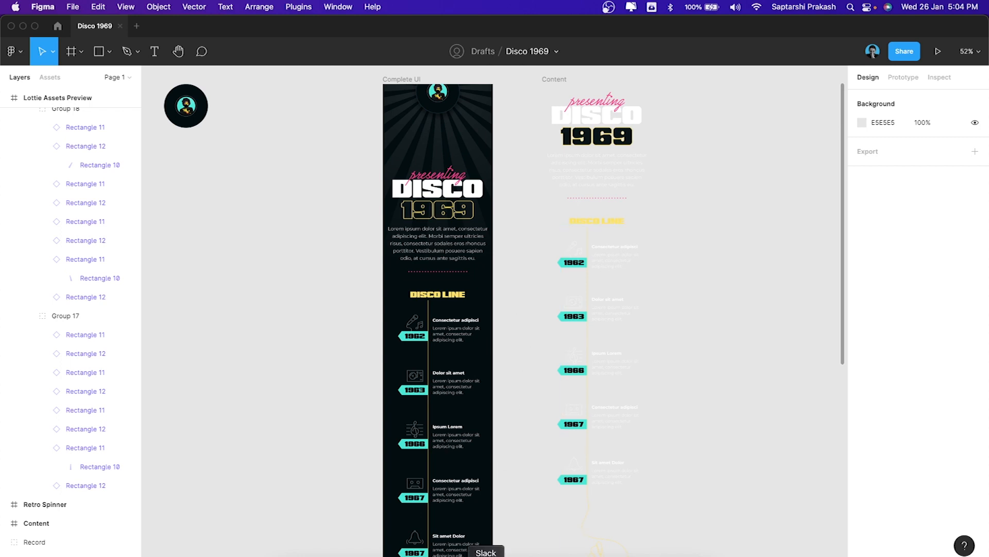
Step: Look back at the Webflow page, return to Figma, and compare it with the Complete UI design
left_click(490, 553)
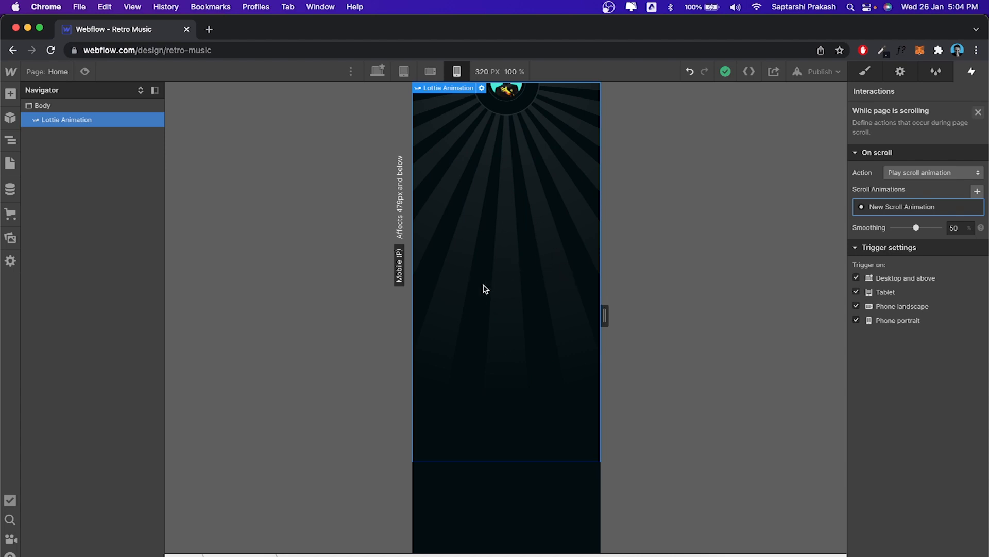
key("super+Tab")
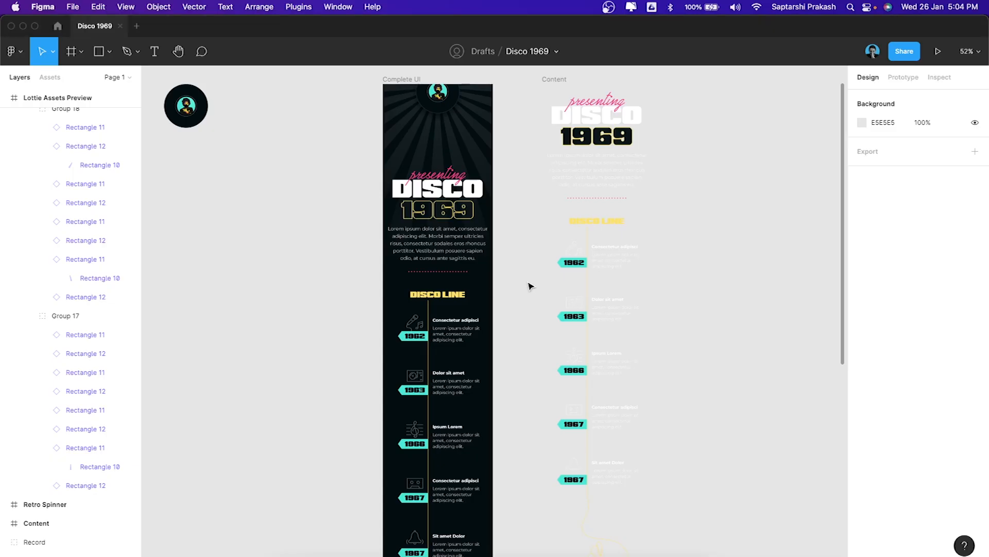
scroll(531, 289, "down", 1)
scroll(530, 258, "up", 2)
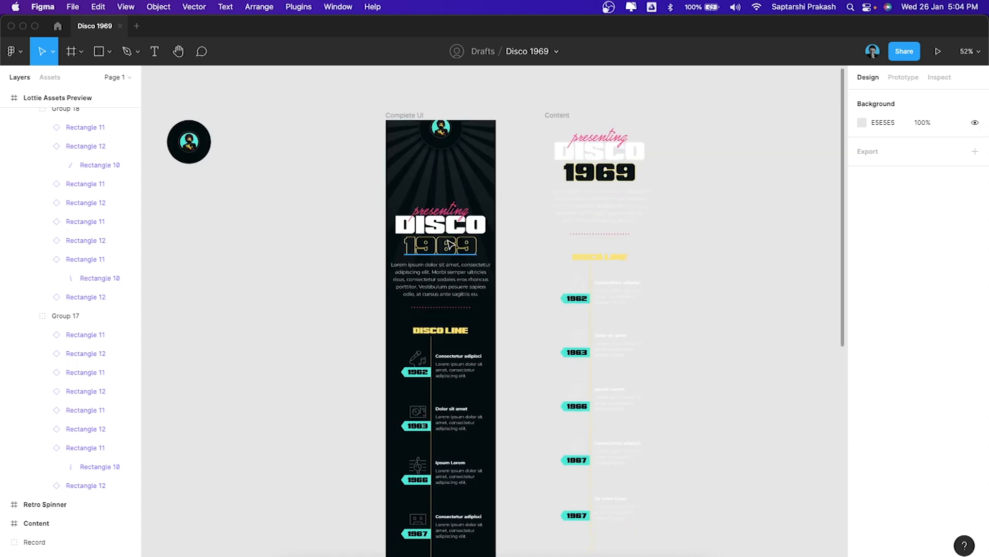
scroll(510, 225, "right", 3)
scroll(509, 225, "down", 2)
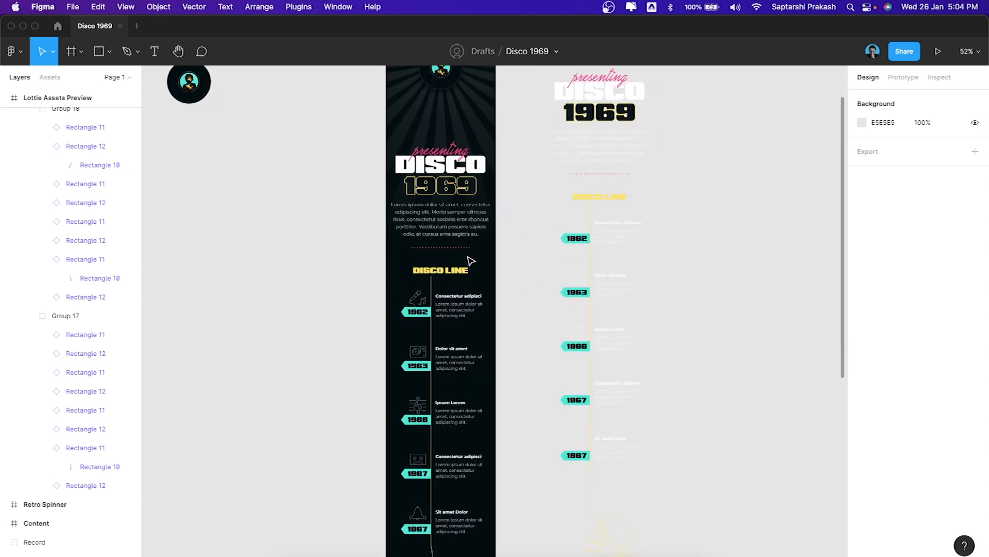
Step: Select the Content frame and move it slightly away from the Complete UI frame, to X 4211
left_click(527, 101)
left_click(528, 100)
scroll(527, 101, "down", 2)
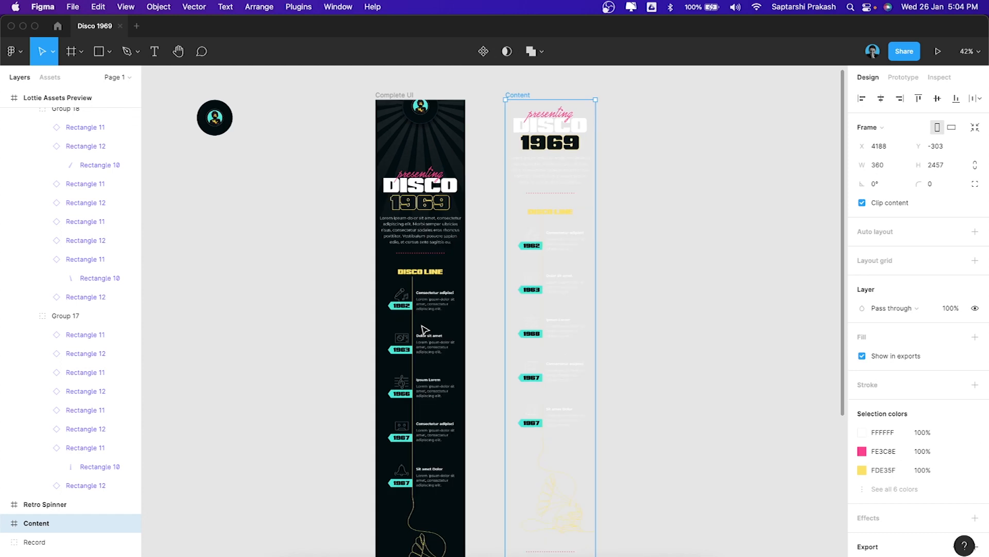
scroll(566, 204, "down", 5)
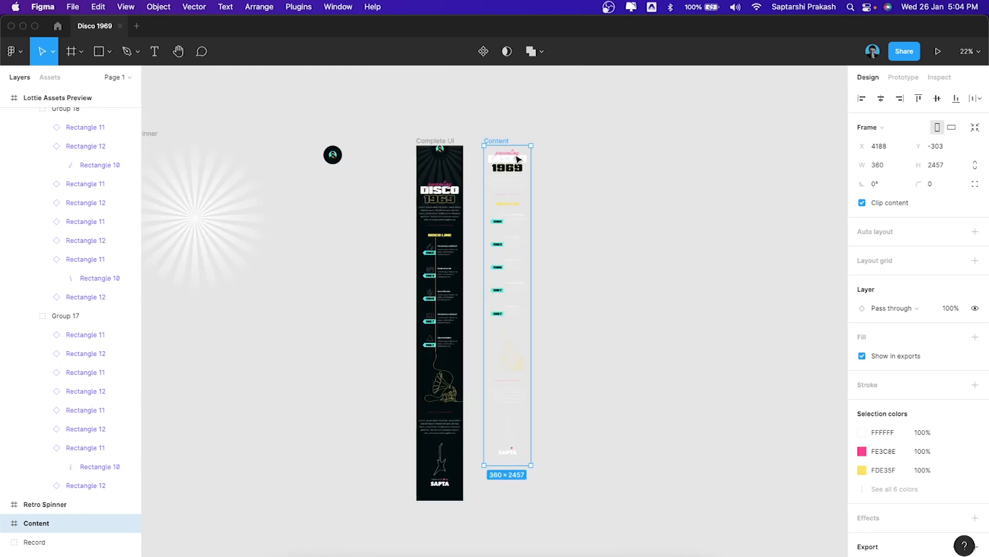
left_click_drag(517, 144, 495, 143)
scroll(495, 143, "up", 5)
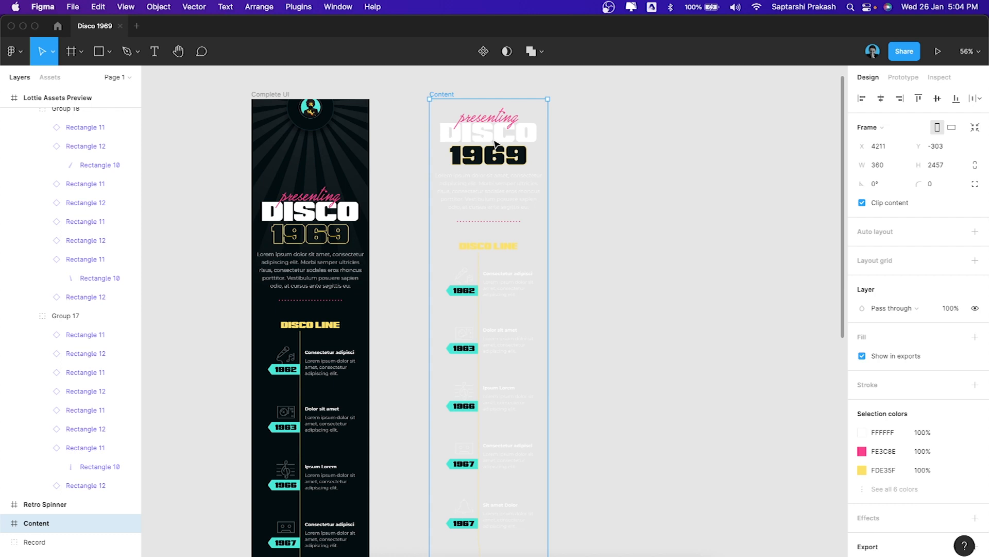
Step: Export the Content frame as a 3x PNG named Content.png into the Webflow Assets folder, replacing the existing file
scroll(495, 144, "down", 3)
scroll(495, 144, "right", 2)
scroll(598, 410, "down", 5)
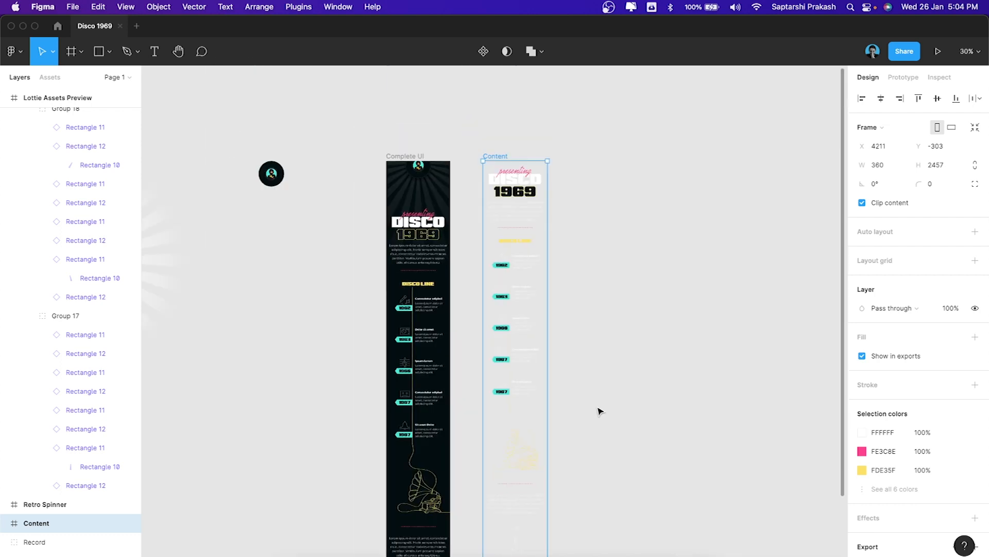
scroll(600, 411, "down", 2)
scroll(600, 411, "right", 1)
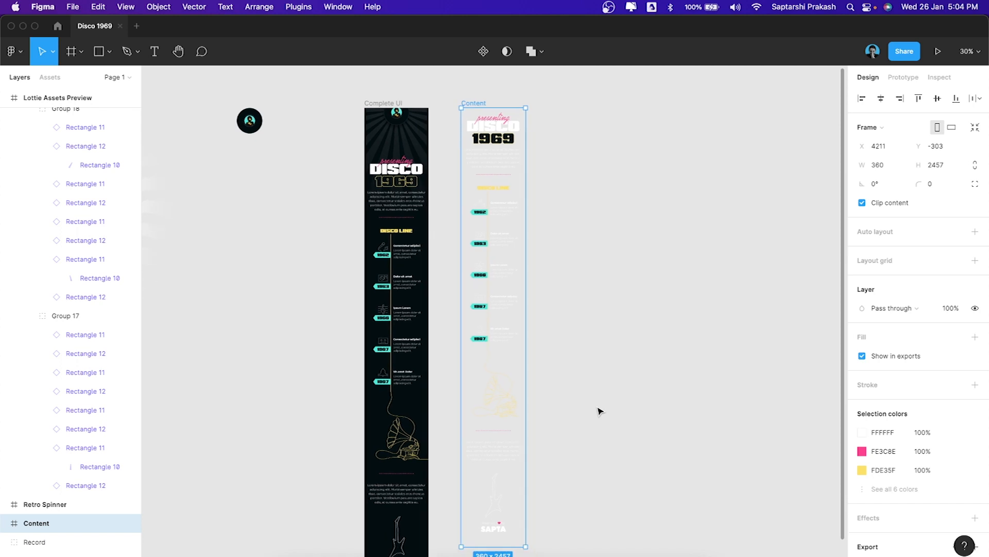
scroll(895, 535, "down", 3)
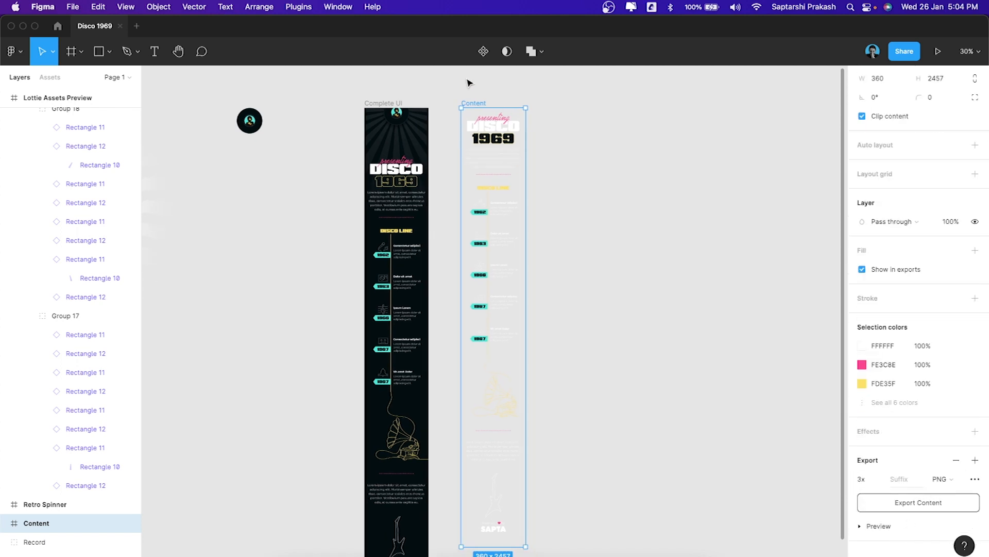
left_click(918, 502)
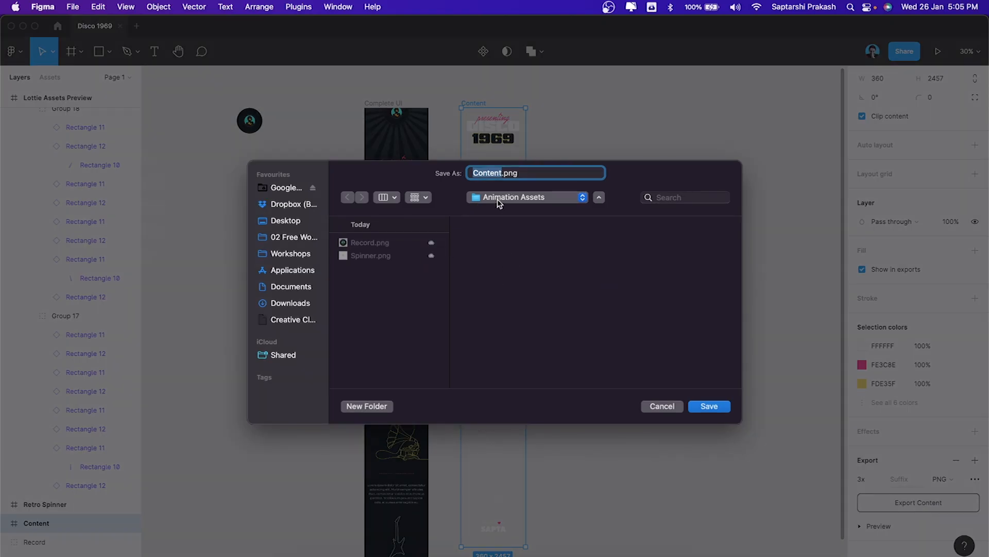
left_click(496, 199)
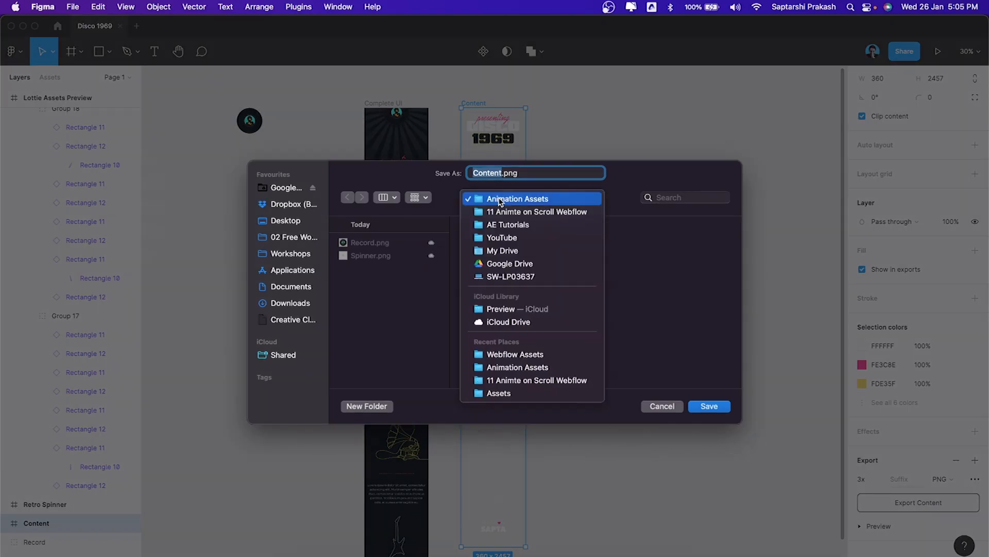
left_click(507, 210)
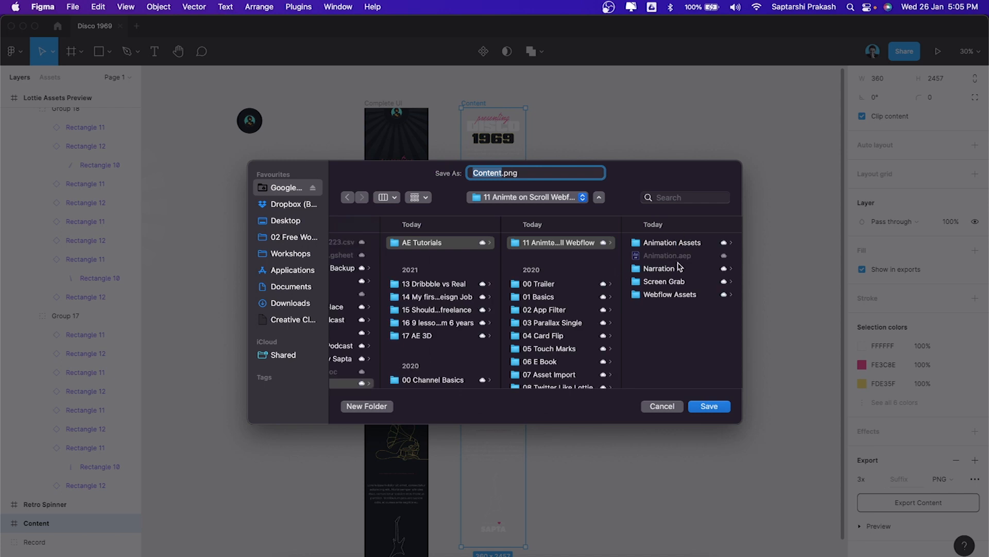
left_click(670, 292)
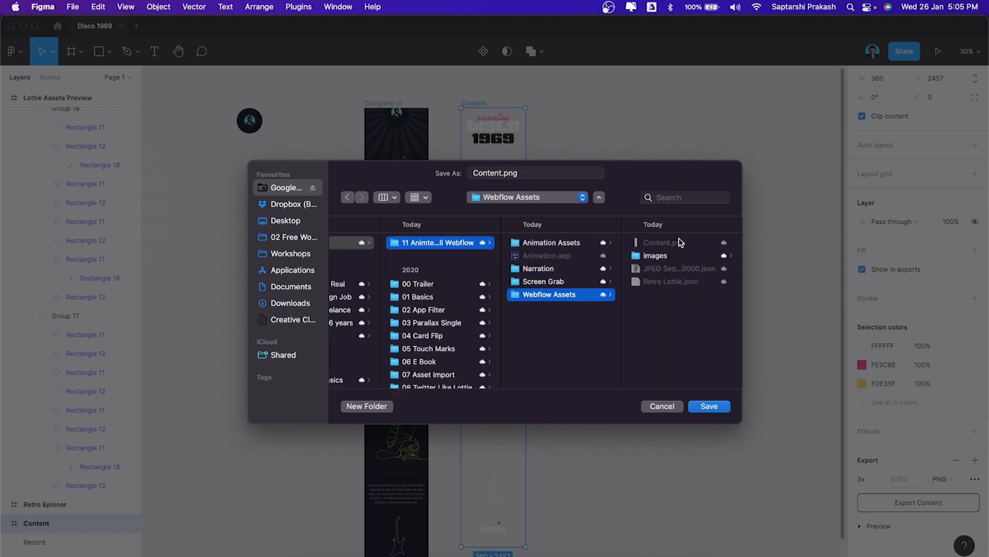
left_click(719, 406)
left_click(538, 359)
left_click(619, 532)
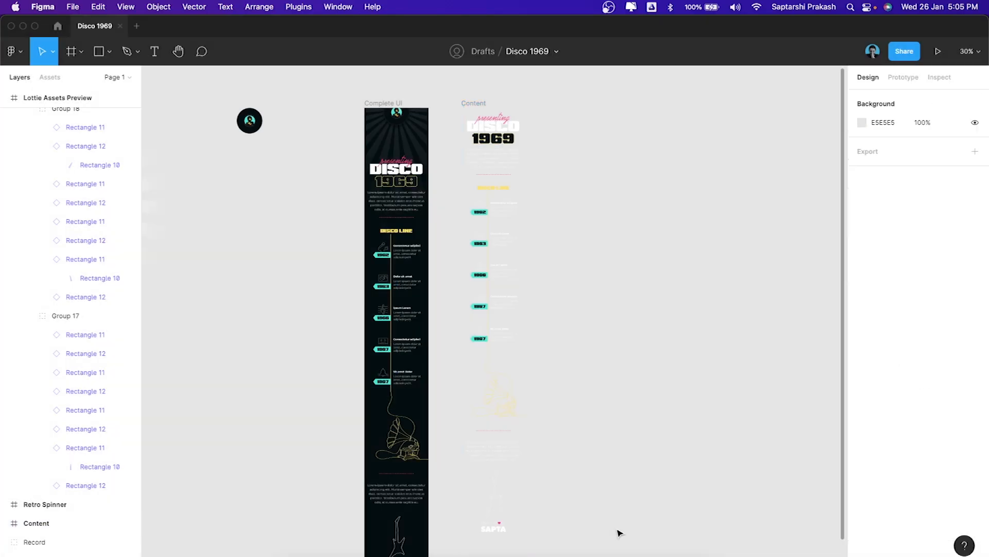
Step: Switch to Webflow and upload Content.png from the Webflow Assets folder to the site's assets
left_click(525, 555)
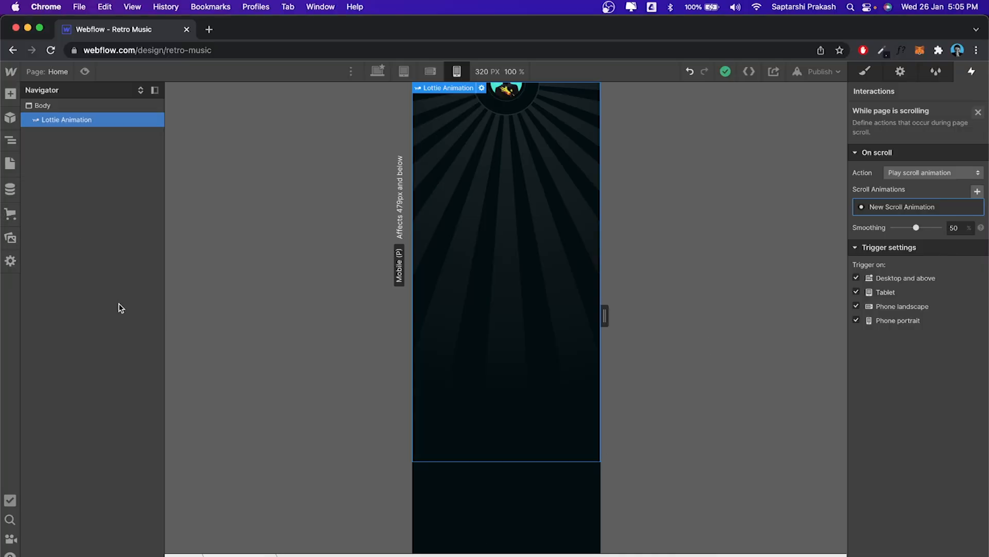
left_click(10, 239)
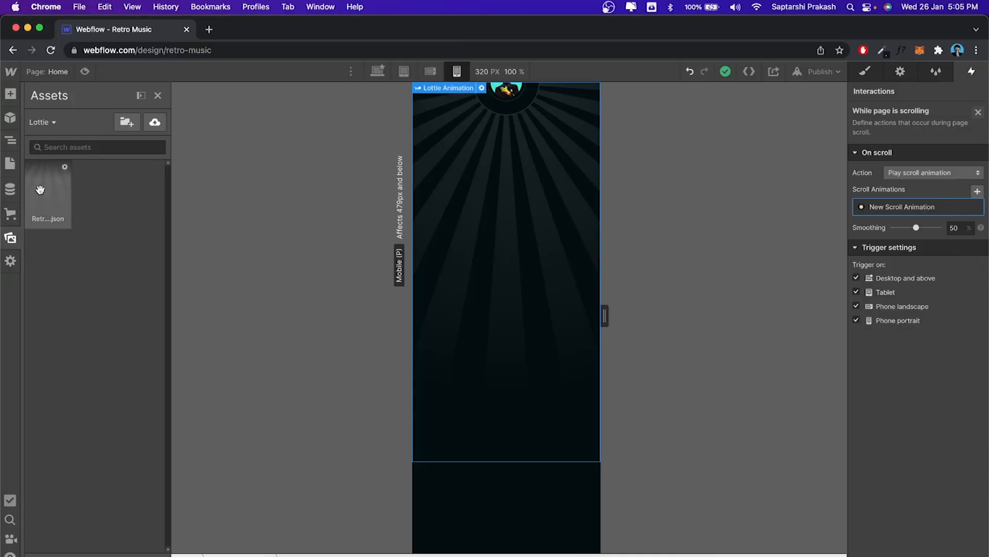
left_click(11, 242)
left_click(11, 241)
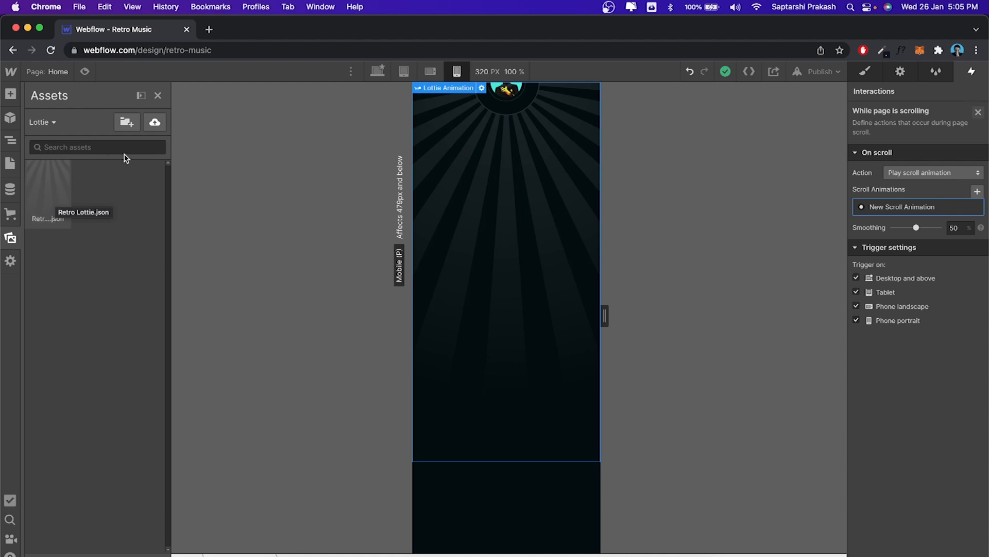
left_click(160, 128)
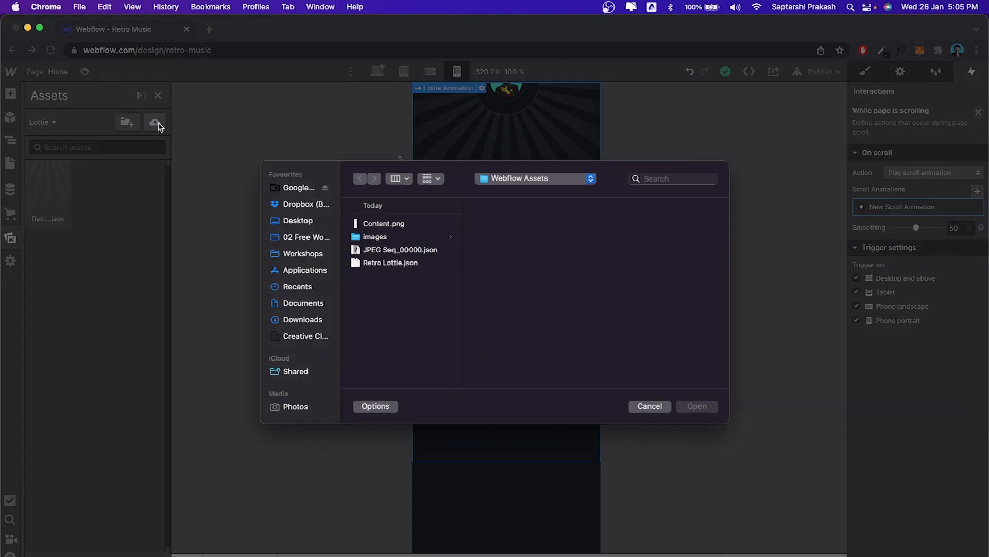
left_click(369, 225)
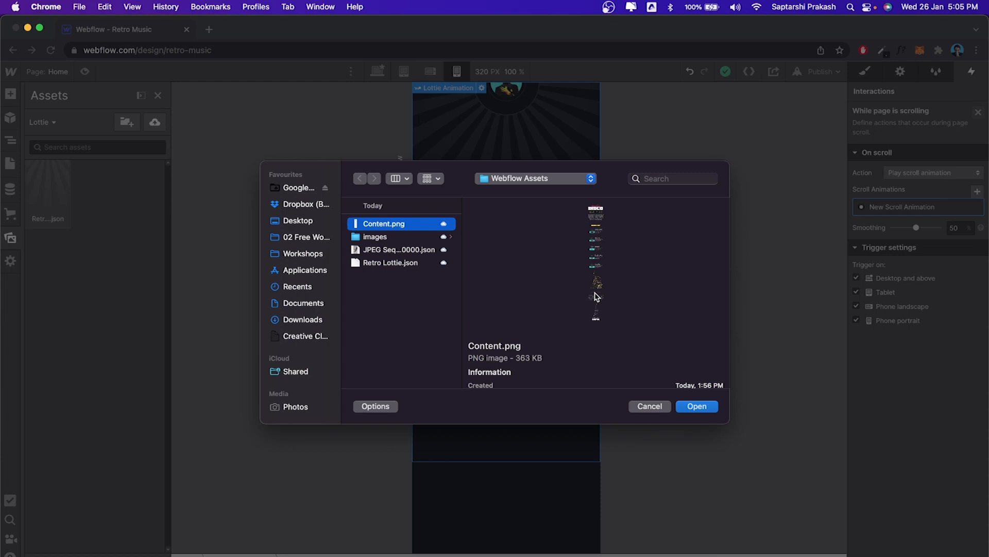
left_click(698, 406)
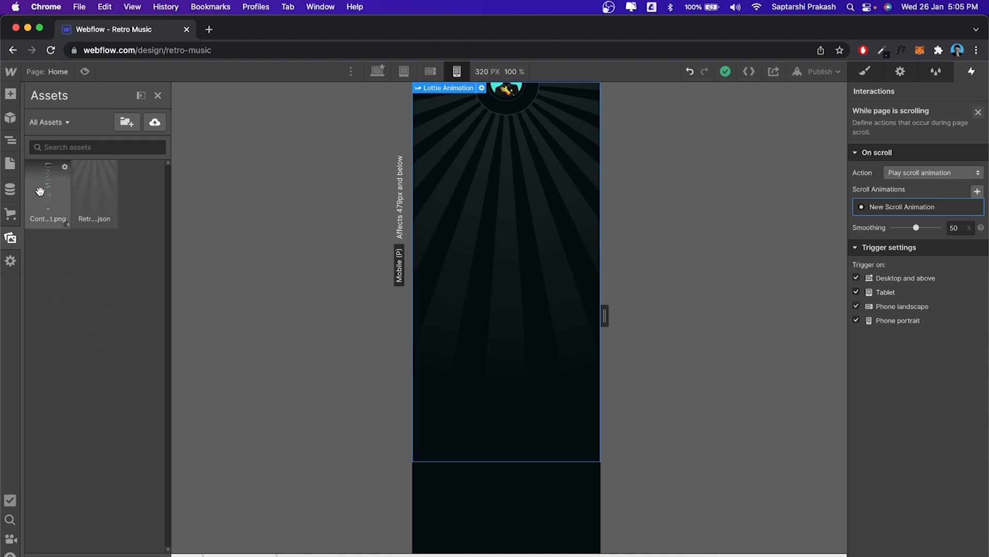
Step: Place the Content.png asset on the page below the Lottie animation and dismiss its image settings
left_click_drag(42, 191, 499, 310)
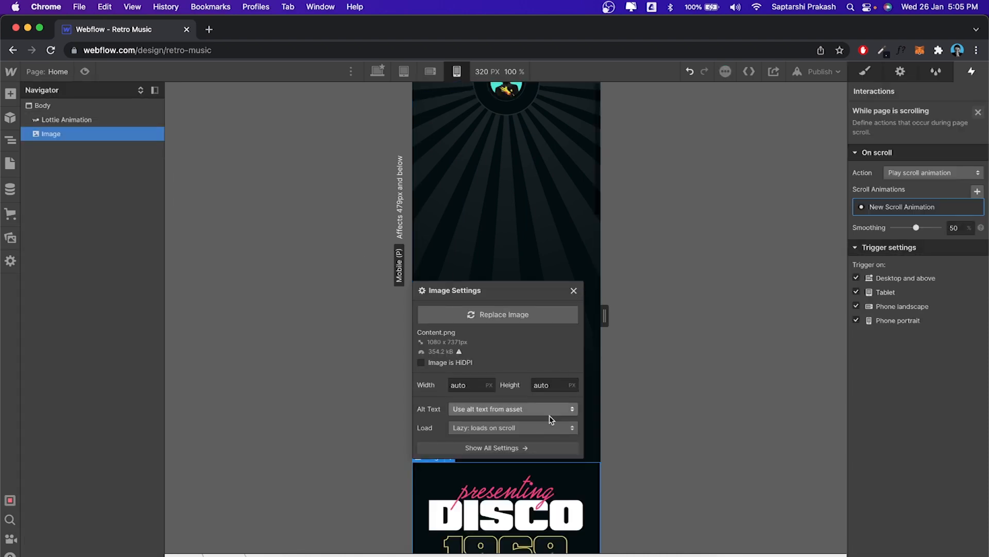
left_click_drag(548, 287, 433, 182)
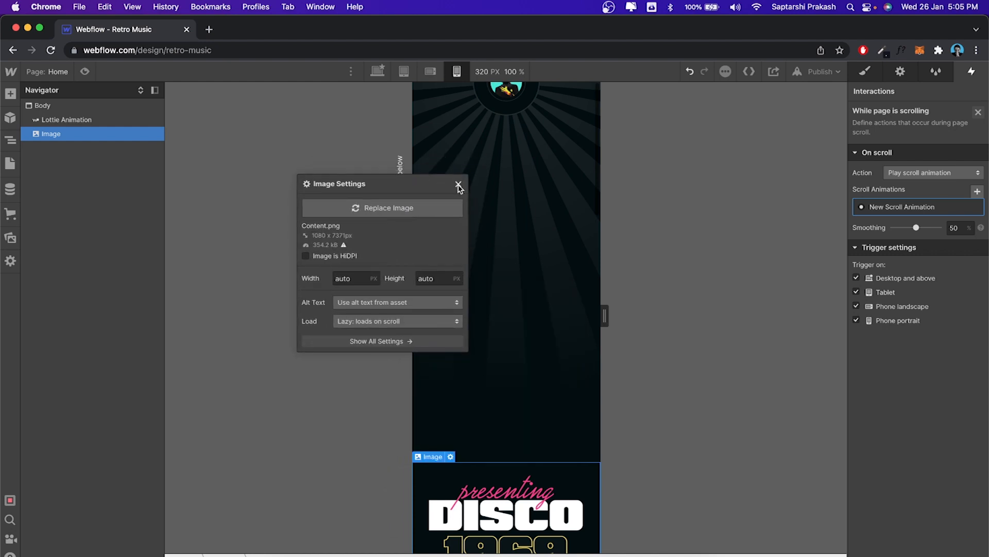
left_click(459, 186)
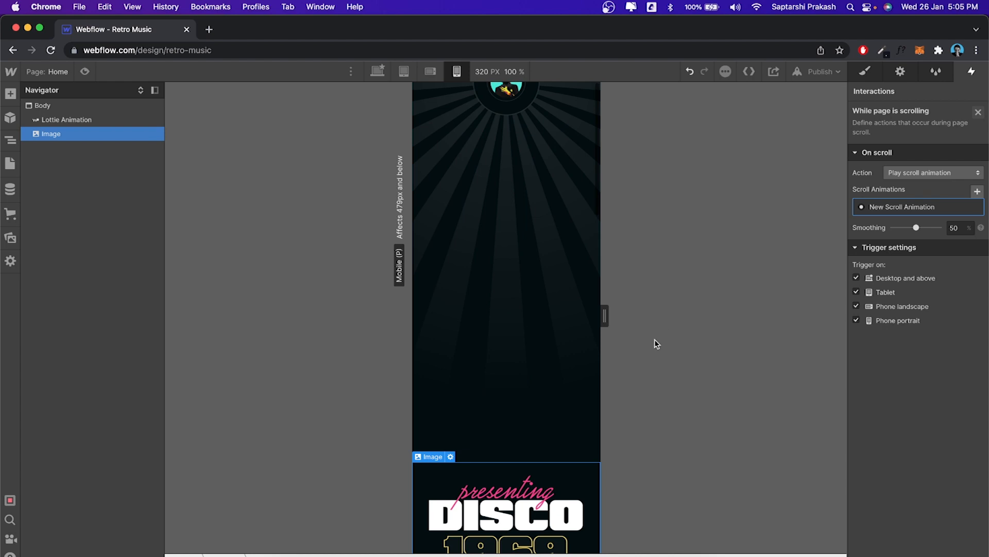
Step: Compare the stacked Lottie animation and image elements on the canvas, and preview how they scroll
left_click(516, 501)
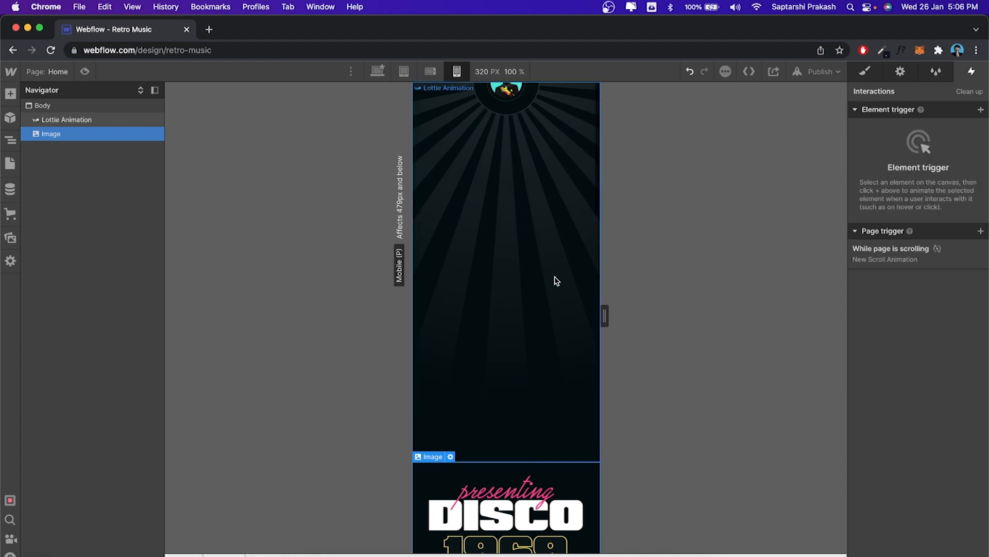
left_click(555, 279)
left_click(526, 496)
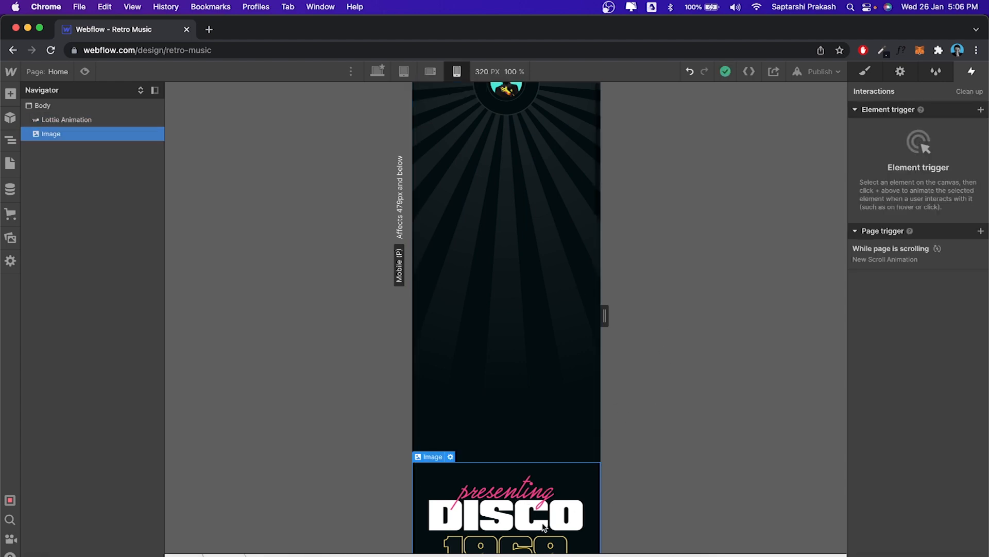
left_click(536, 223)
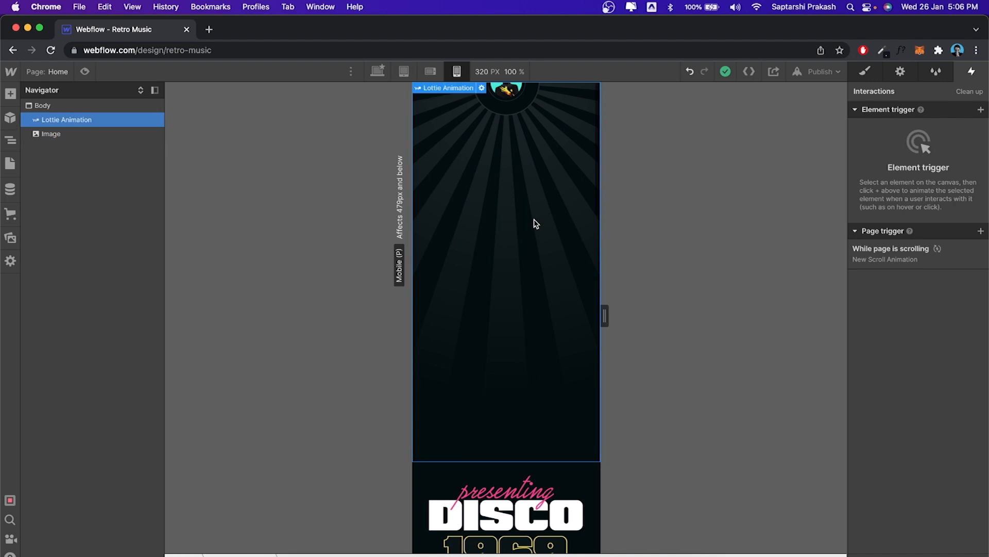
left_click(536, 473)
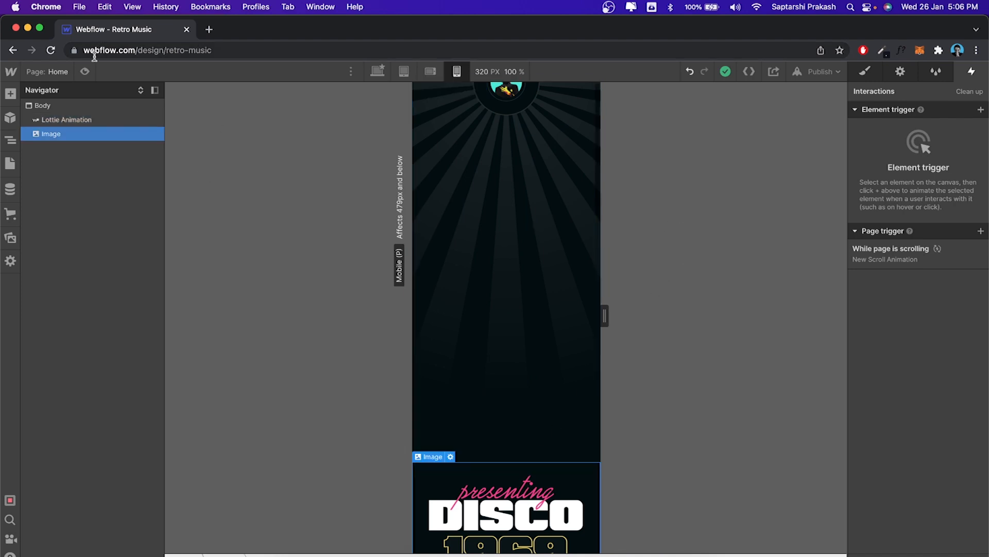
left_click(84, 71)
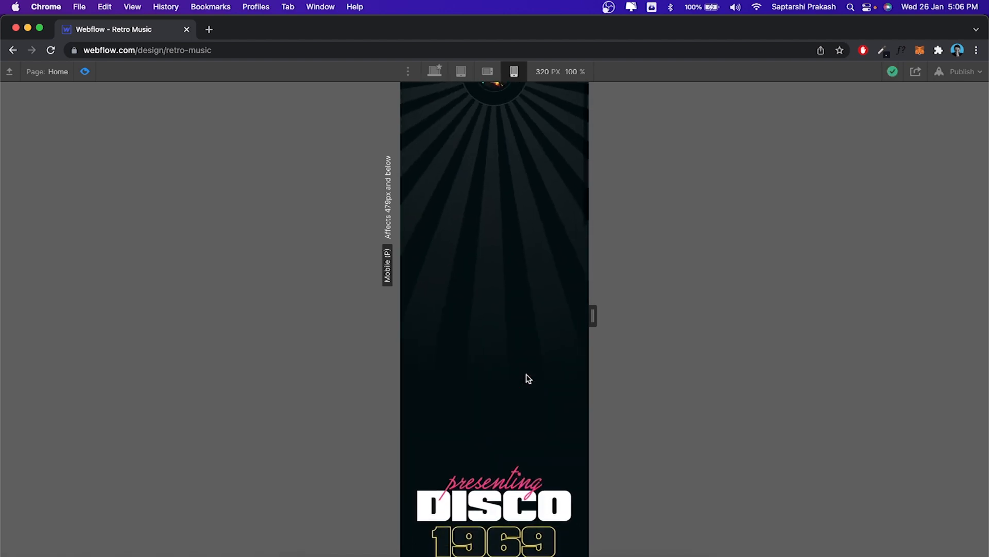
scroll(528, 378, "down", 20)
scroll(527, 378, "up", 20)
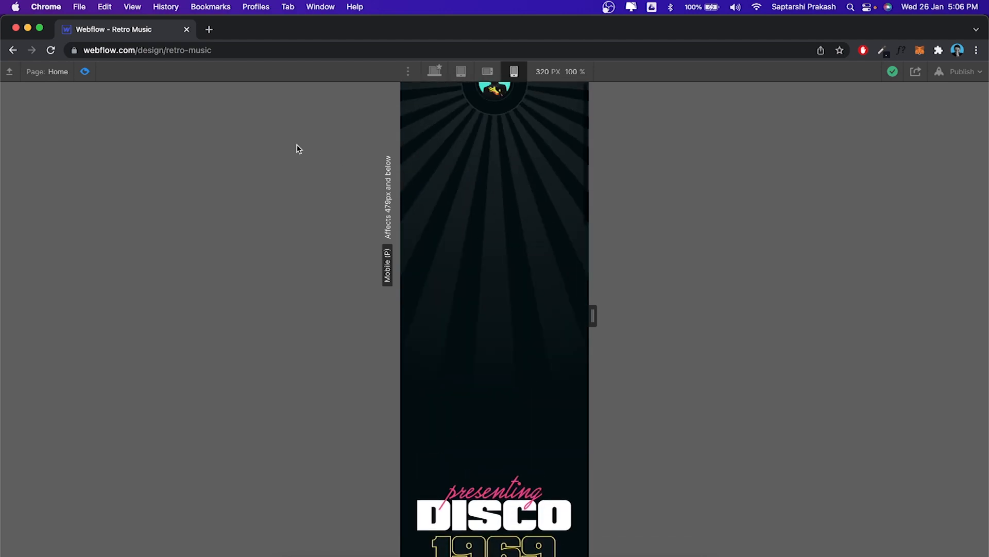
left_click(85, 72)
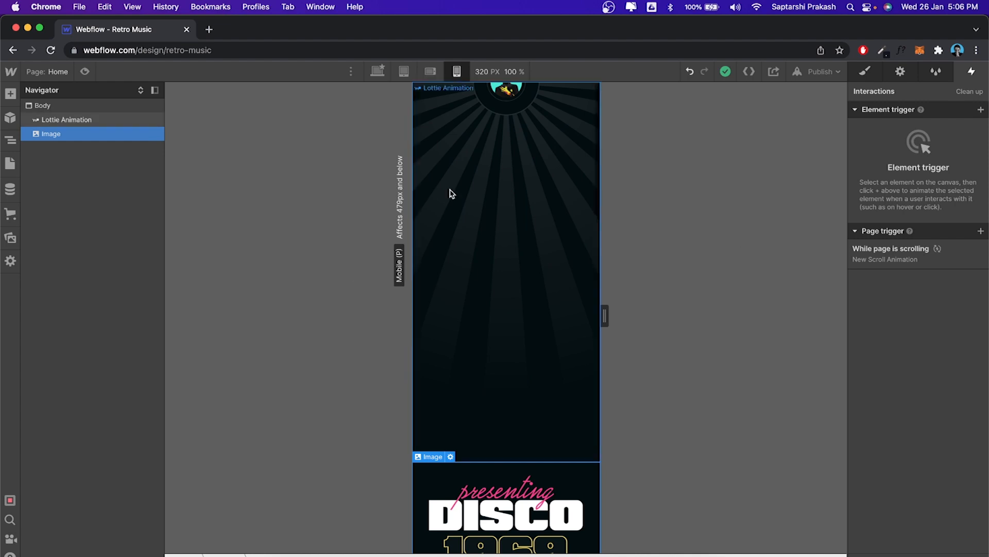
Step: Set the Lottie Animation element's position to Fixed so it stays in place behind the content image
left_click(491, 188)
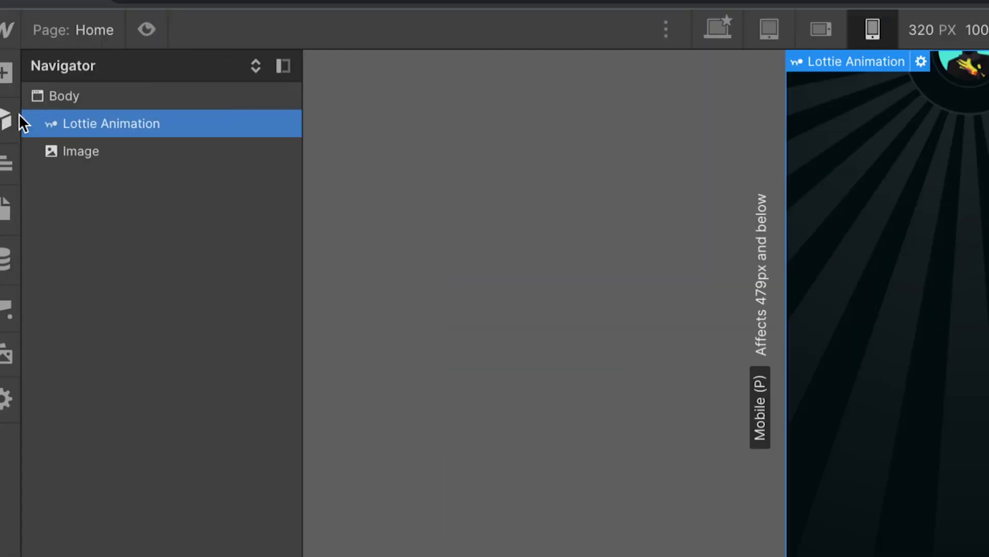
left_click(85, 153)
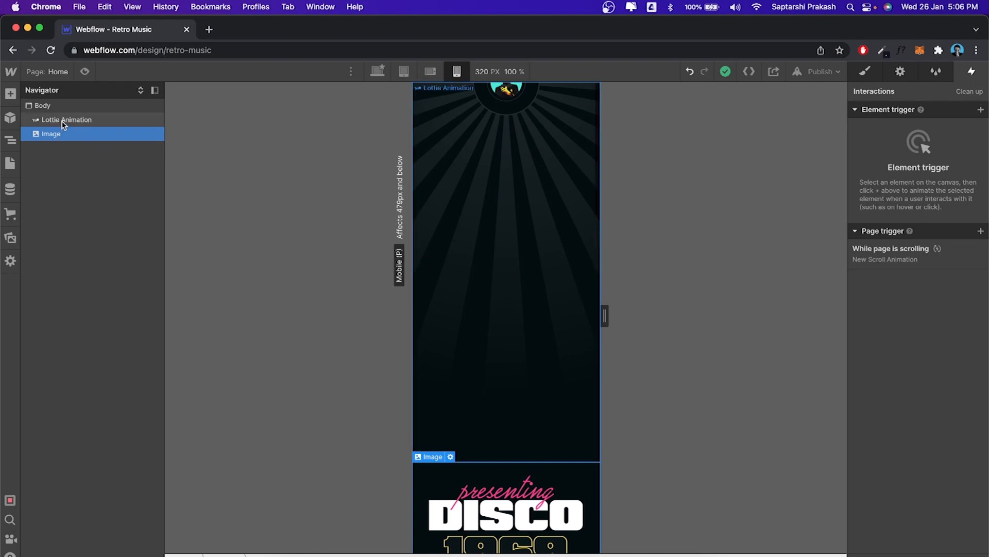
left_click(63, 121)
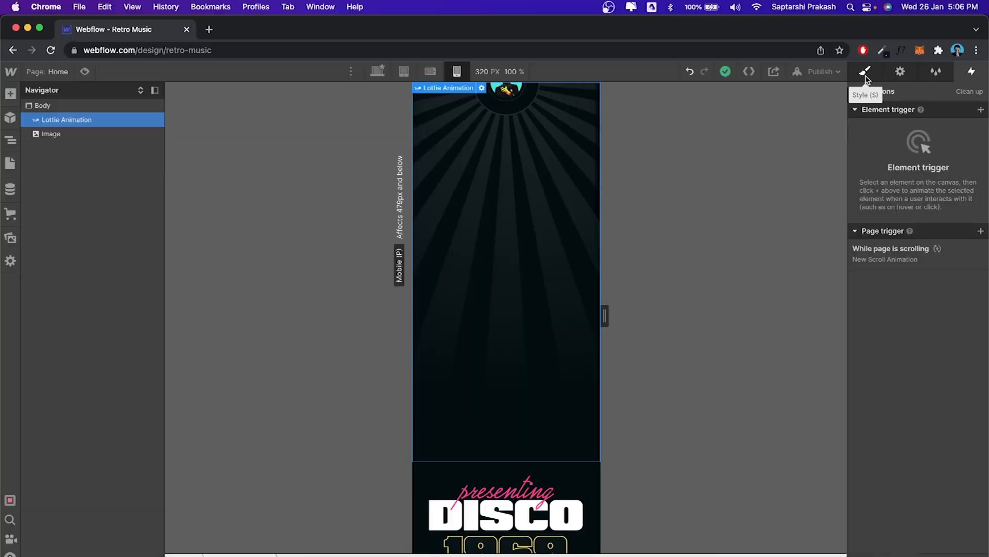
left_click(866, 72)
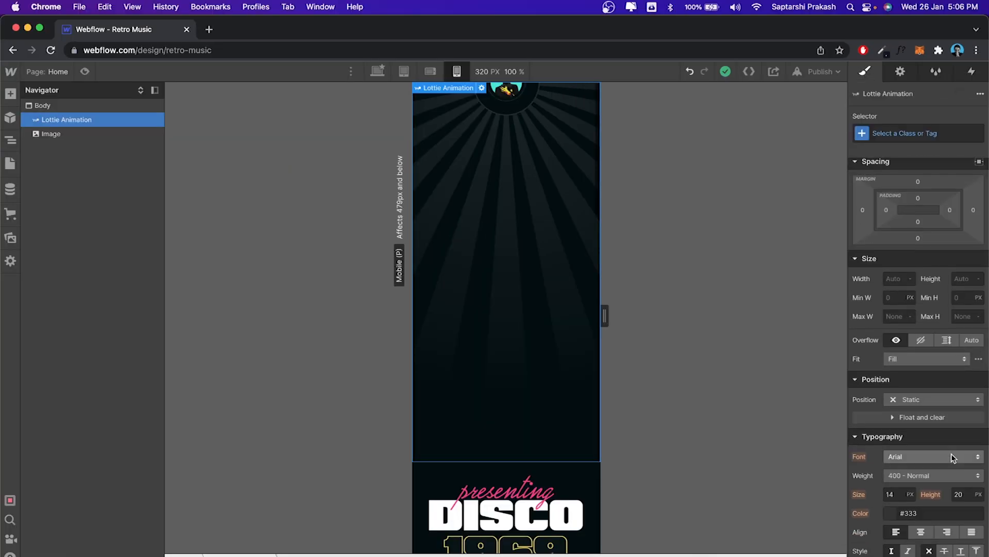
scroll(927, 386, "down", 2)
scroll(923, 274, "up", 4)
scroll(922, 274, "down", 1)
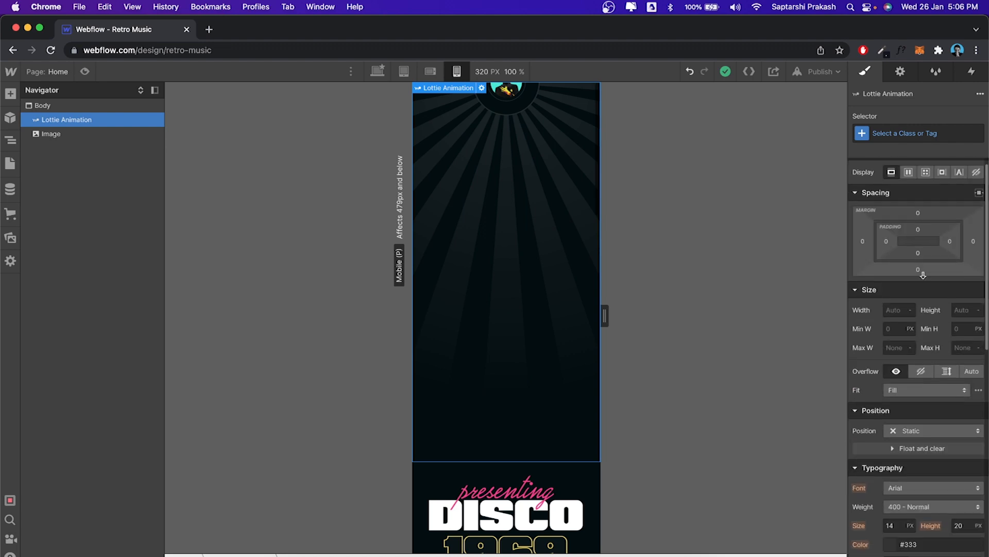
scroll(923, 275, "down", 2)
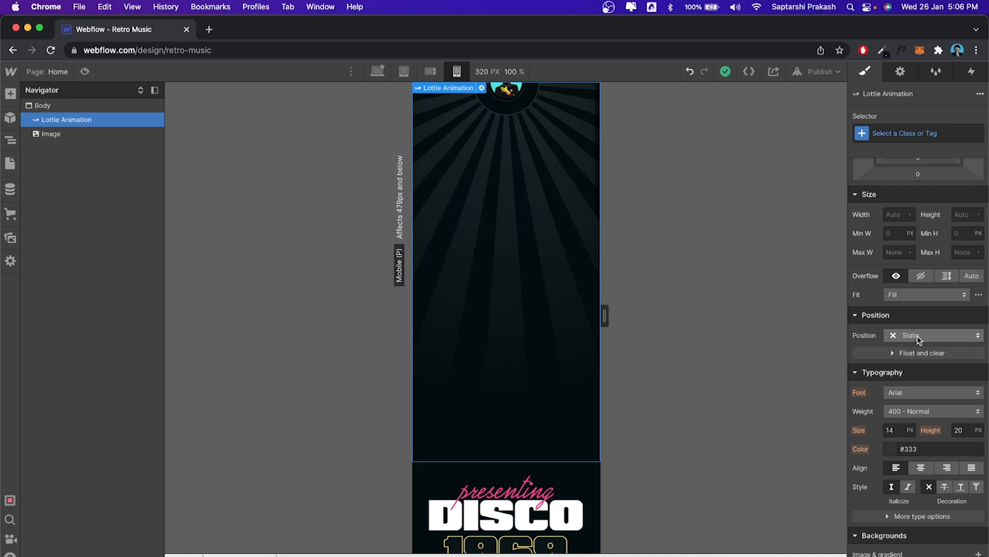
left_click(917, 335)
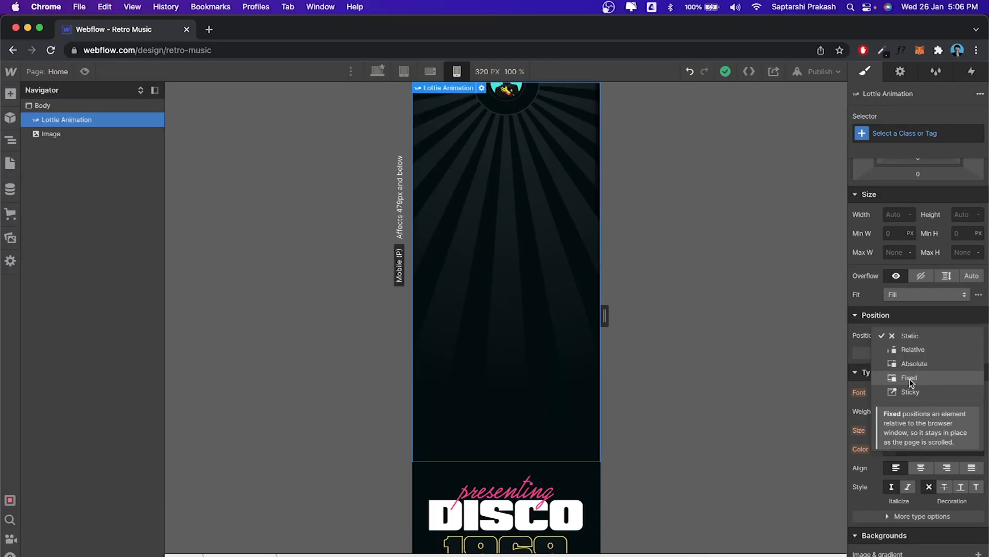
left_click(910, 380)
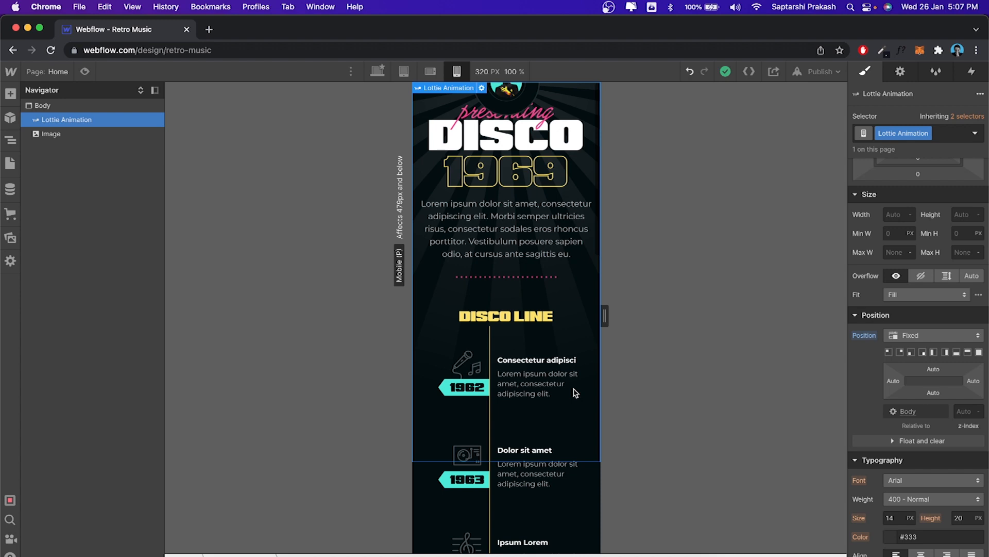
Step: Preview the mobile page from top to bottom to examine how the content scrolls over the fixed Lottie background
left_click(84, 73)
scroll(468, 356, "down", 5)
scroll(468, 356, "up", 5)
scroll(468, 356, "down", 2)
scroll(468, 357, "up", 2)
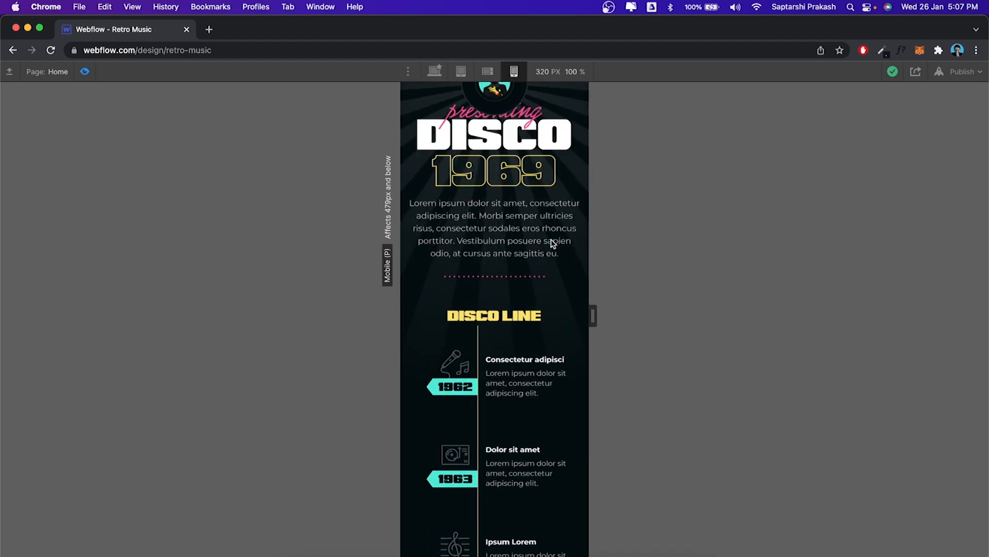
scroll(552, 244, "down", 15)
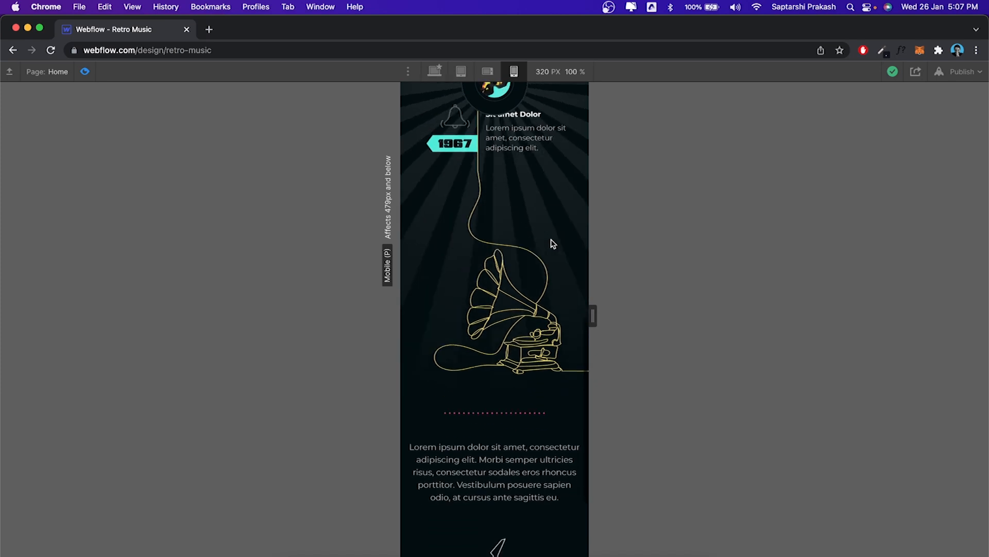
scroll(553, 243, "down", 5)
scroll(553, 243, "up", 15)
scroll(553, 243, "down", 10)
scroll(552, 242, "up", 10)
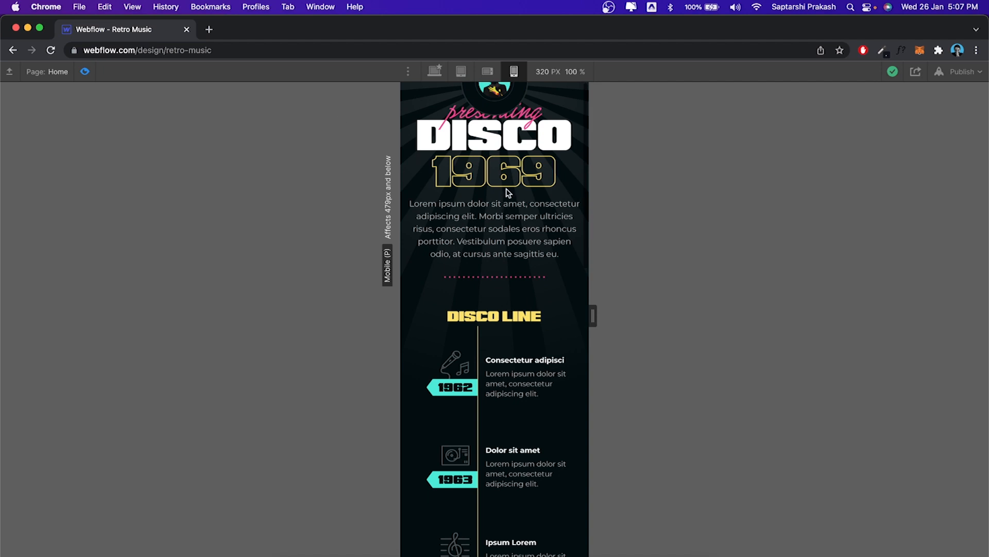
left_click(86, 72)
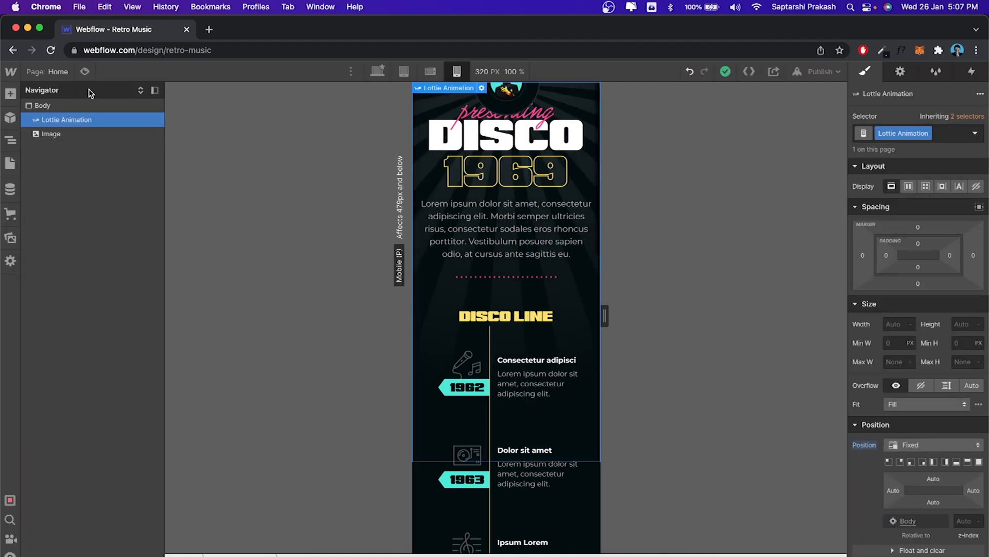
Step: Give the content image a top padding of 200 px and increase it to 250 px
left_click(60, 134)
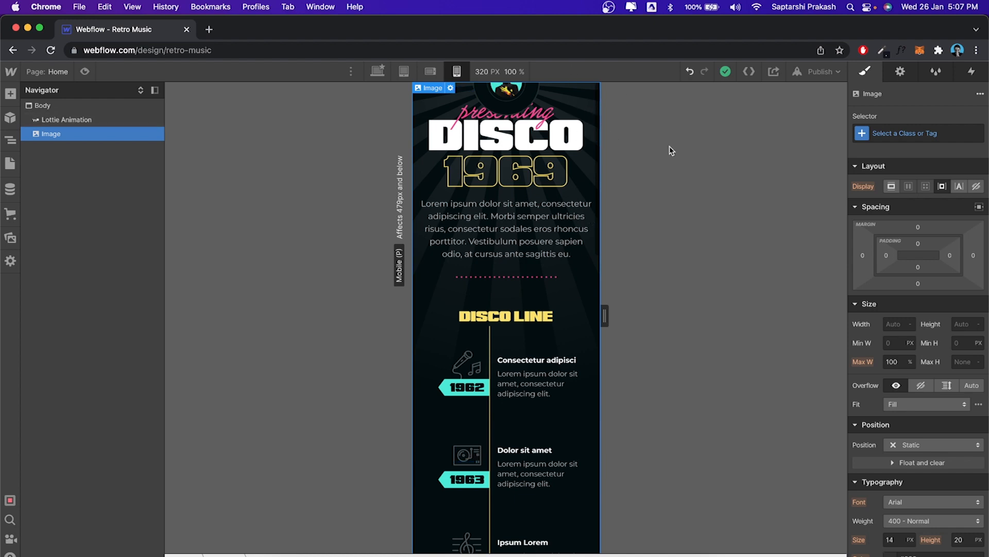
left_click(82, 122)
left_click(78, 133)
left_click(918, 243)
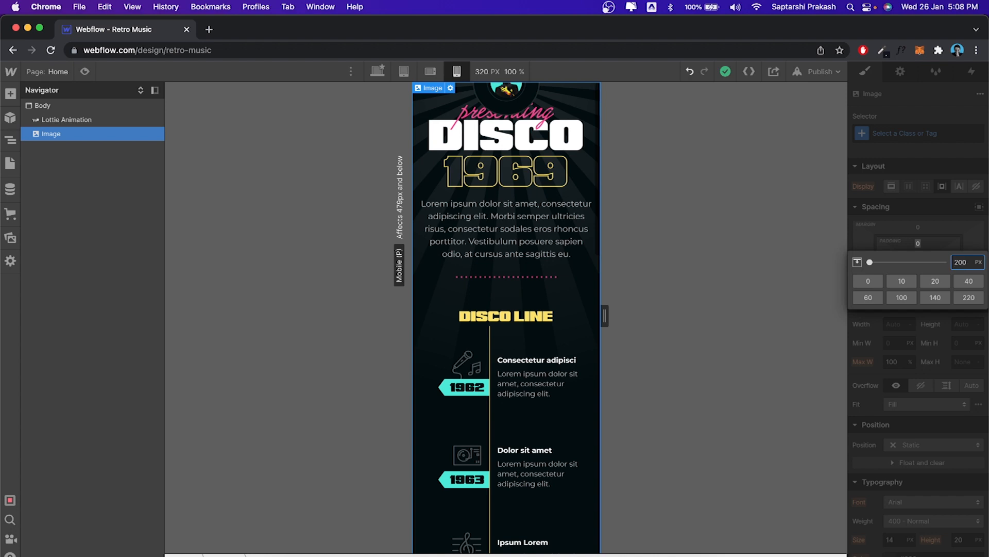
key("Return")
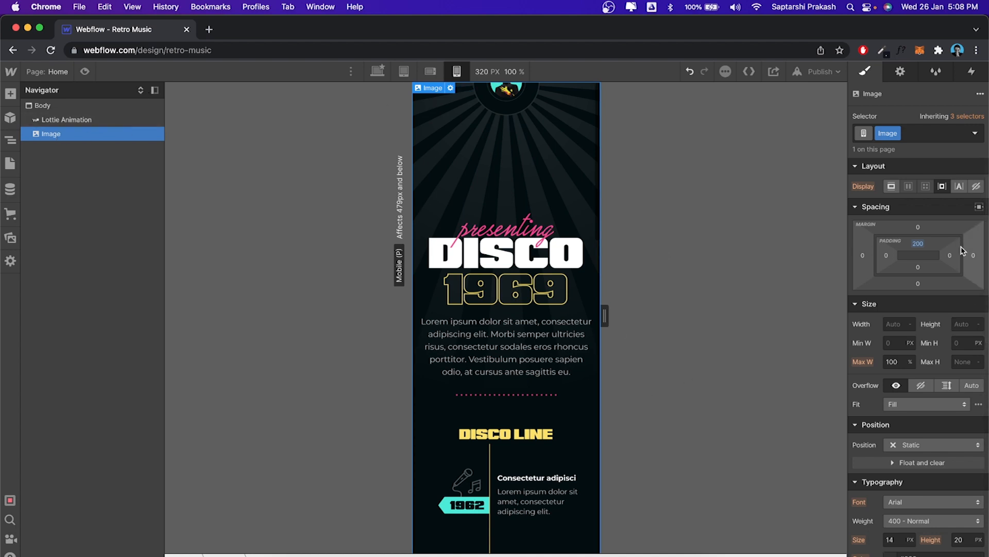
left_click(921, 246)
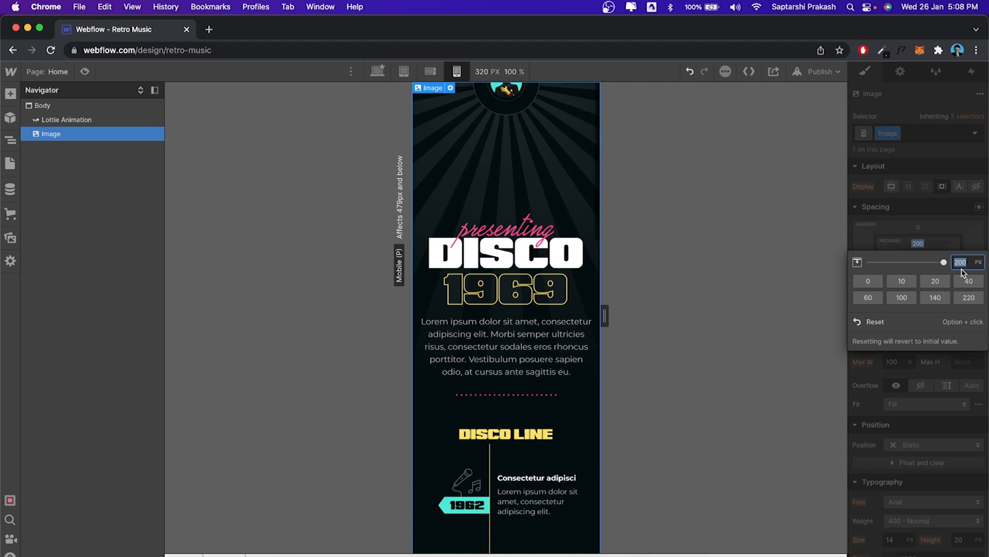
type("25")
key("Return")
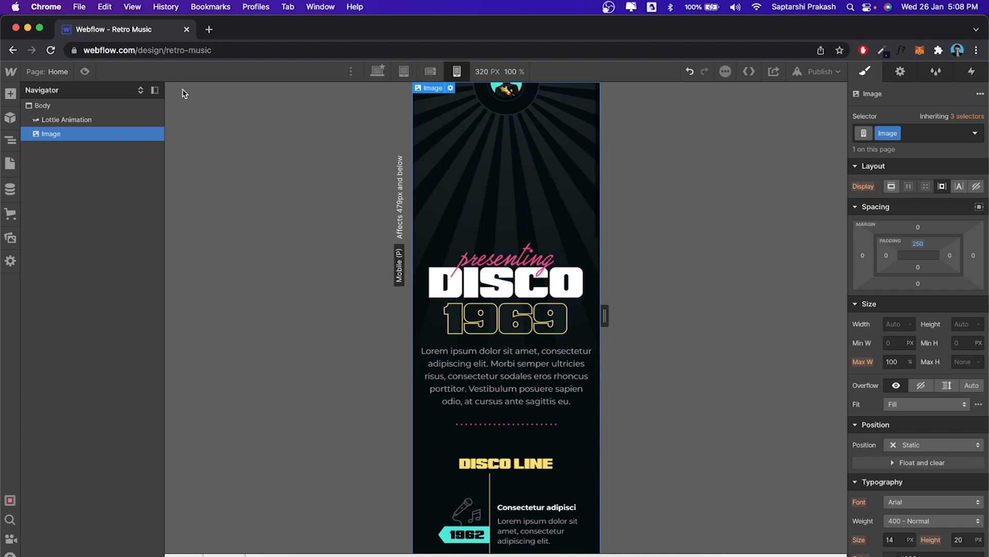
Step: Preview the page down to the footer to check the padded content image against the animated background
left_click(85, 72)
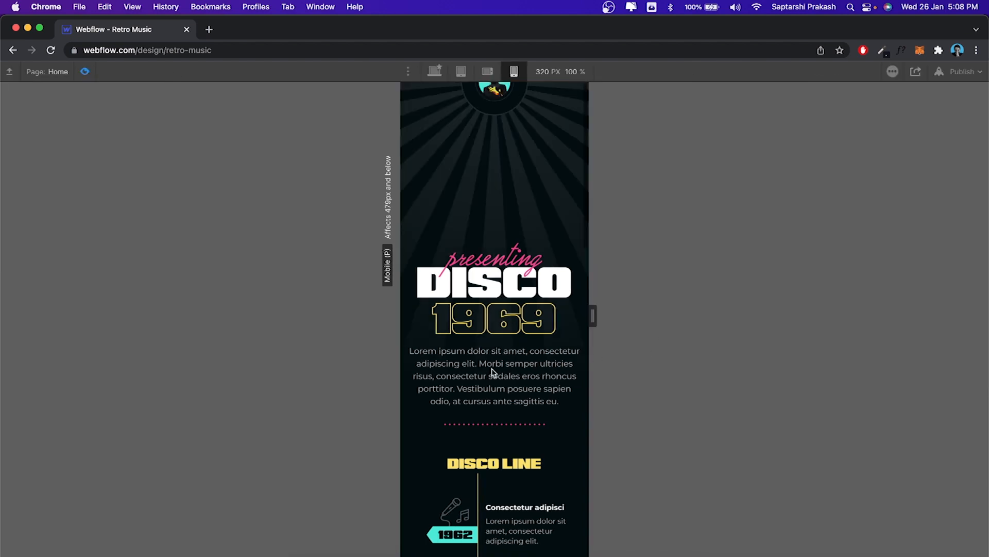
scroll(491, 371, "down", 5)
scroll(490, 360, "up", 5)
scroll(490, 360, "down", 15)
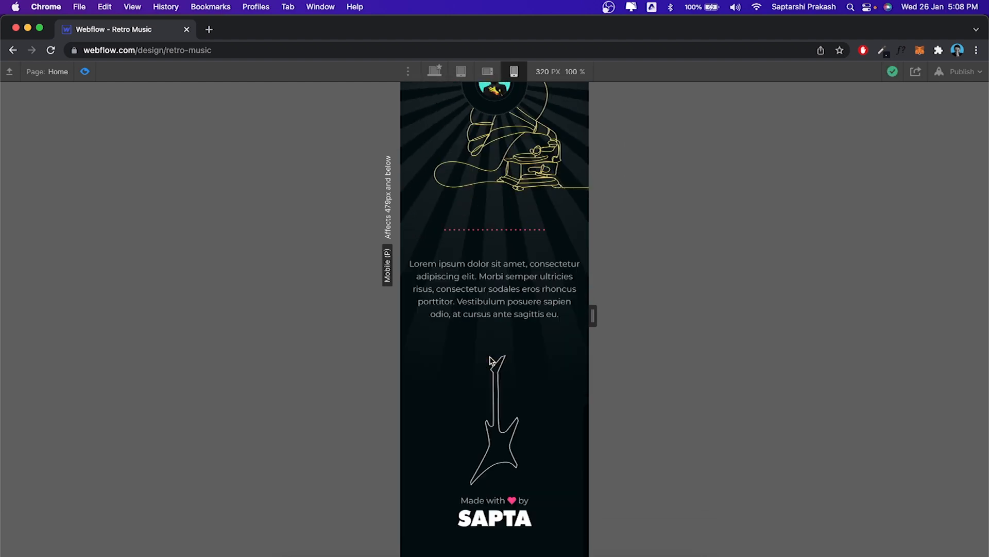
Step: Preview the mobile portrait page from the footer back up to the Disco heading, examining how the content scrolls over the record and rays
scroll(492, 360, "up", 15)
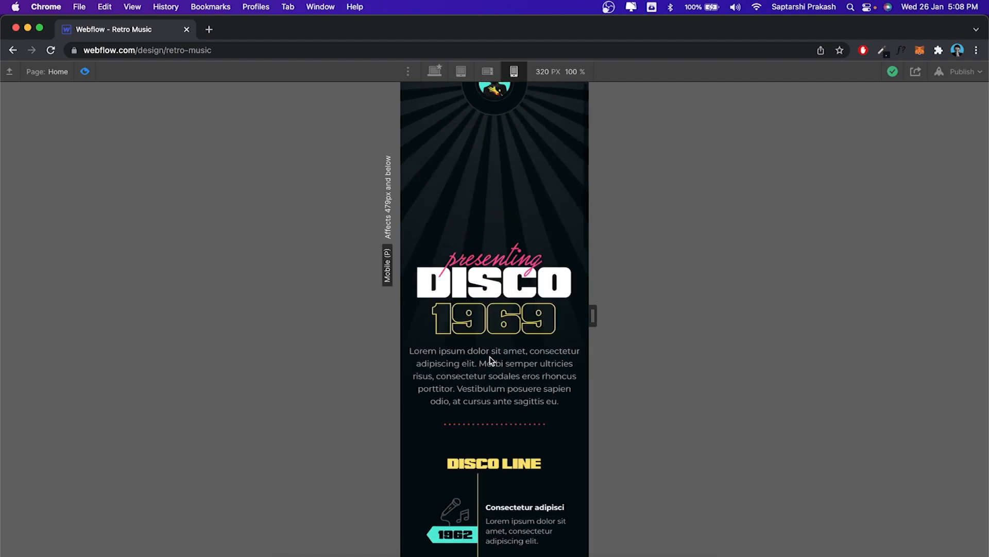
scroll(492, 361, "down", 6)
scroll(490, 360, "down", 4)
scroll(490, 360, "up", 2)
scroll(490, 361, "down", 2)
scroll(490, 360, "up", 3)
scroll(490, 360, "down", 3)
scroll(492, 361, "up", 2)
scroll(491, 361, "up", 12)
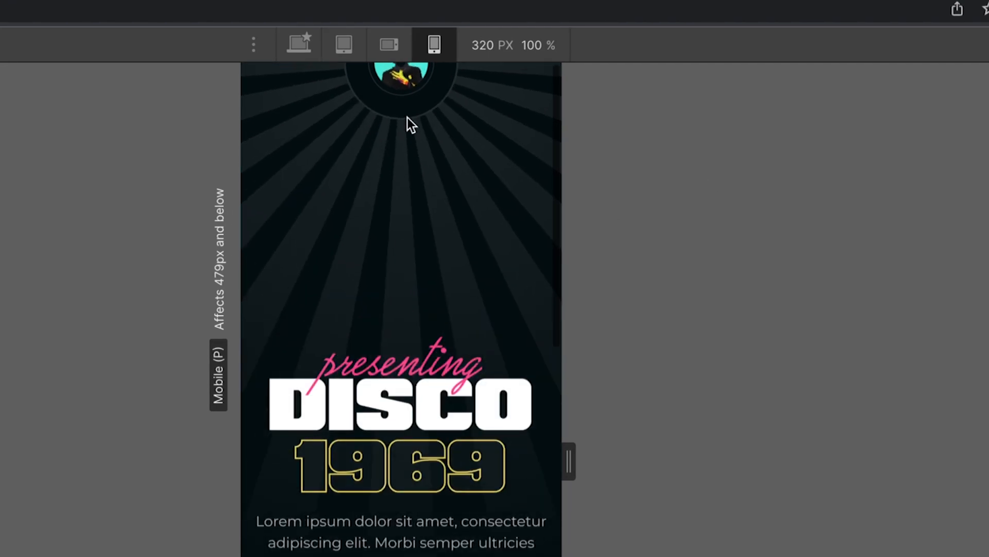
scroll(422, 290, "down", 5)
scroll(422, 290, "up", 3)
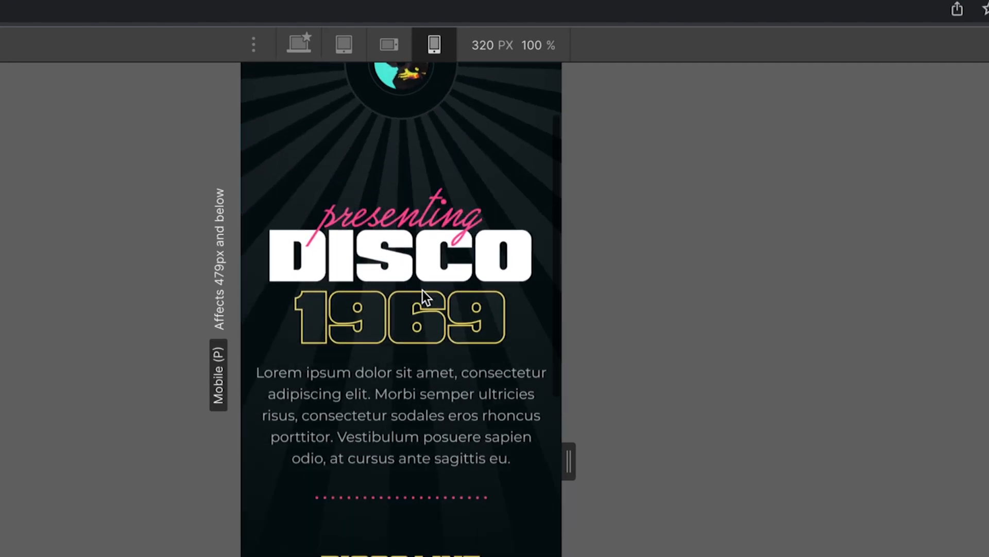
scroll(422, 290, "down", 3)
scroll(423, 289, "up", 5)
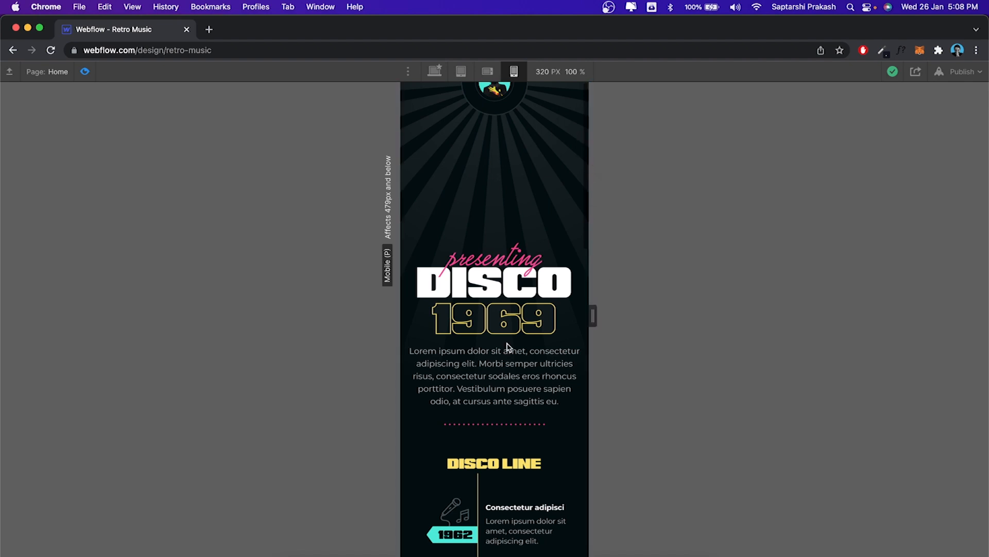
scroll(506, 347, "down", 4)
scroll(507, 347, "up", 4)
scroll(496, 418, "down", 3)
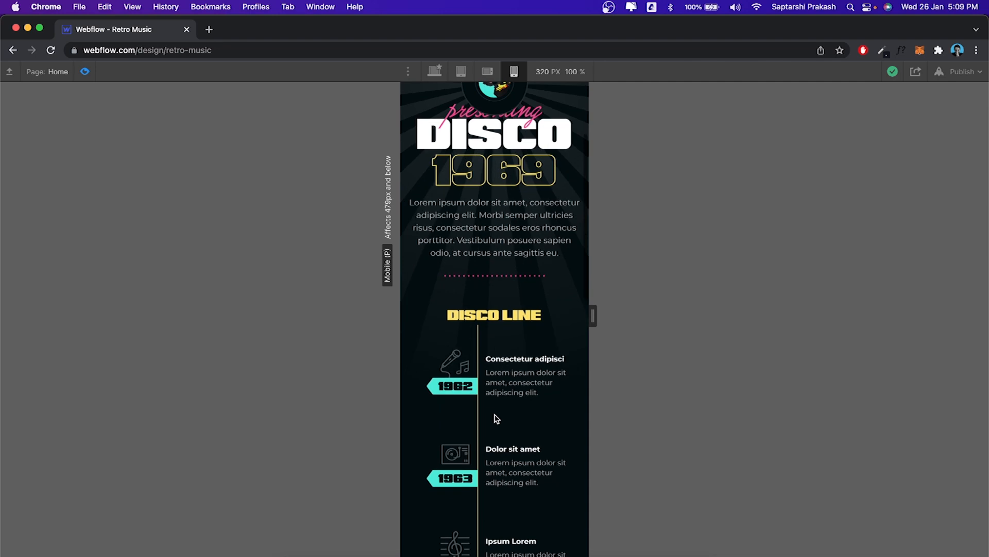
scroll(497, 415, "down", 3)
scroll(497, 416, "up", 2)
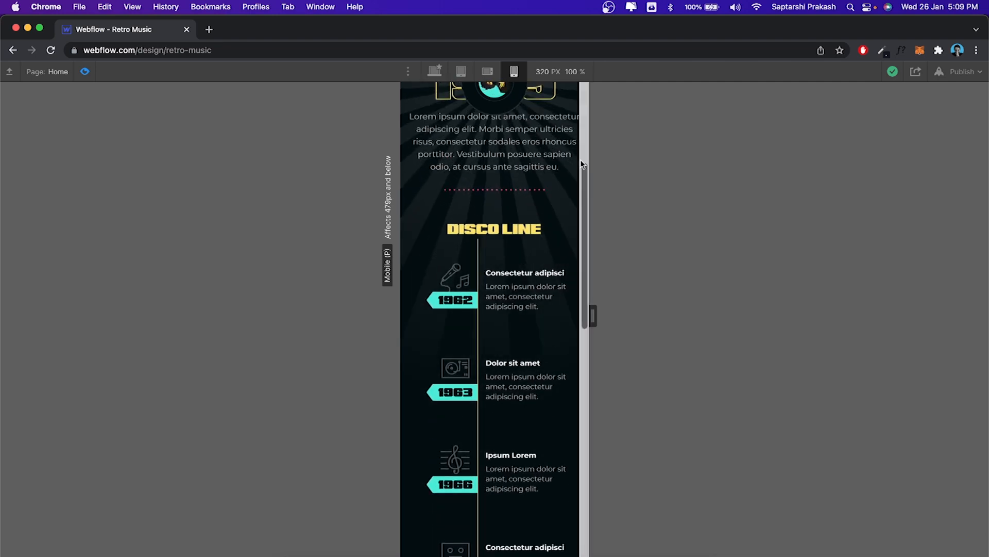
scroll(530, 411, "down", 4)
scroll(531, 412, "up", 8)
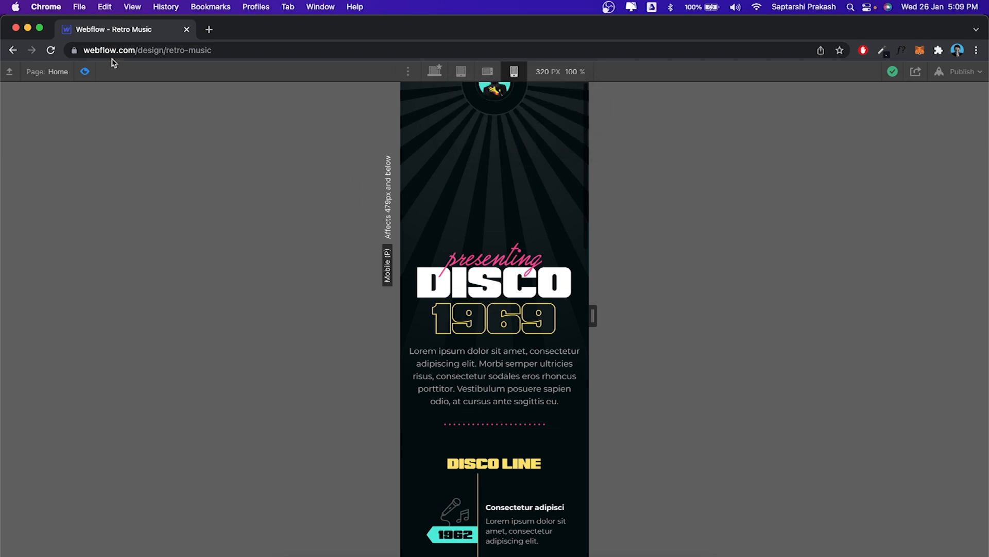
Step: Leave the preview, switch to the mobile landscape breakpoint and open the Body element's background color for editing
left_click(85, 73)
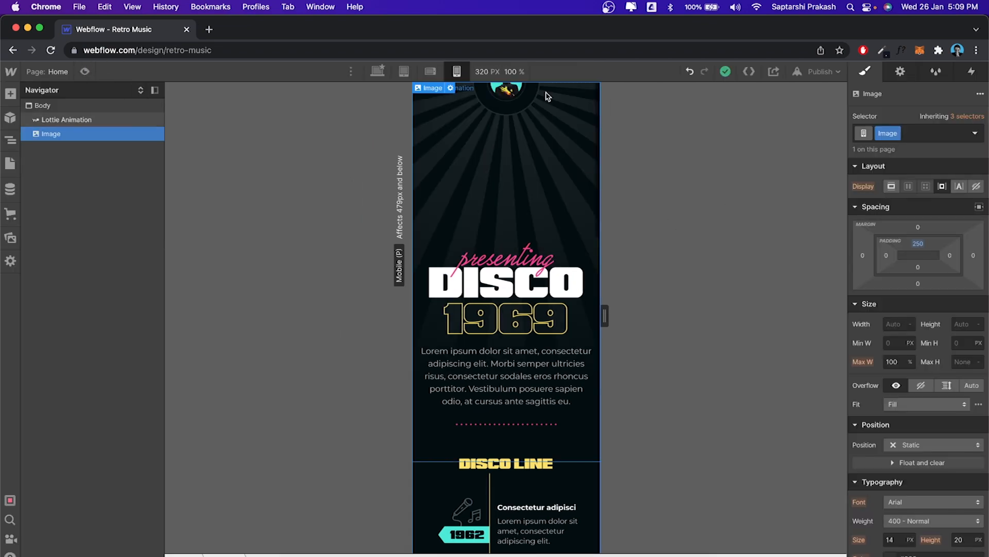
left_click(431, 72)
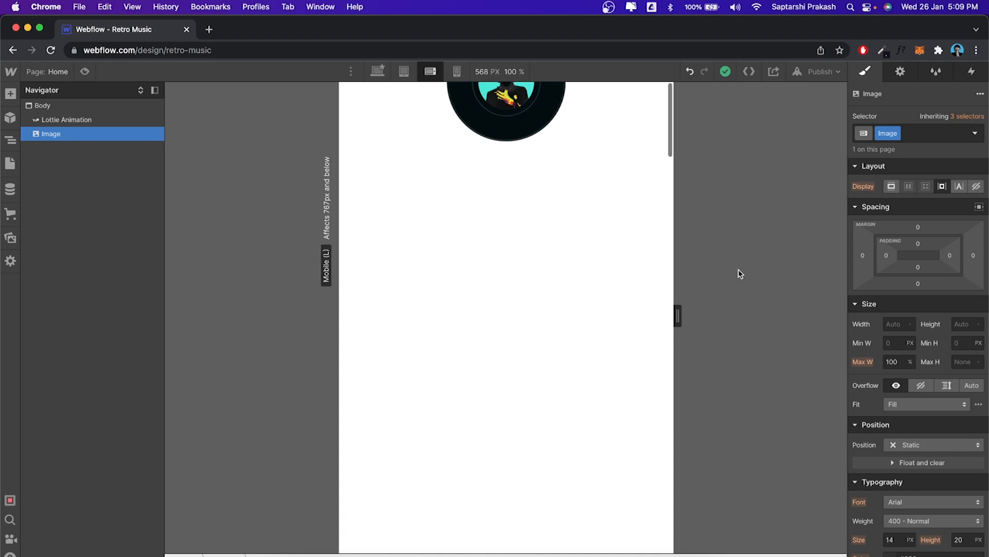
left_click(66, 106)
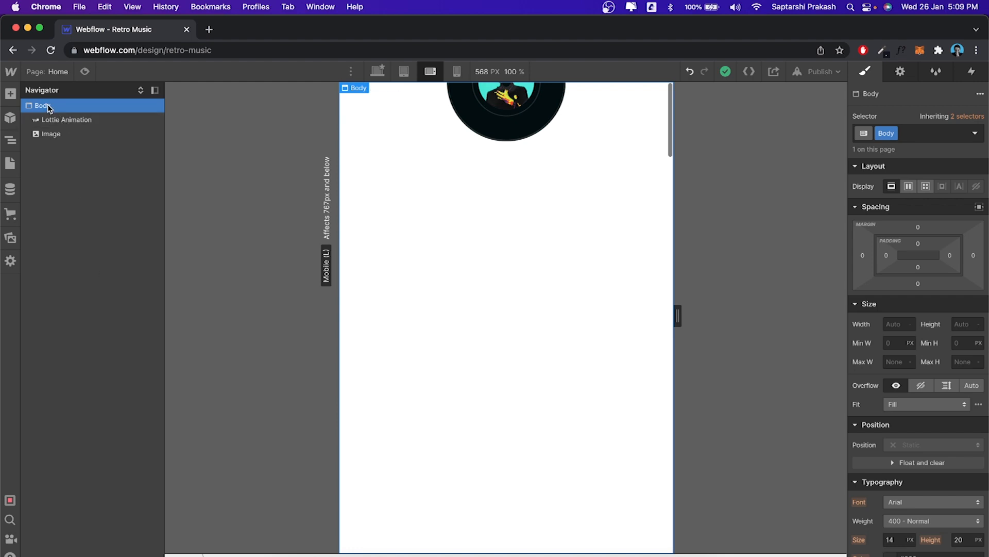
scroll(951, 441, "down", 10)
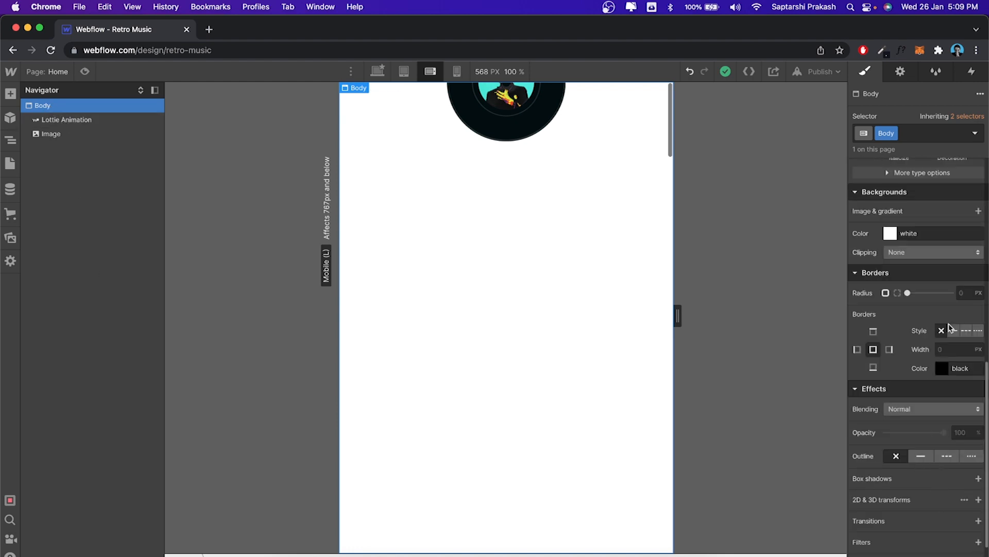
scroll(933, 300, "up", 3)
left_click(915, 276)
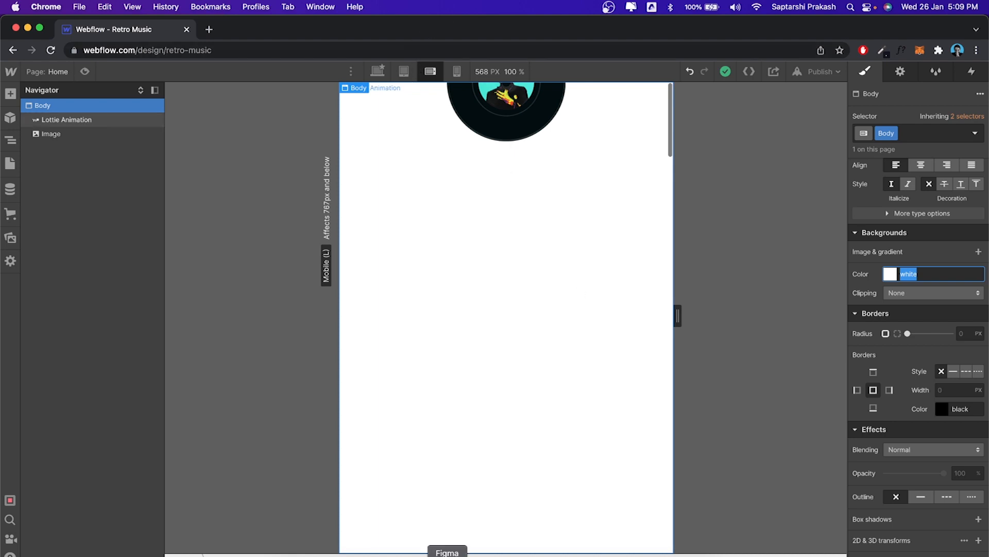
Step: Switch to Figma and copy the fill color 030D10 of the Lottie Assets Preview frame
left_click(447, 556)
scroll(400, 112, "left", 15)
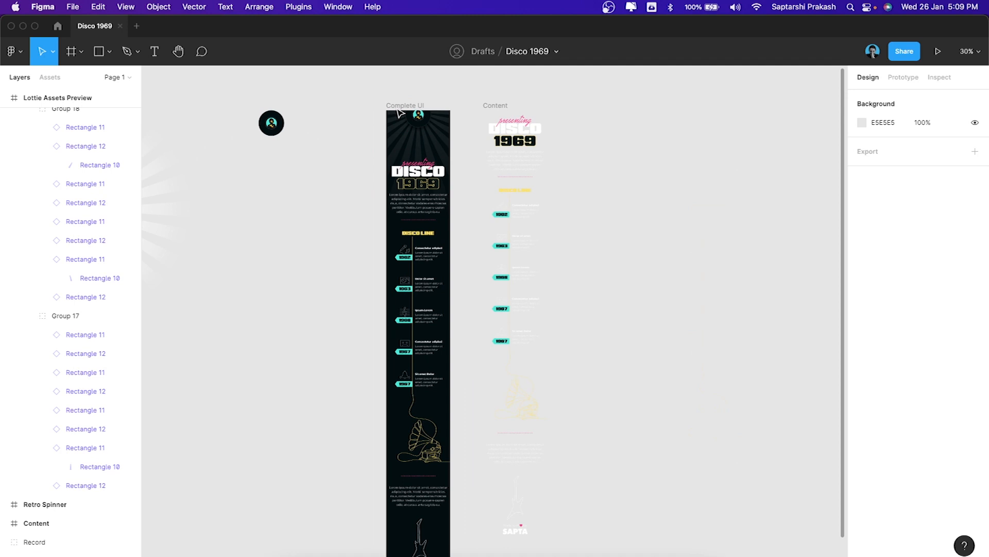
scroll(400, 112, "down", 4)
scroll(401, 112, "left", 8)
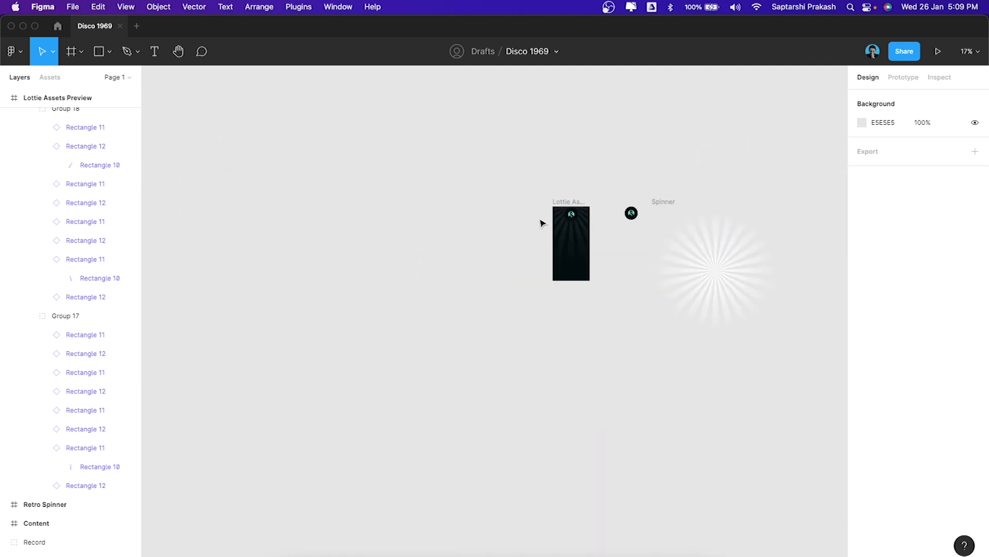
scroll(539, 212, "up", 5)
left_click(432, 189)
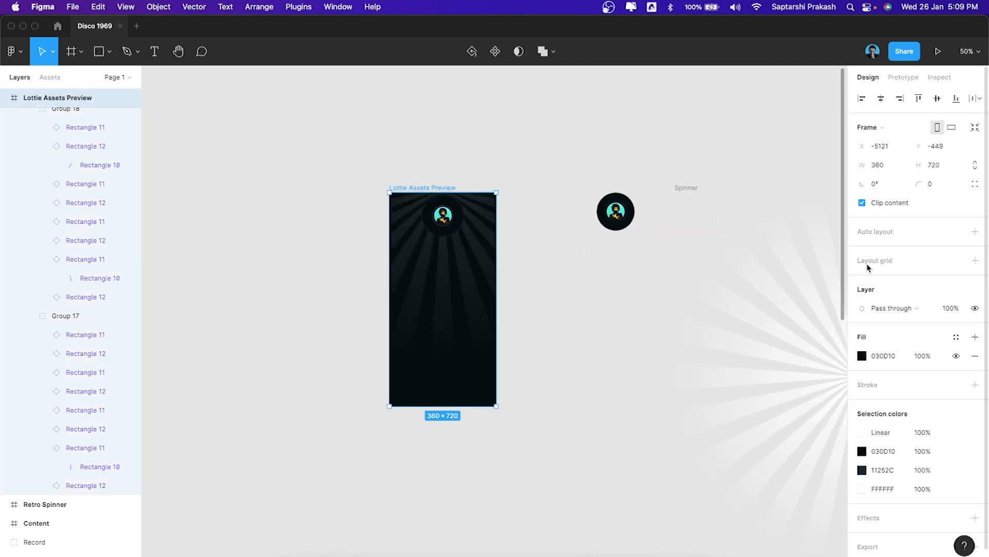
left_click(893, 361)
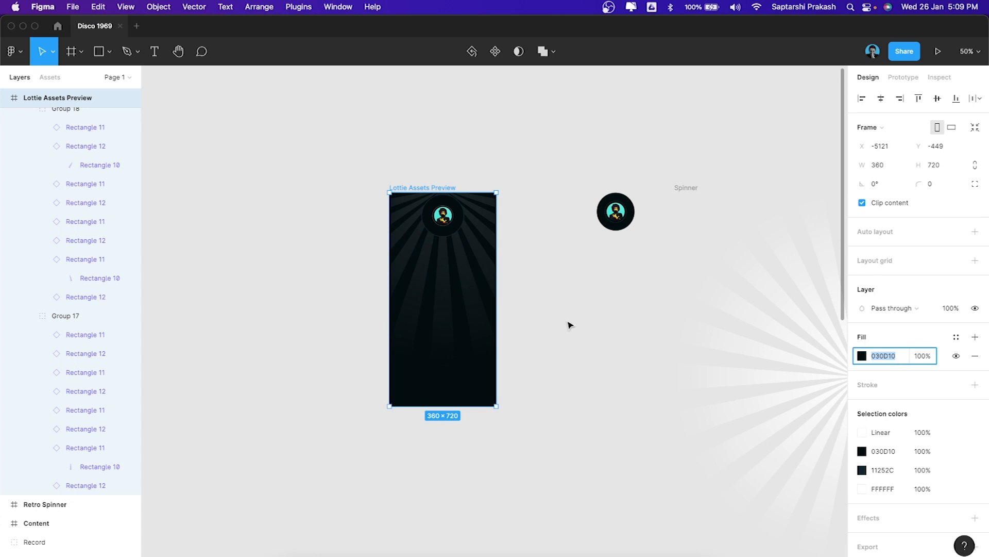
Step: Return to Webflow and set the Body's background color to #030d10 on the mobile landscape breakpoint
left_click(539, 547)
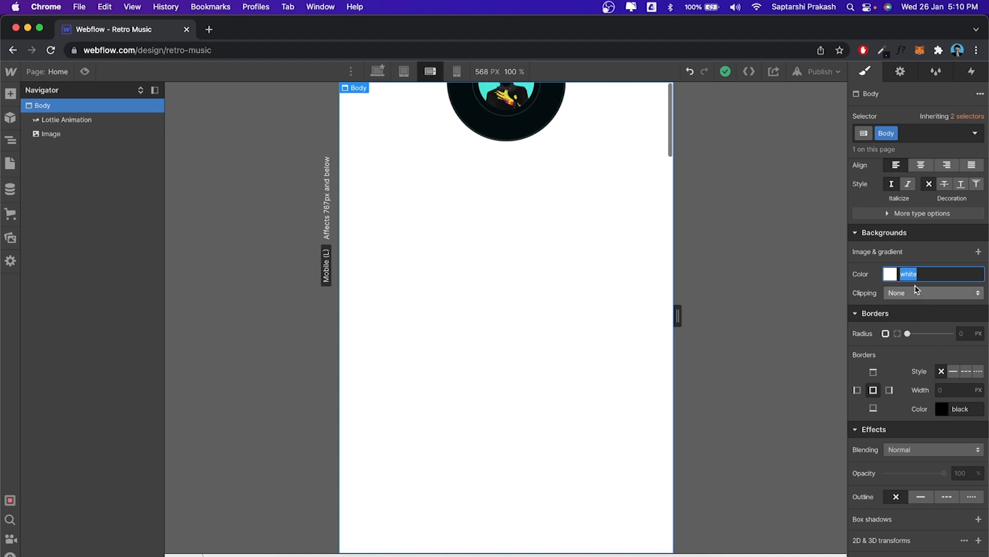
type("#030d10")
key("Return")
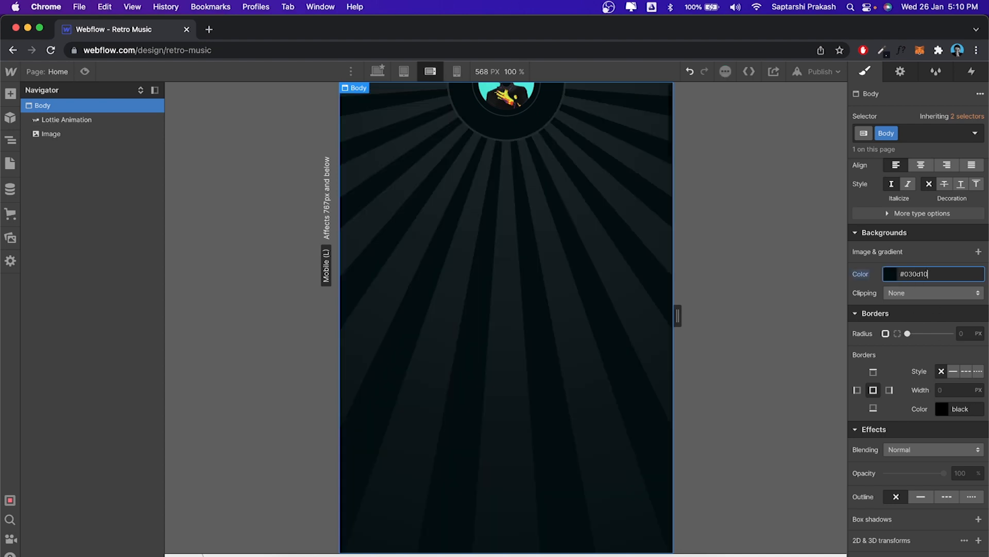
Step: On the tablet breakpoint, change the Body's background color to #4e7f8d and then set it to #030d10
left_click(405, 72)
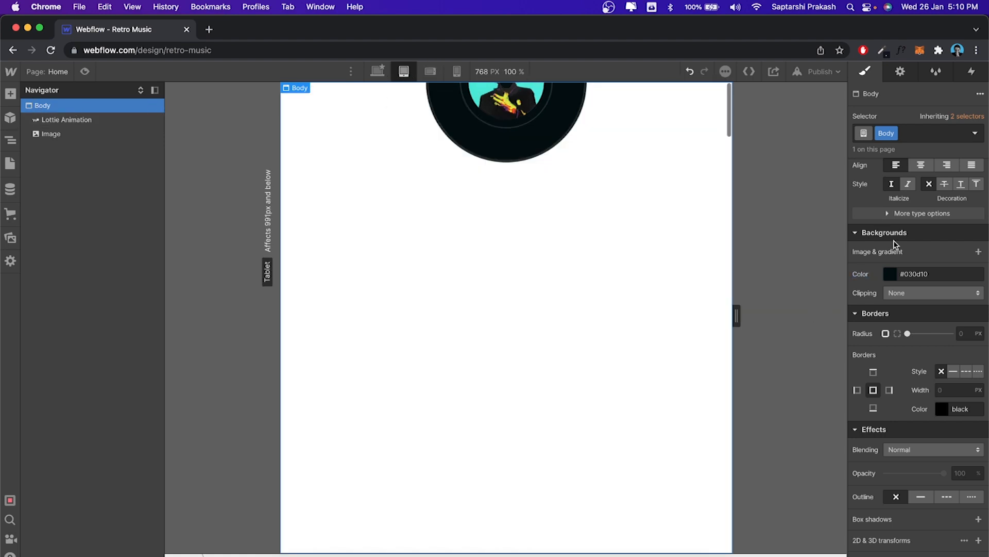
scroll(921, 482, "down", 2)
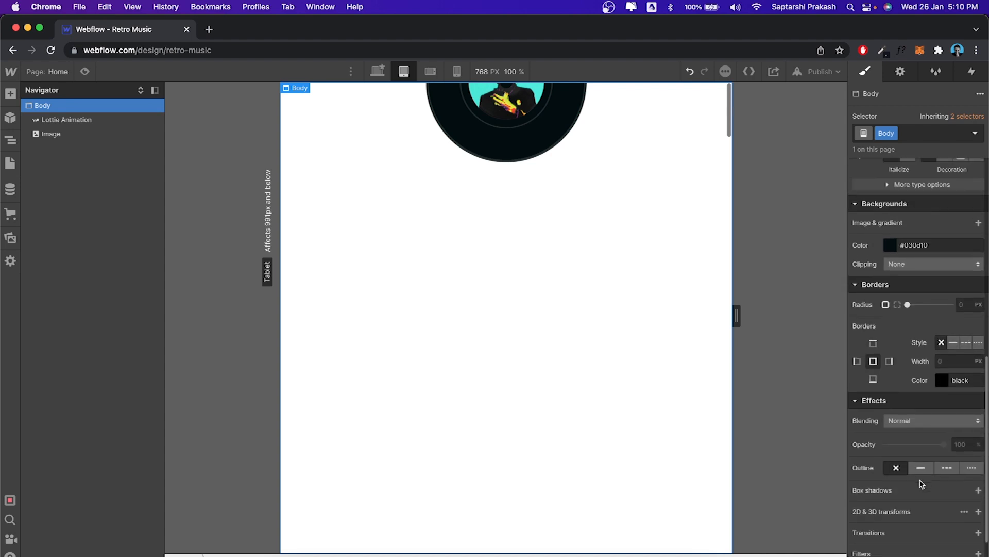
left_click(917, 245)
scroll(920, 251, "up", 1)
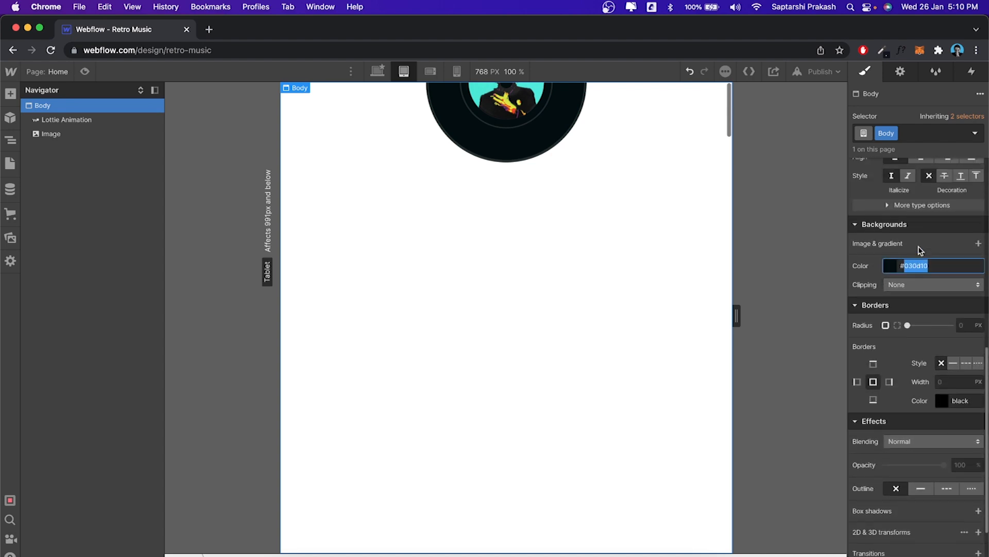
scroll(921, 250, "up", 1)
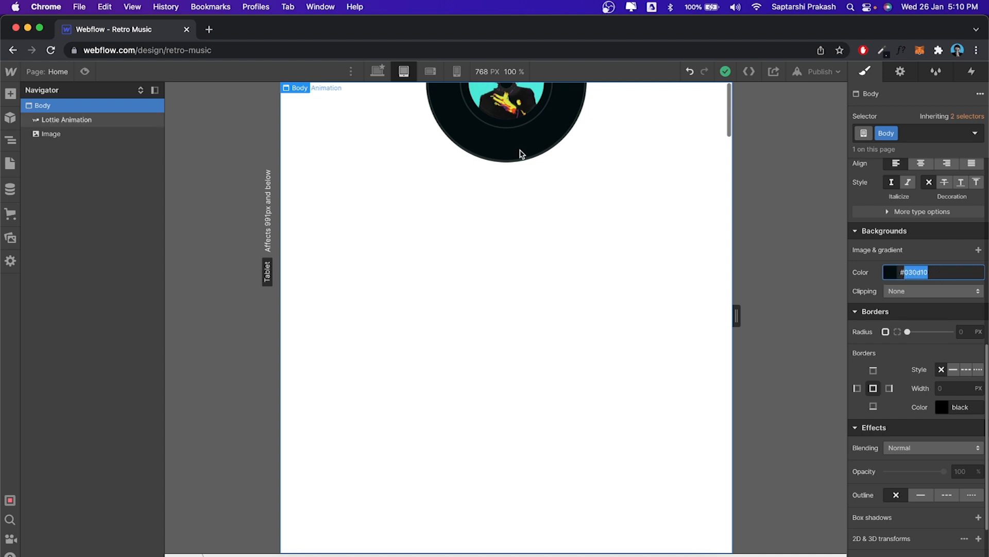
left_click(891, 272)
left_click_drag(920, 322, 912, 327)
left_click(876, 267)
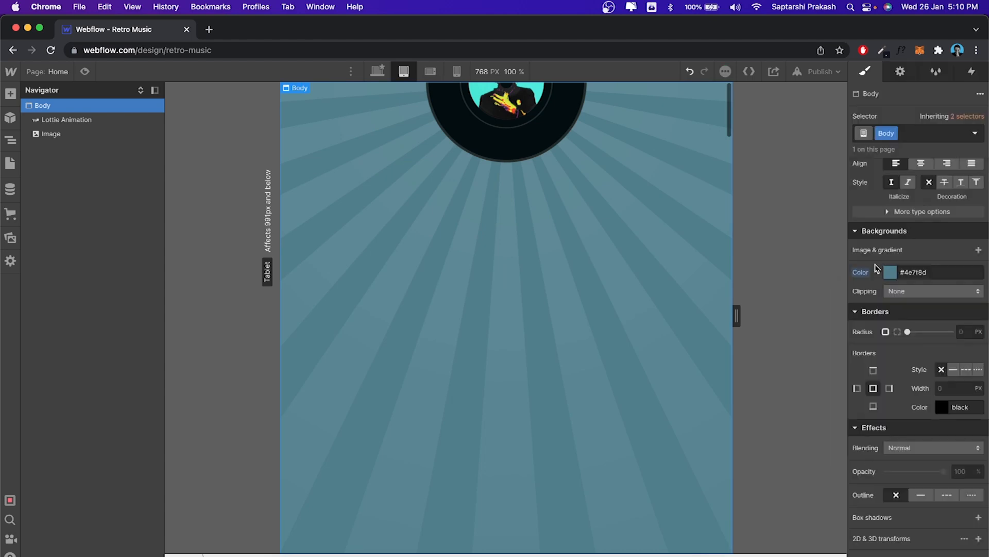
double_click(932, 273)
type("#030d10")
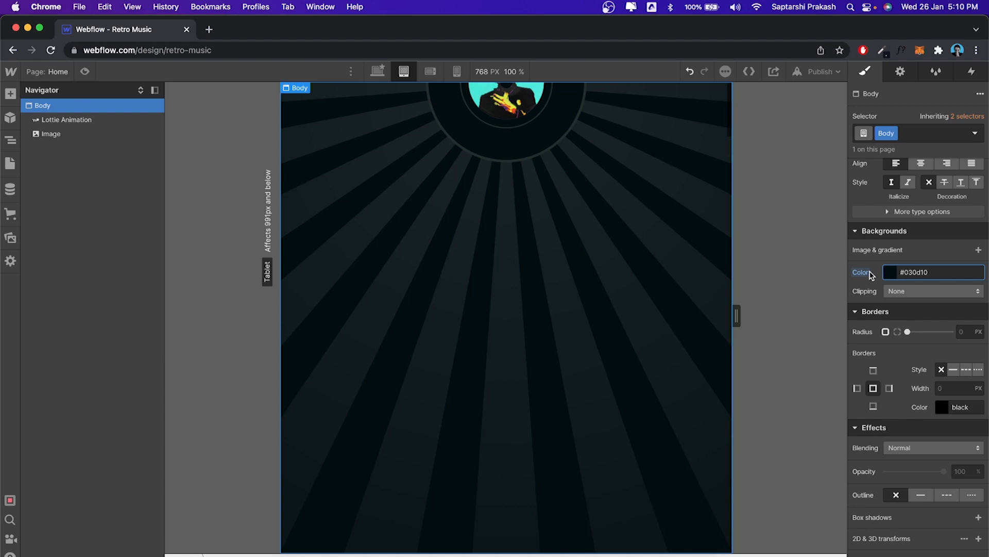
Step: Check the Lottie Animation's position setting on mobile portrait and set its position to Fixed on the mobile landscape breakpoint
left_click(667, 309)
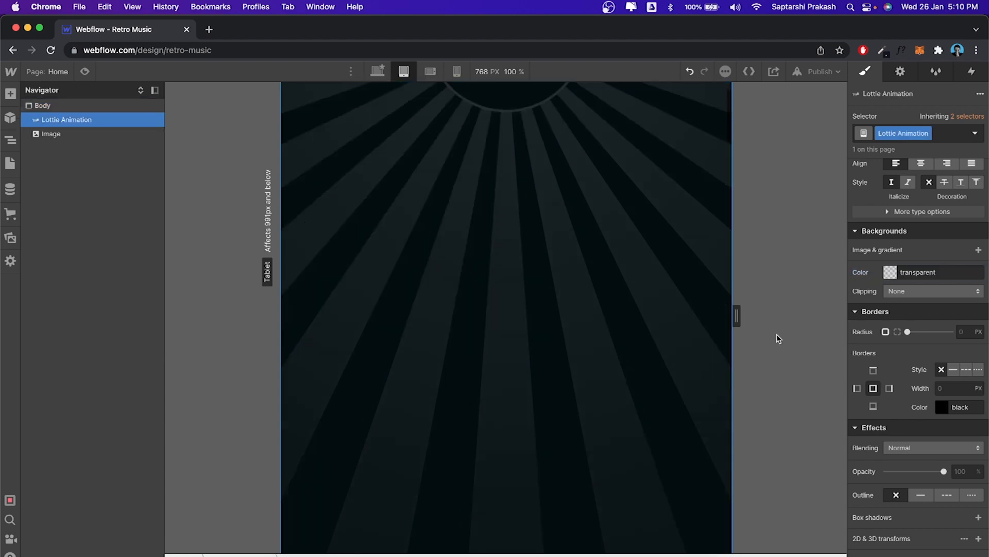
left_click(457, 73)
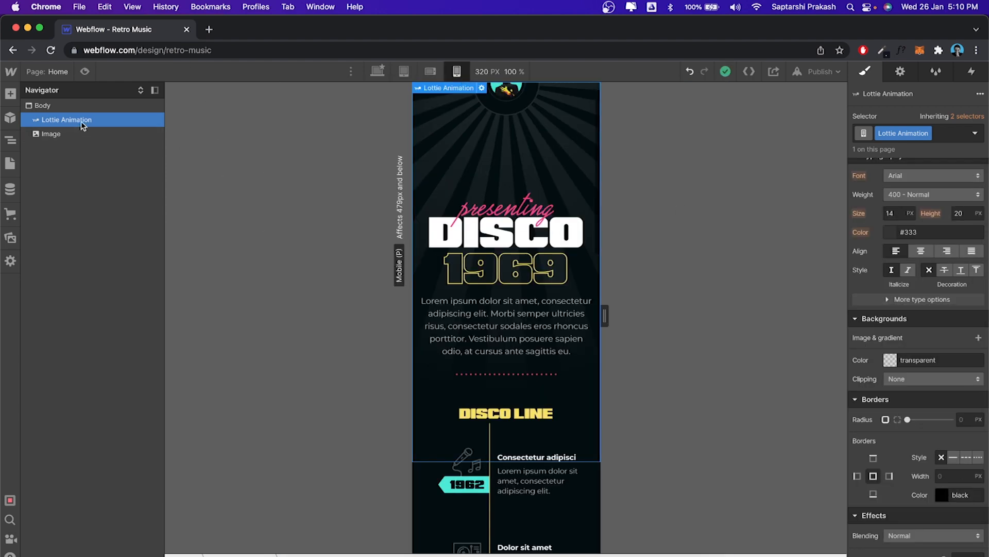
scroll(962, 374, "up", 7)
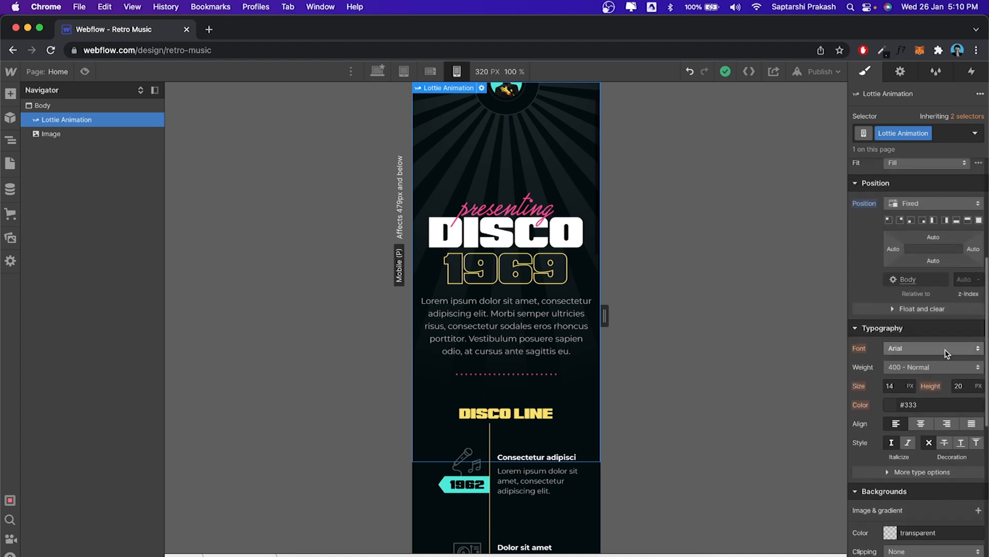
scroll(942, 206, "up", 2)
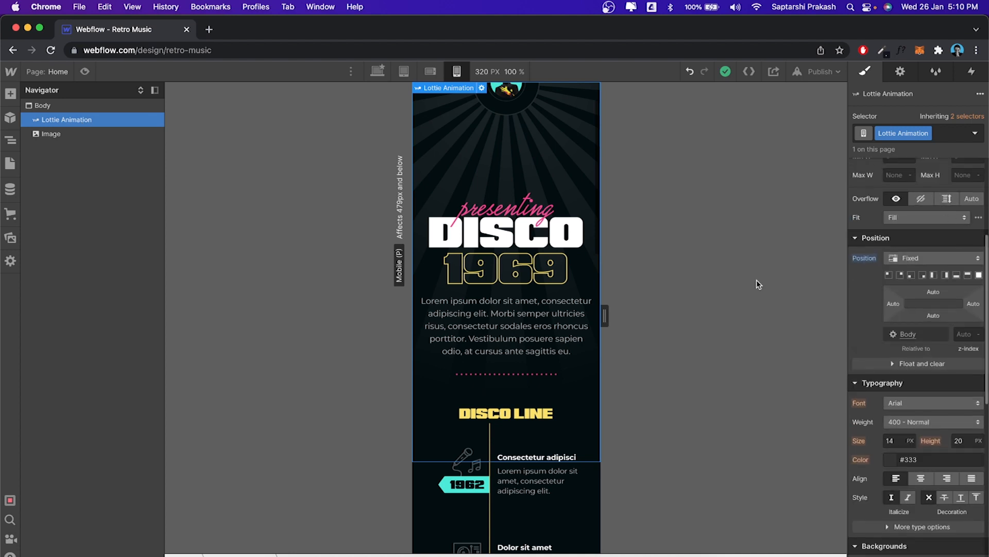
scroll(469, 202, "up", 2)
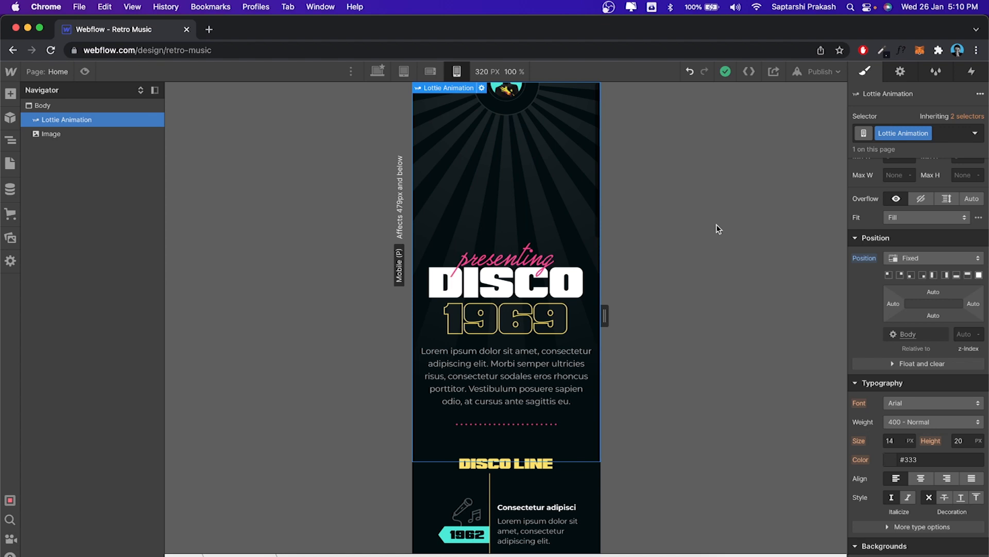
left_click(430, 72)
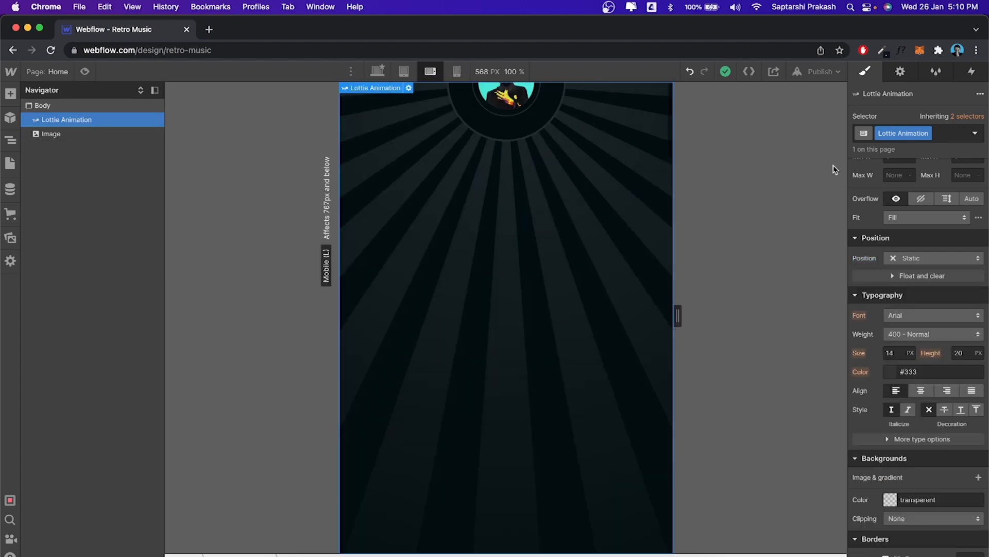
scroll(951, 306, "up", 2)
left_click(926, 282)
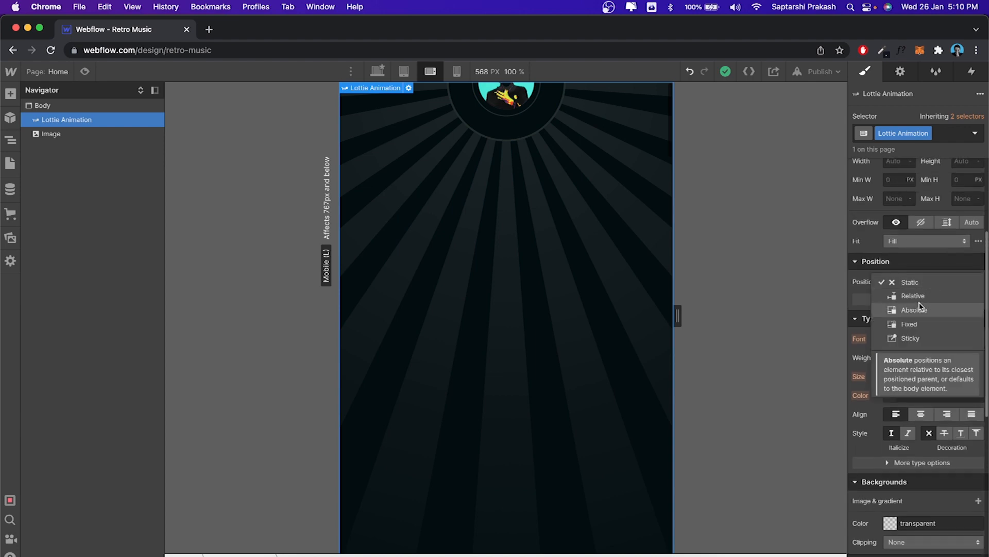
left_click(917, 319)
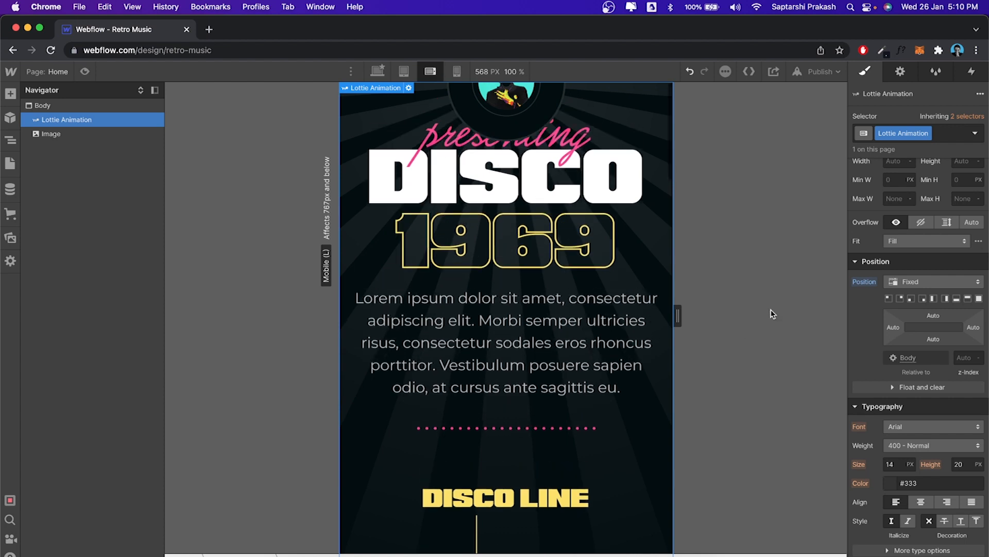
Step: Give the content image a top padding of 250 px on the mobile landscape breakpoint
left_click(51, 135)
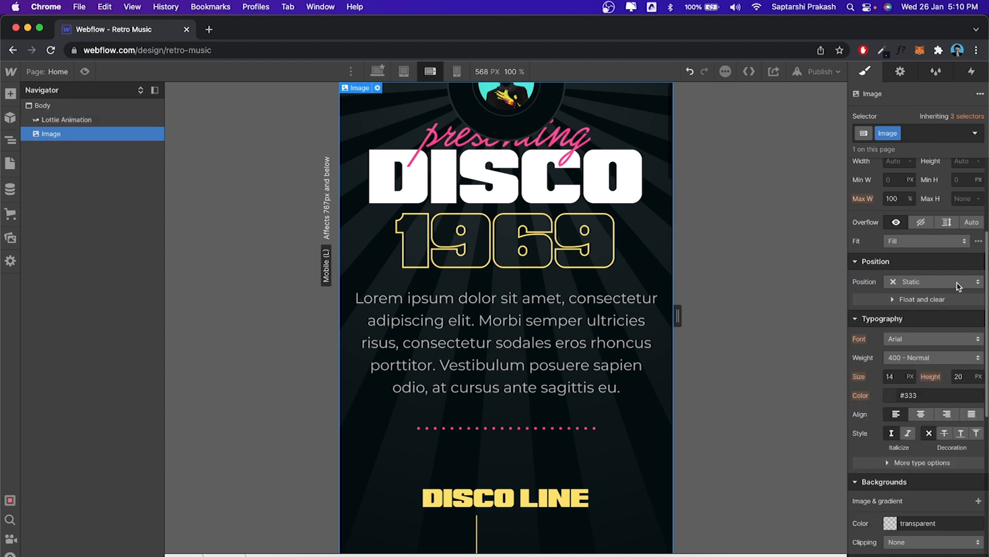
scroll(930, 254, "up", 4)
left_click(919, 246)
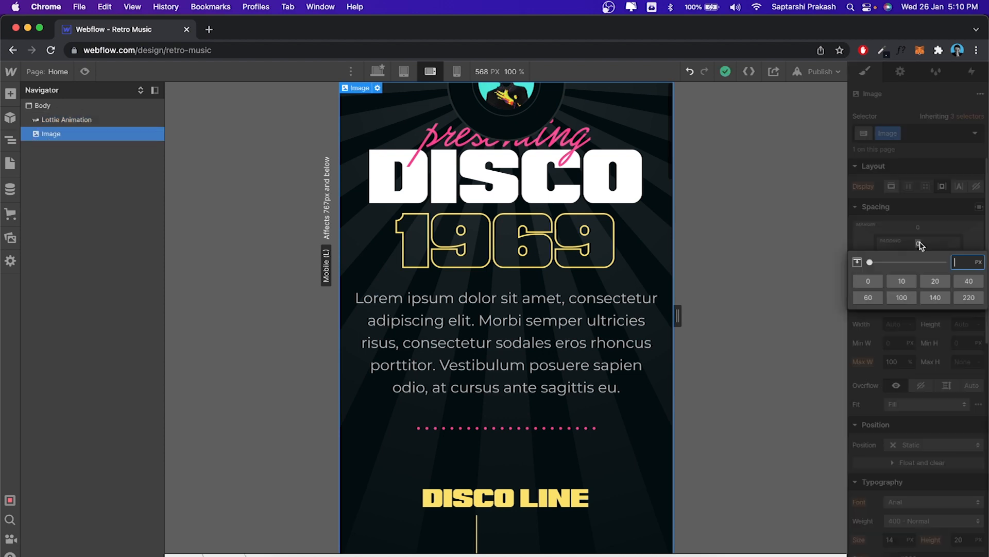
type("250")
key("Return")
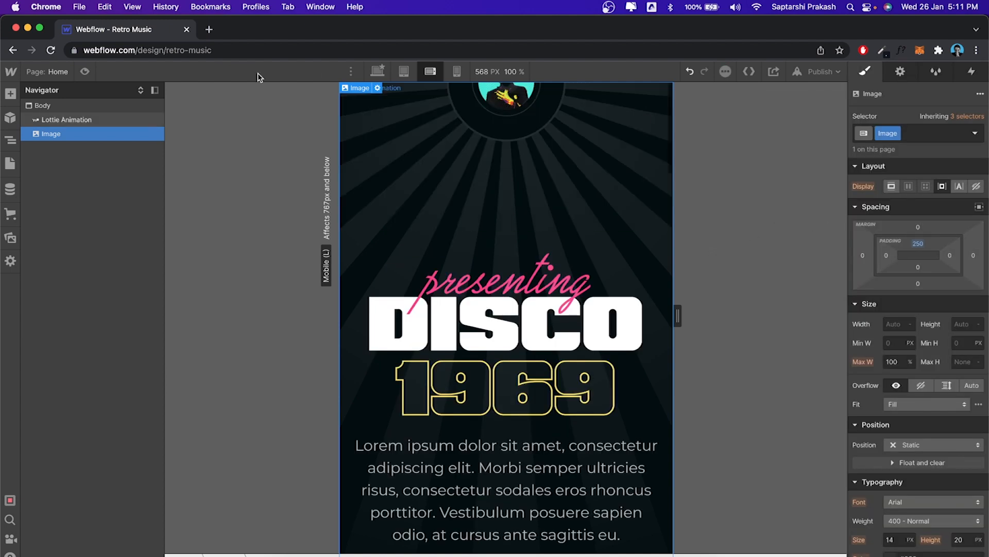
Step: Set the Lottie Animation's position to Fixed on the tablet breakpoint
left_click(405, 72)
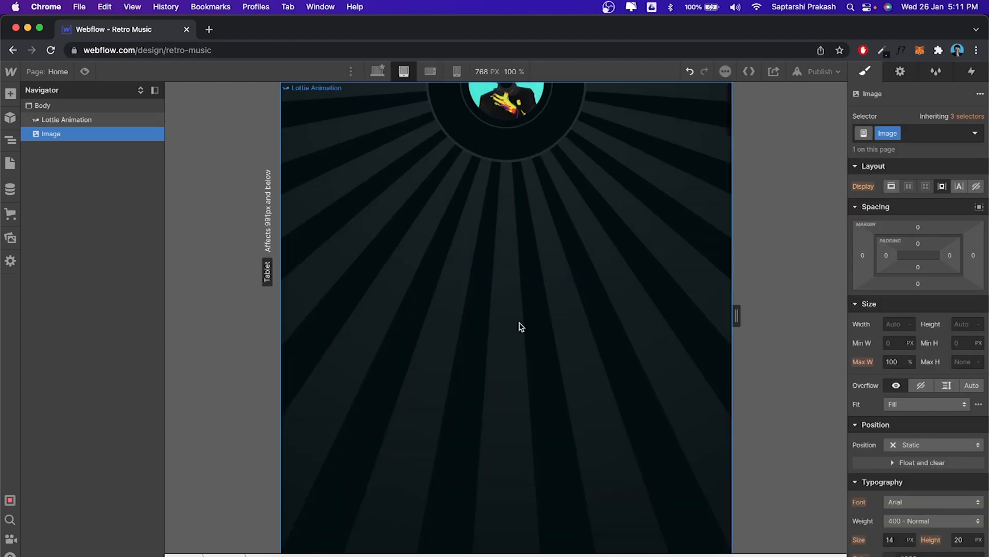
left_click(72, 119)
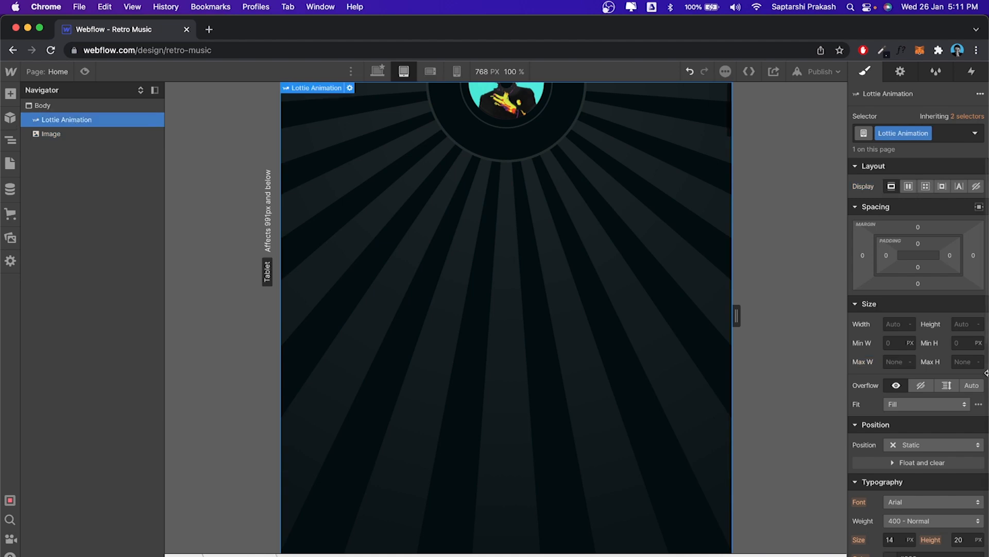
scroll(927, 444, "down", 2)
left_click(916, 414)
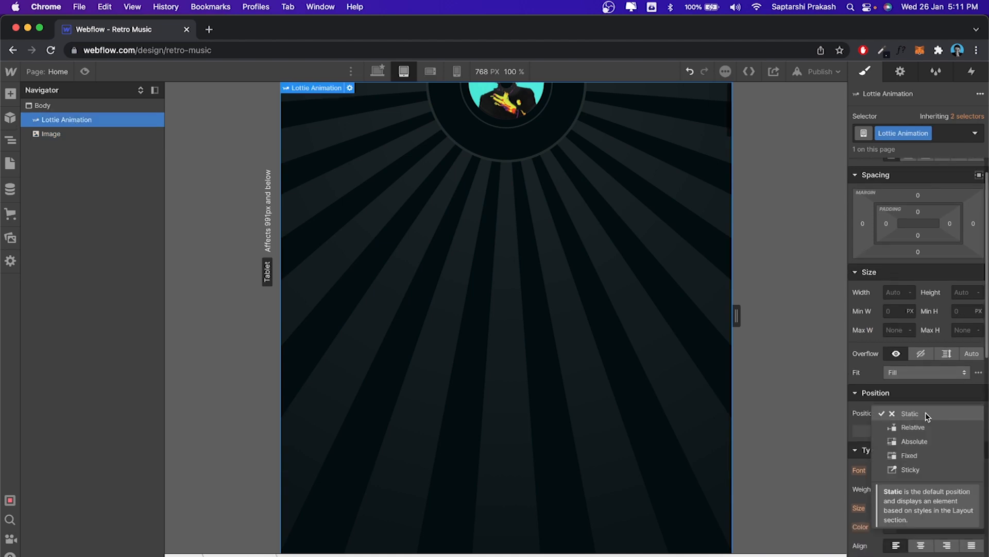
left_click(920, 457)
Step: Give the content image a top padding of 250 px on the tablet breakpoint
left_click(64, 135)
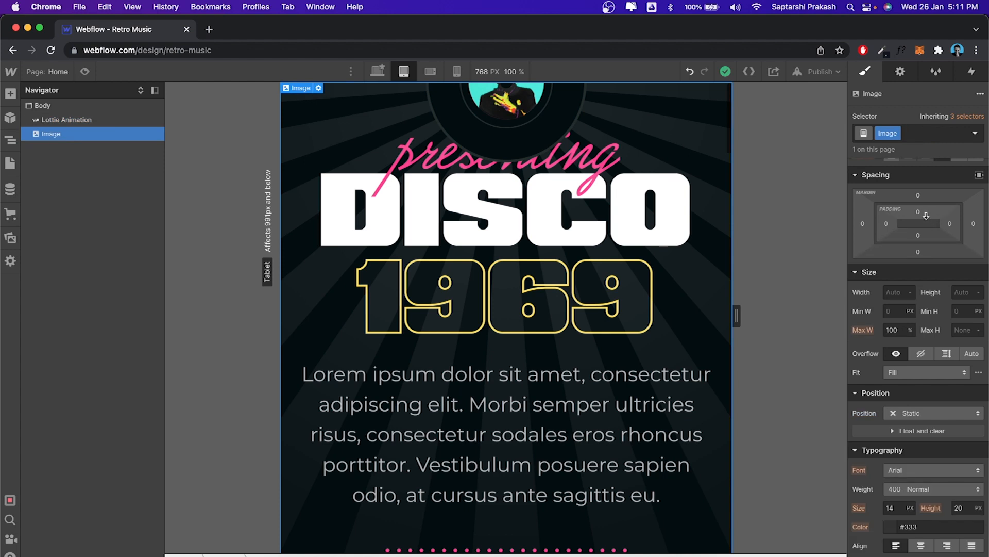
left_click(918, 210)
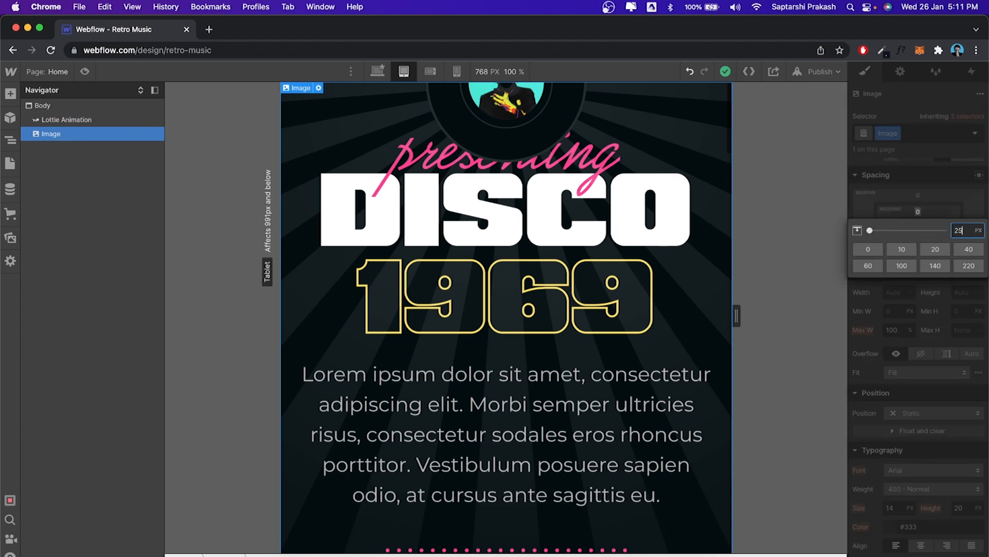
key("Return")
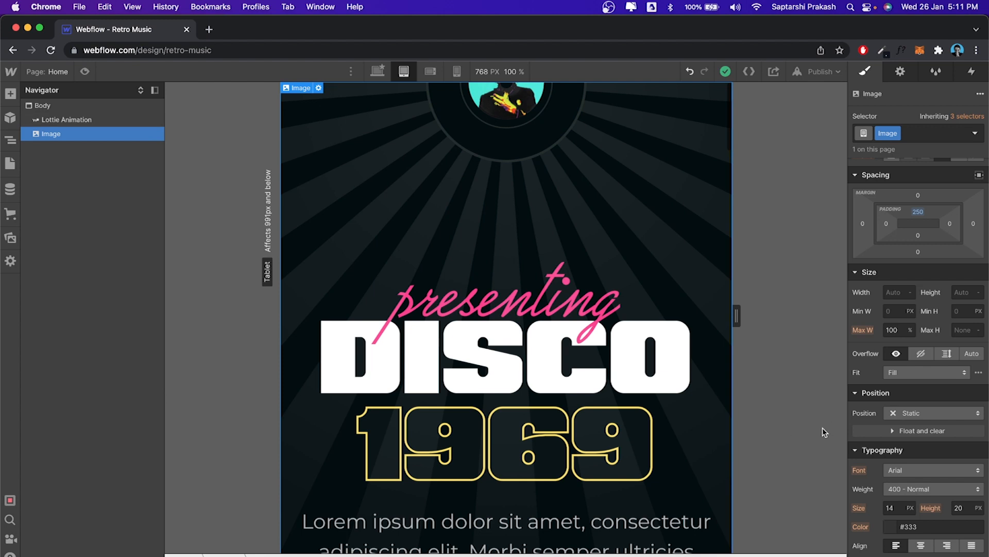
scroll(565, 373, "down", 3)
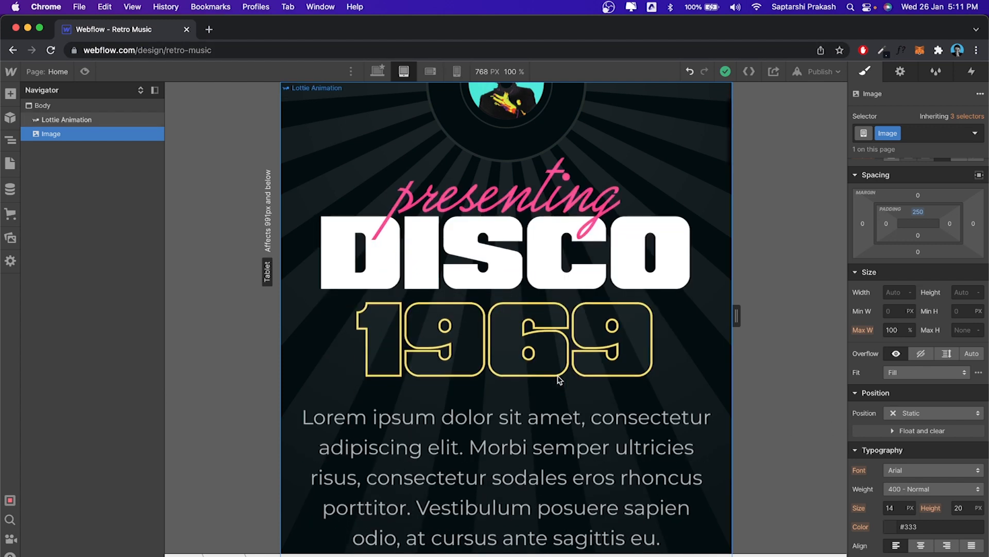
scroll(560, 380, "down", 2)
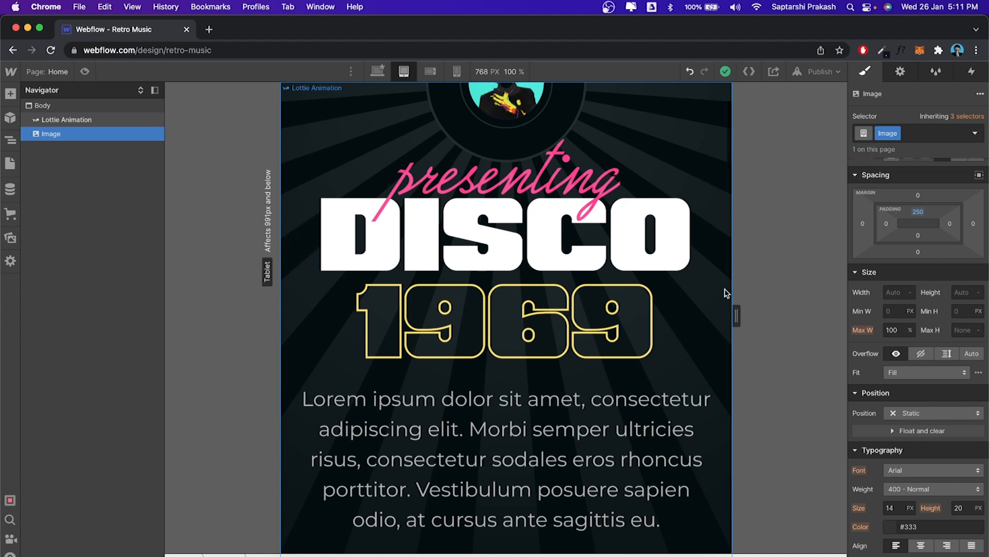
Step: Compare the page layout on the mobile portrait and tablet breakpoints, ending on mobile portrait
left_click(456, 71)
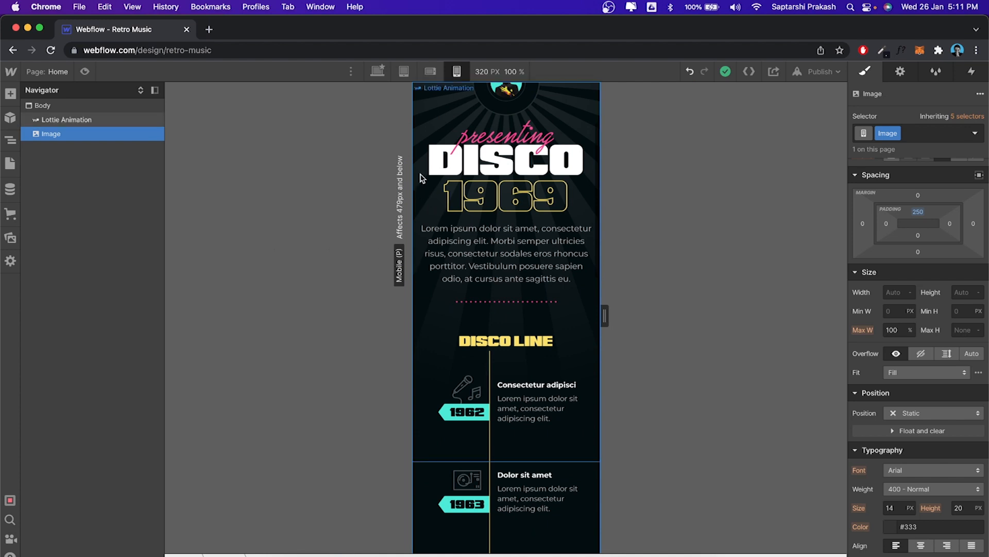
left_click(404, 71)
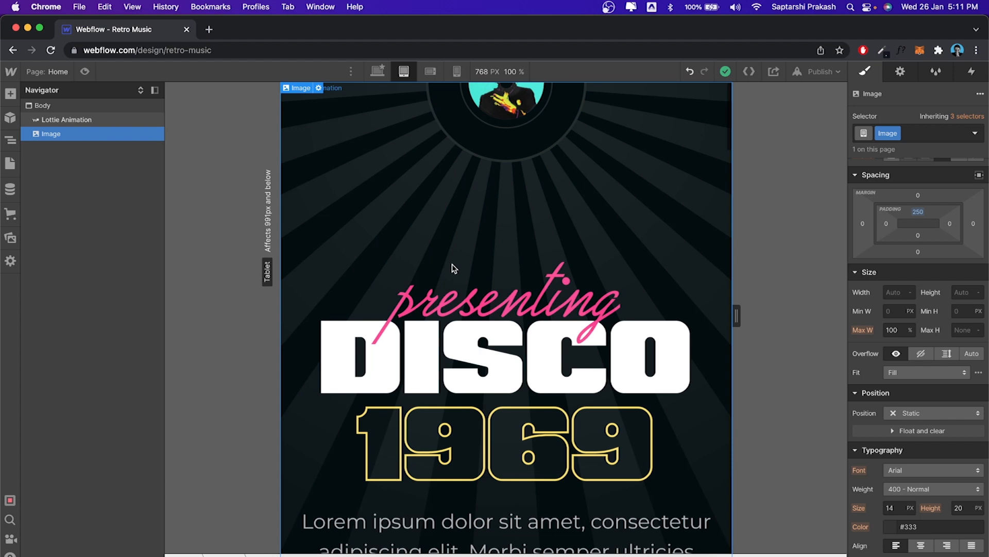
left_click(457, 71)
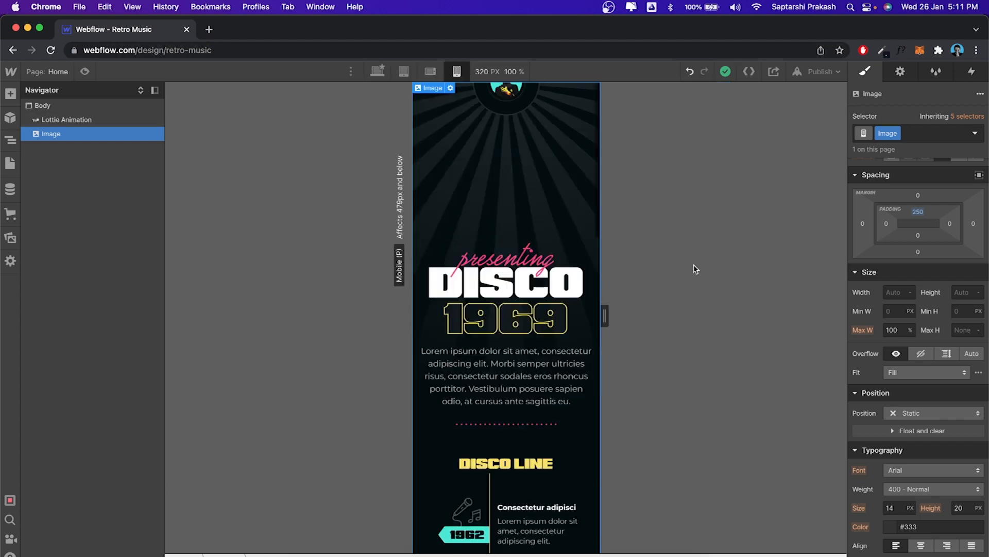
Step: Preview the site on mobile portrait and check the Lottie background over the full length of the page
left_click(85, 71)
scroll(561, 433, "down", 17)
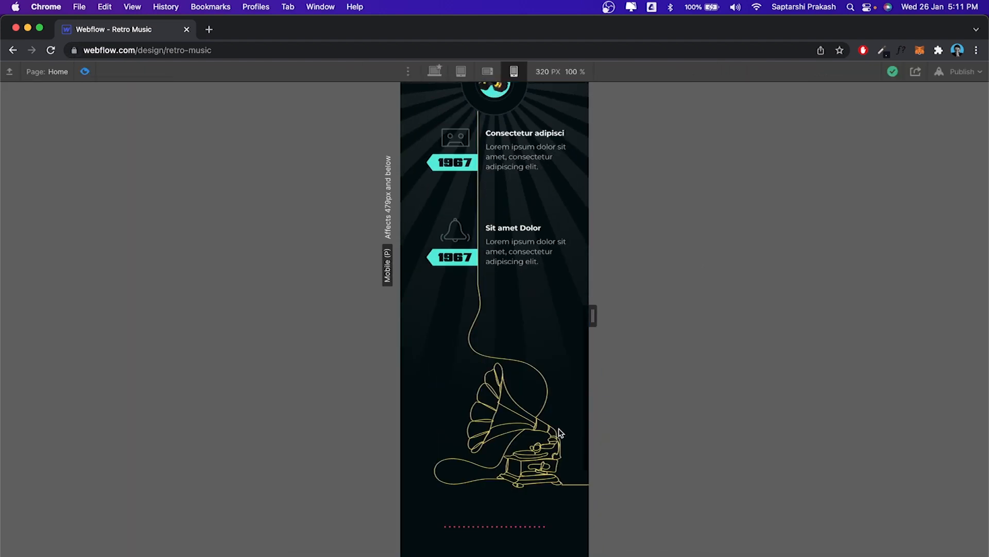
scroll(561, 433, "up", 17)
scroll(562, 433, "down", 2)
scroll(561, 433, "down", 15)
scroll(559, 433, "up", 17)
Step: Check the preview on mobile landscape and tablet, switch back to mobile portrait and exit the preview
left_click(488, 71)
scroll(494, 428, "down", 8)
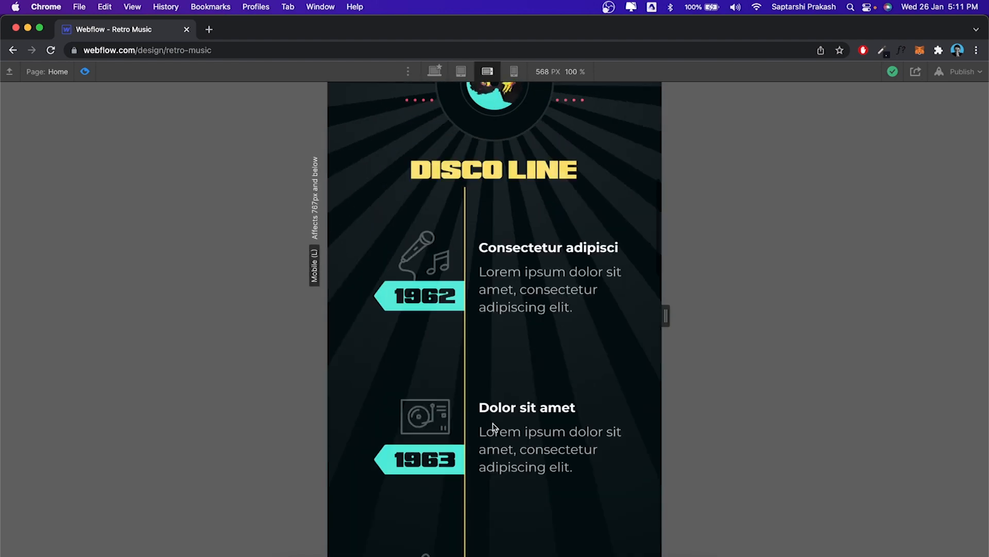
scroll(492, 427, "up", 8)
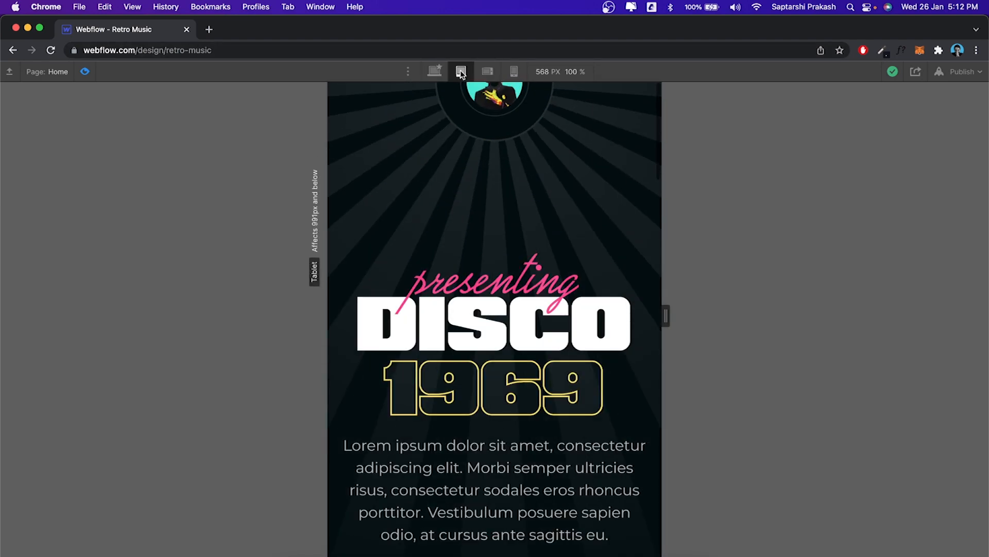
left_click(461, 71)
scroll(531, 356, "down", 10)
scroll(532, 362, "up", 8)
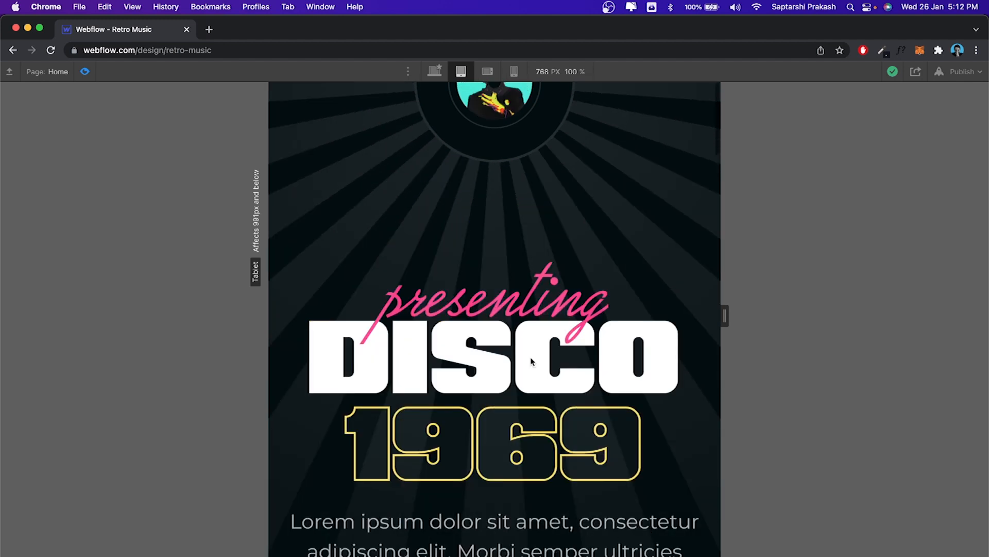
left_click(513, 72)
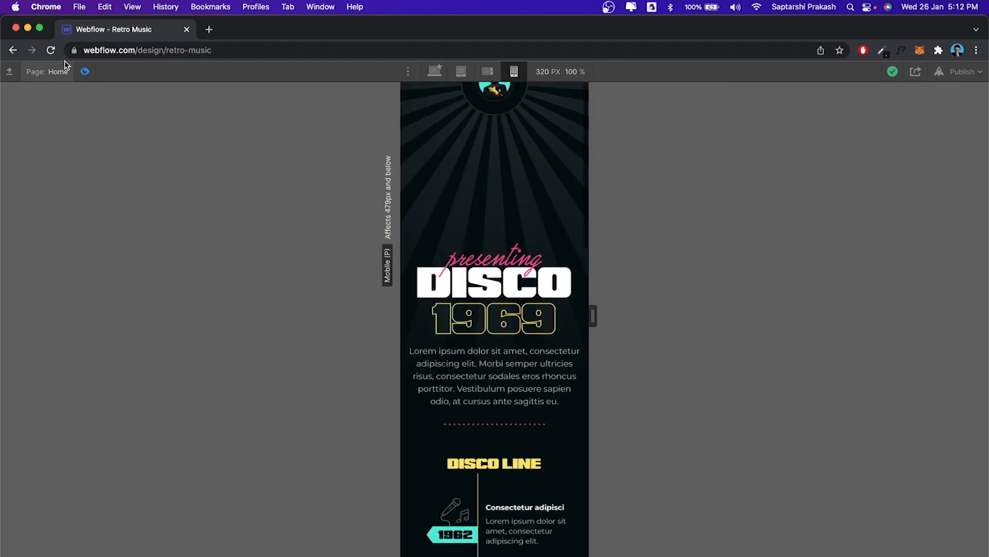
left_click(86, 72)
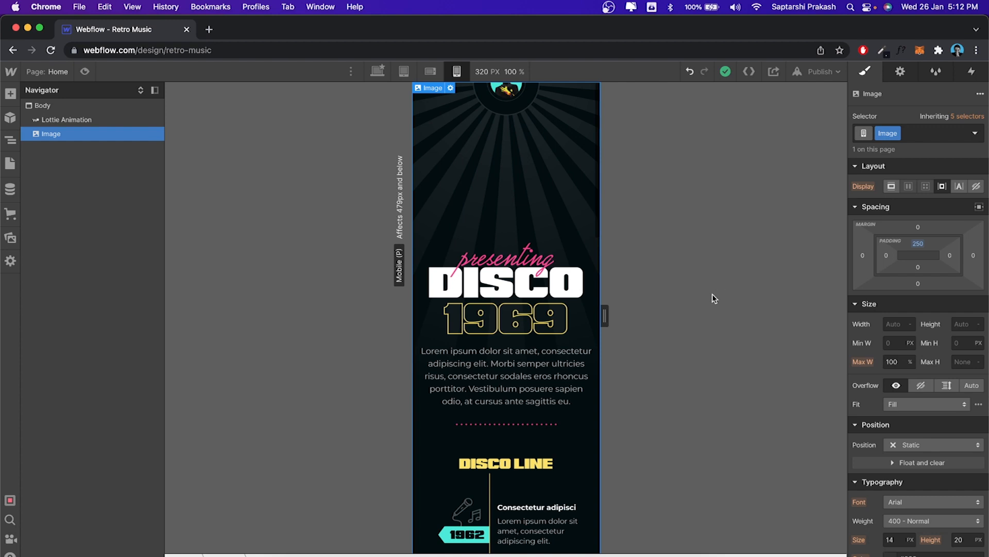
Step: Select the Lottie Animation and preview on mobile portrait how it moves behind the Disco 1969 heading and Disco Line section
left_click(68, 120)
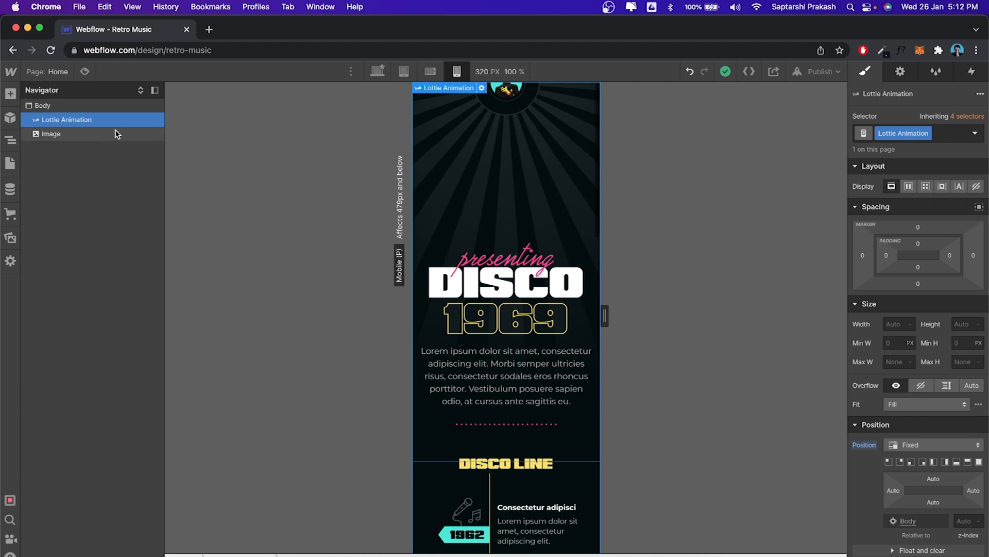
left_click(85, 72)
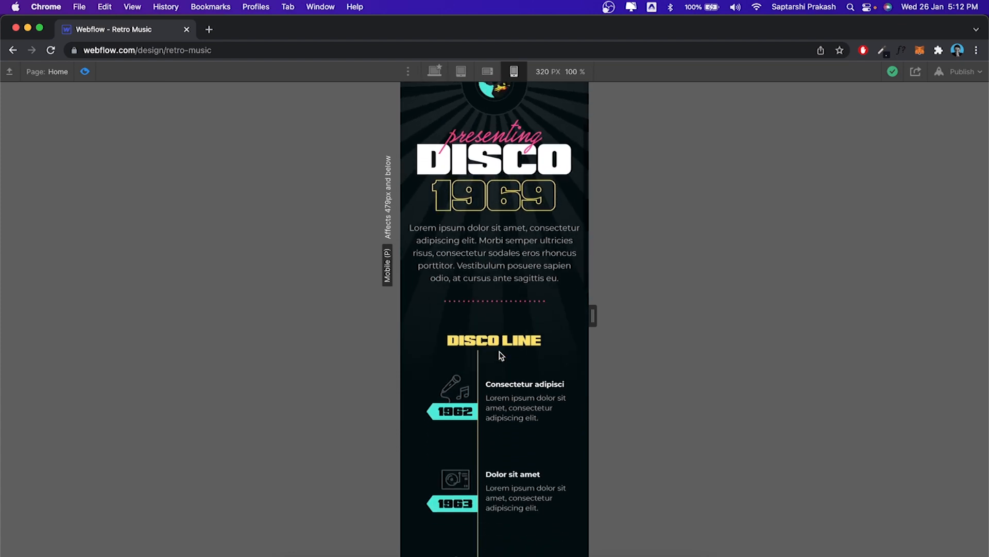
scroll(524, 316, "down", 2)
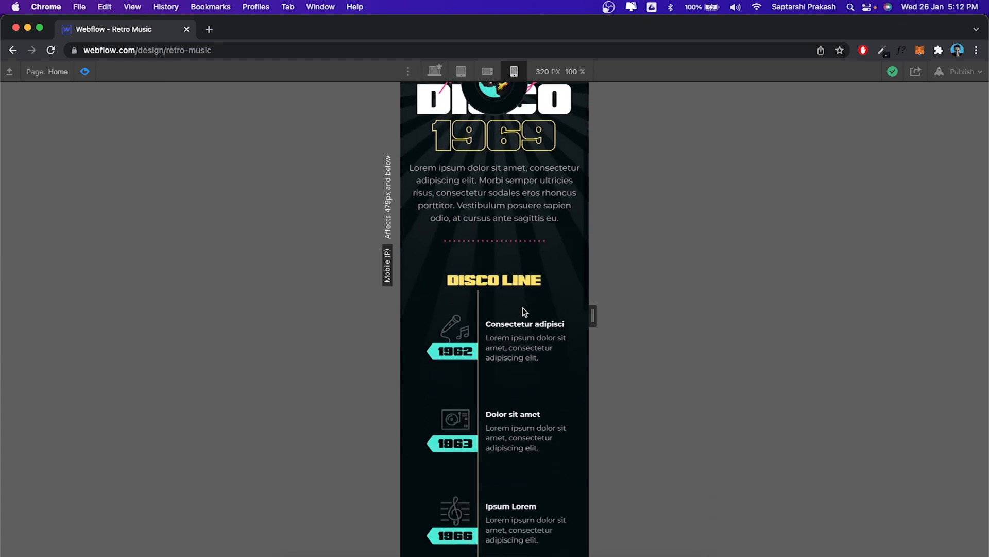
scroll(556, 301, "down", 3)
scroll(556, 302, "up", 4)
scroll(556, 300, "down", 3)
scroll(556, 300, "up", 5)
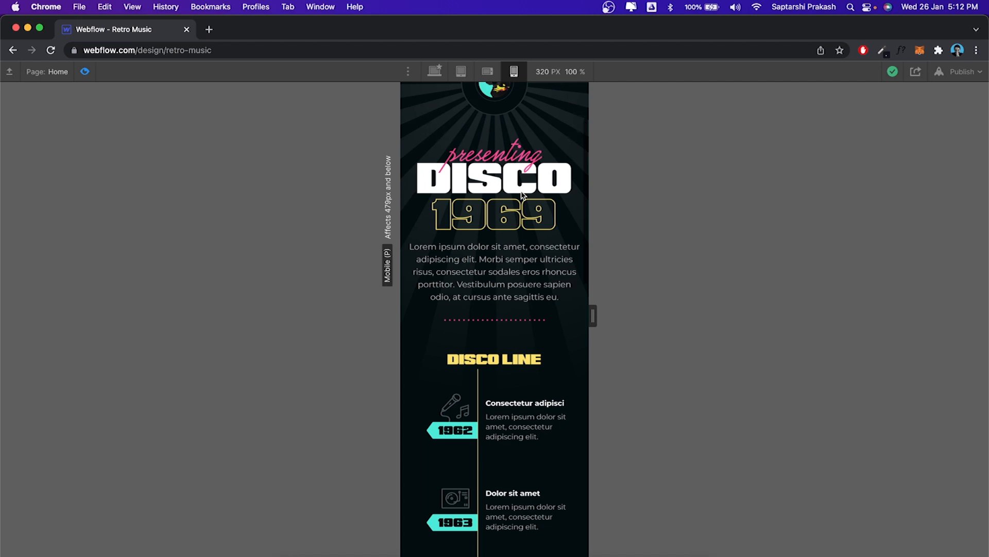
scroll(515, 307, "down", 2)
scroll(519, 336, "up", 3)
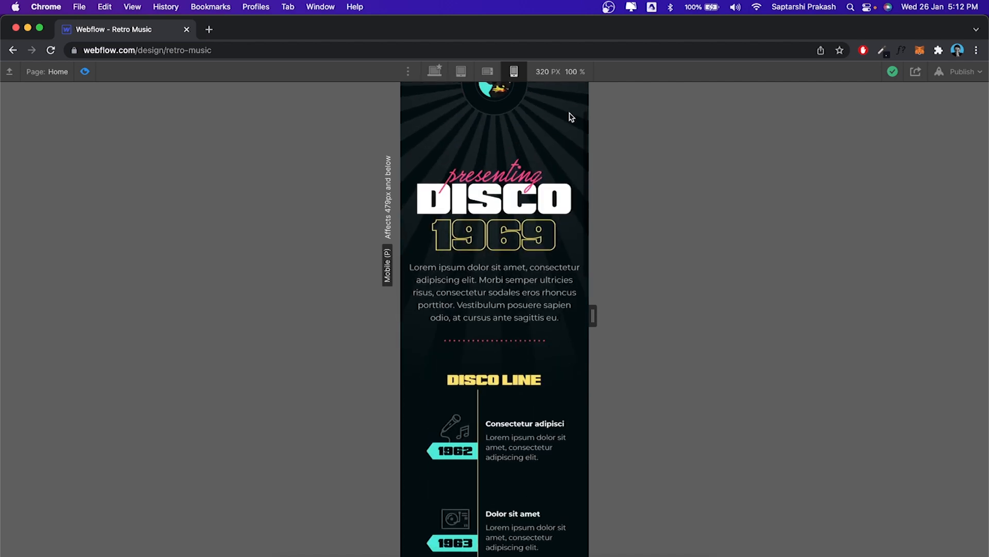
scroll(508, 170, "down", 1)
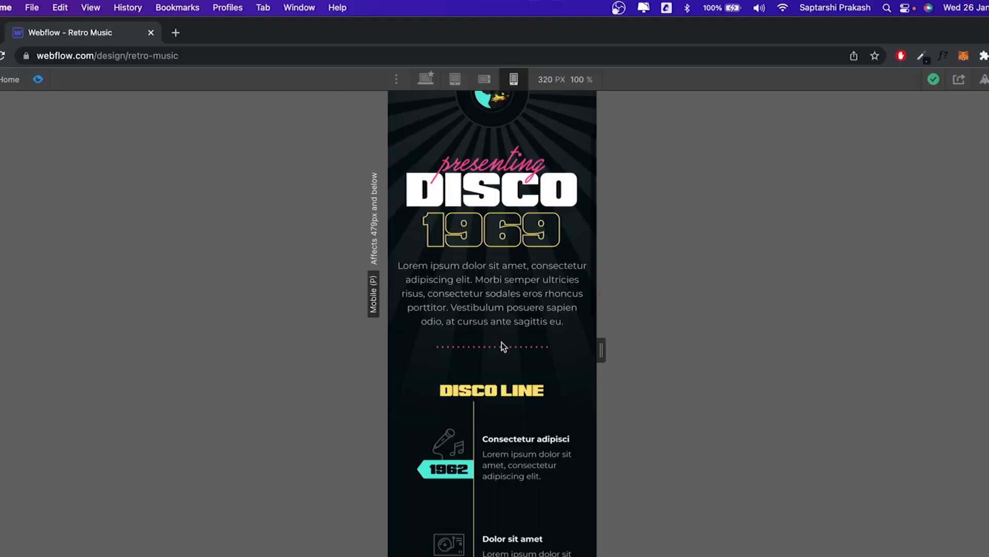
scroll(561, 309, "up", 2)
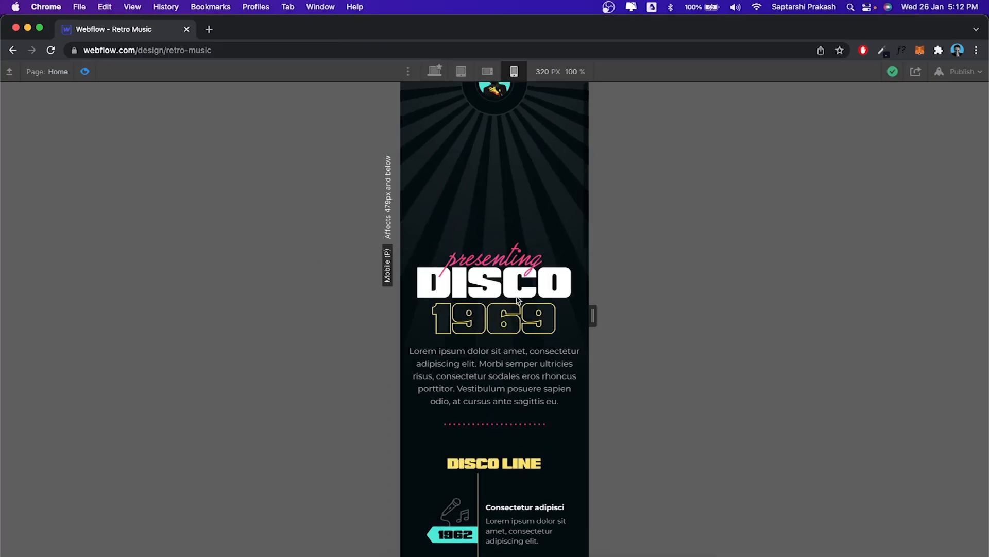
Step: Examine the scroll-driven record animation from the heading down to the gramophone and closing text in the mobile portrait preview
scroll(512, 161, "down", 9)
scroll(511, 165, "up", 8)
scroll(510, 166, "down", 15)
scroll(510, 168, "up", 5)
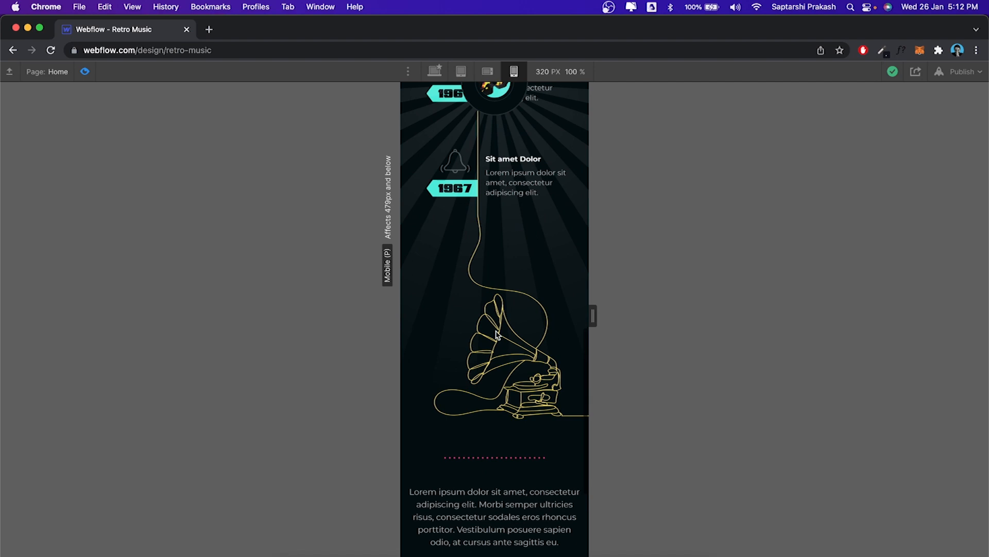
scroll(497, 335, "down", 6)
scroll(500, 309, "up", 14)
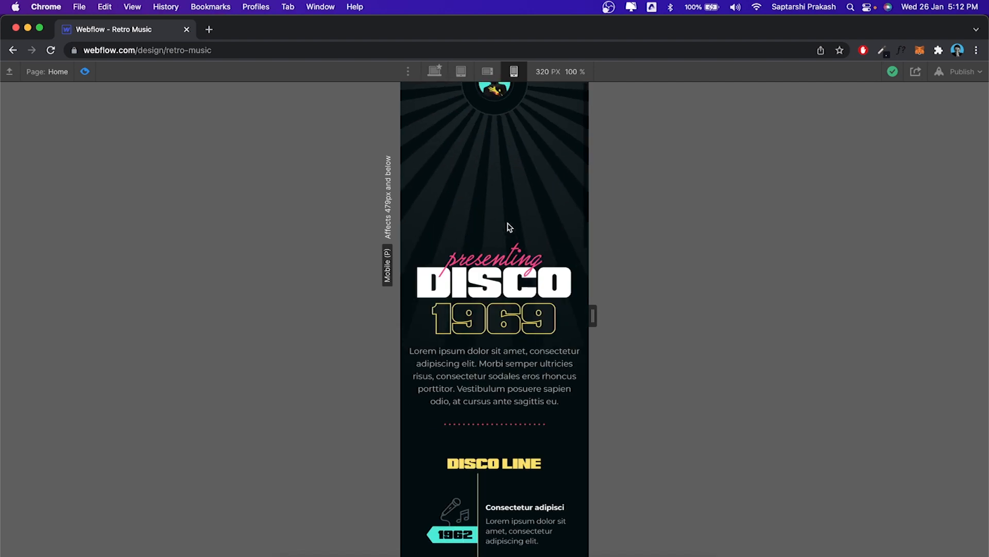
scroll(510, 226, "down", 8)
scroll(509, 227, "up", 8)
scroll(493, 353, "down", 8)
scroll(494, 353, "up", 10)
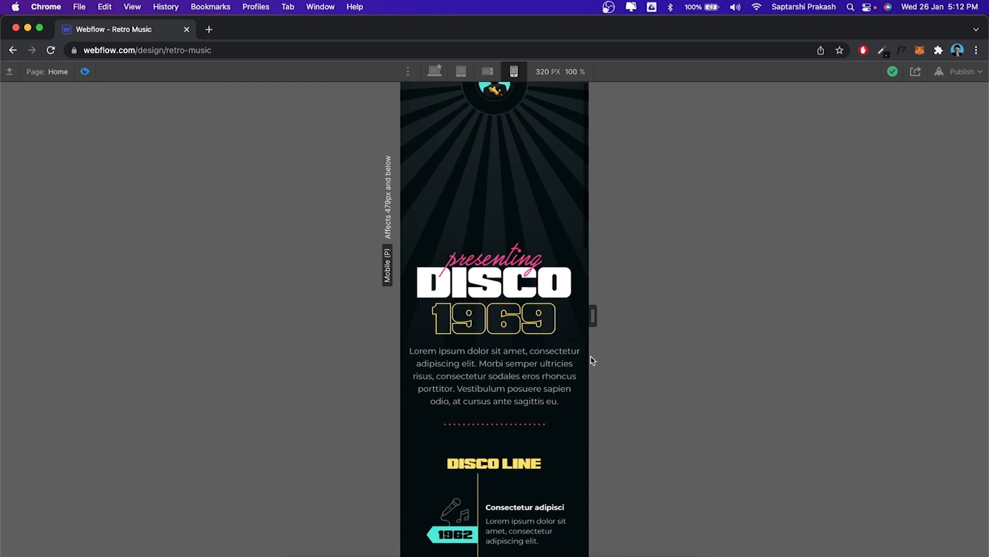